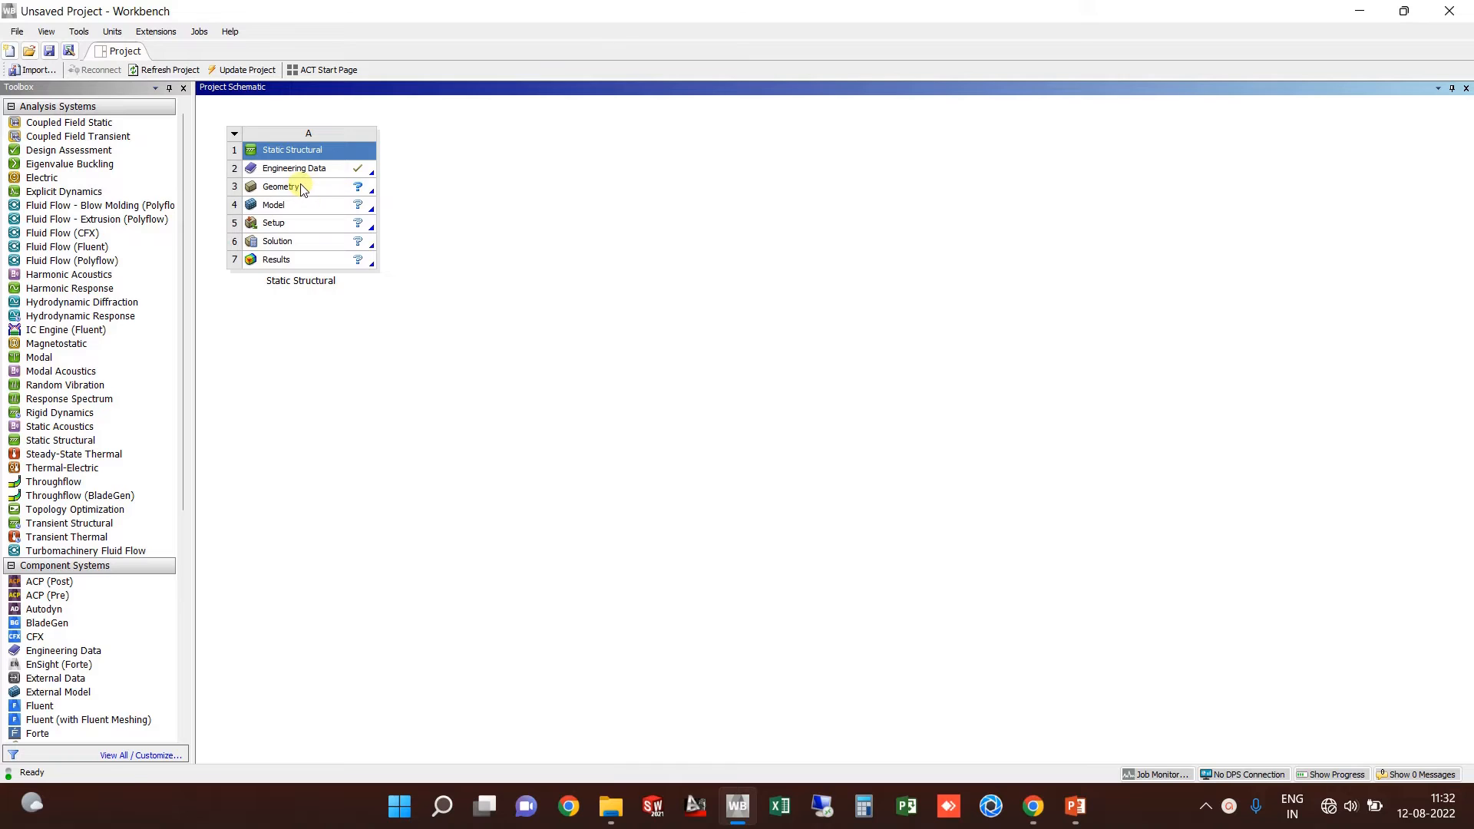
Step: Launch SpaceClaim from the Static Structural system's Geometry cell (A3)
left_click(301, 188)
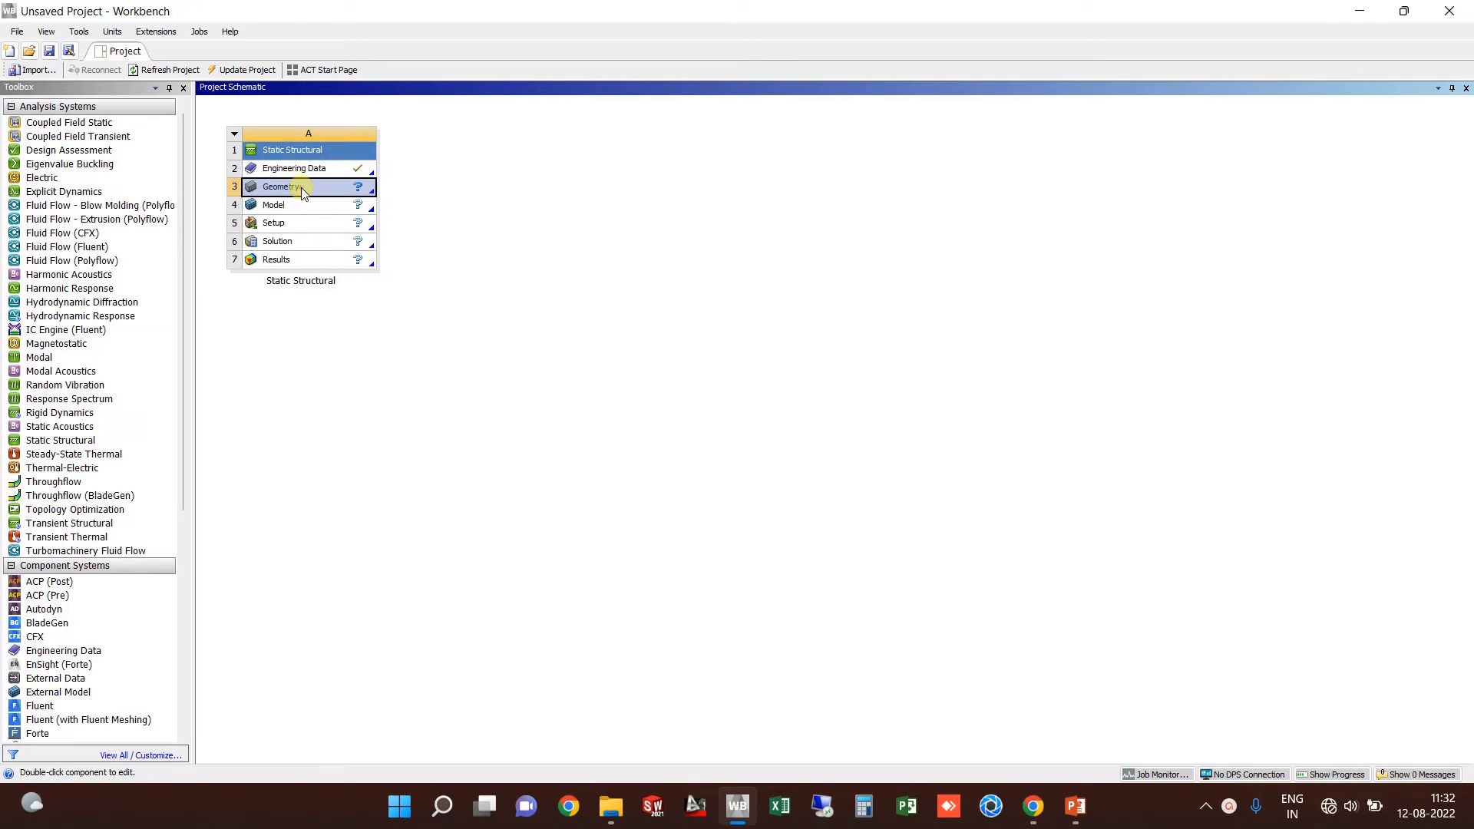
double_click(302, 190)
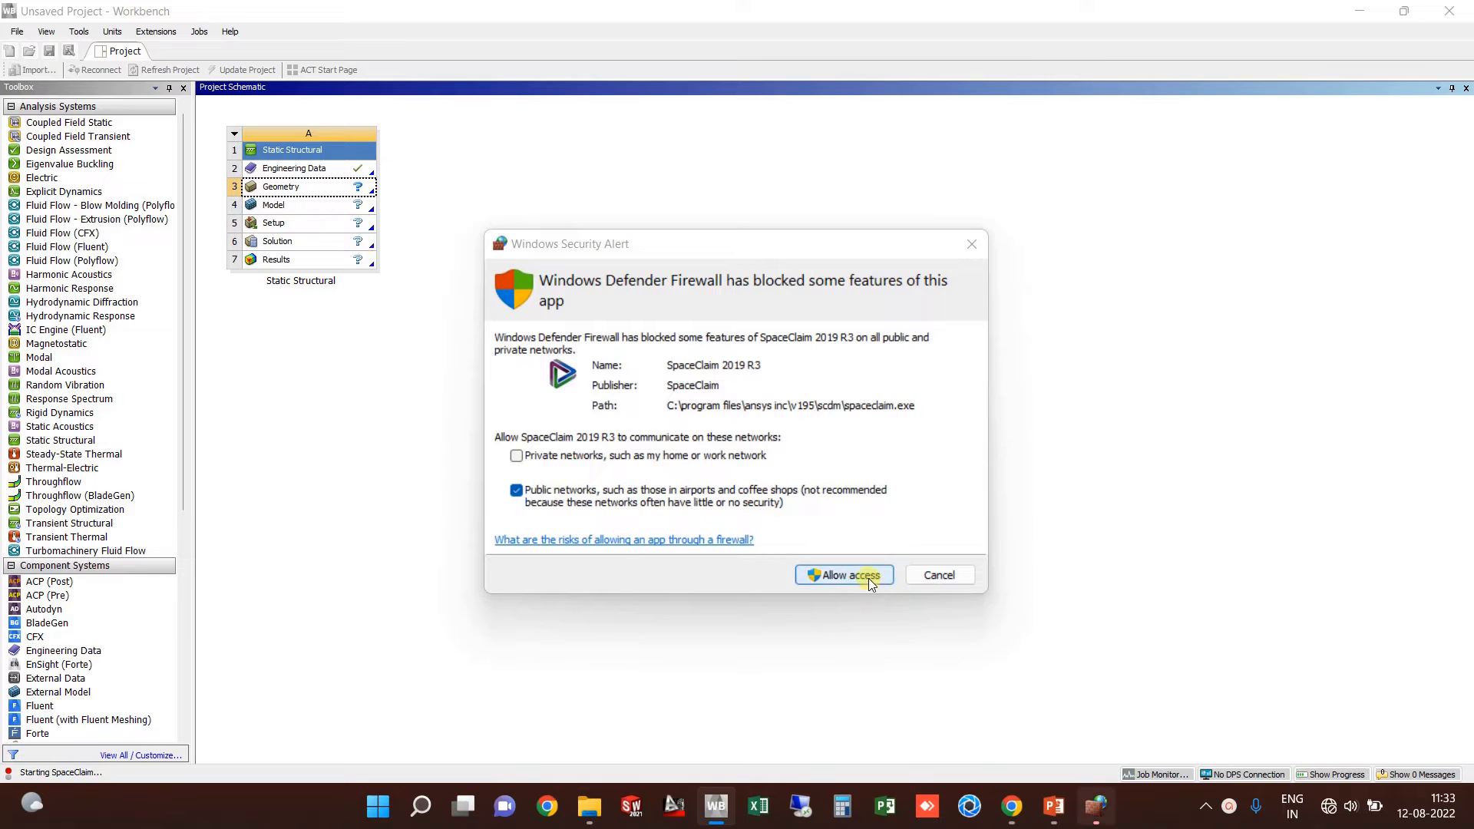
Step: Allow SpaceClaim through the firewall, dismiss the Improvement Program prompt, then reselect the Geometry cell in Workbench
left_click(869, 580)
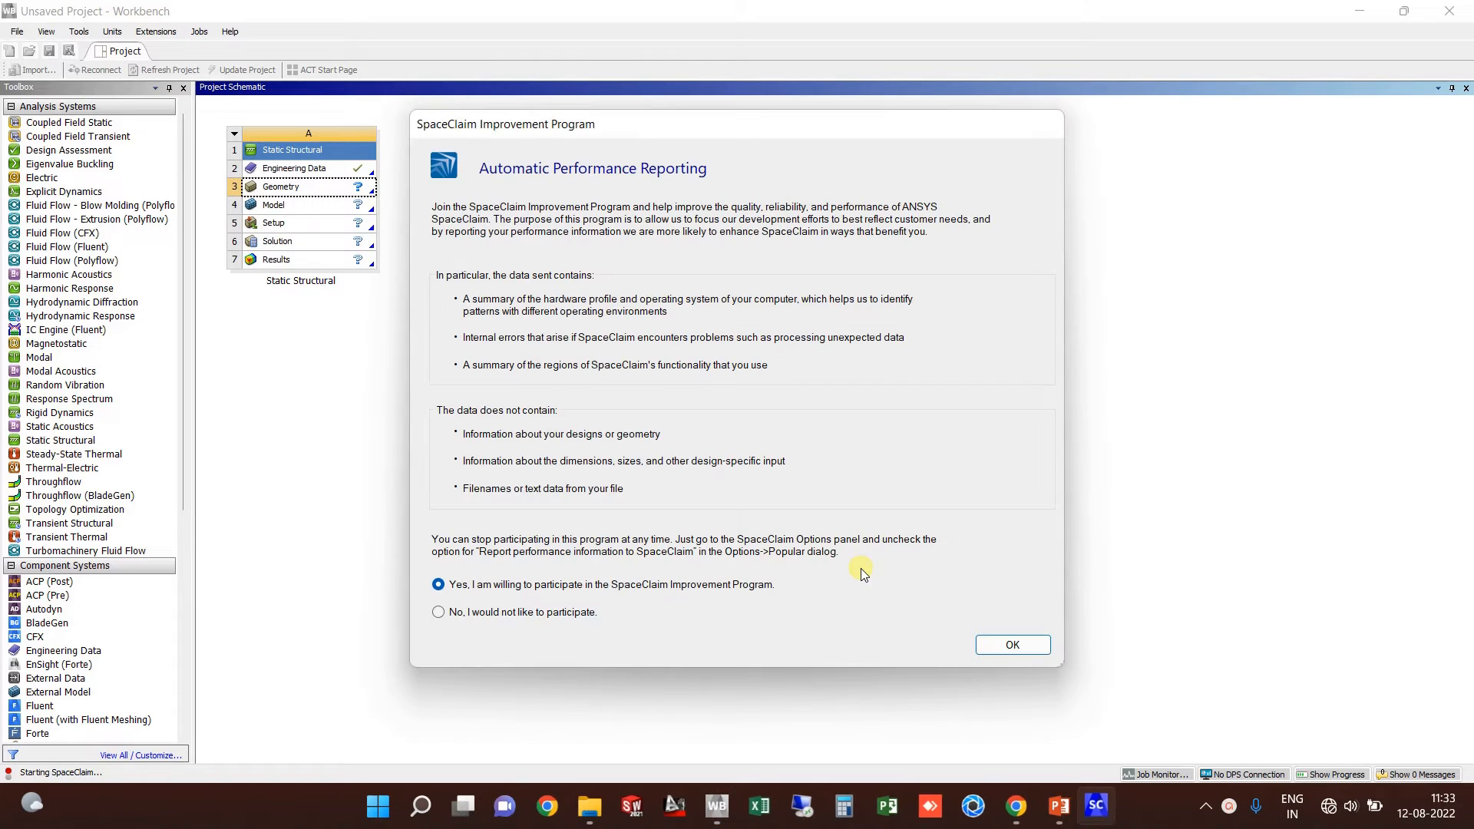
left_click(1012, 645)
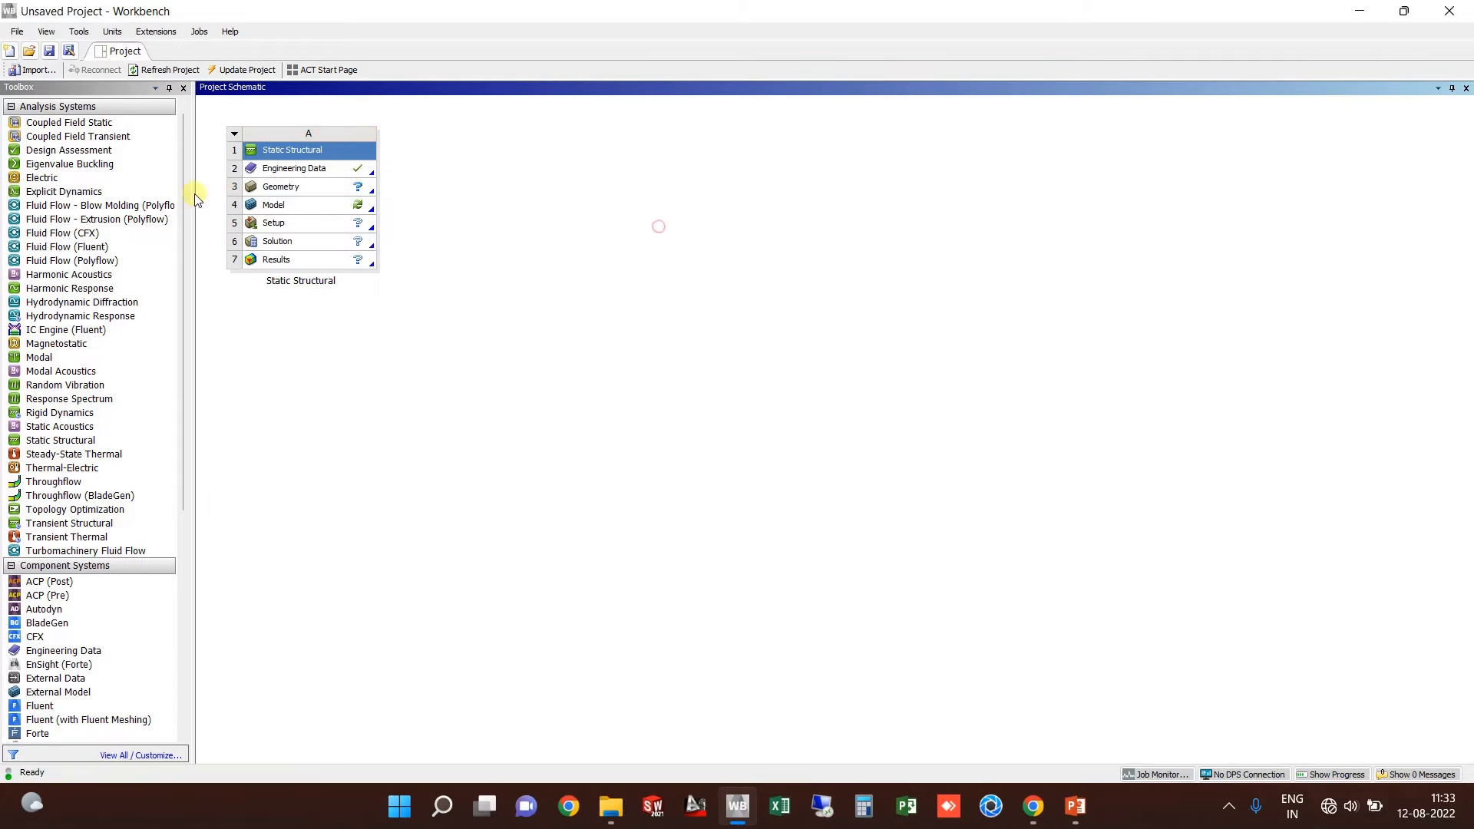
left_click(260, 188)
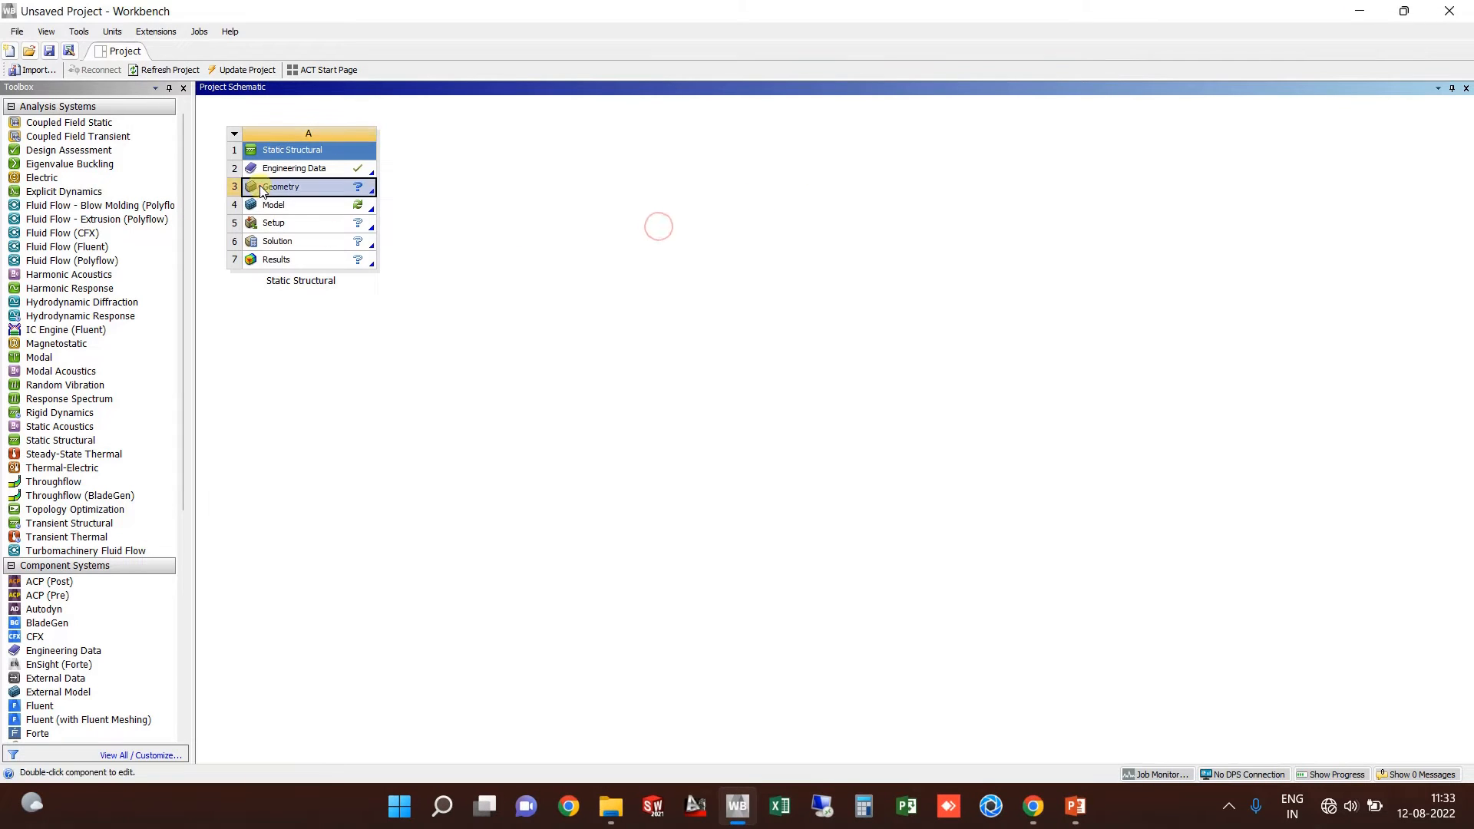
Step: Create a New DesignModeler Geometry from the Geometry cell's context menu
right_click(261, 191)
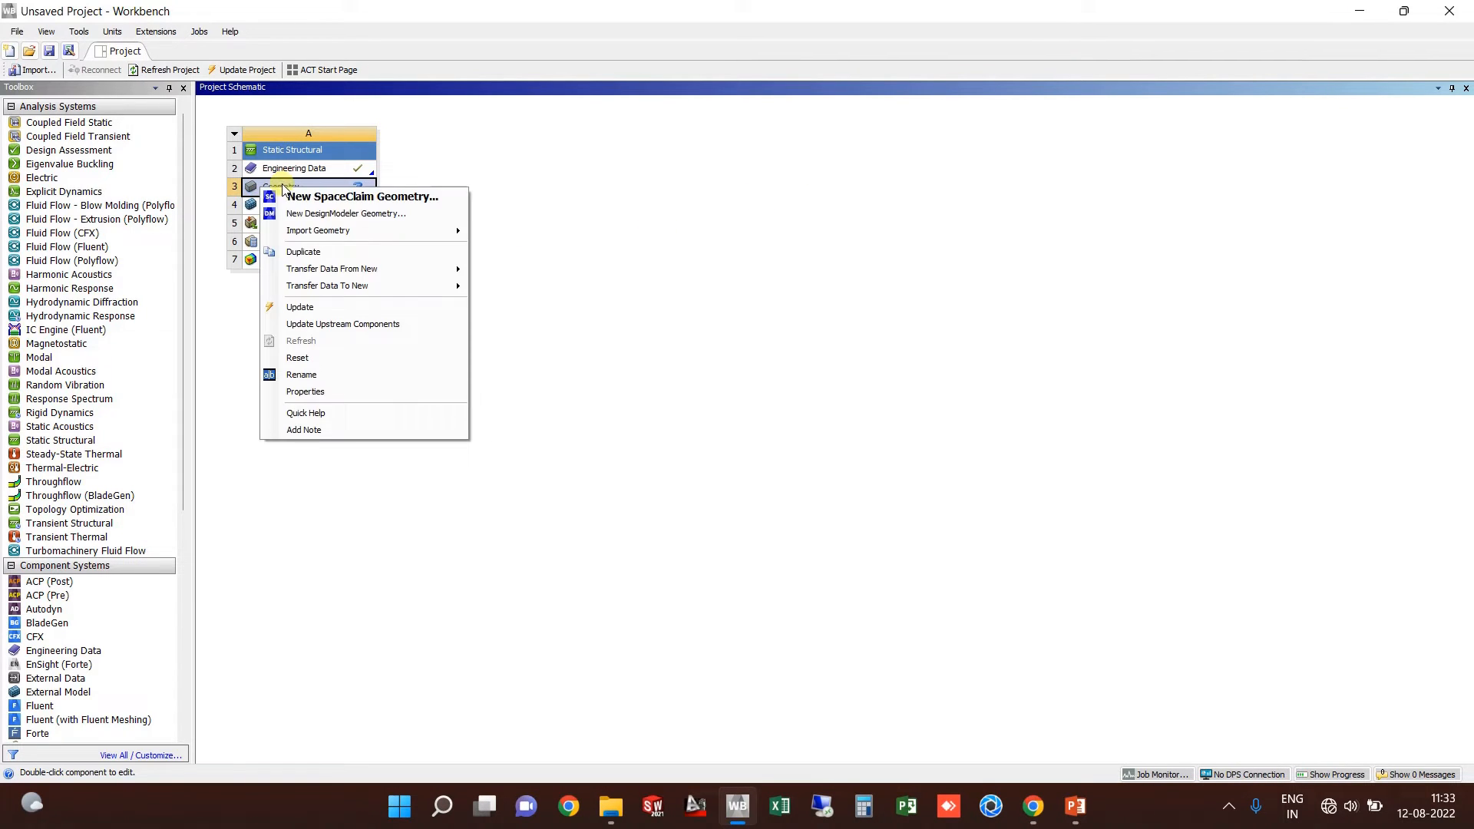
left_click(374, 215)
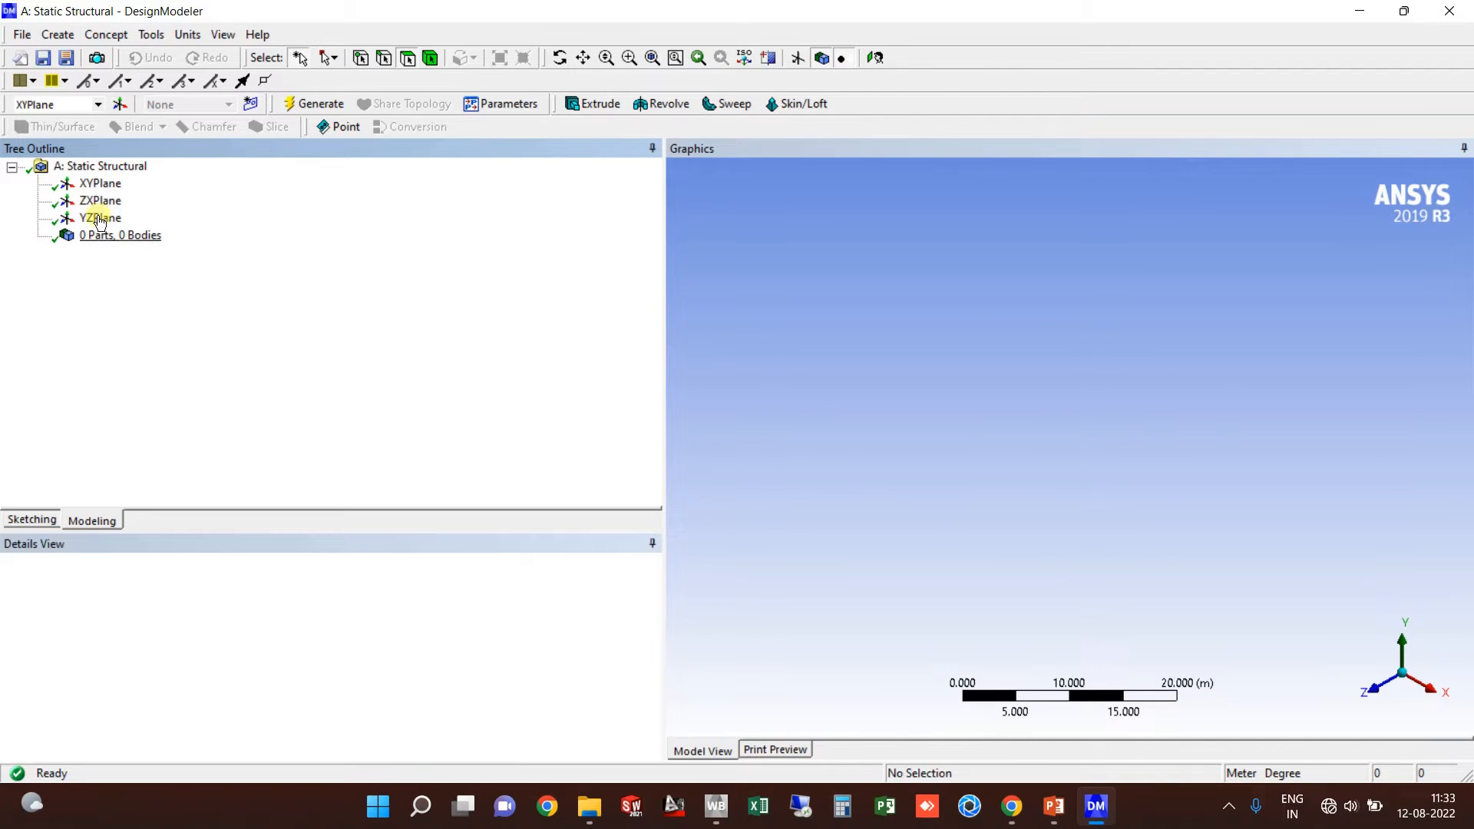
Step: Inspect the XYPlane, ZXPlane and YZPlane details and widen the graphics area
left_click(98, 184)
left_click(111, 203)
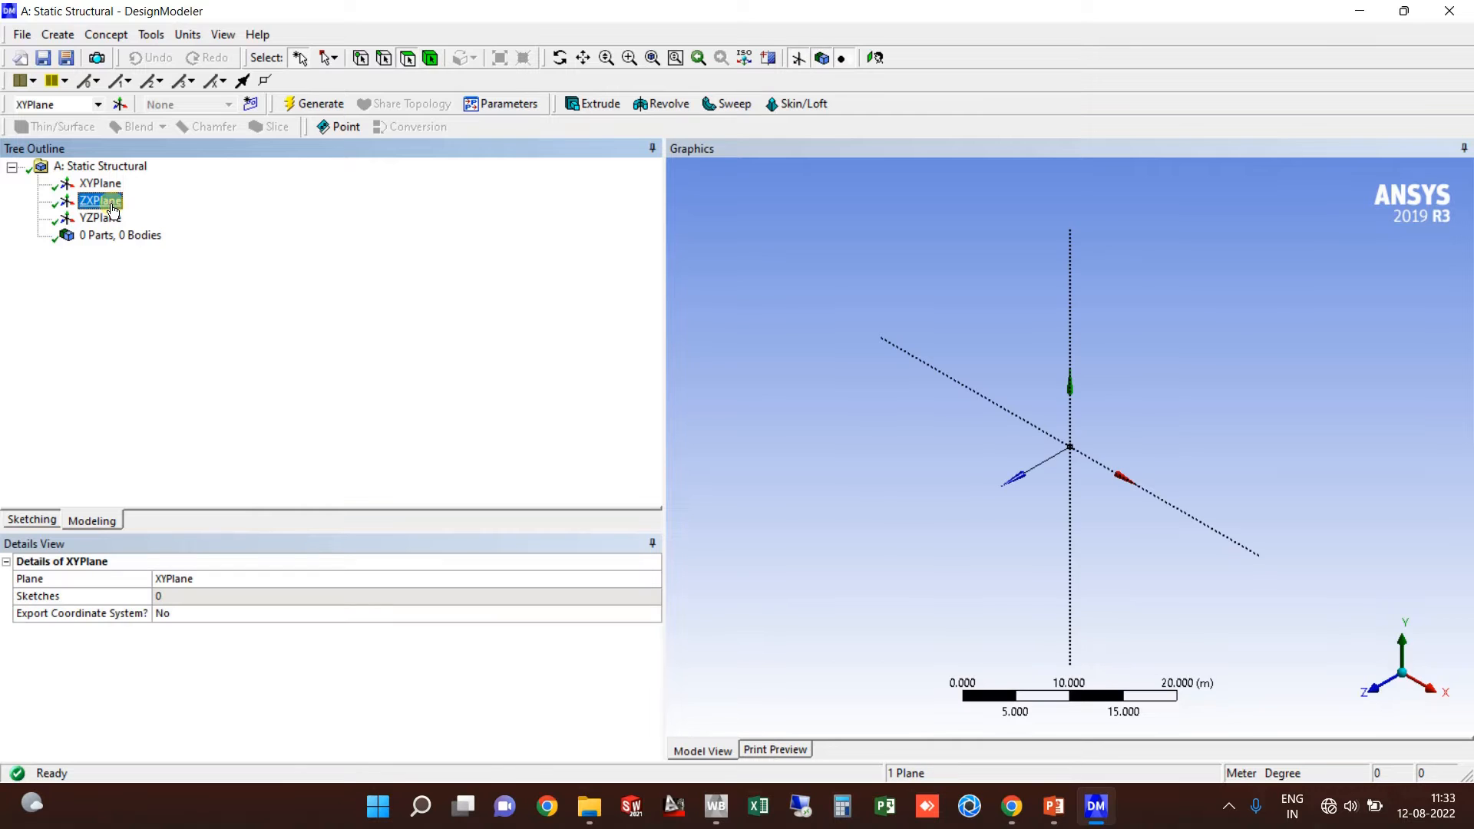
left_click(107, 219)
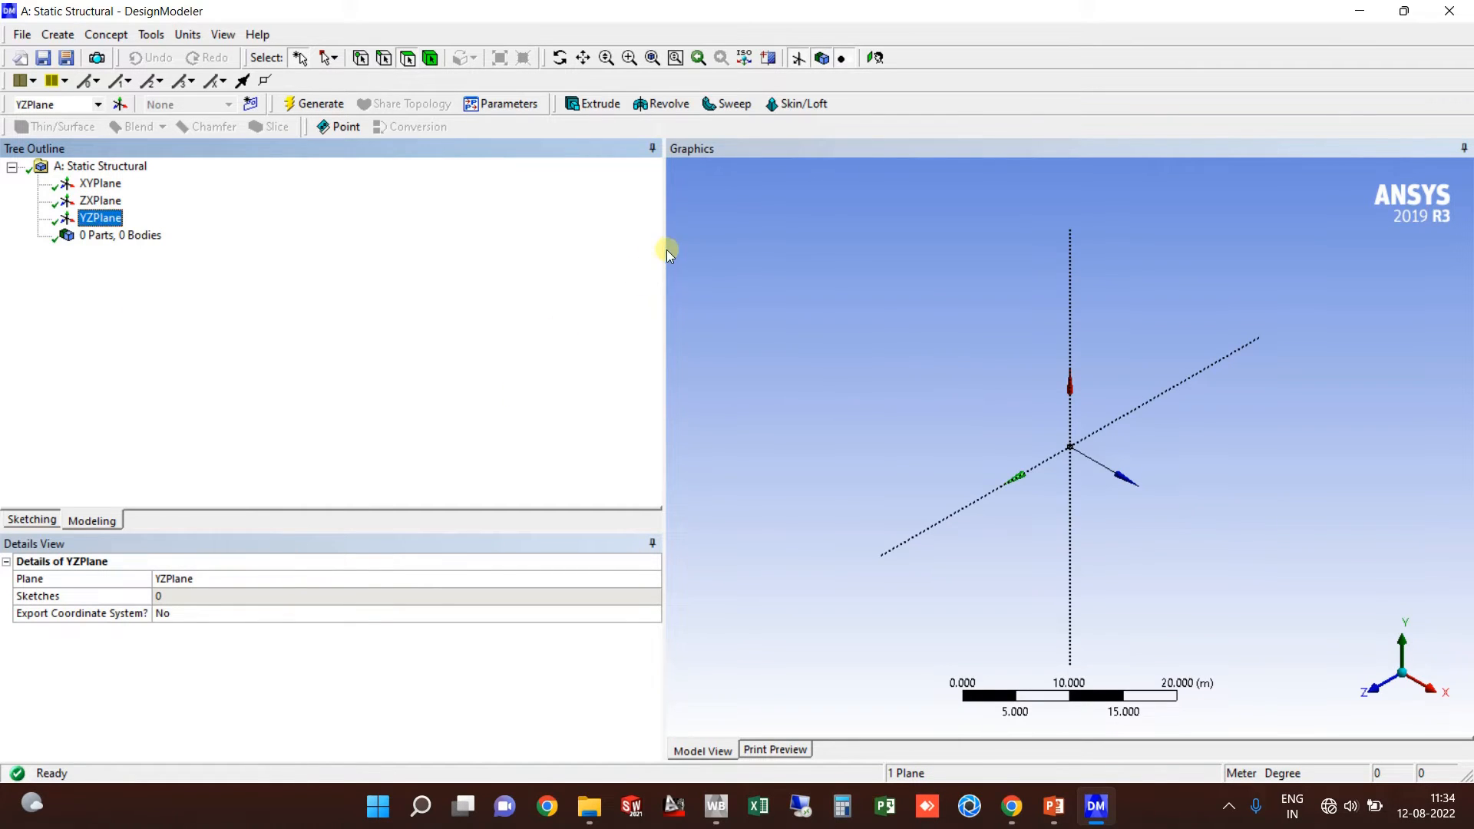
left_click_drag(666, 251, 344, 261)
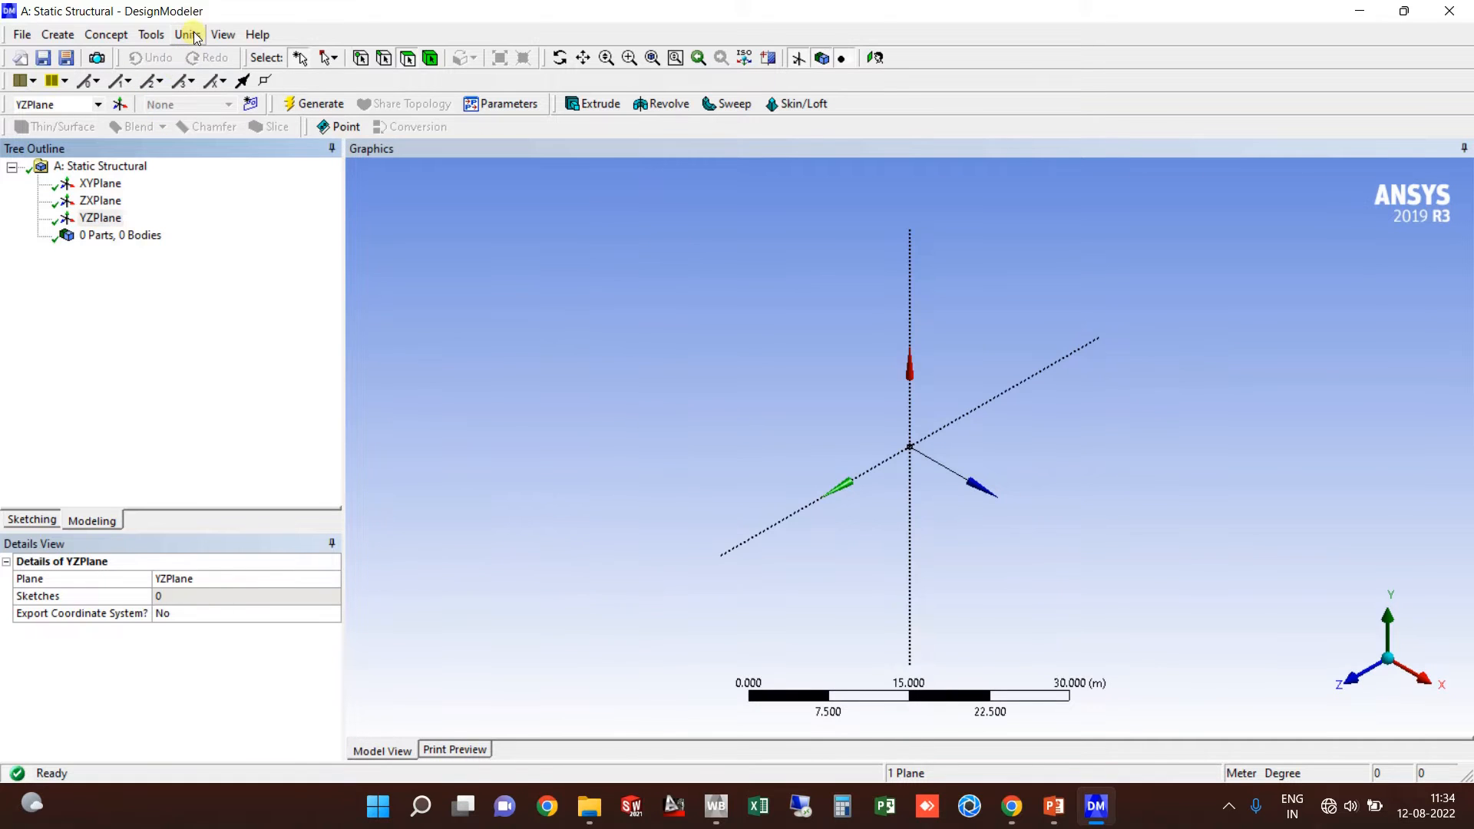
Step: Review the Units and Model Tolerance options without changes, then close DesignModeler
left_click(188, 35)
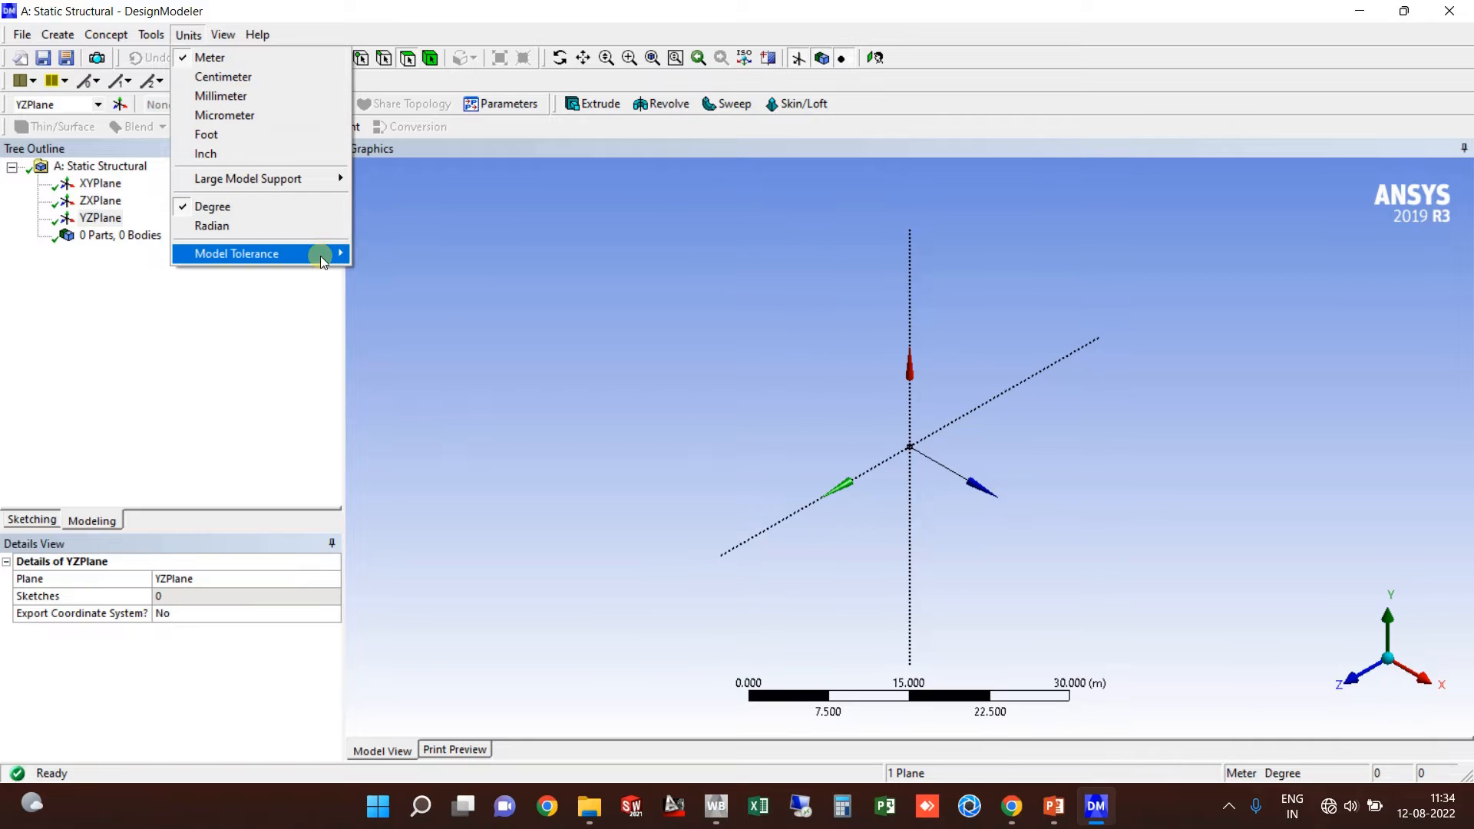
mouse_move(320, 256)
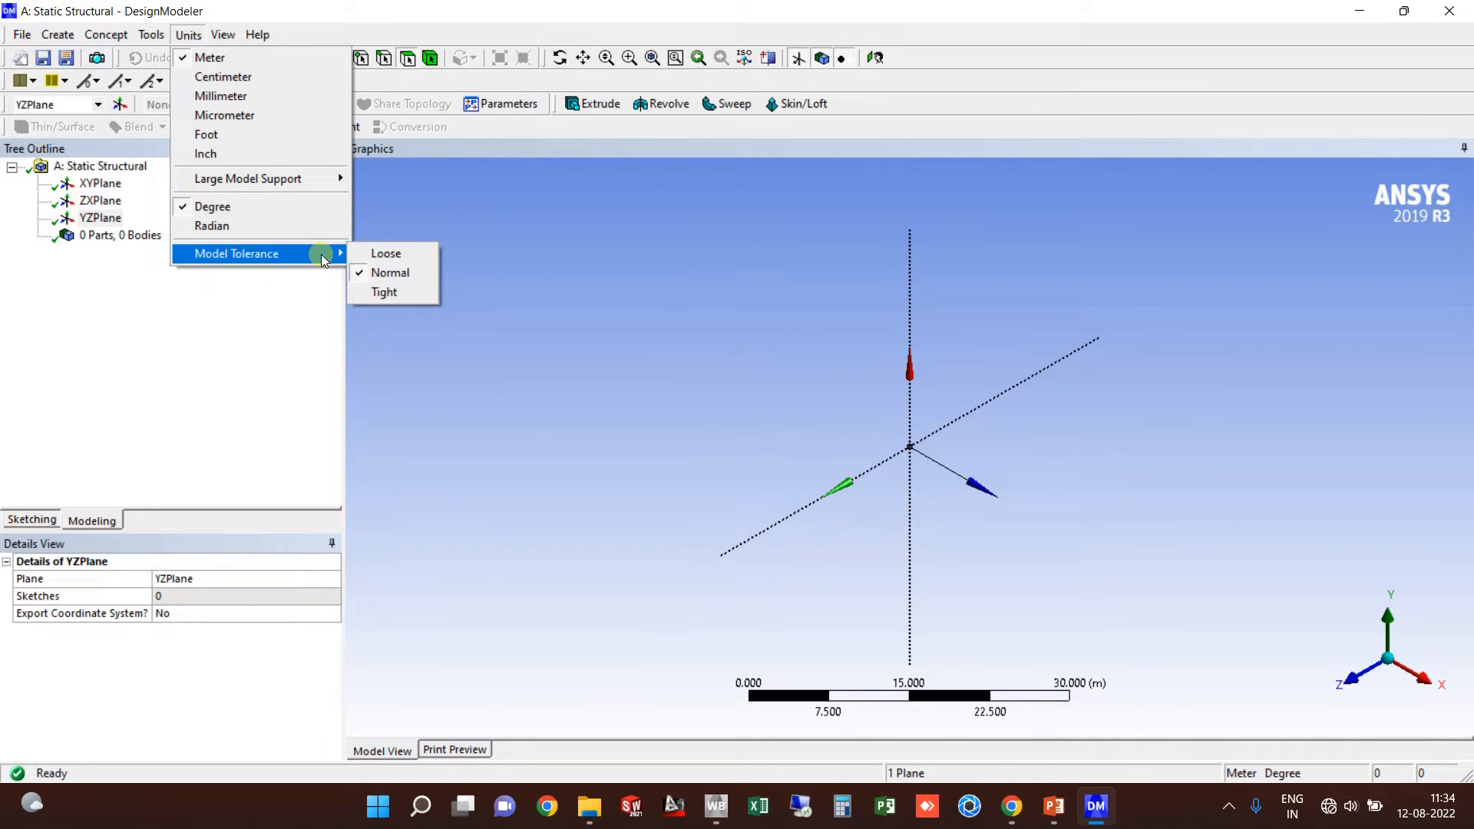
left_click(736, 291)
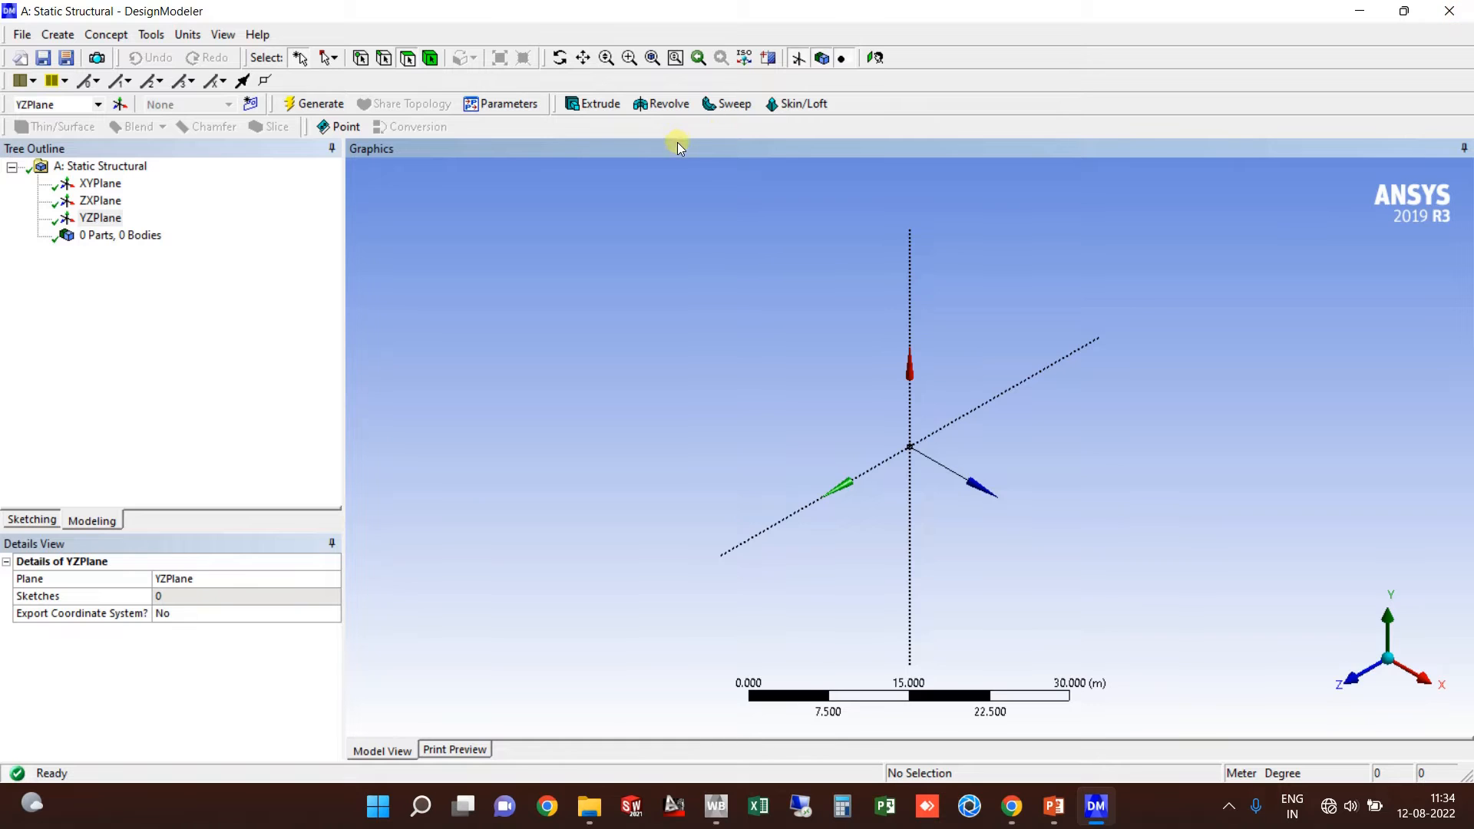
key("alt+F4")
left_click(634, 333)
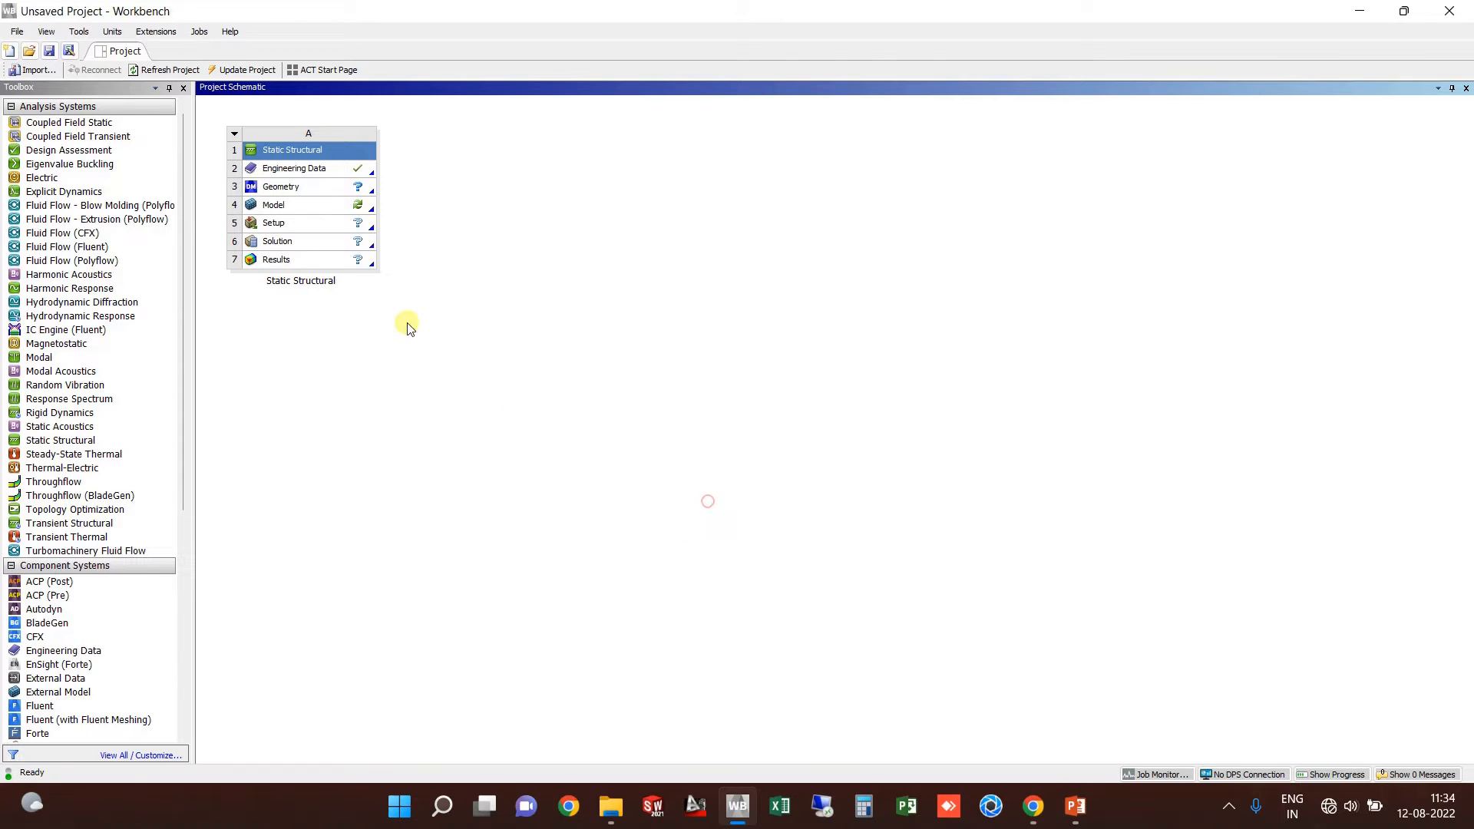
Step: Open the Import Geometry browse dialog and bring the des folder File Explorer window forward
left_click(318, 188)
right_click(318, 189)
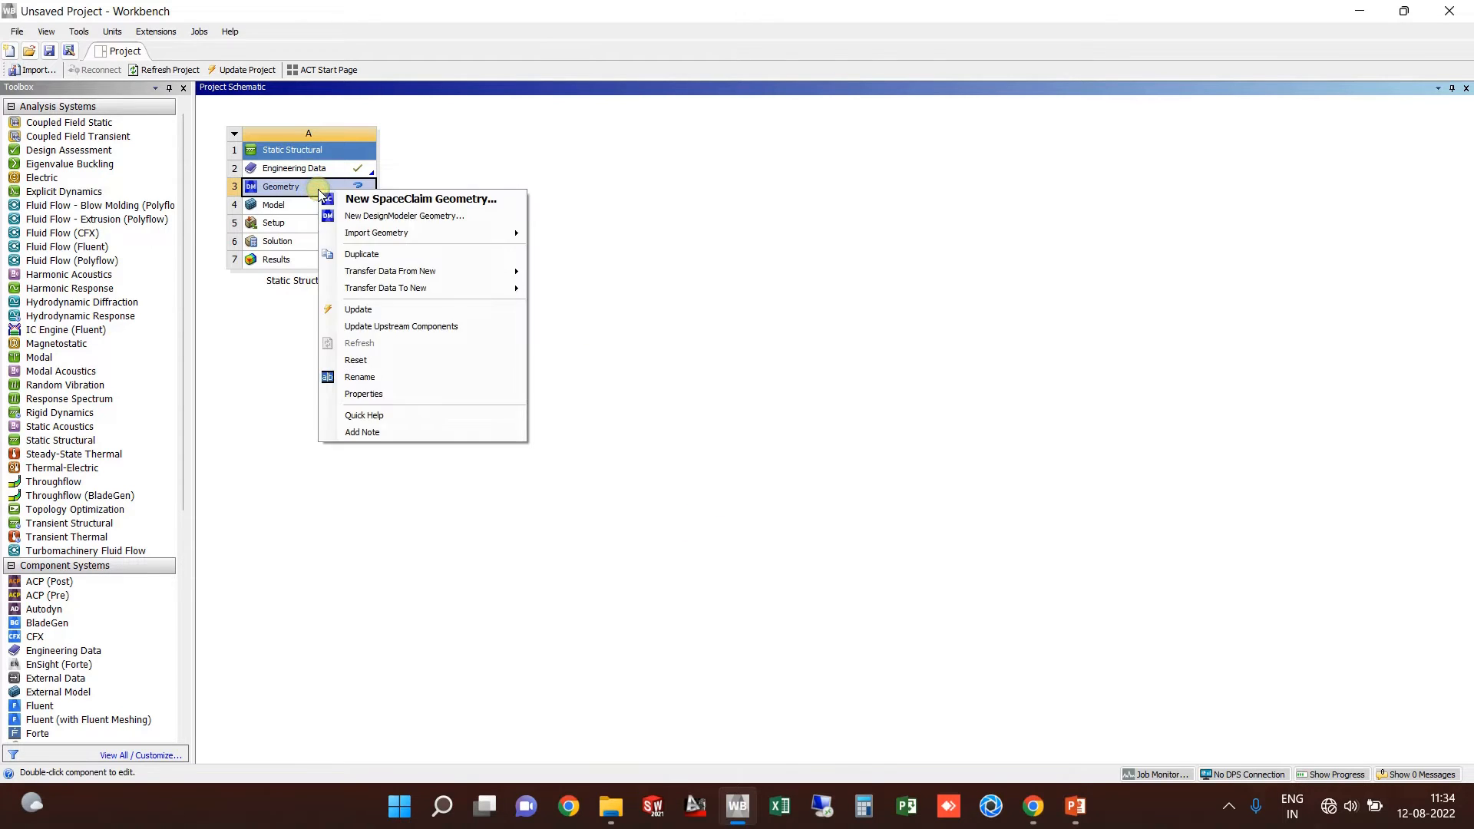
mouse_move(464, 243)
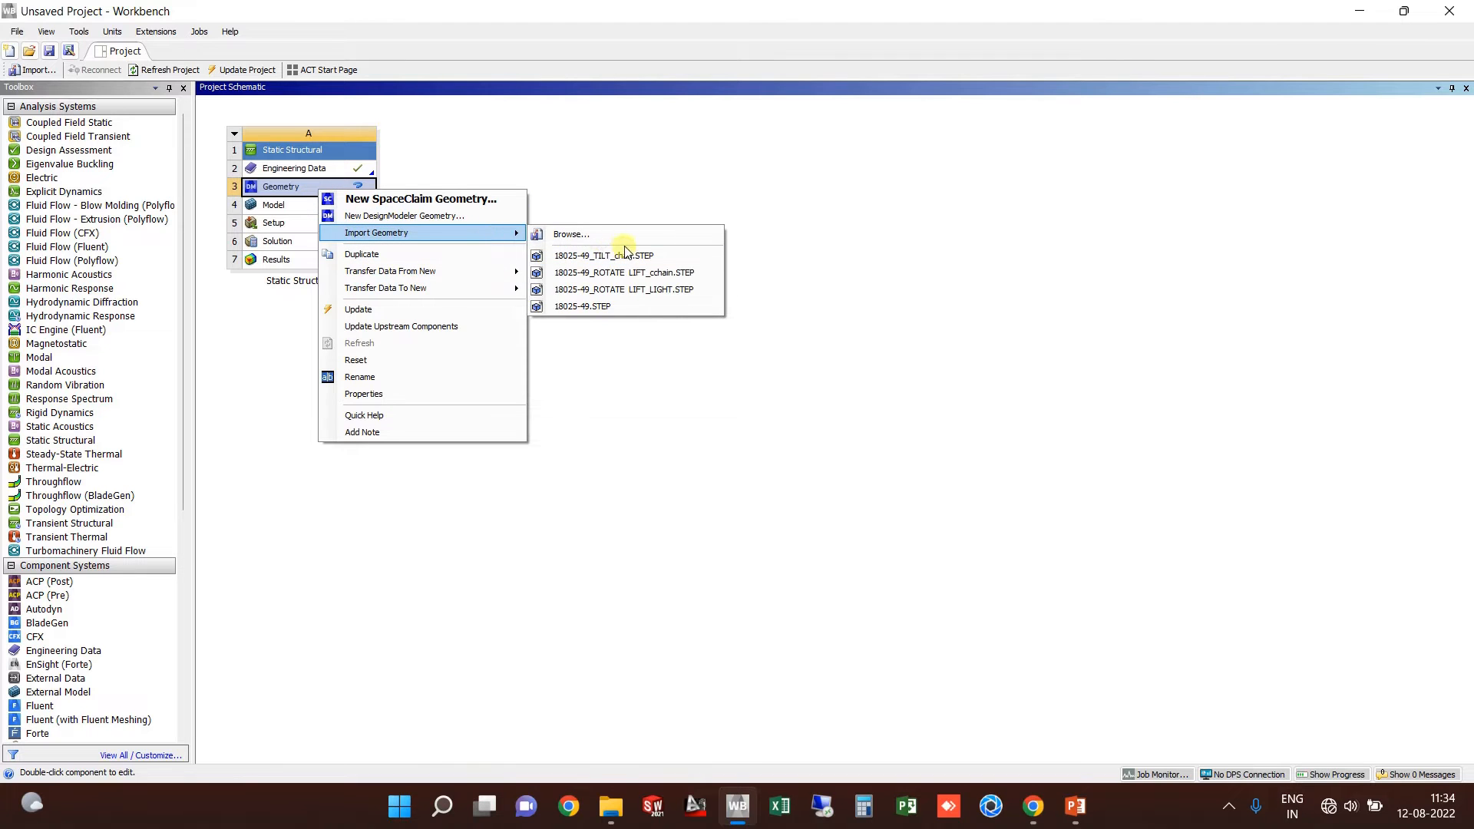
left_click(598, 242)
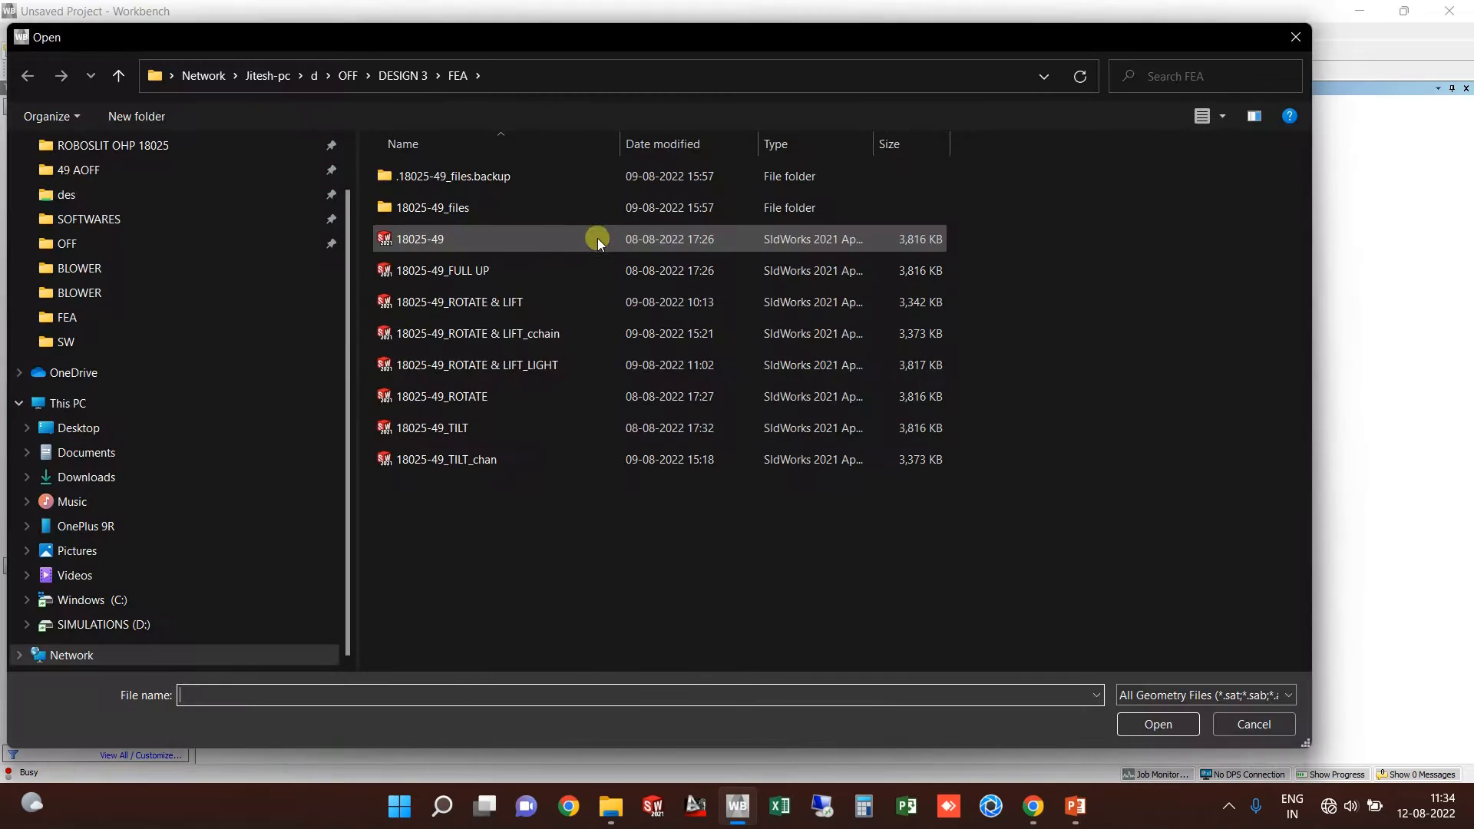
left_click(611, 806)
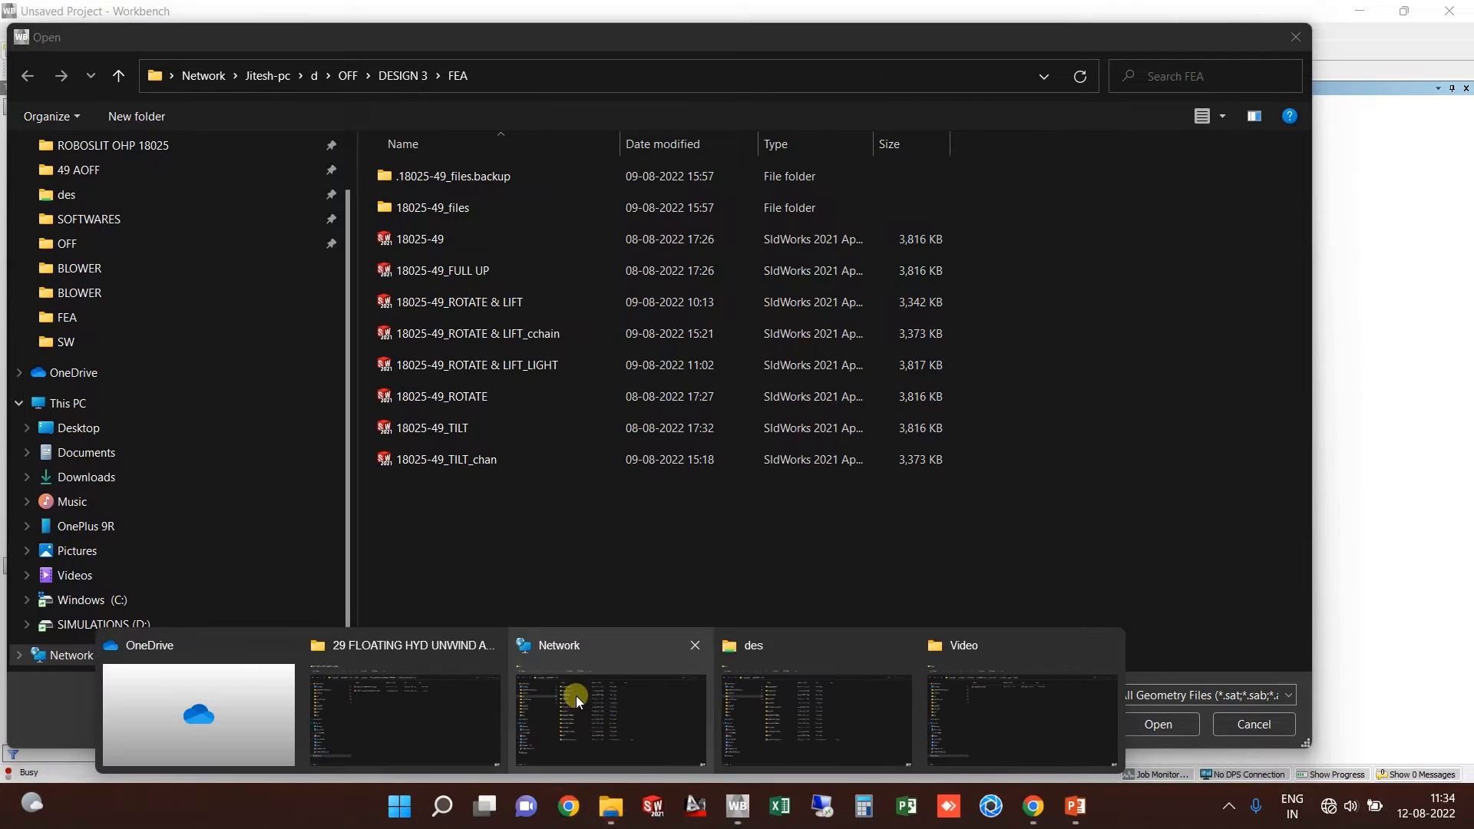
left_click(782, 700)
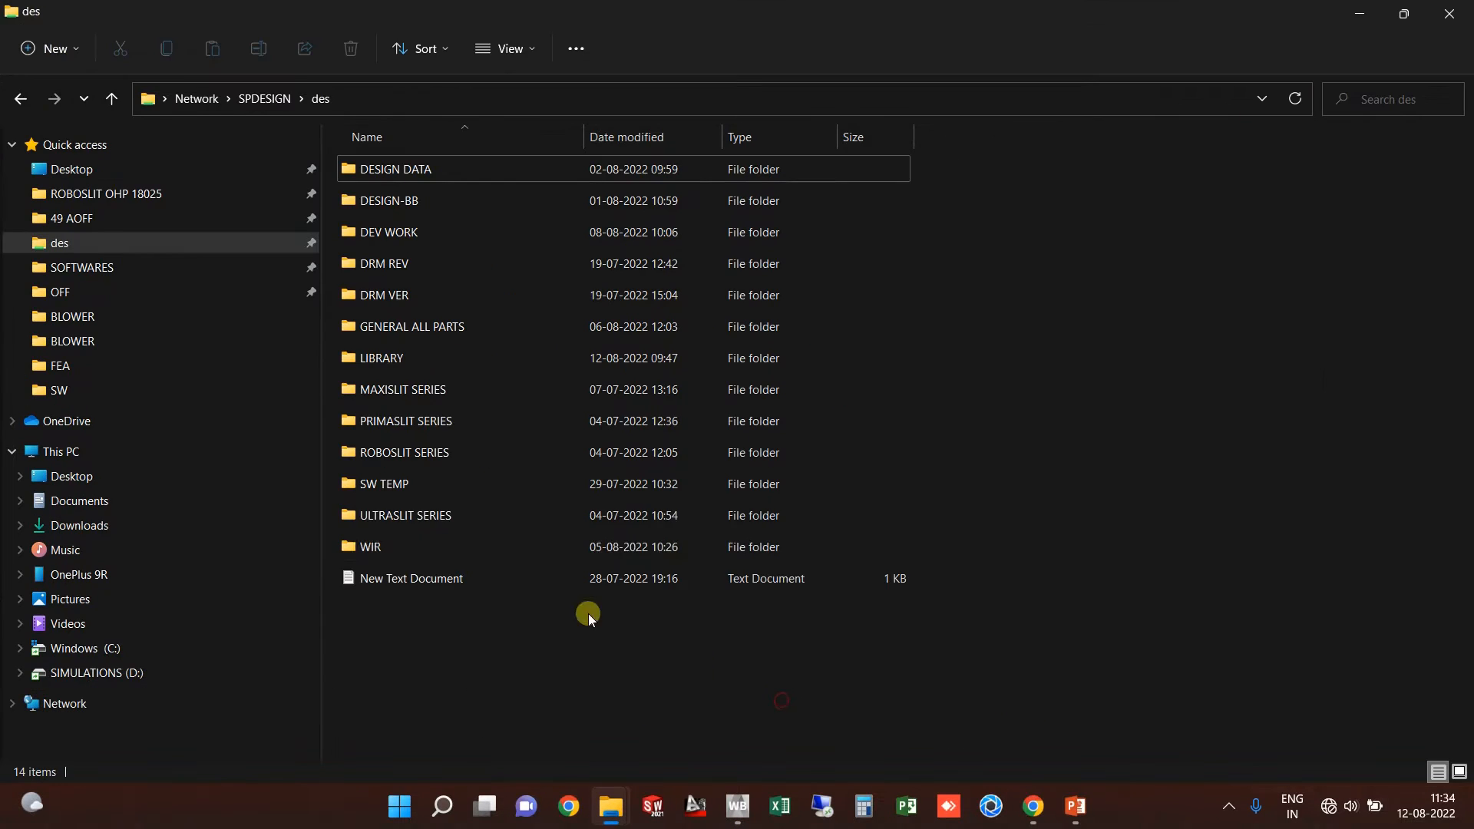
Step: Go to WIR > SSR 12063 > 29 FLOATING HYD UNWIND ASSEMBLY, copy its path, and return to the Open dialog
double_click(388, 550)
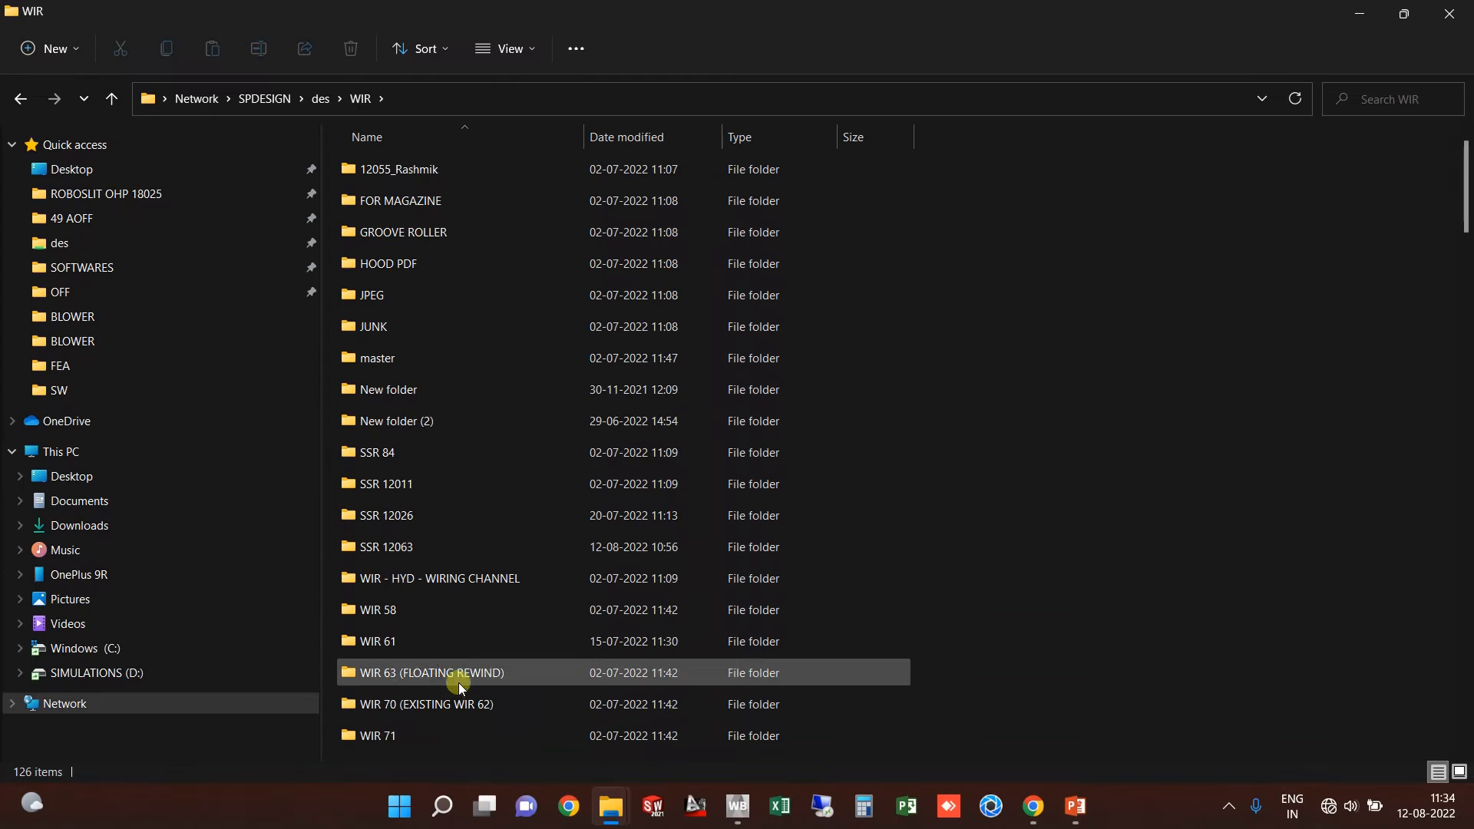
scroll(459, 683, "down", 3)
scroll(422, 453, "up", 3)
left_click(449, 554)
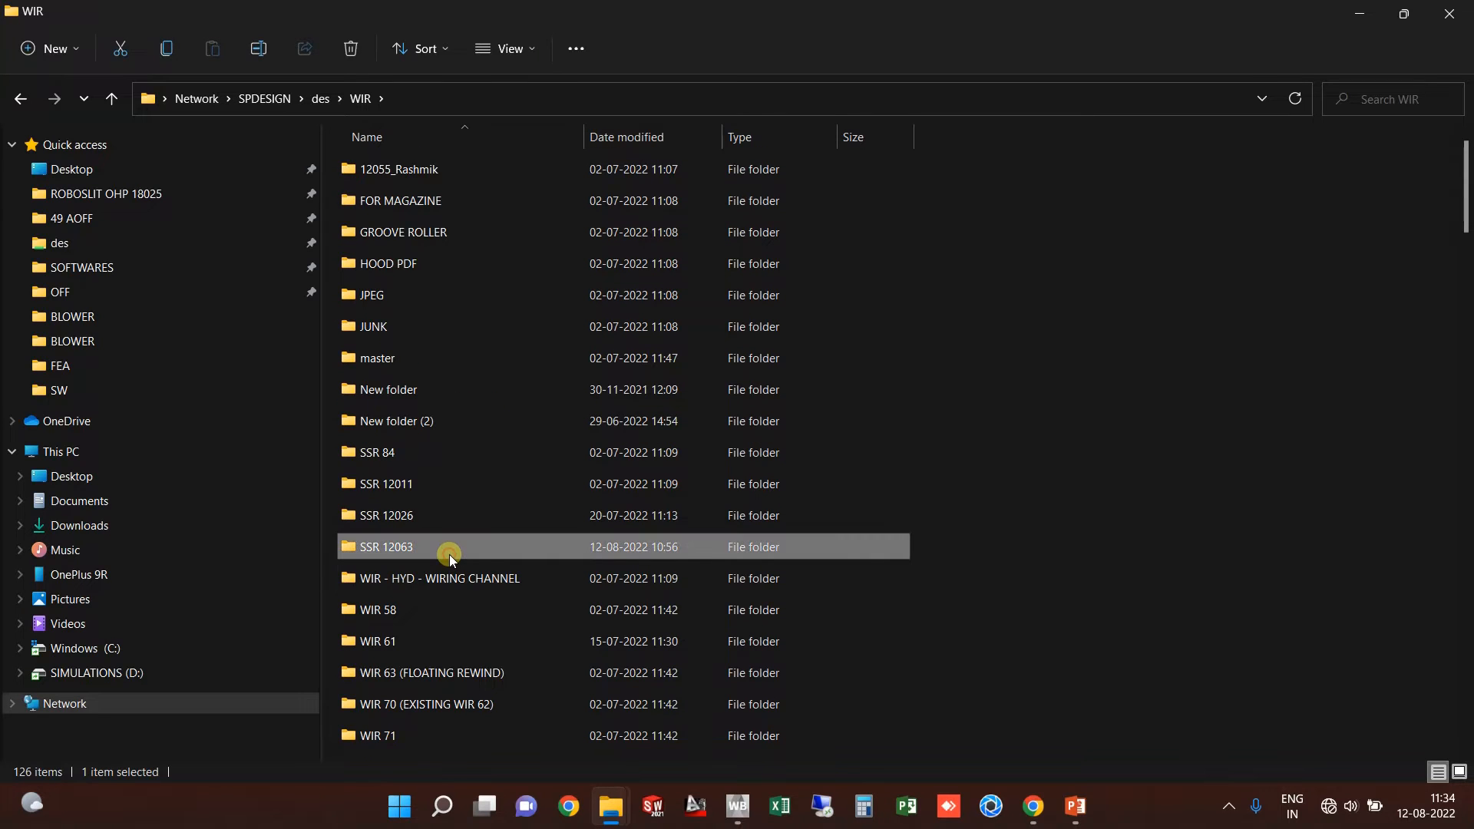
double_click(481, 554)
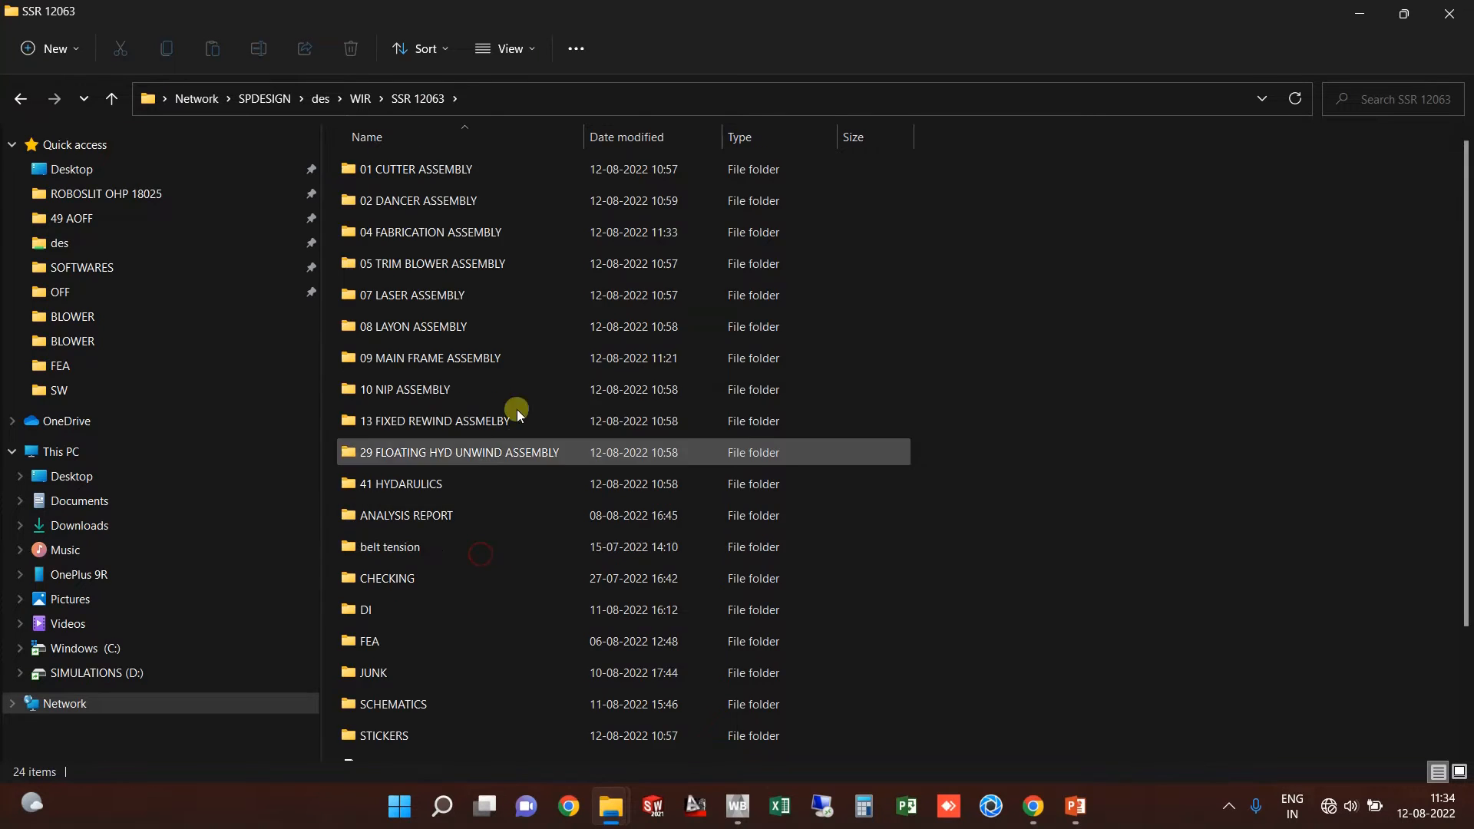
double_click(430, 461)
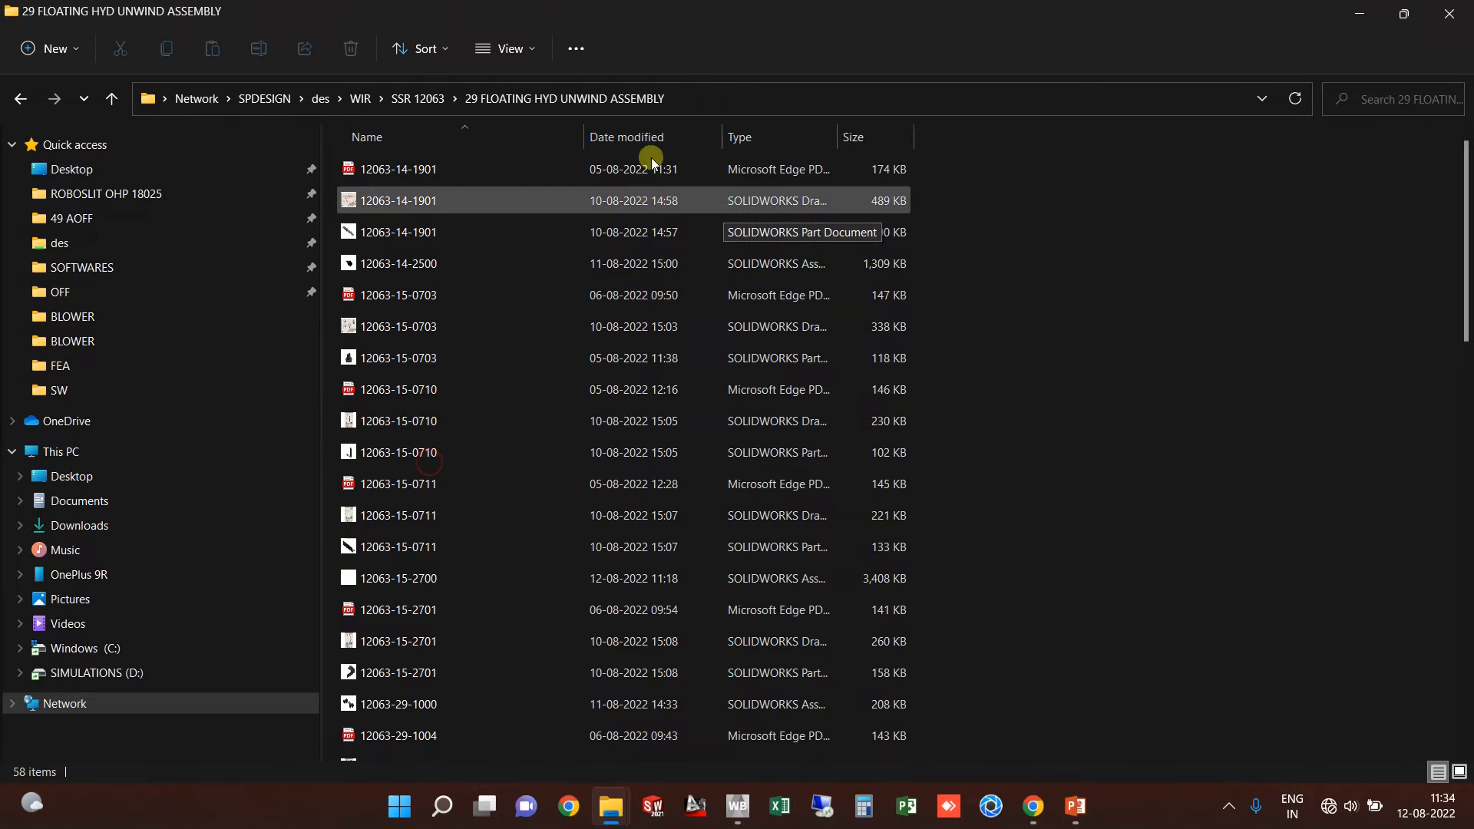
left_click(701, 92)
key("ctrl+c")
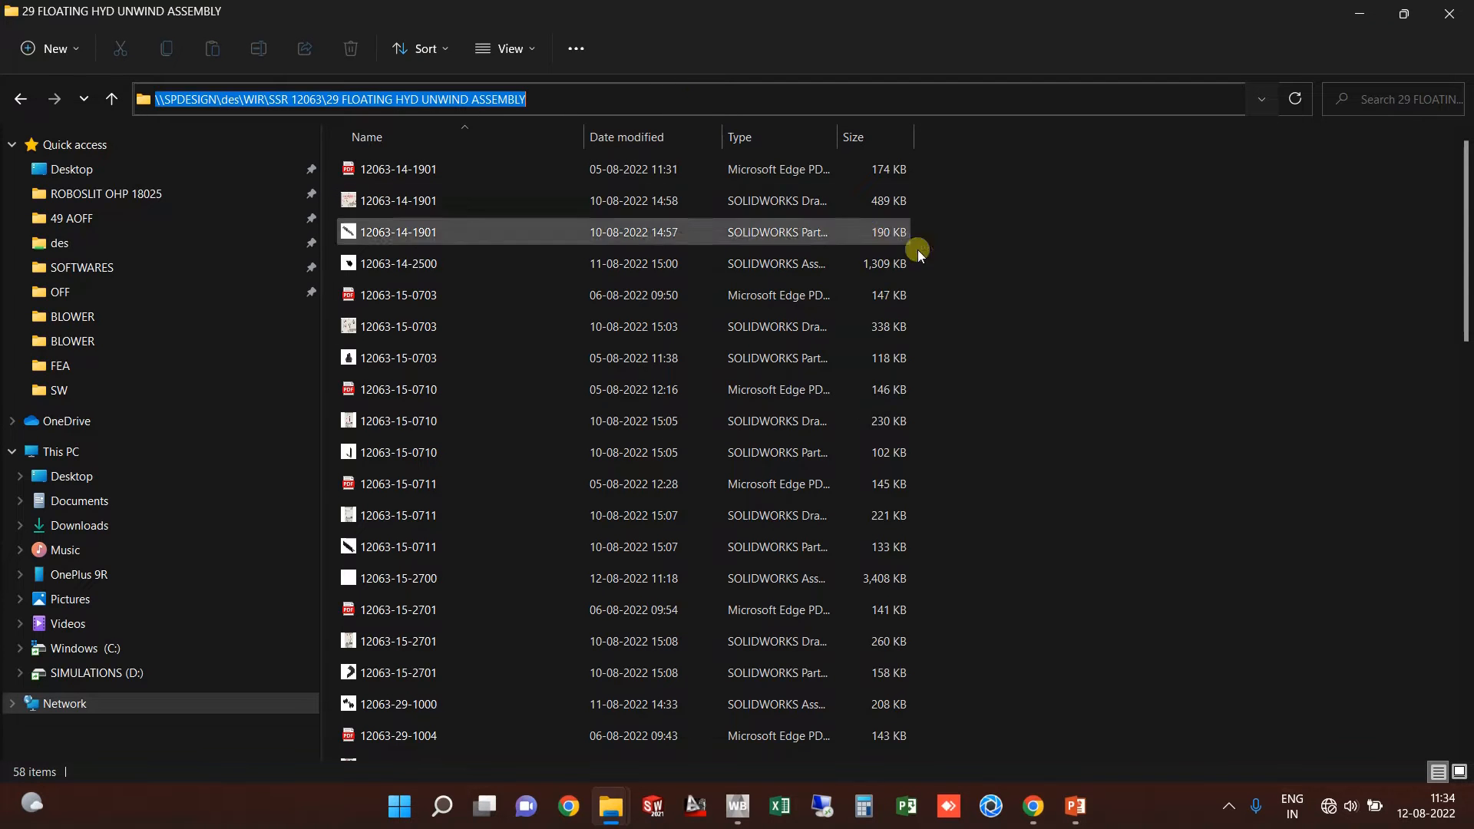
left_click(1352, 17)
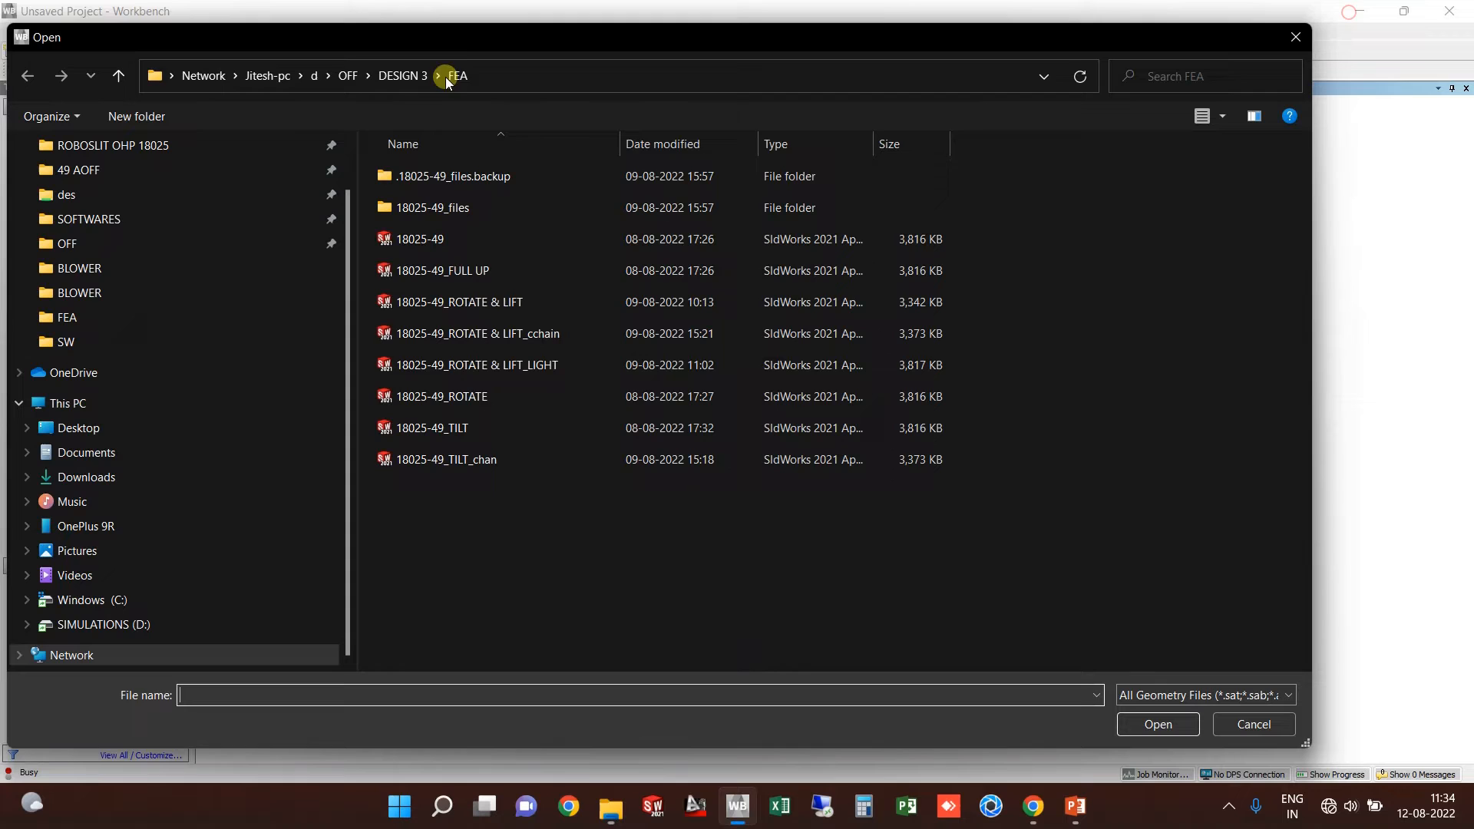
left_click(486, 66)
key("ctrl+v")
key("Return")
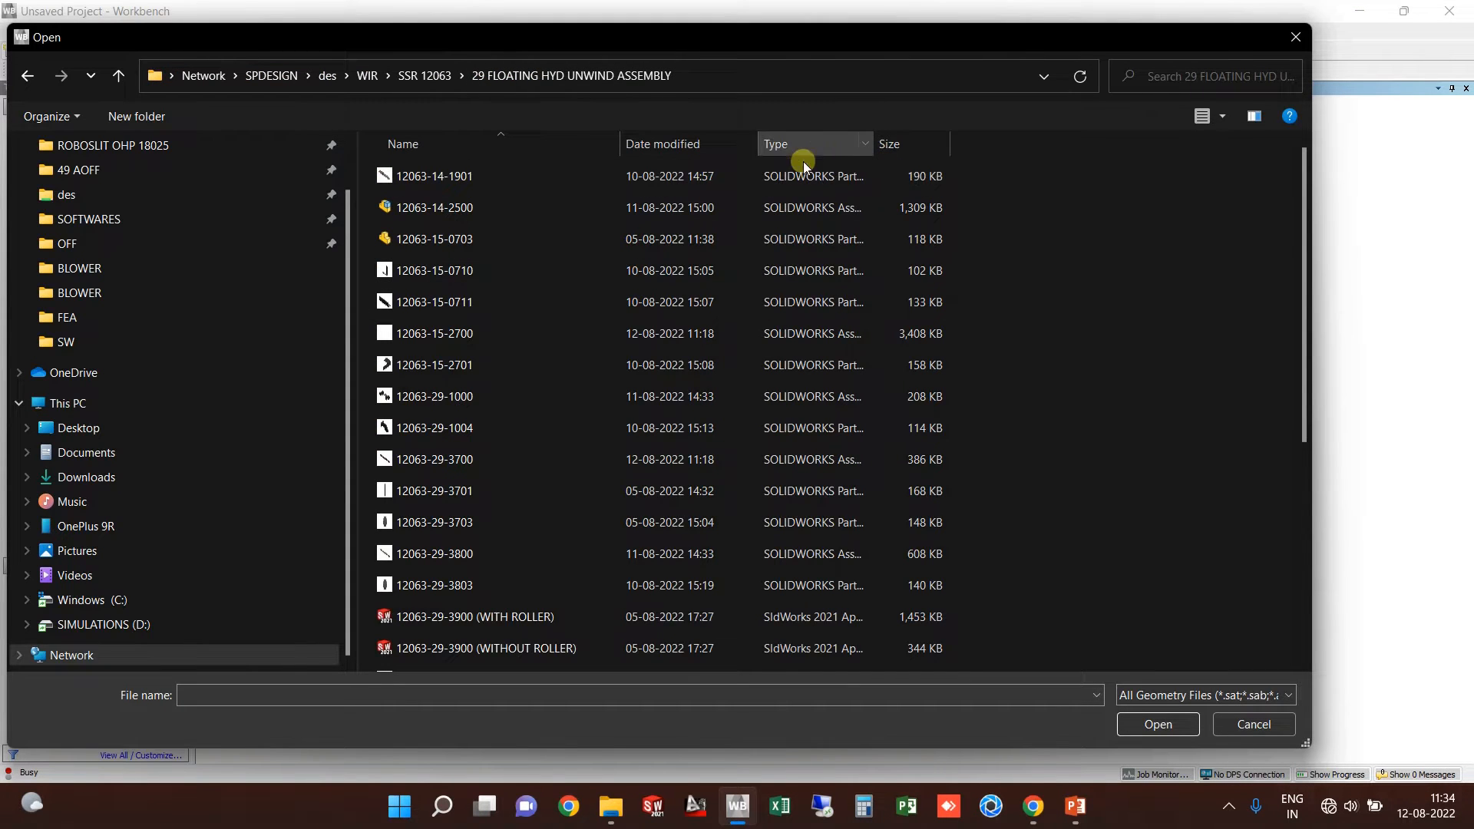
left_click(1267, 696)
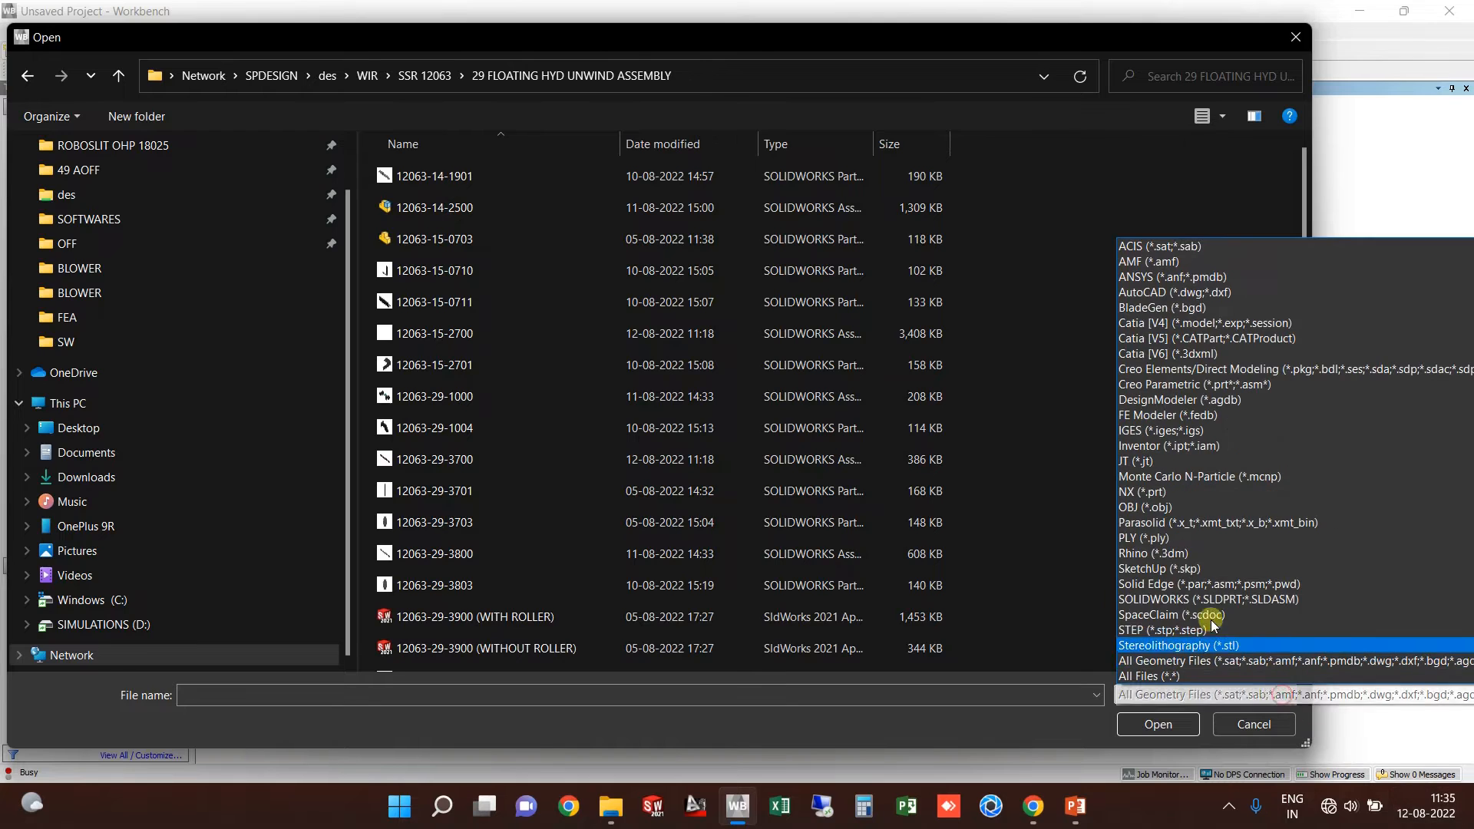
left_click(1155, 630)
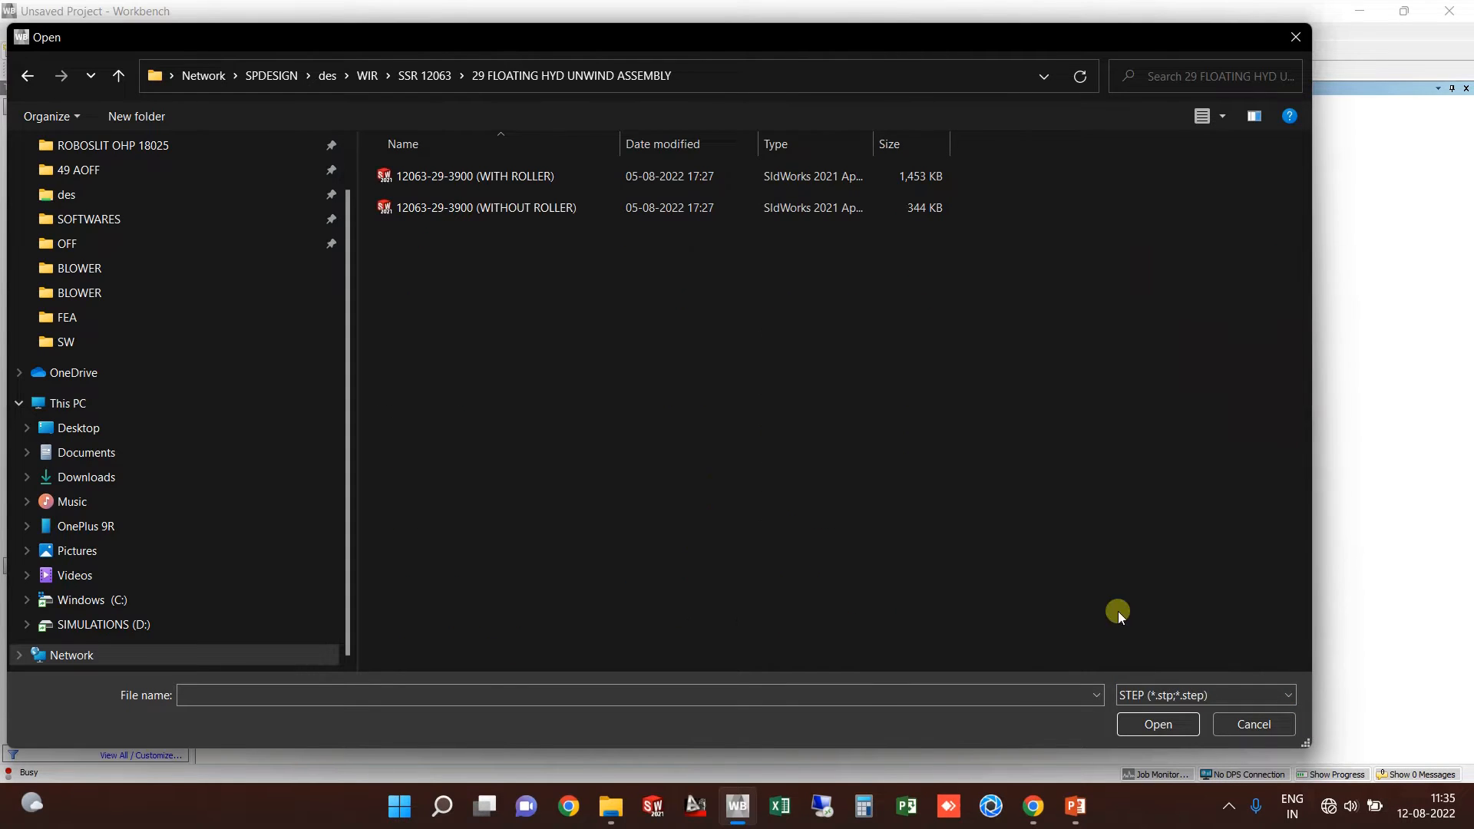
left_click(510, 182)
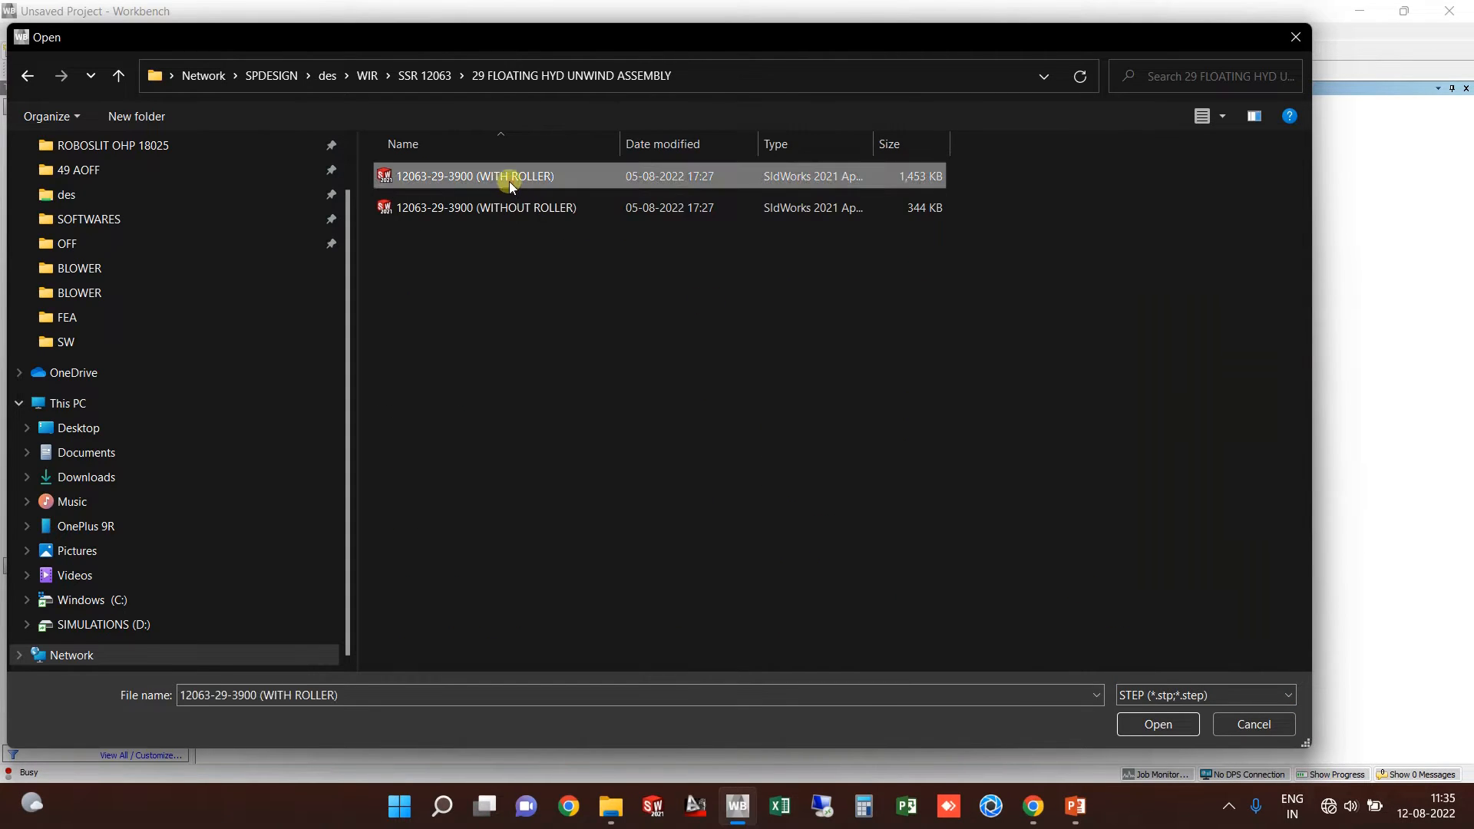
left_click(527, 209)
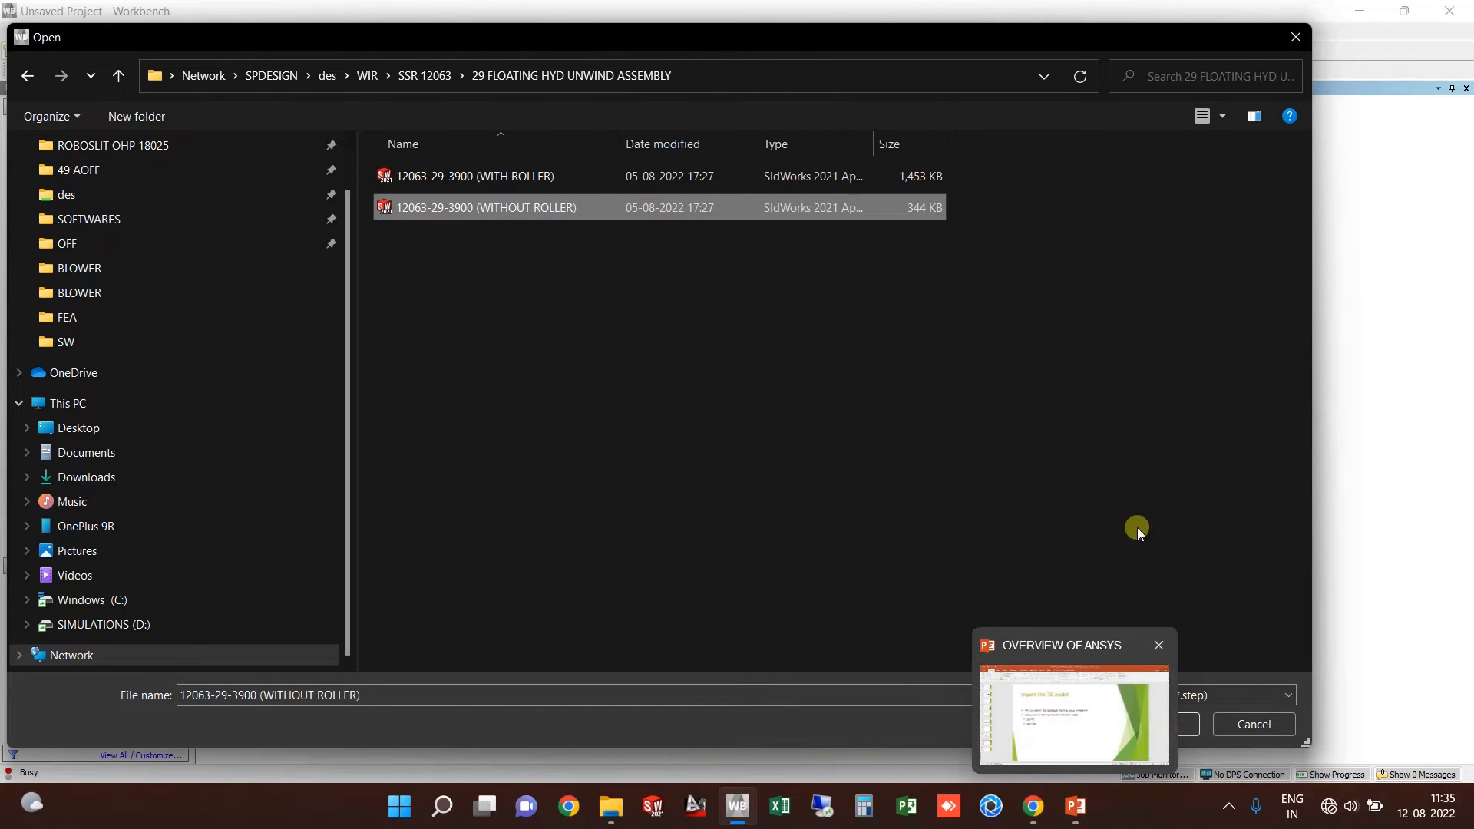
left_click(1177, 731)
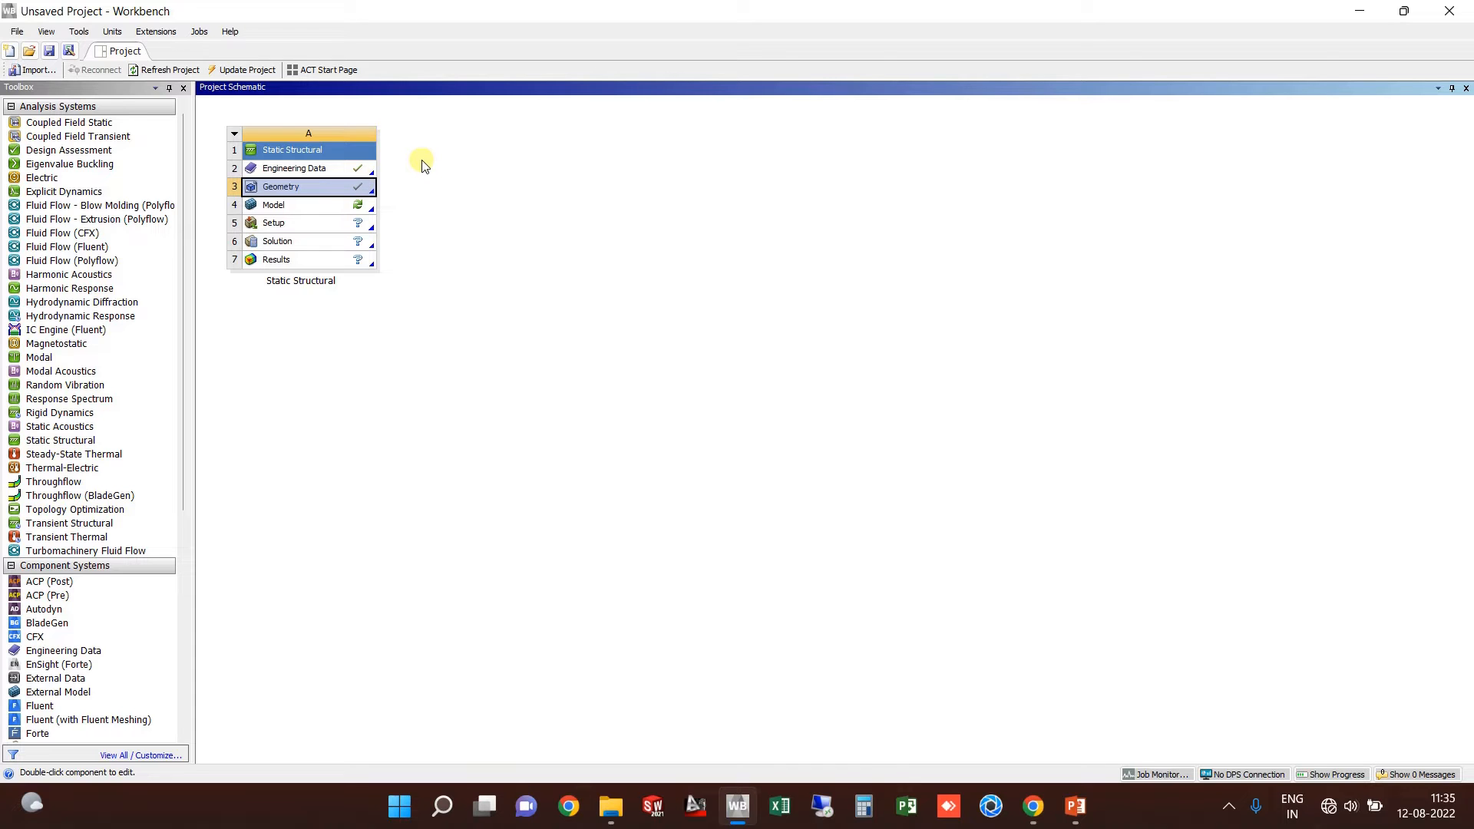
Step: Check the Cell States slide in PowerPoint, then return to the Workbench project
left_click(1076, 807)
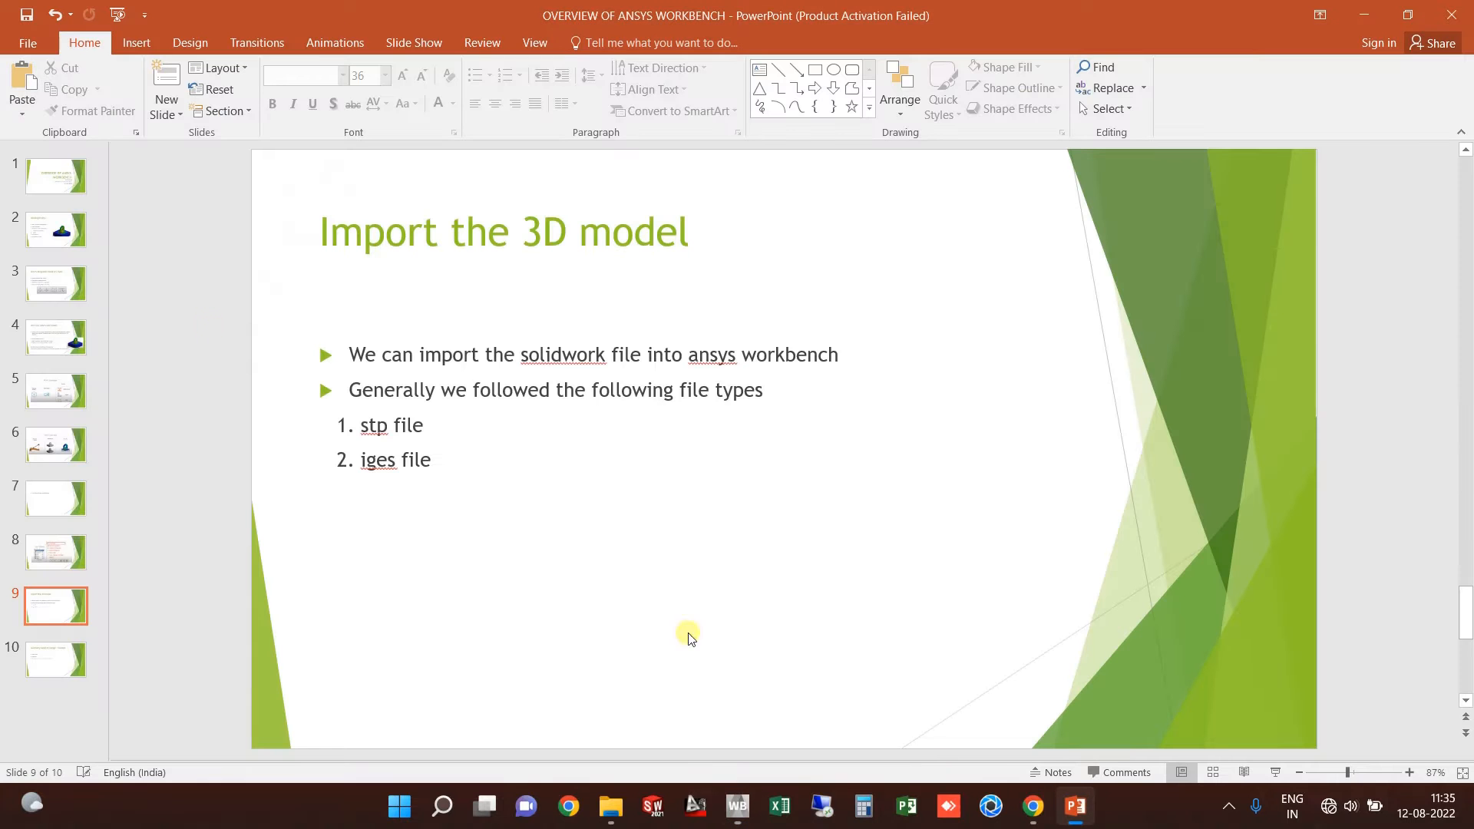
left_click(56, 549)
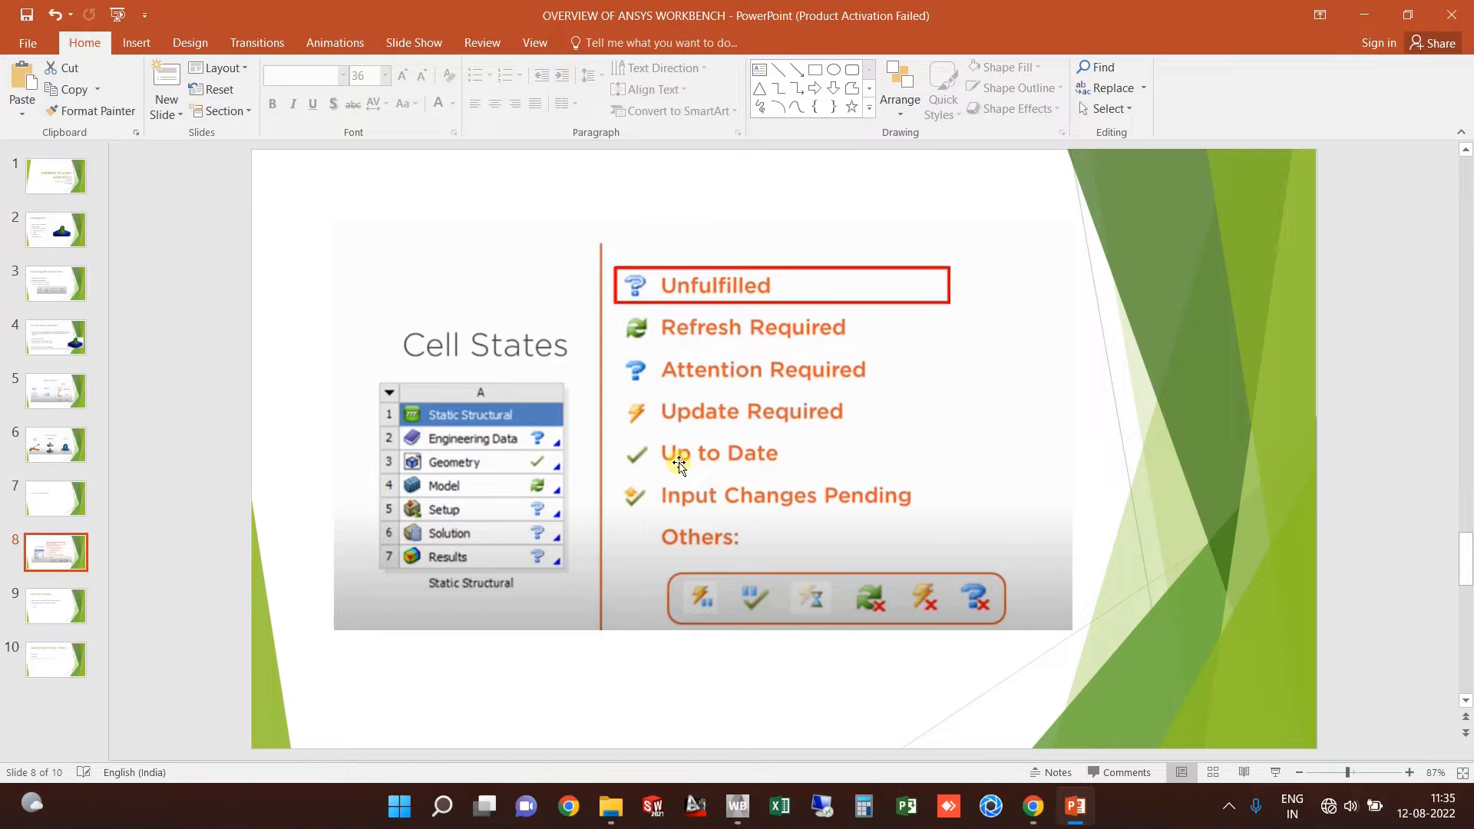
left_click(1077, 806)
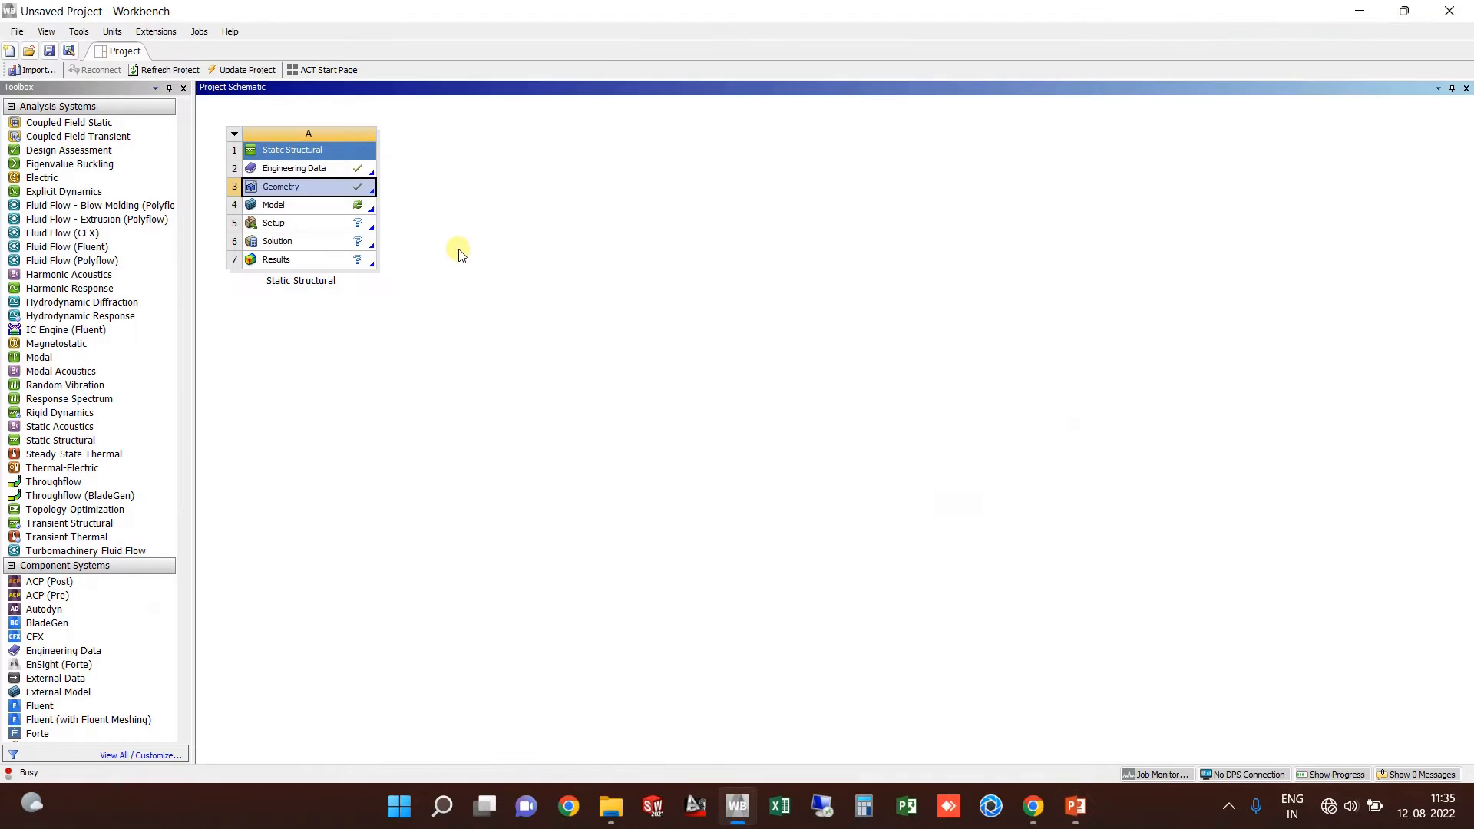
Step: Edit the geometry in DesignModeler and Generate the imported assembly, then view Import1's details
right_click(286, 190)
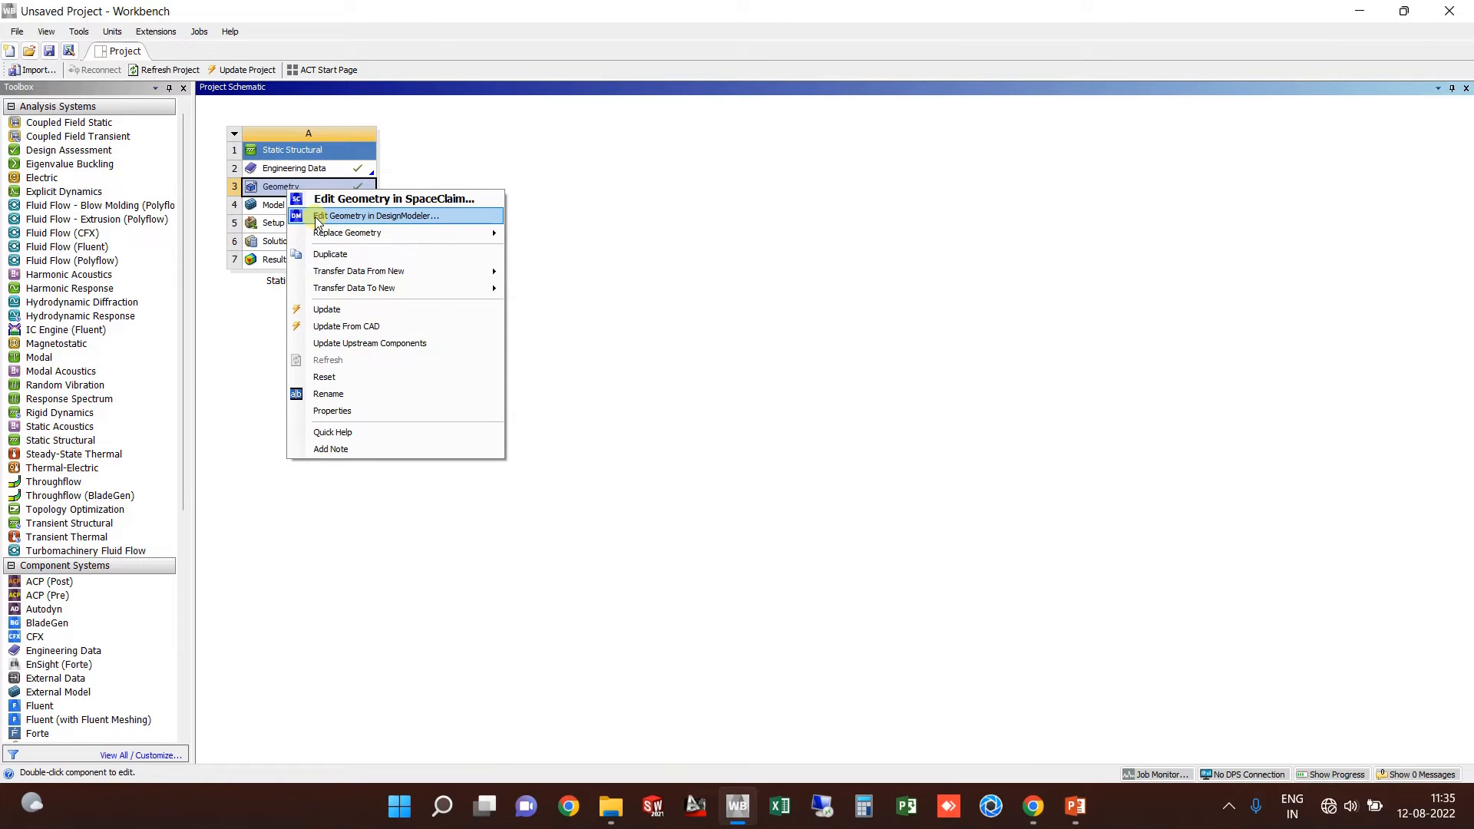
left_click(471, 216)
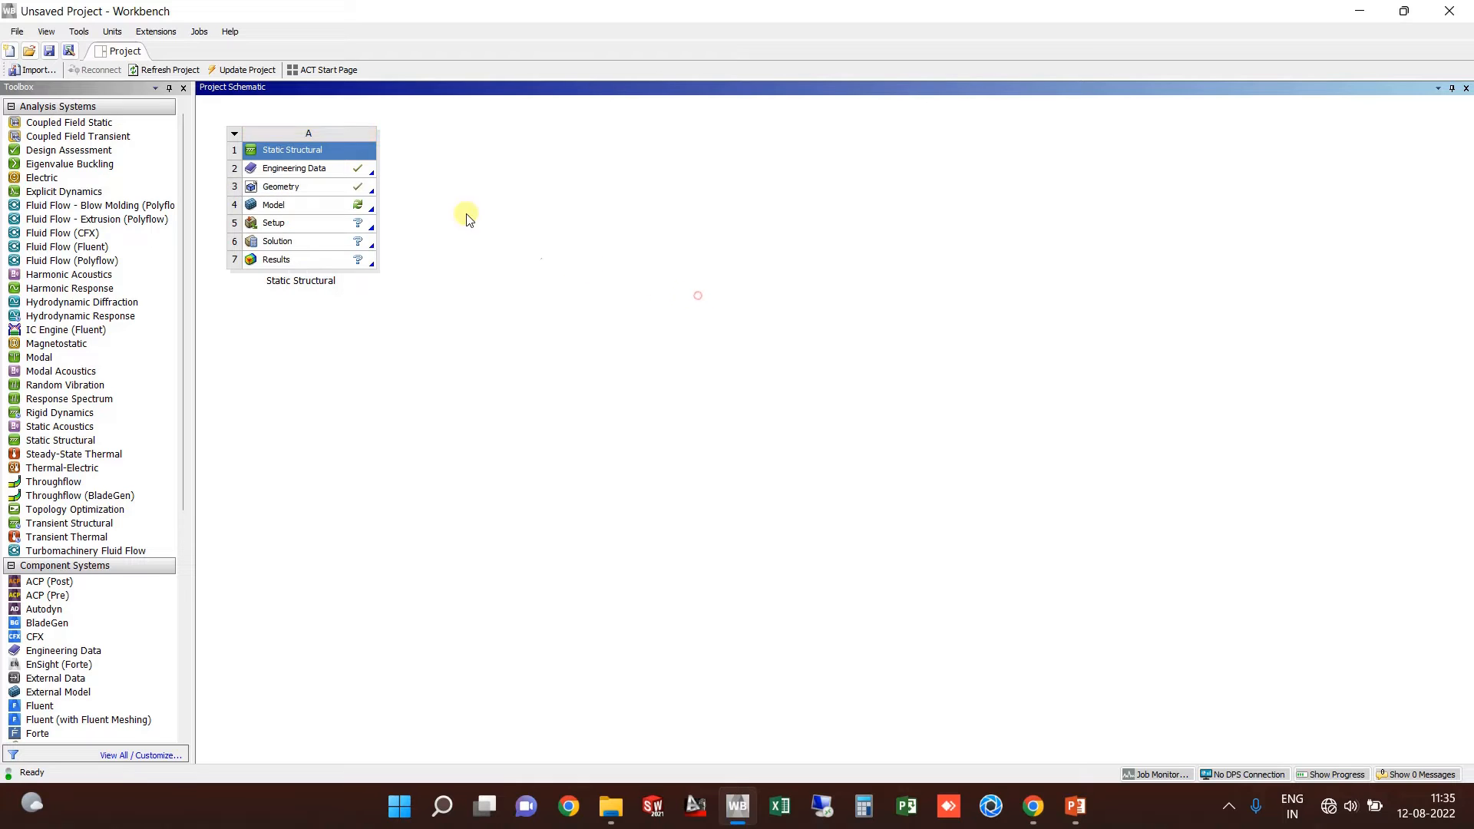
right_click(314, 191)
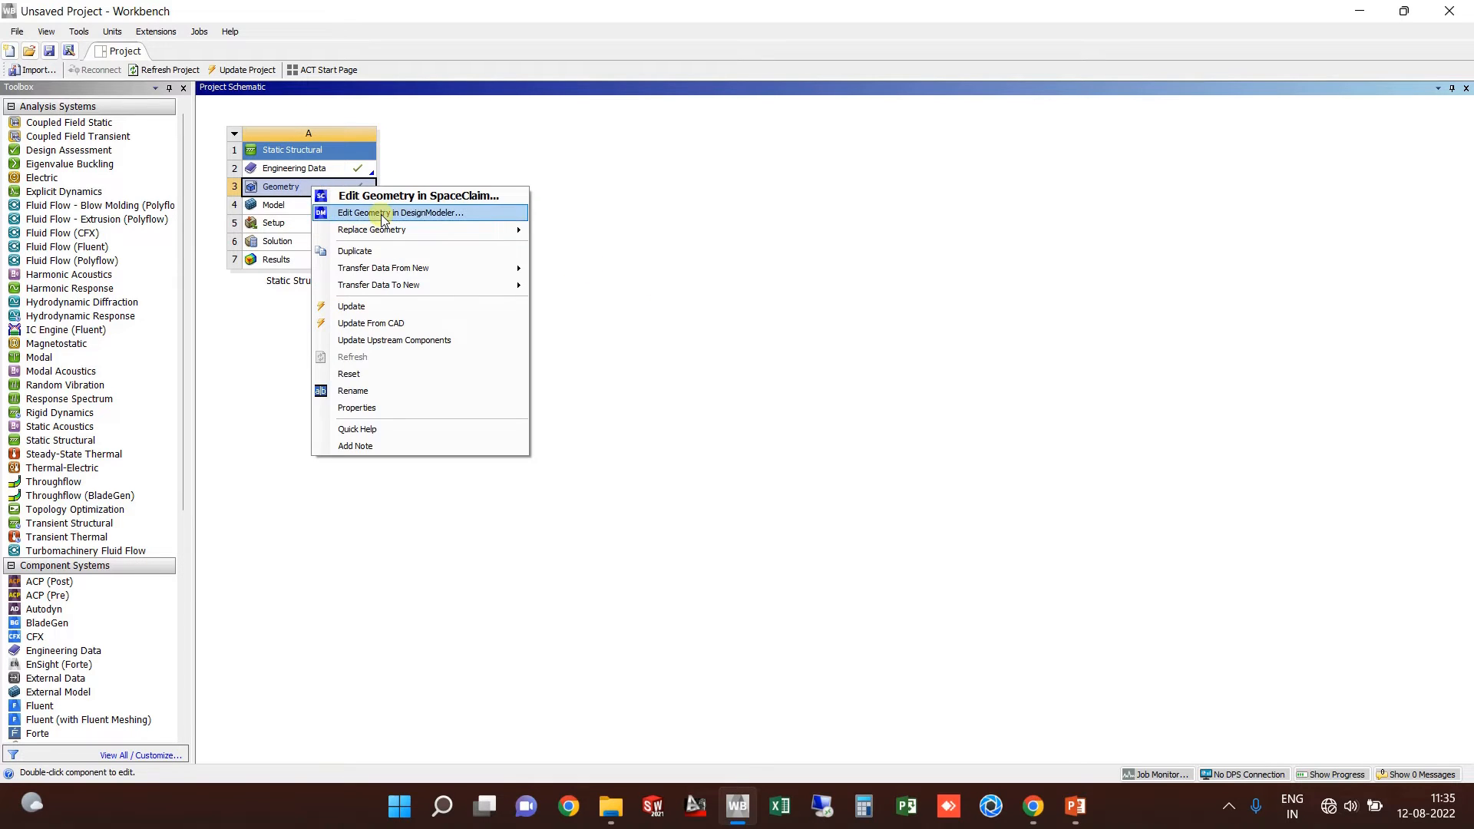
left_click(446, 212)
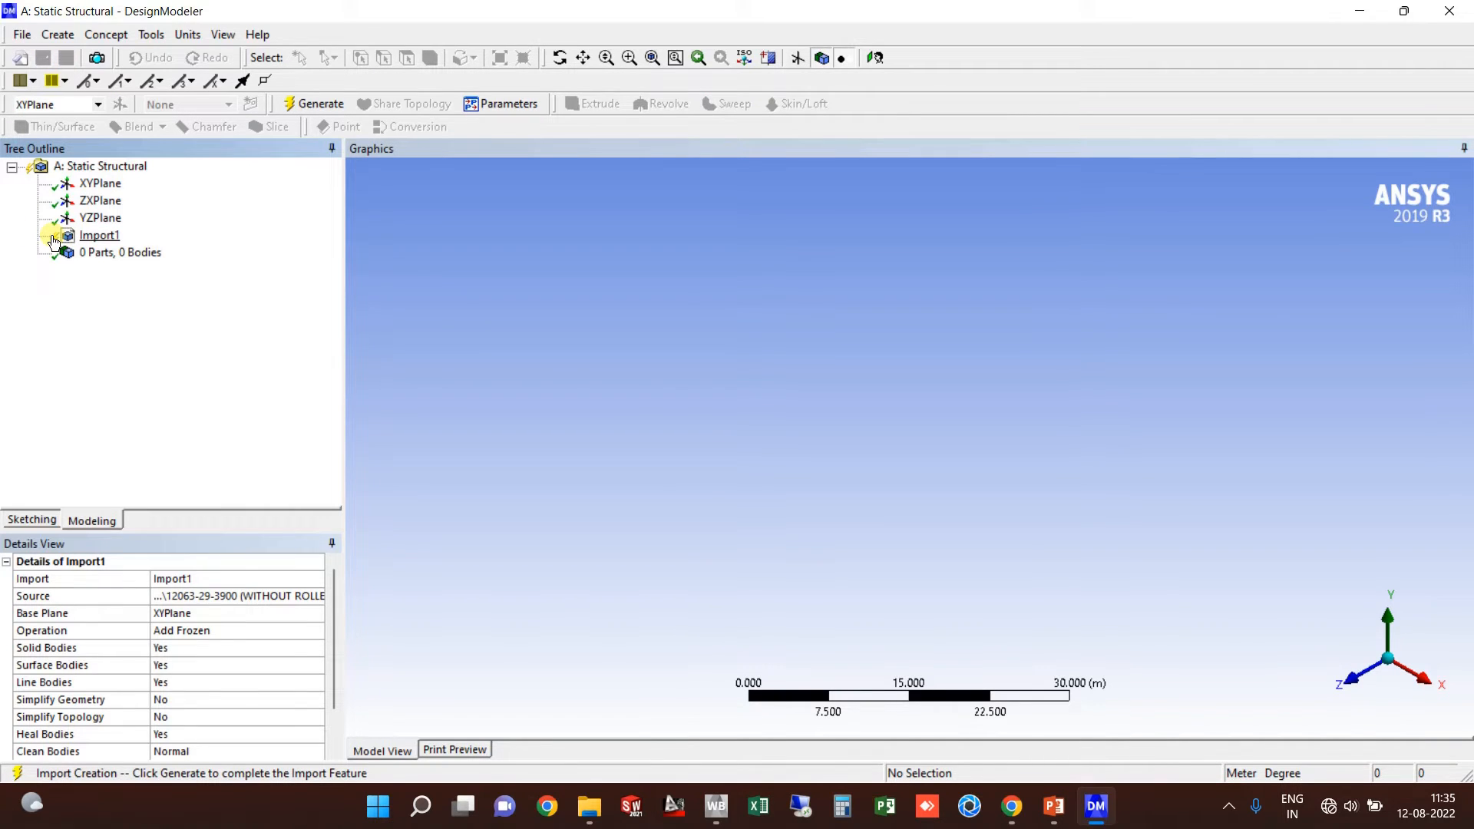
left_click(308, 103)
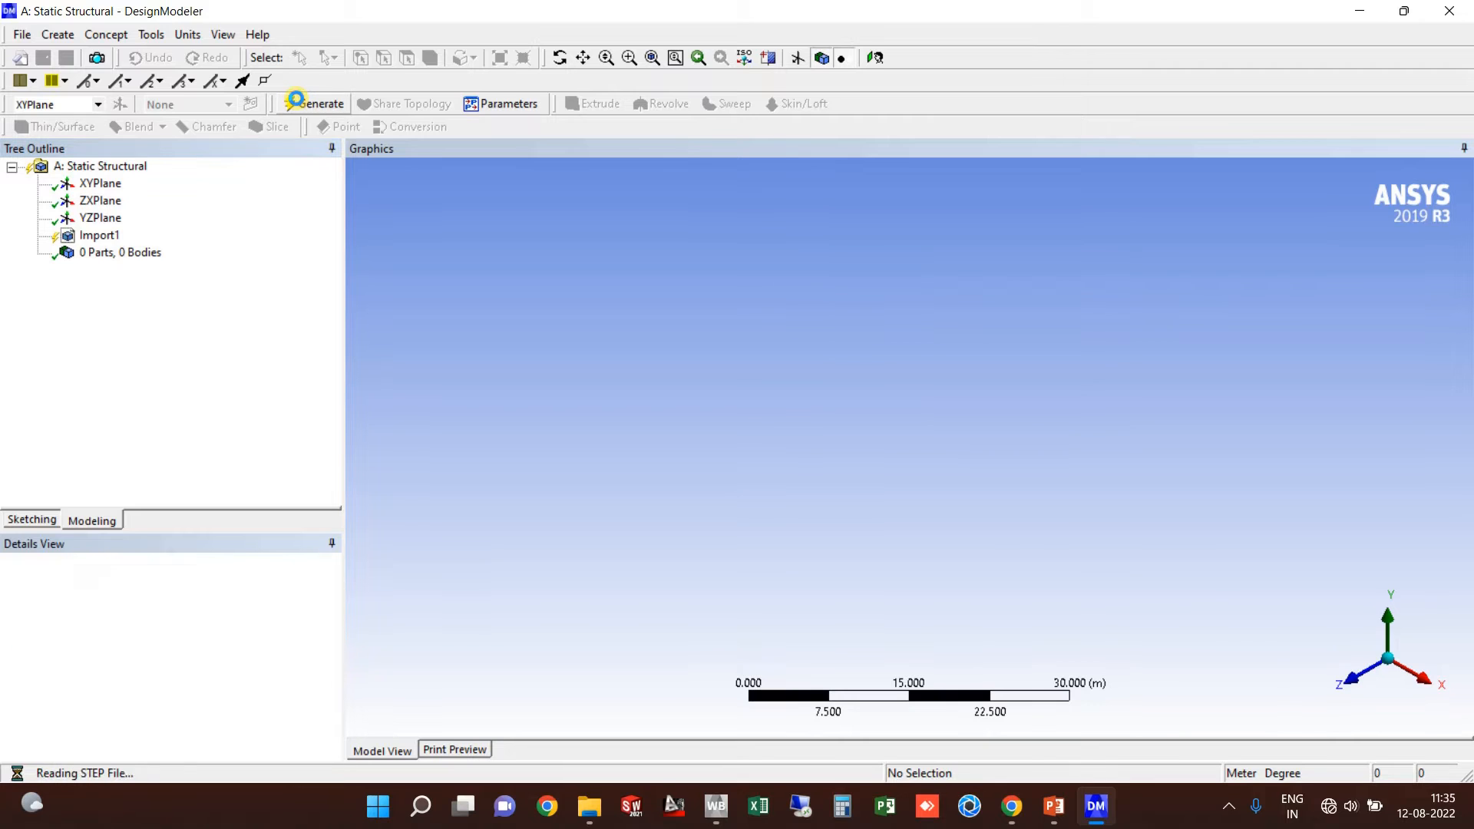
left_click(99, 235)
scroll(178, 618, "down", 1)
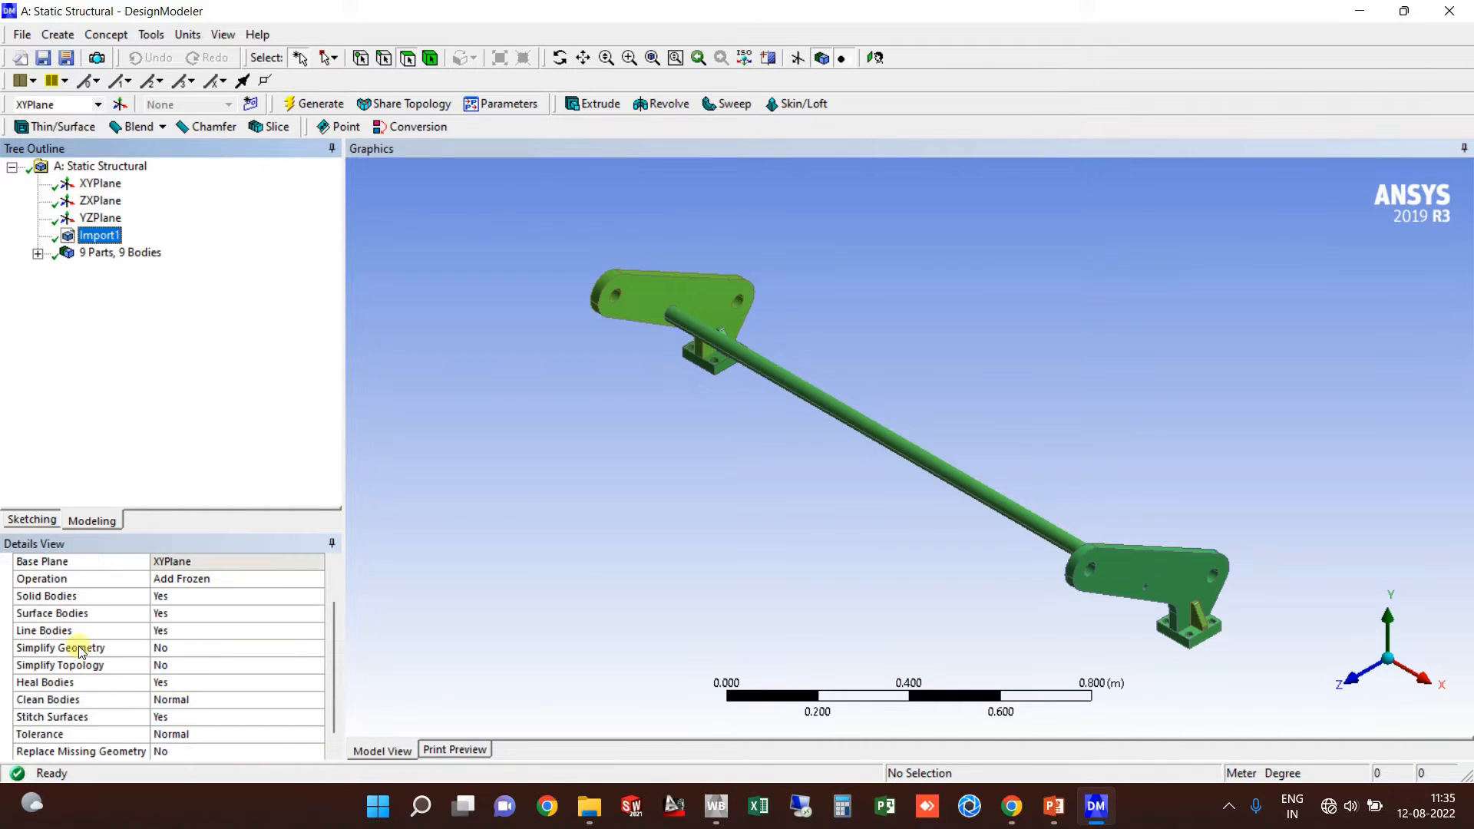
Step: In Import1's Details View, set Simplify Geometry and Simplify Topology to Yes, then Generate
left_click(188, 649)
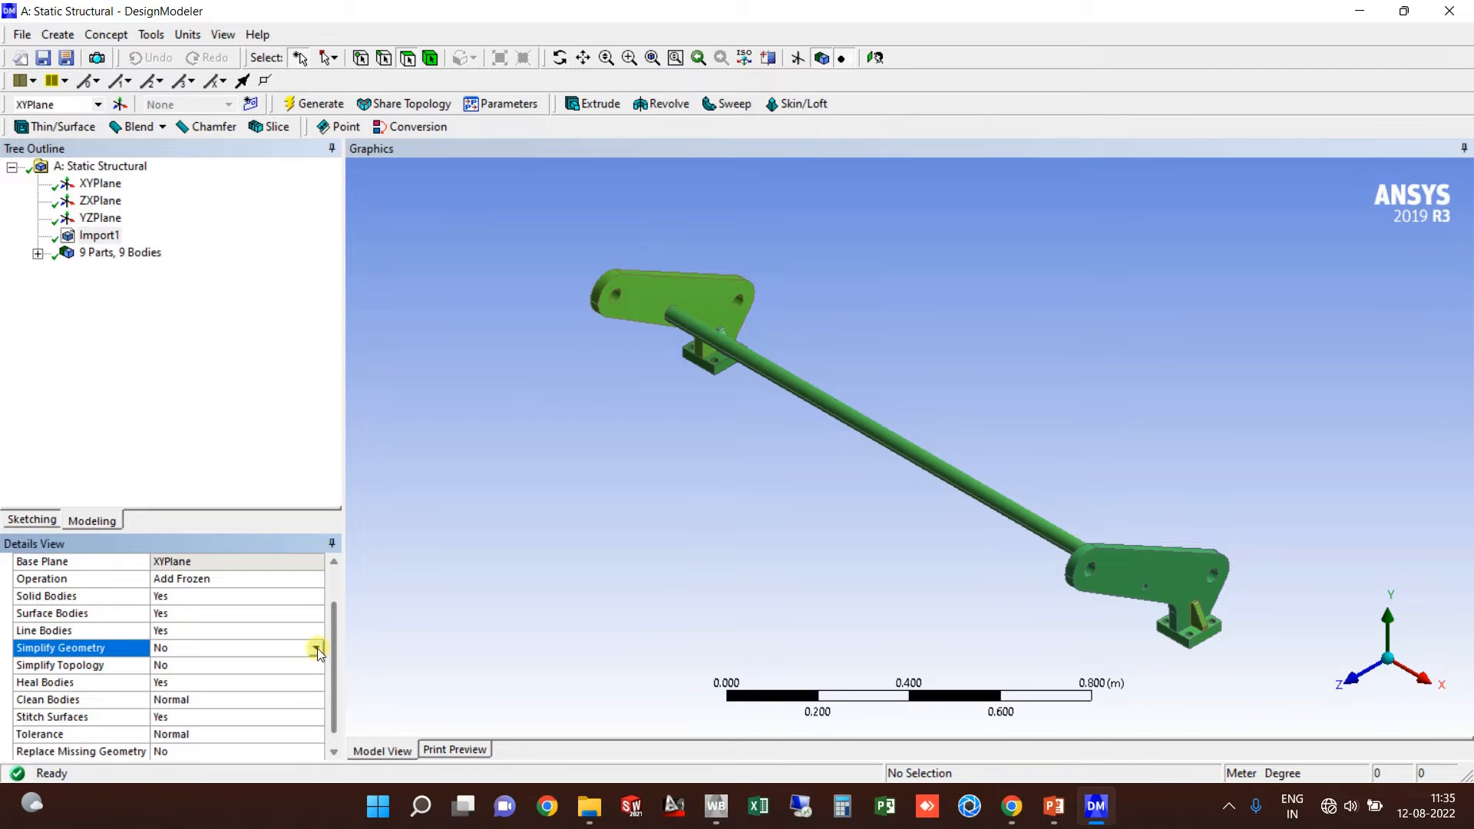
left_click(316, 648)
left_click(186, 671)
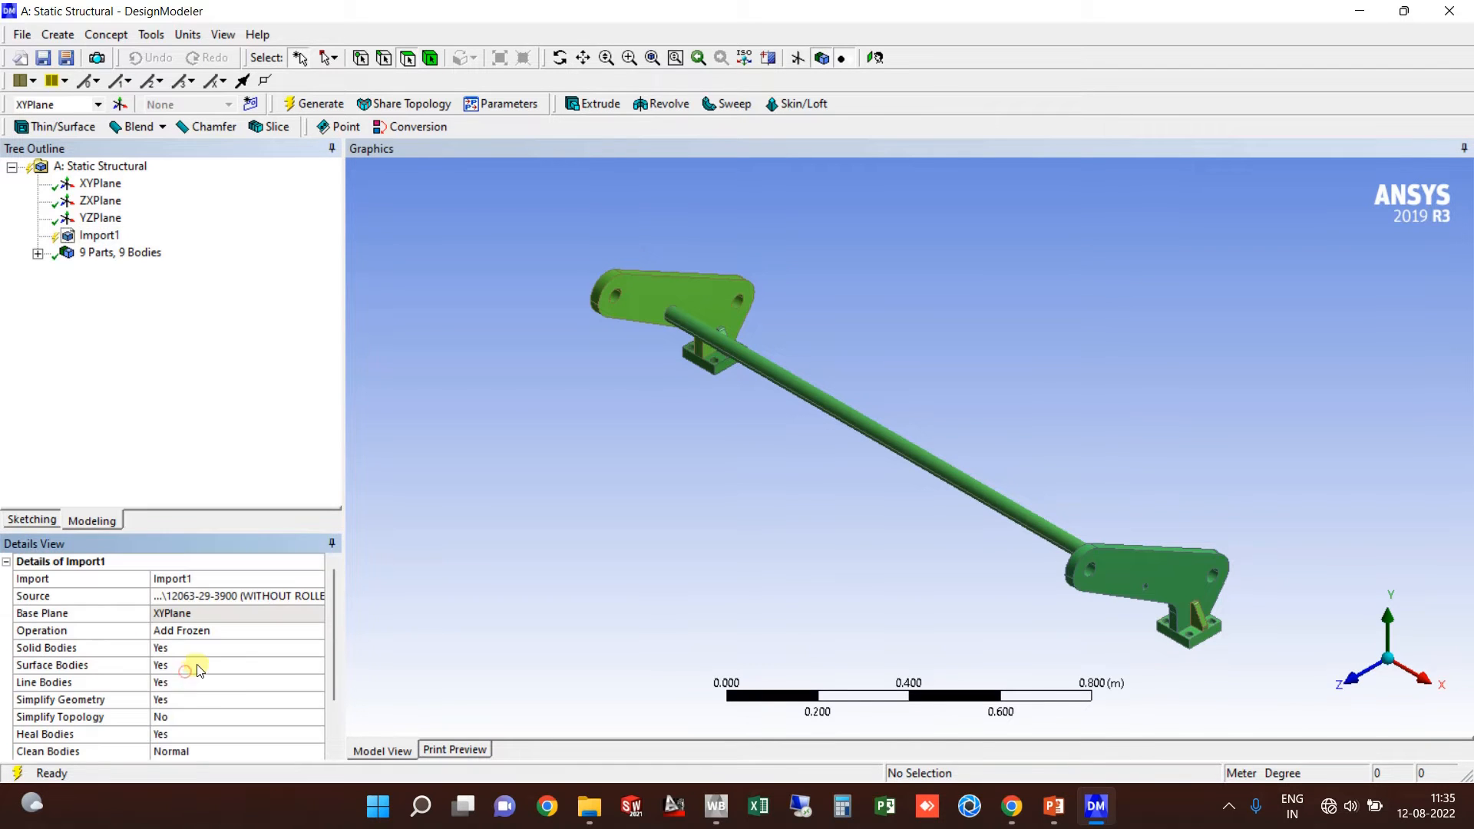
left_click(199, 715)
left_click(317, 717)
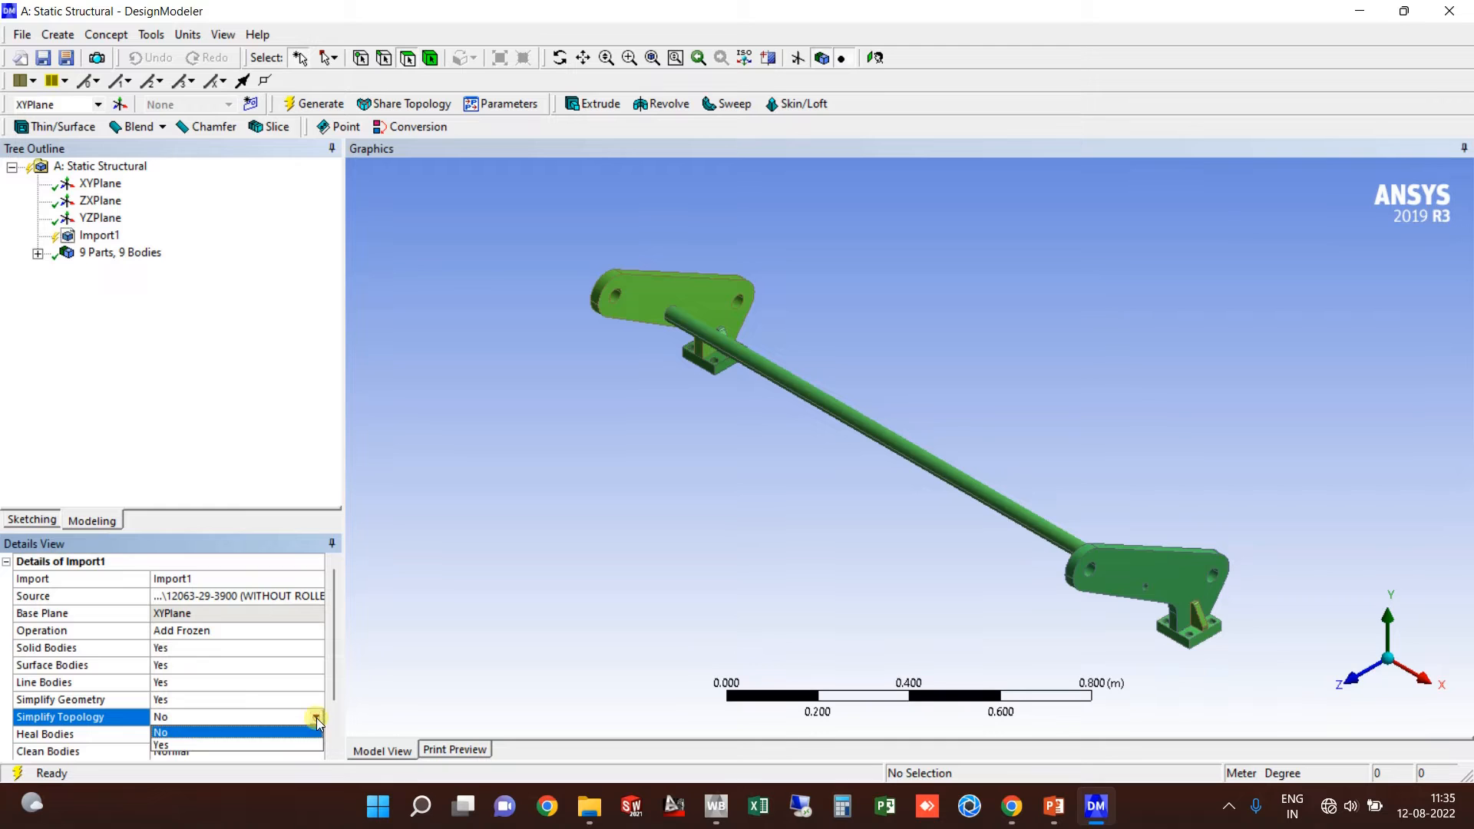
left_click(200, 743)
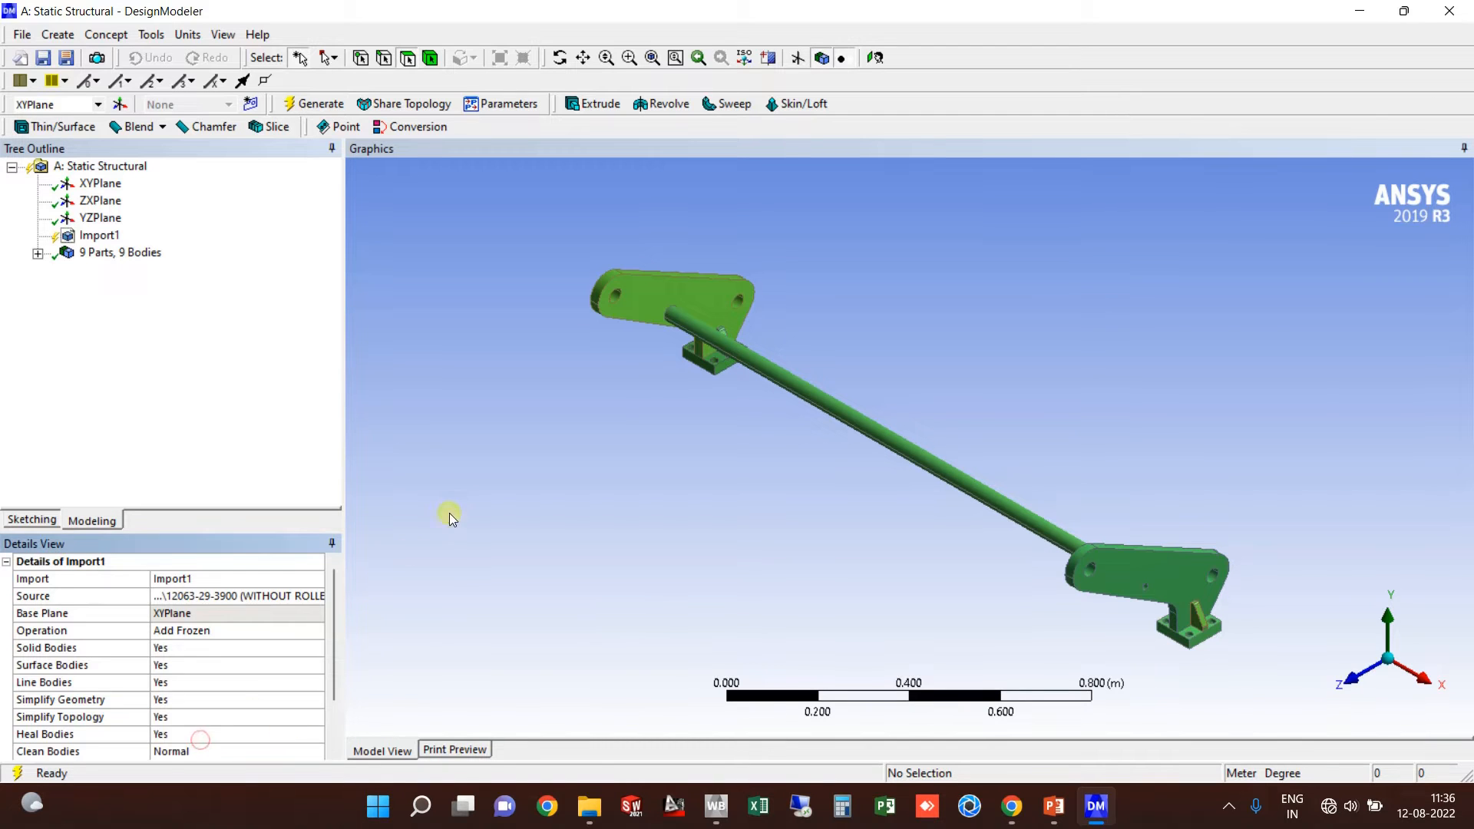
left_click(313, 103)
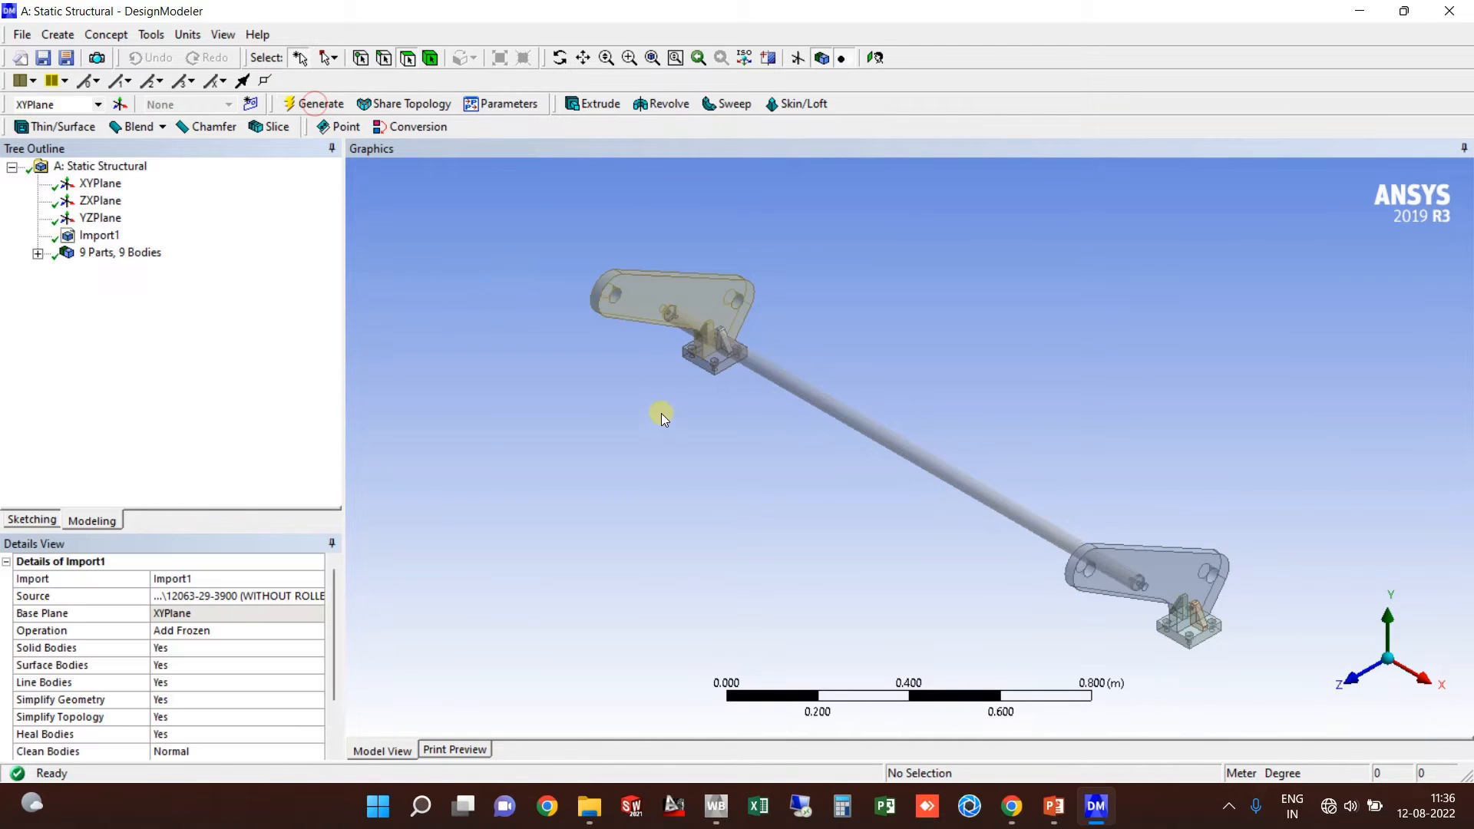
scroll(679, 341, "up", 1)
scroll(736, 453, "up", 5)
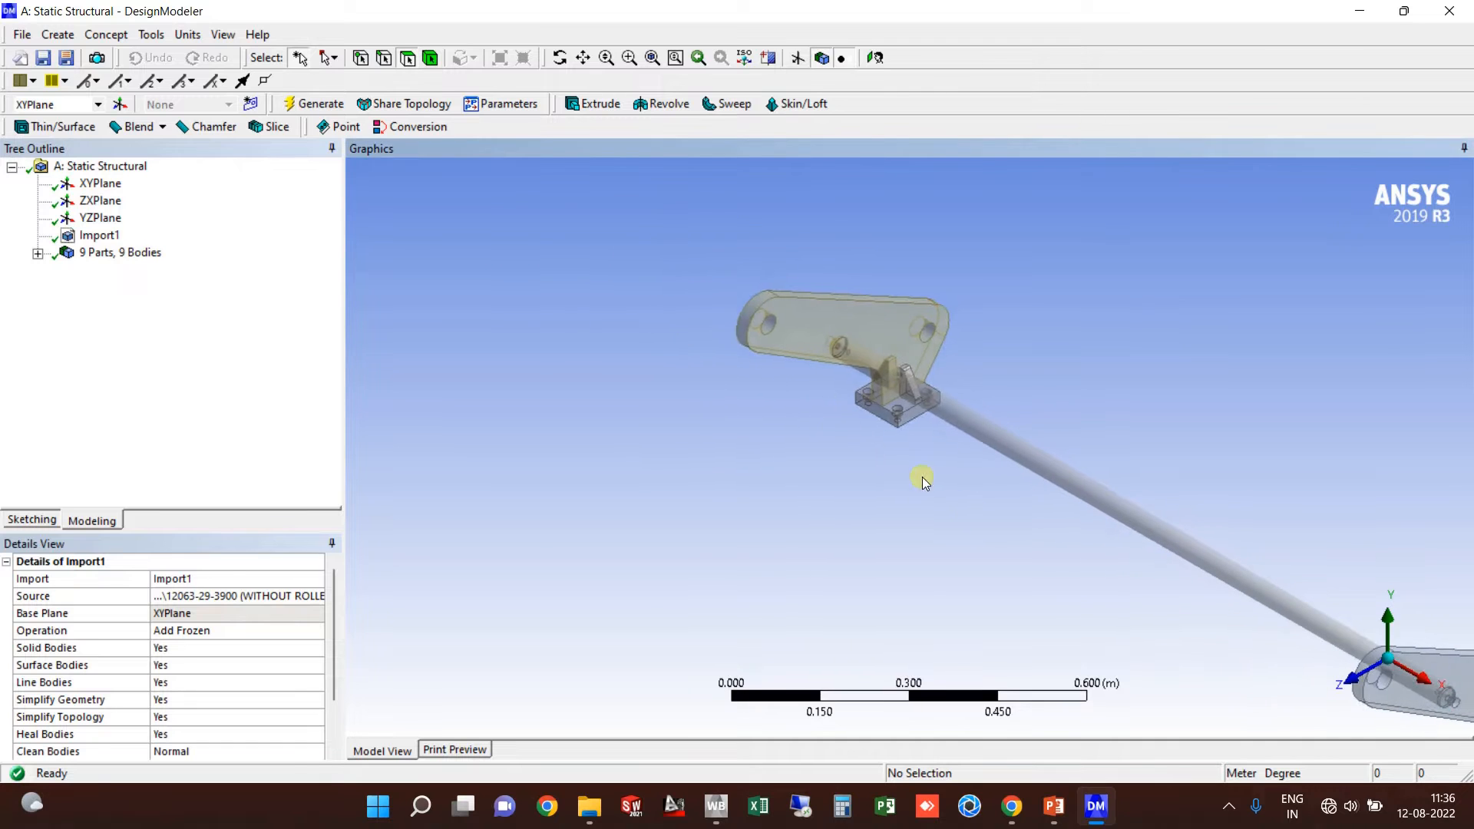
left_click(984, 408)
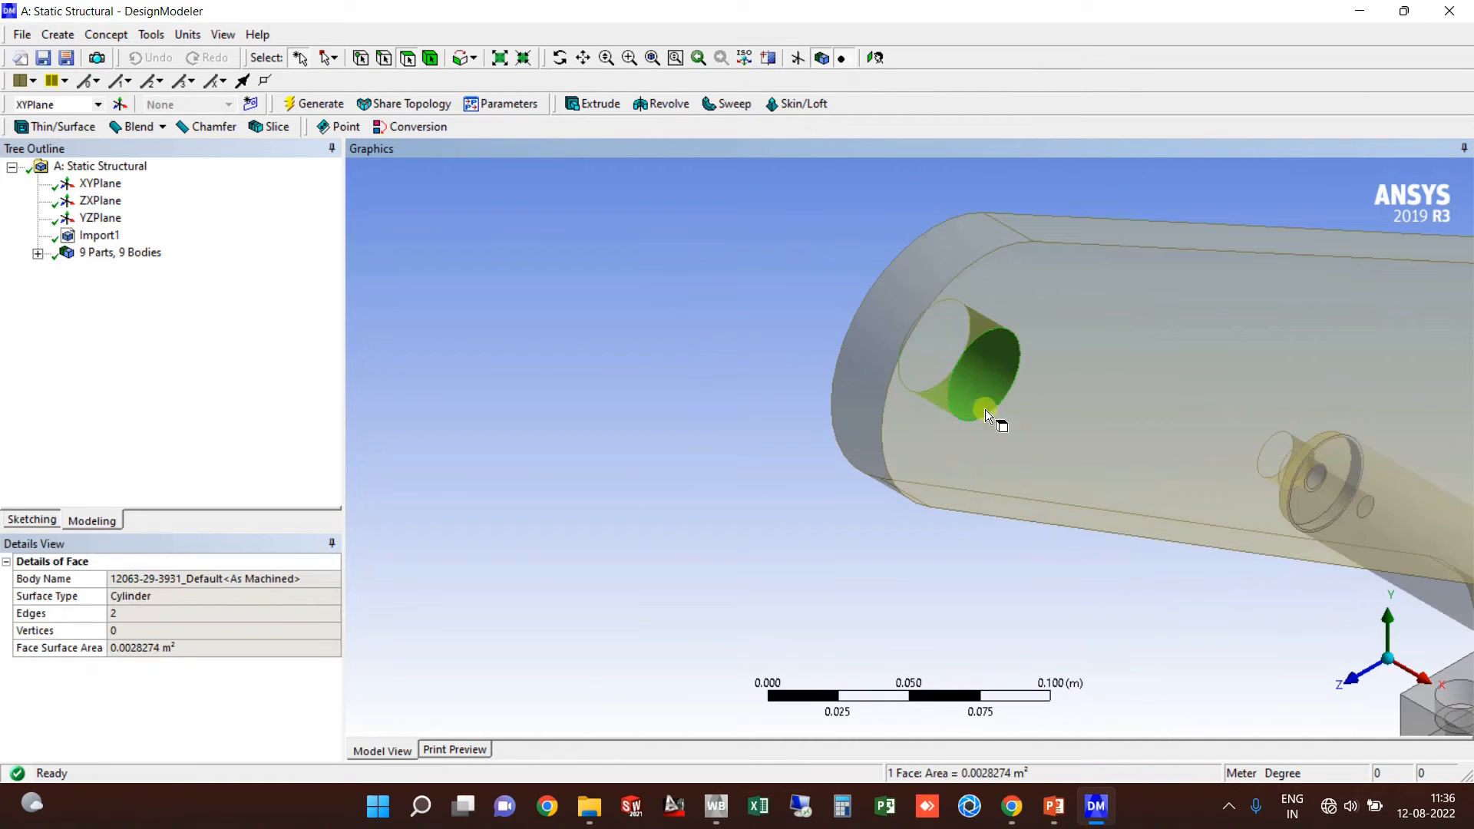
middle_click_drag(984, 408, 724, 197)
middle_click_drag(1013, 600, 297, 283, "ctrl")
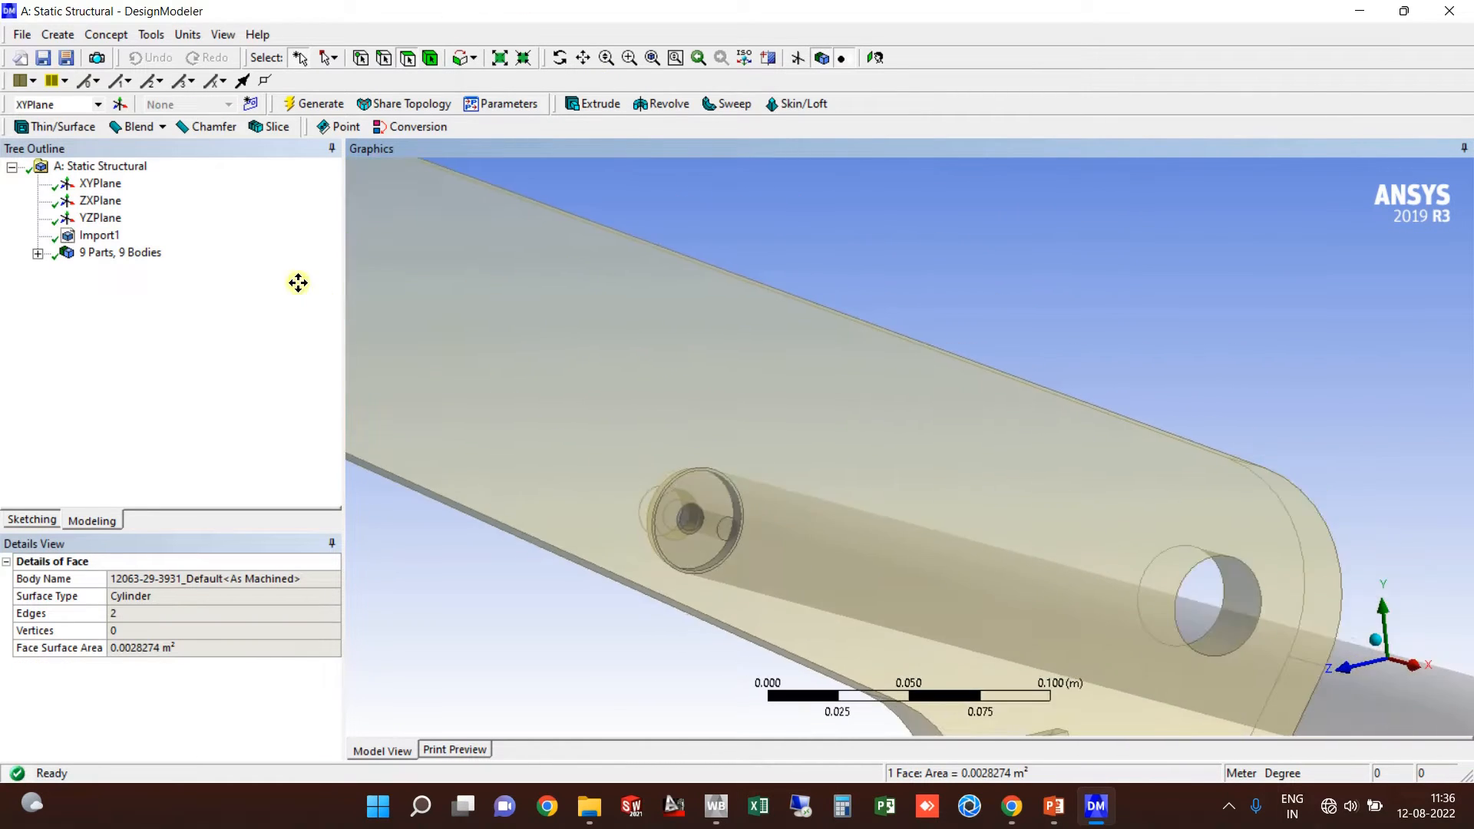
scroll(943, 511, "down", 3)
middle_click_drag(1218, 576, 1103, 449, "ctrl")
scroll(1103, 450, "up", 2)
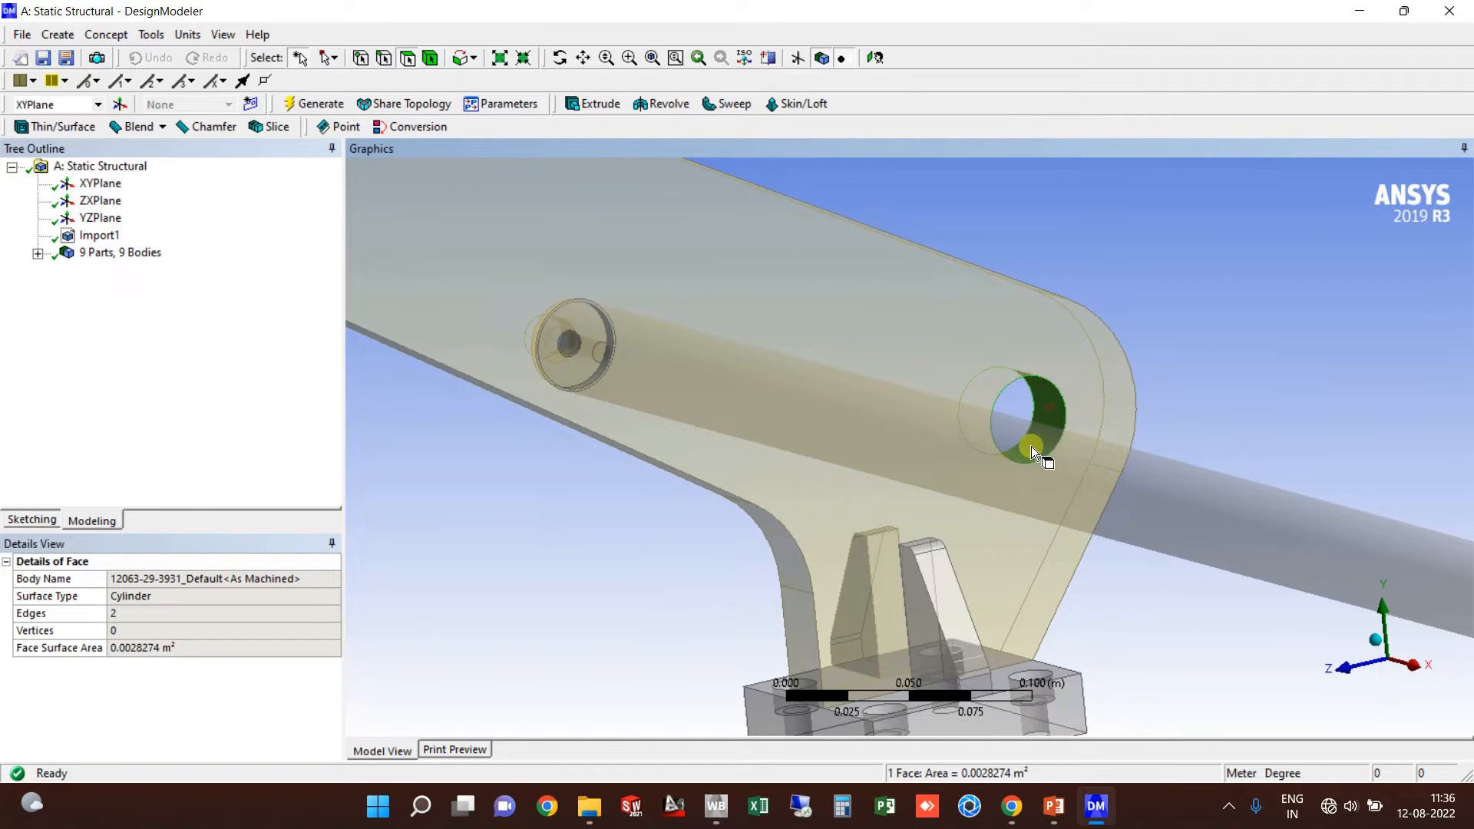
scroll(931, 405, "down", 4)
scroll(951, 277, "up", 1)
middle_click_drag(1443, 591, 944, 462, "ctrl")
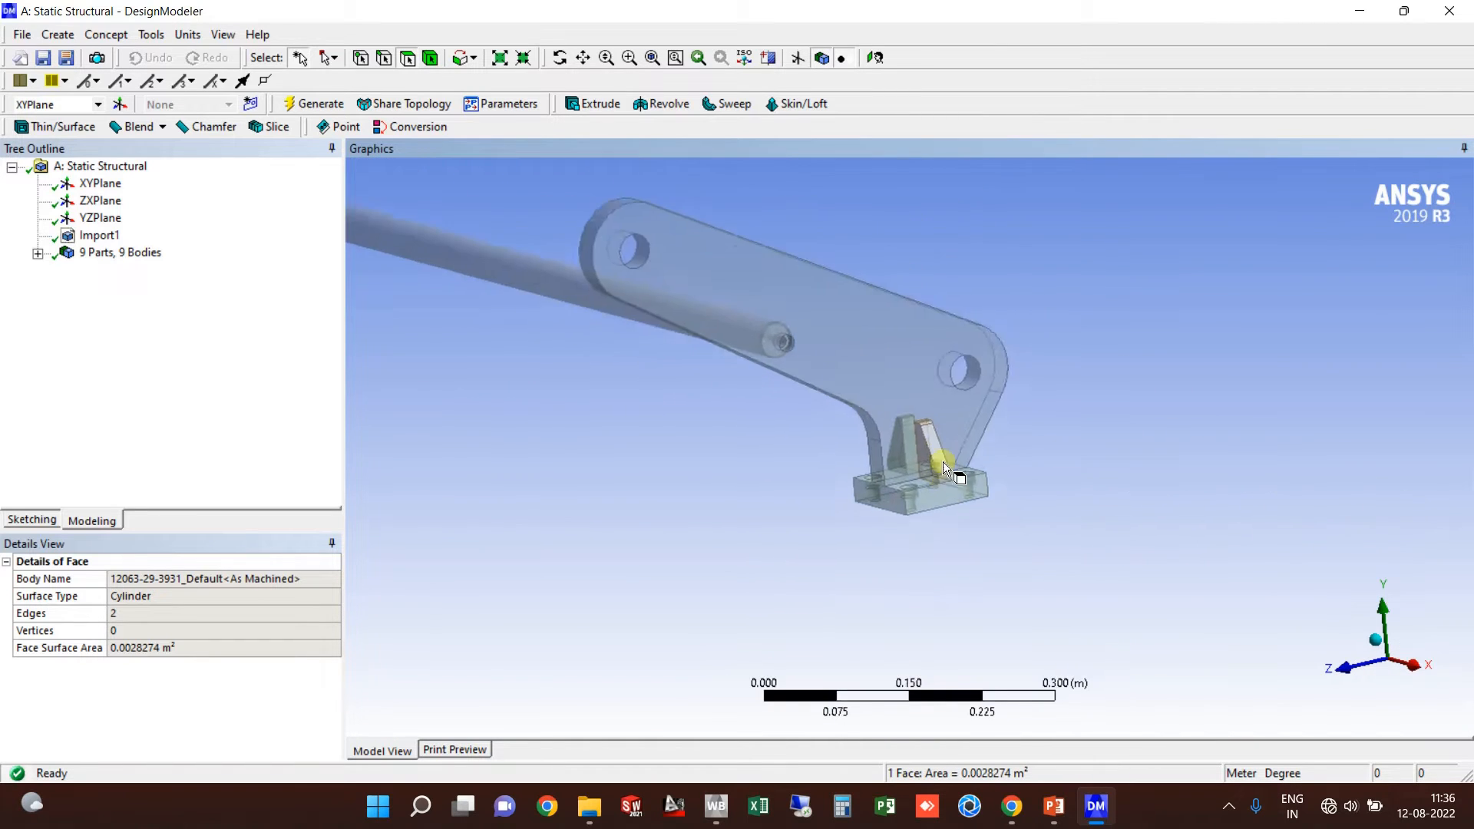
scroll(943, 462, "up", 3)
scroll(953, 376, "down", 4)
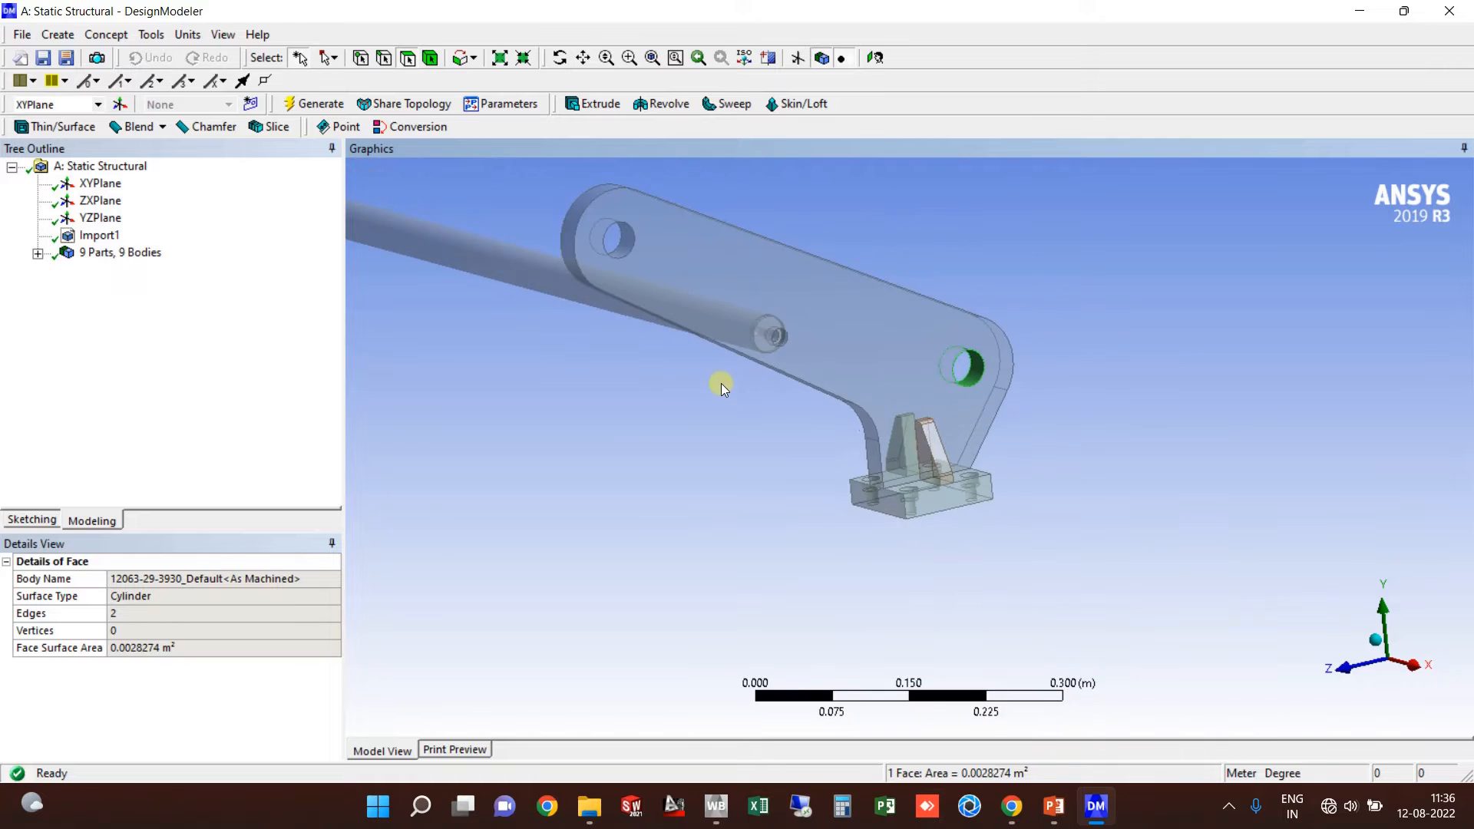
middle_click_drag(721, 384, 718, 453)
middle_click_drag(708, 729, 872, 477, "ctrl")
scroll(859, 537, "up", 3)
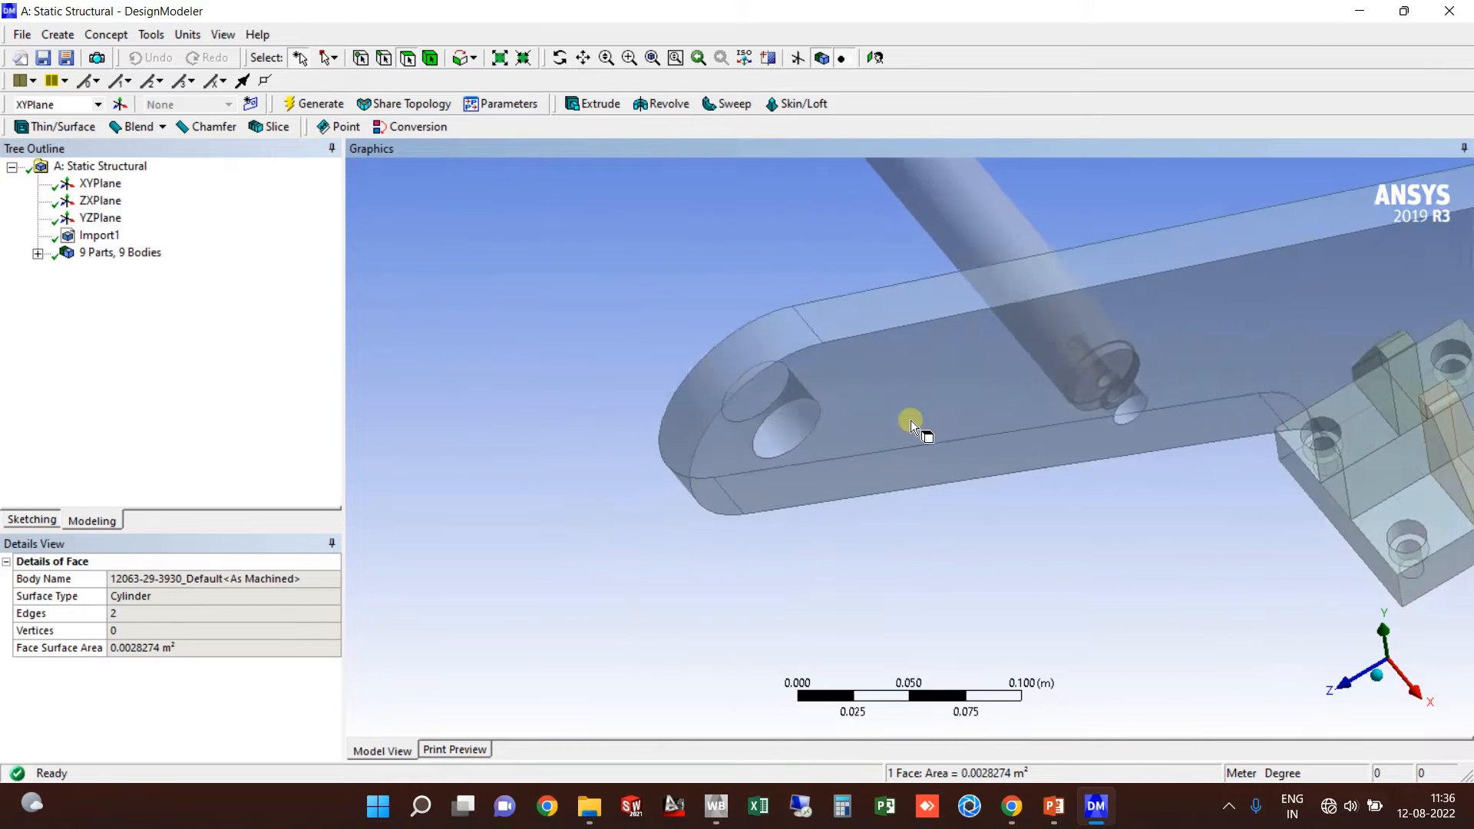
middle_click_drag(911, 421, 749, 431, "ctrl")
scroll(915, 467, "down", 5)
scroll(1030, 477, "up", 2)
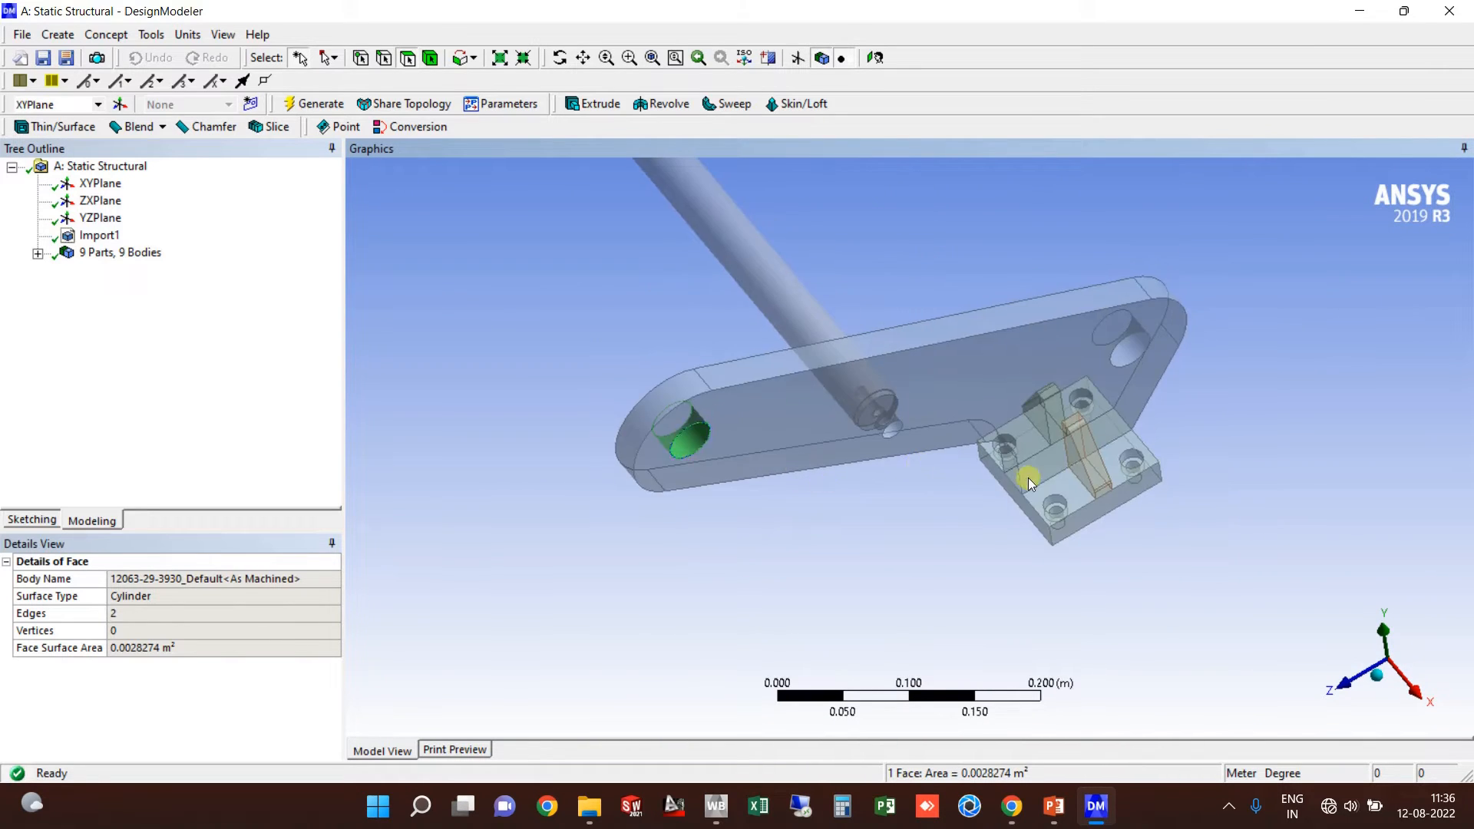
scroll(1030, 477, "down", 2)
middle_click_drag(1021, 475, 1040, 381)
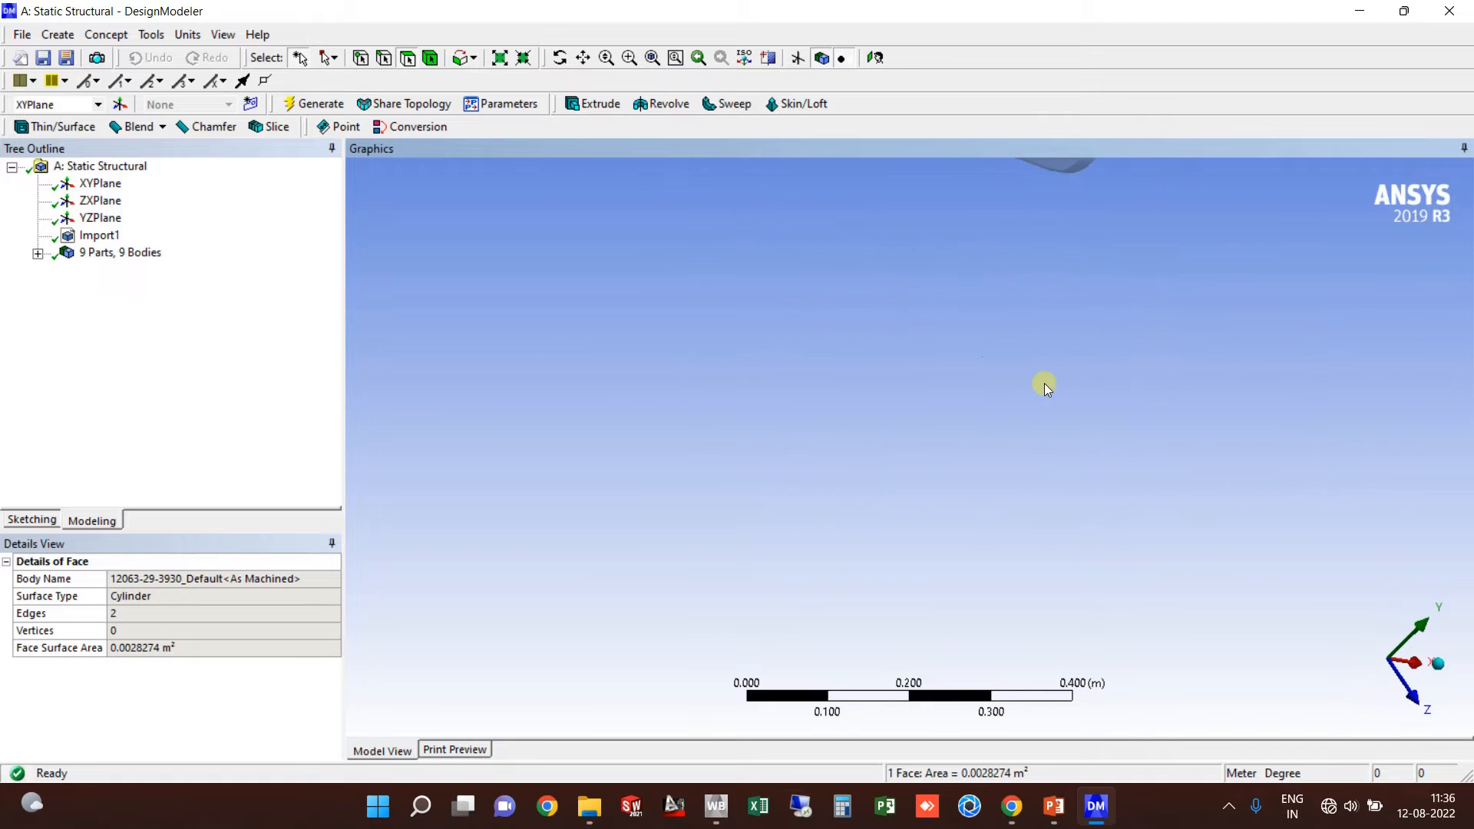
scroll(1039, 382, "down", 3)
middle_click_drag(781, 352, 671, 376)
left_click(674, 501)
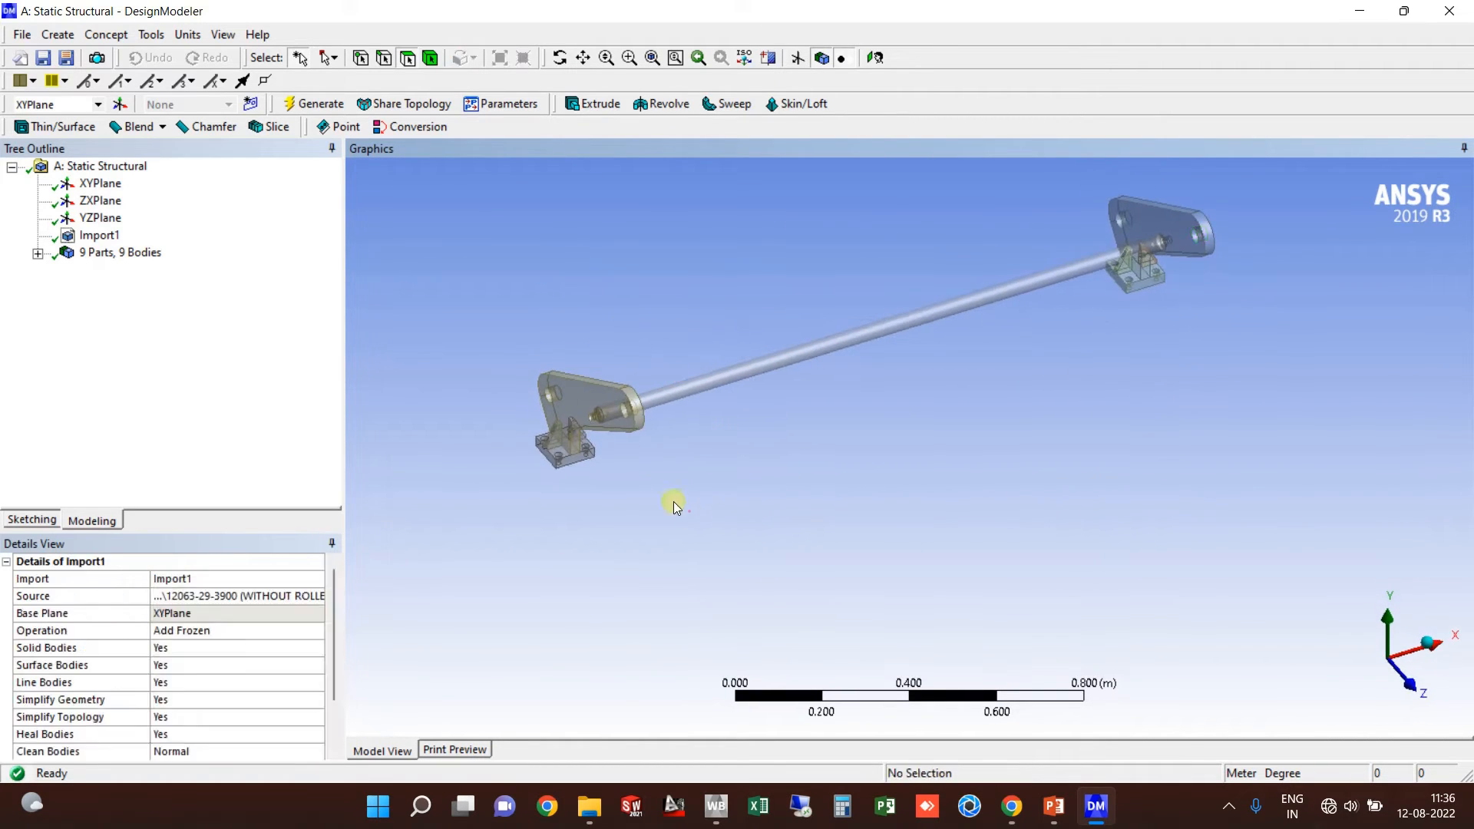
left_click(429, 58)
scroll(565, 444, "up", 2)
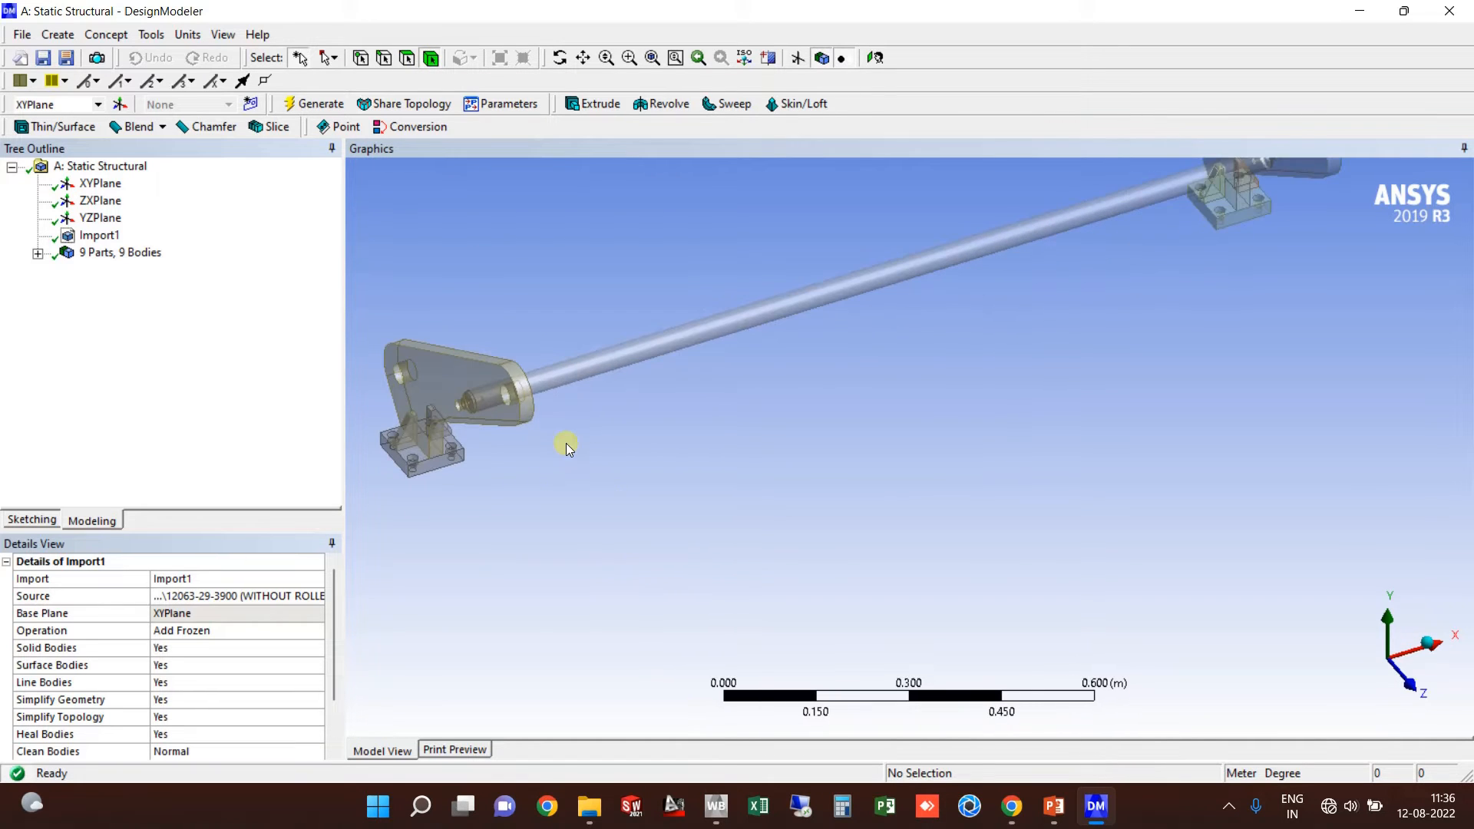
scroll(592, 463, "up", 2)
left_click(577, 367)
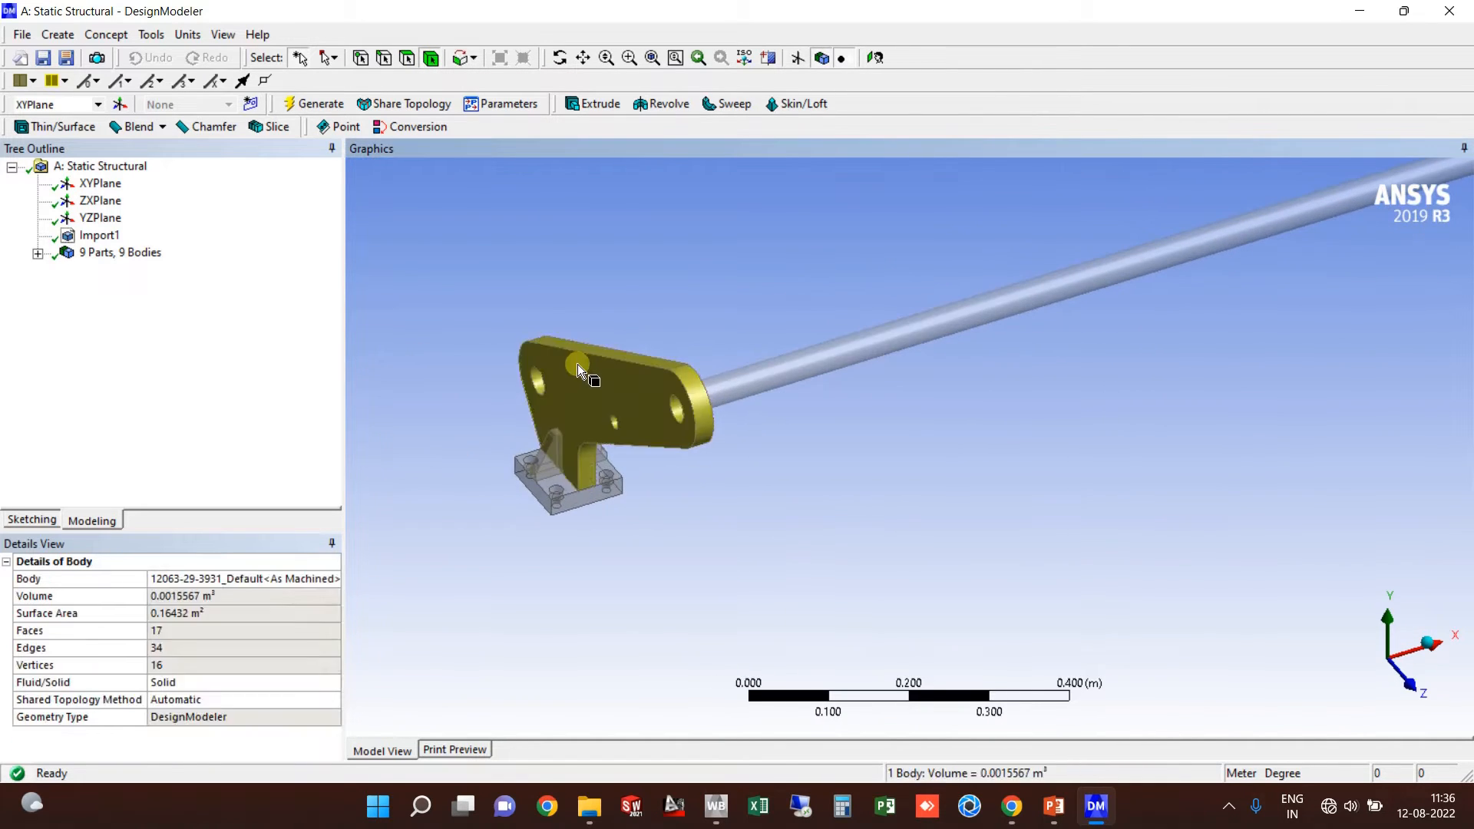
scroll(563, 484, "up", 4)
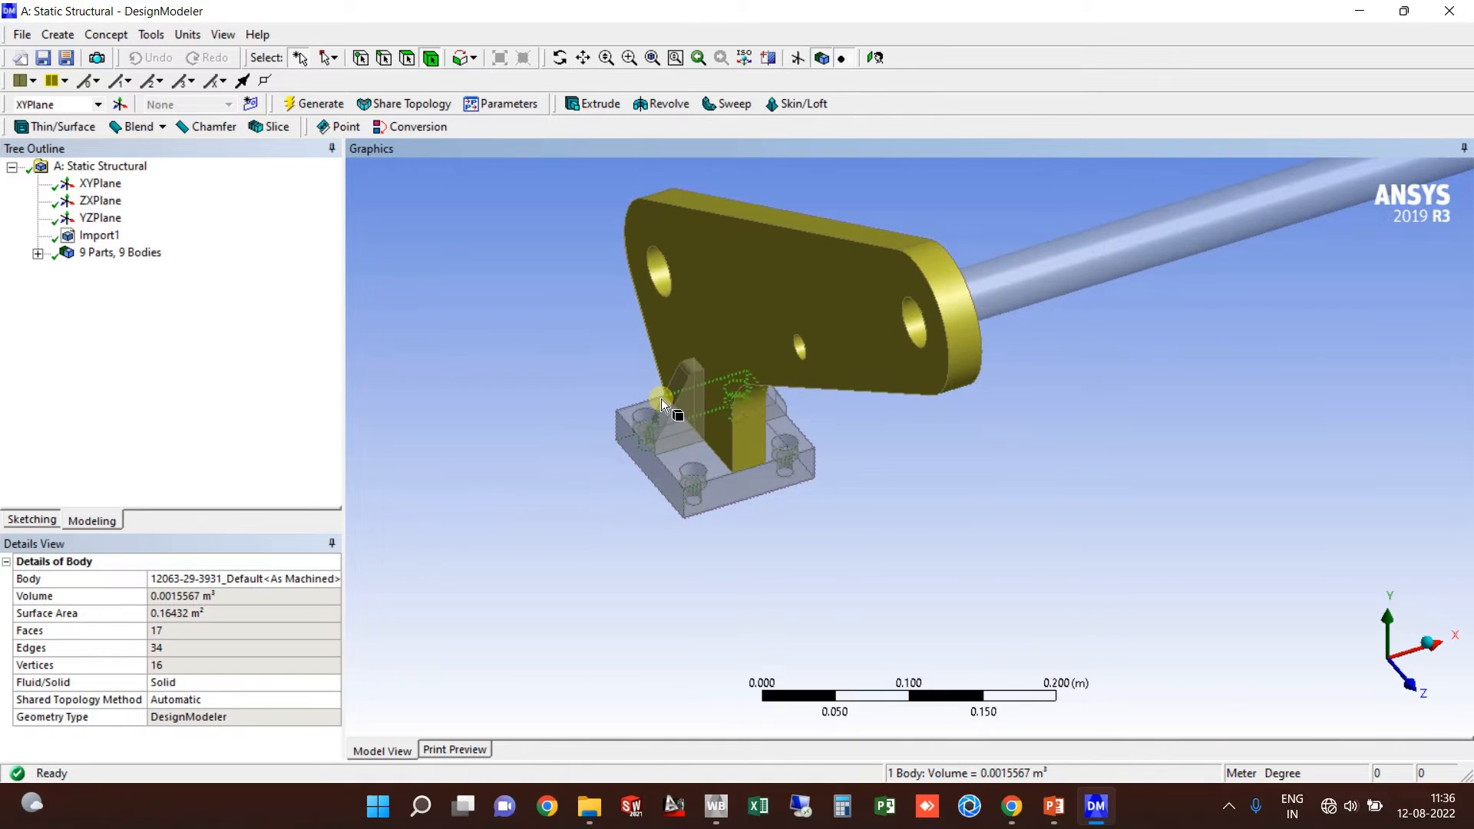
left_click(670, 408)
left_click(699, 465)
middle_click_drag(701, 459, 753, 397)
left_click(753, 398)
scroll(684, 431, "down", 2)
middle_click_drag(684, 431, 670, 458)
scroll(770, 487, "up", 1)
scroll(670, 458, "down", 4)
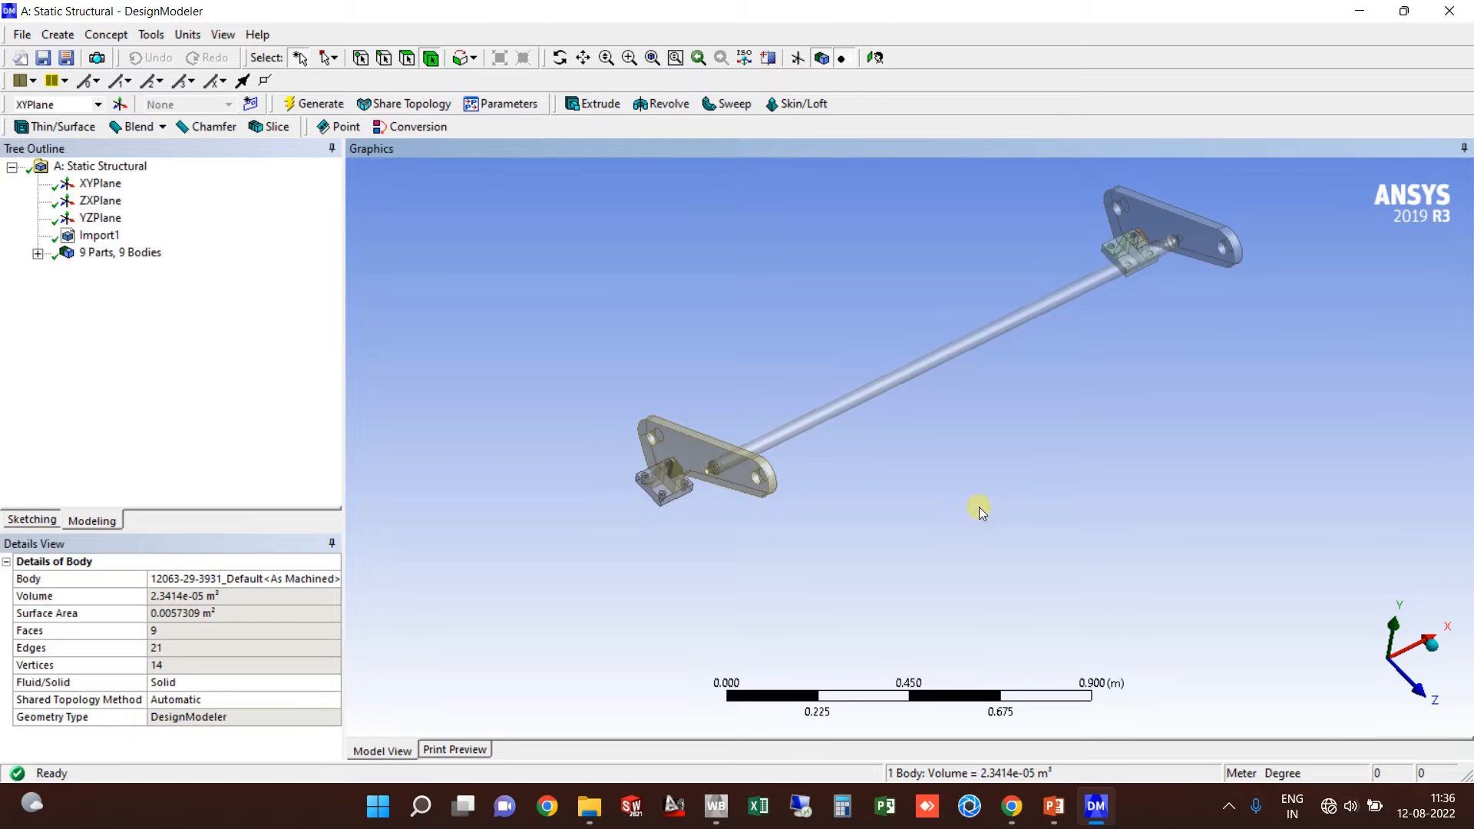
scroll(925, 517, "up", 3)
scroll(841, 389, "up", 1)
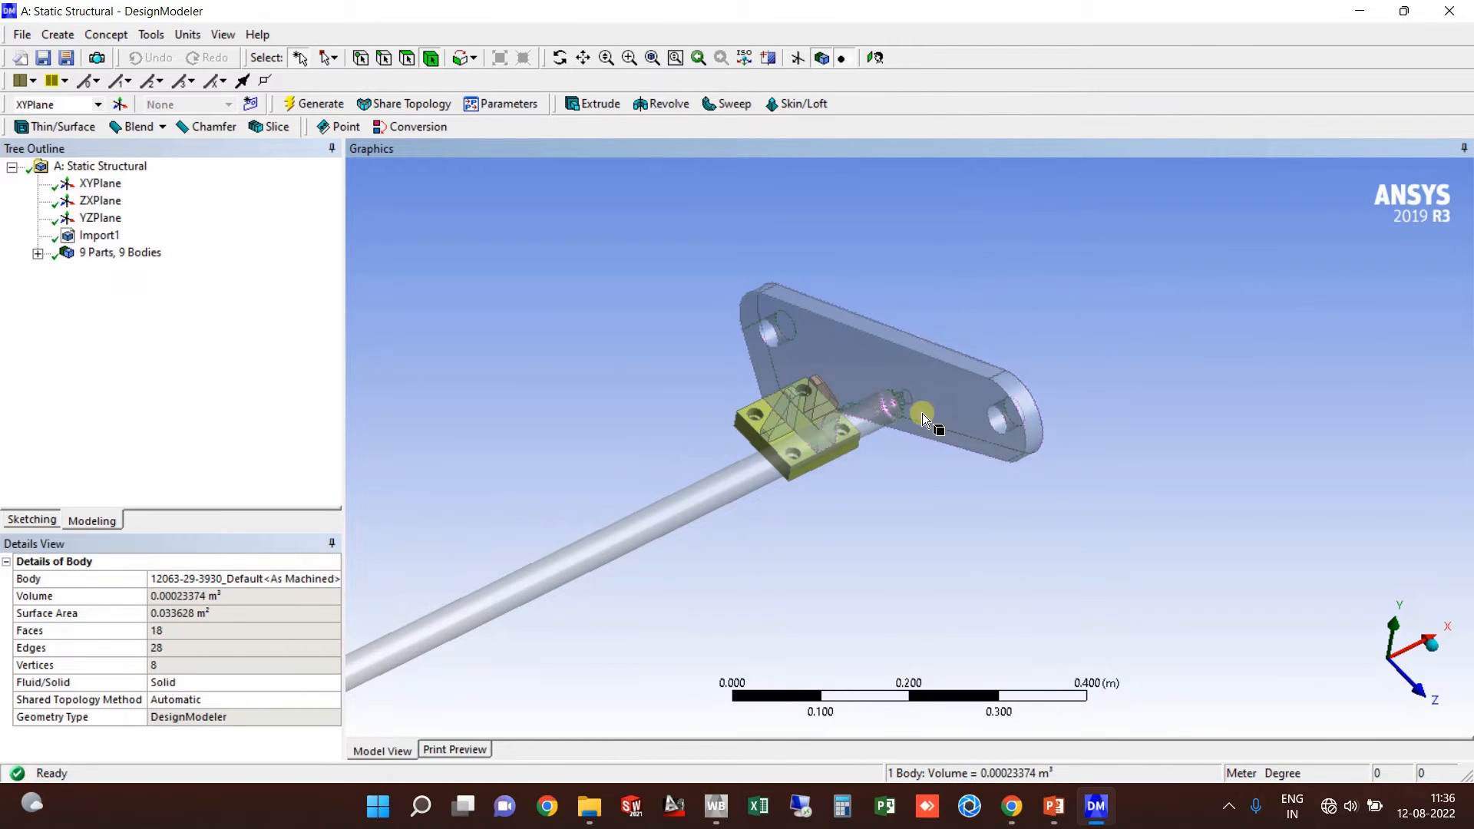
middle_click_drag(817, 413, 1002, 583)
left_click(749, 533)
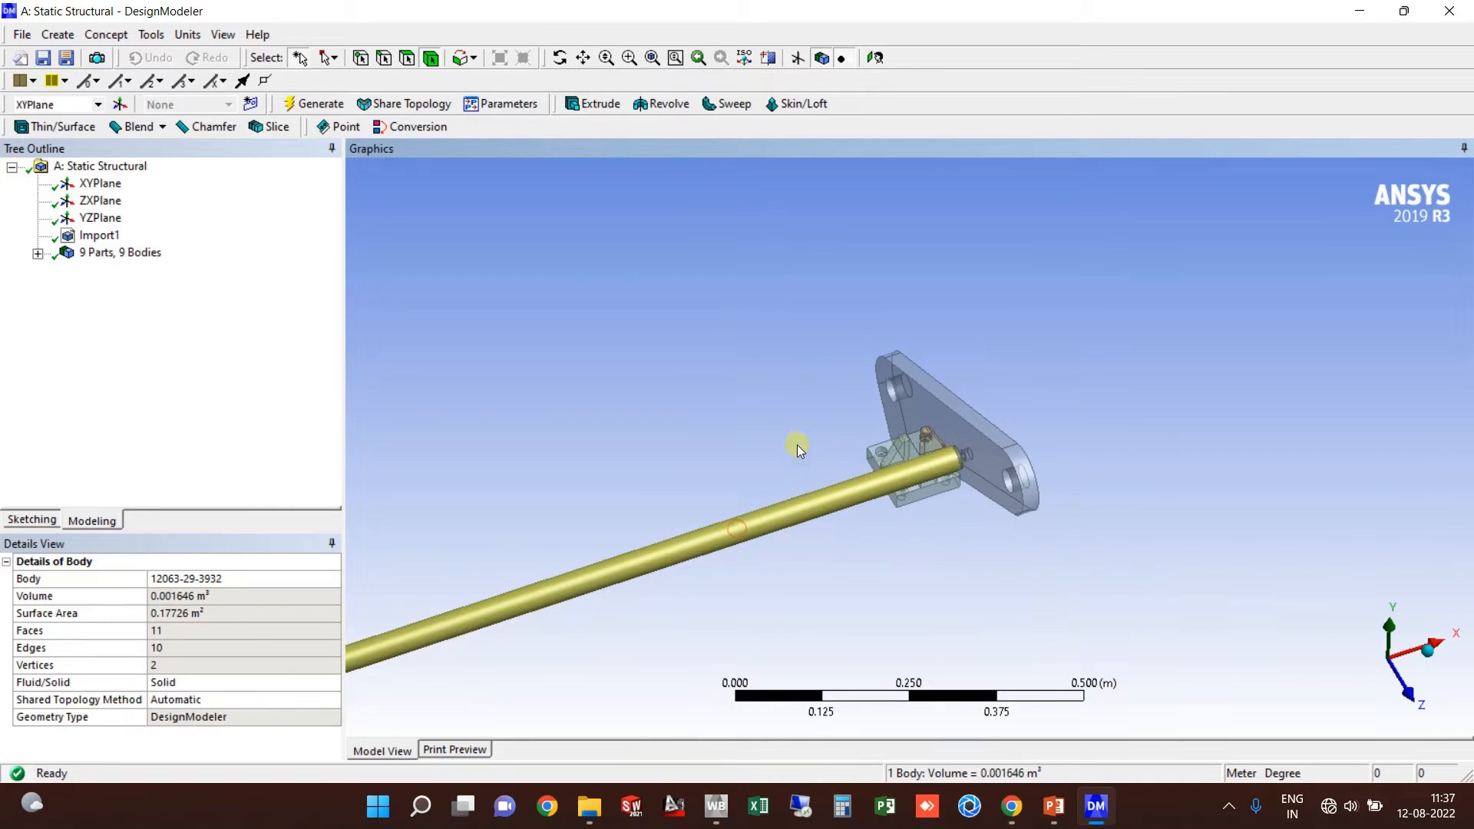
scroll(793, 434, "down", 3)
middle_click_drag(785, 516, 883, 454)
left_click(636, 385)
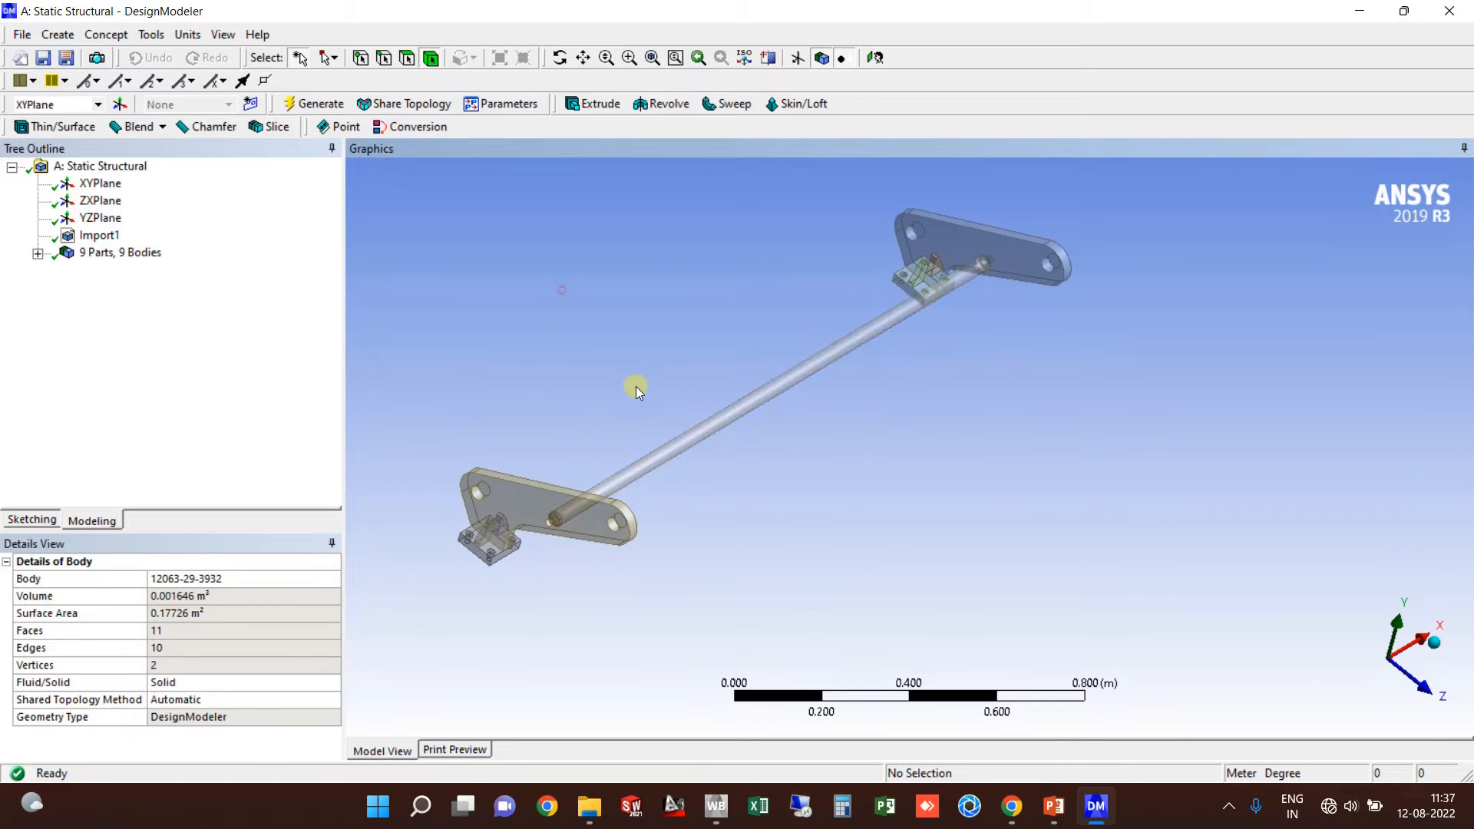
scroll(836, 389, "up", 3)
scroll(741, 437, "up", 4)
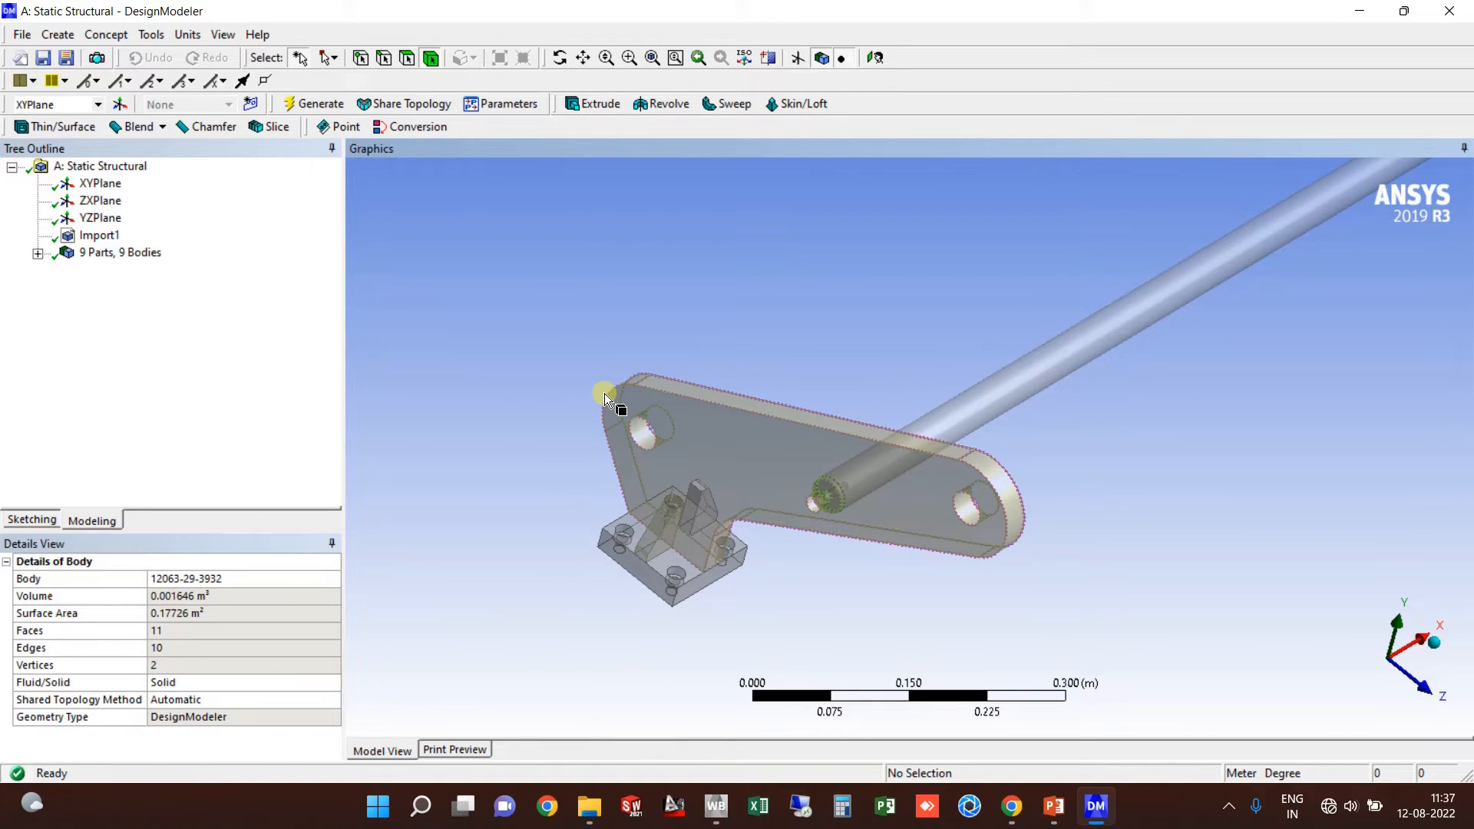
Step: Create a Boolean Unite of the plate, base block, rib and fourth bracket piece, and generate it
left_click(58, 35)
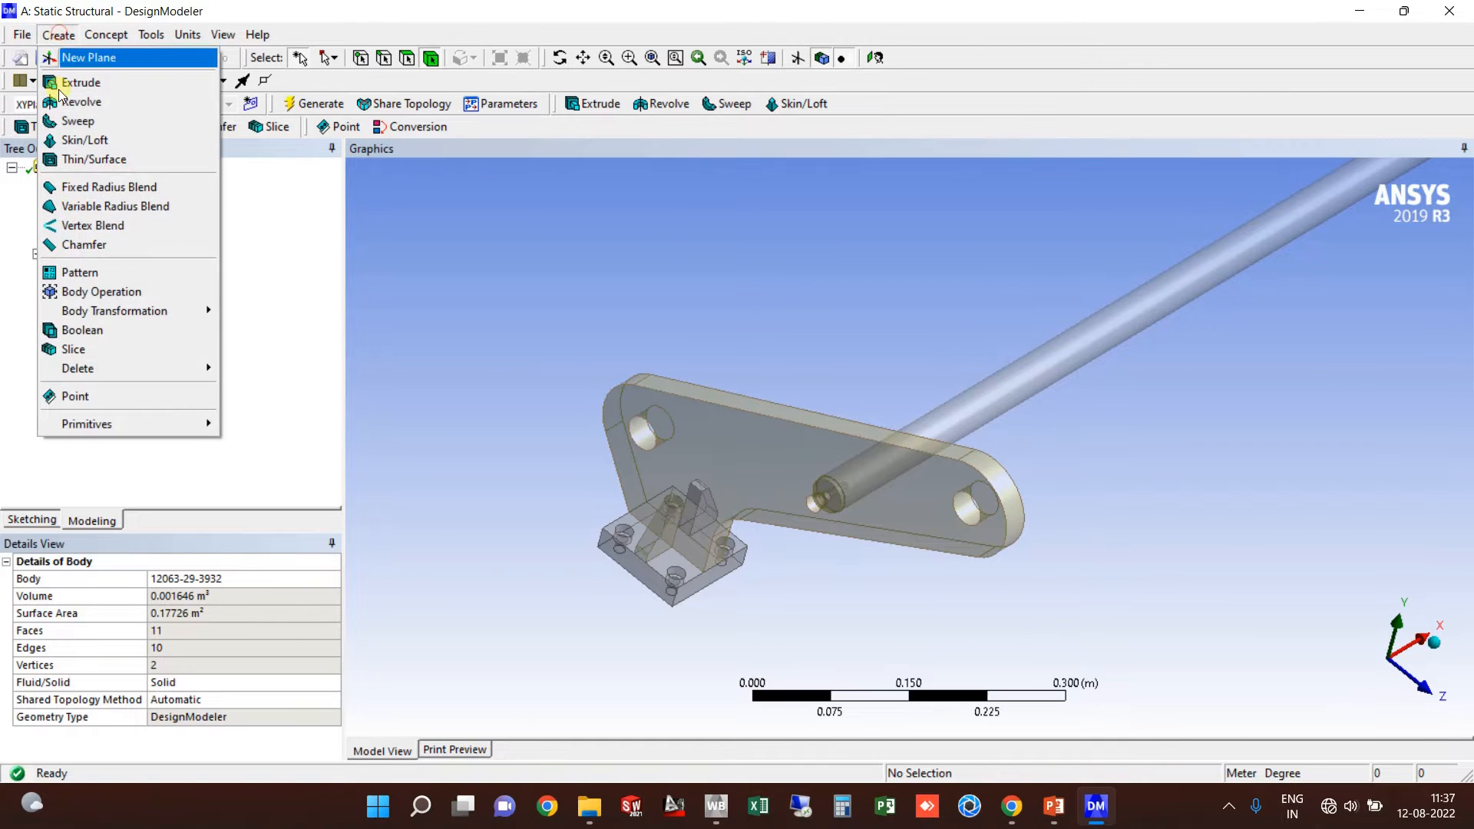
left_click(110, 330)
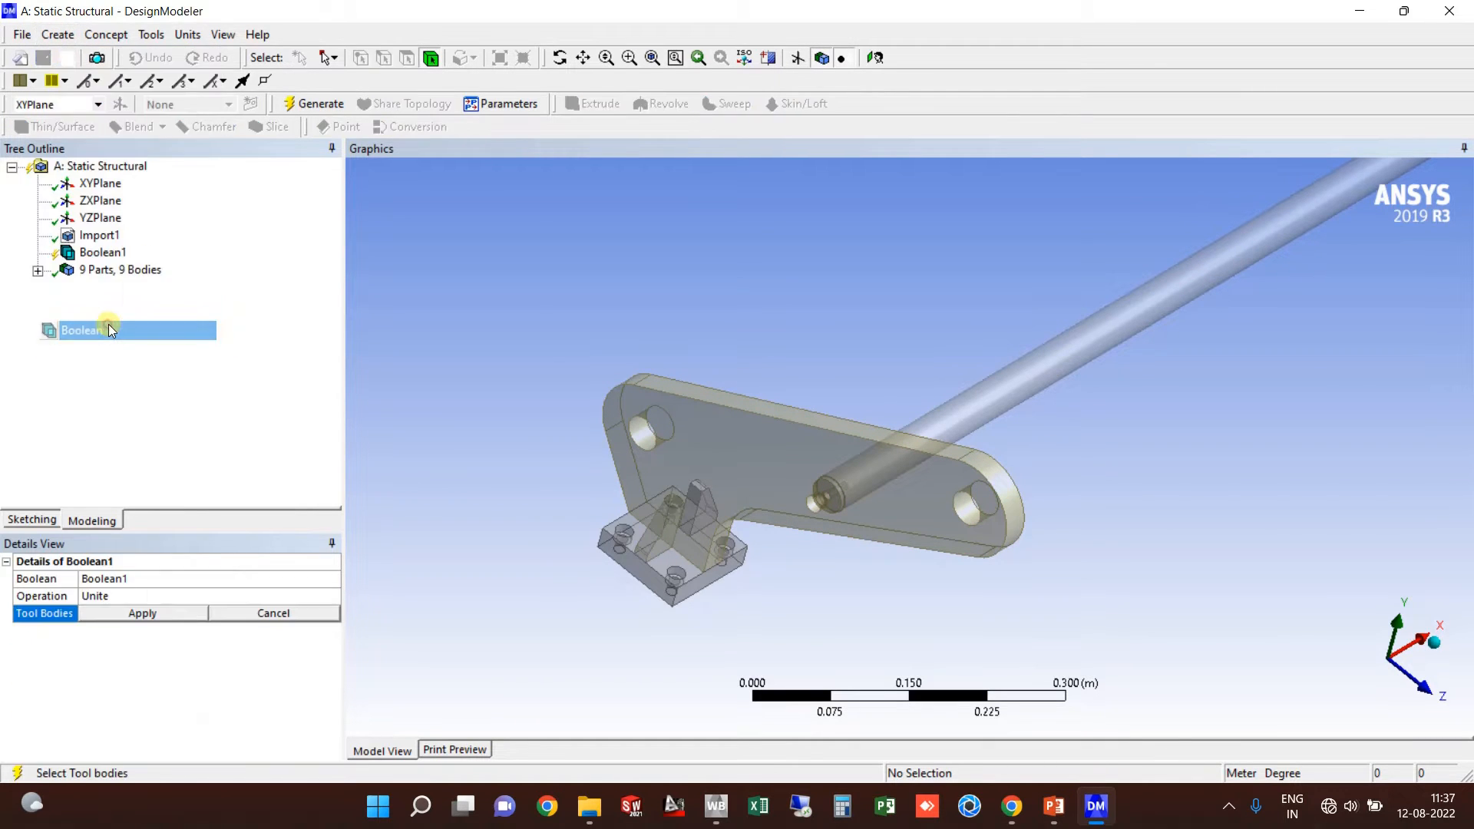
left_click(703, 457)
left_click(658, 529, "ctrl")
left_click(673, 550, "ctrl")
middle_click_drag(701, 566, 576, 526)
left_click(571, 384, "ctrl")
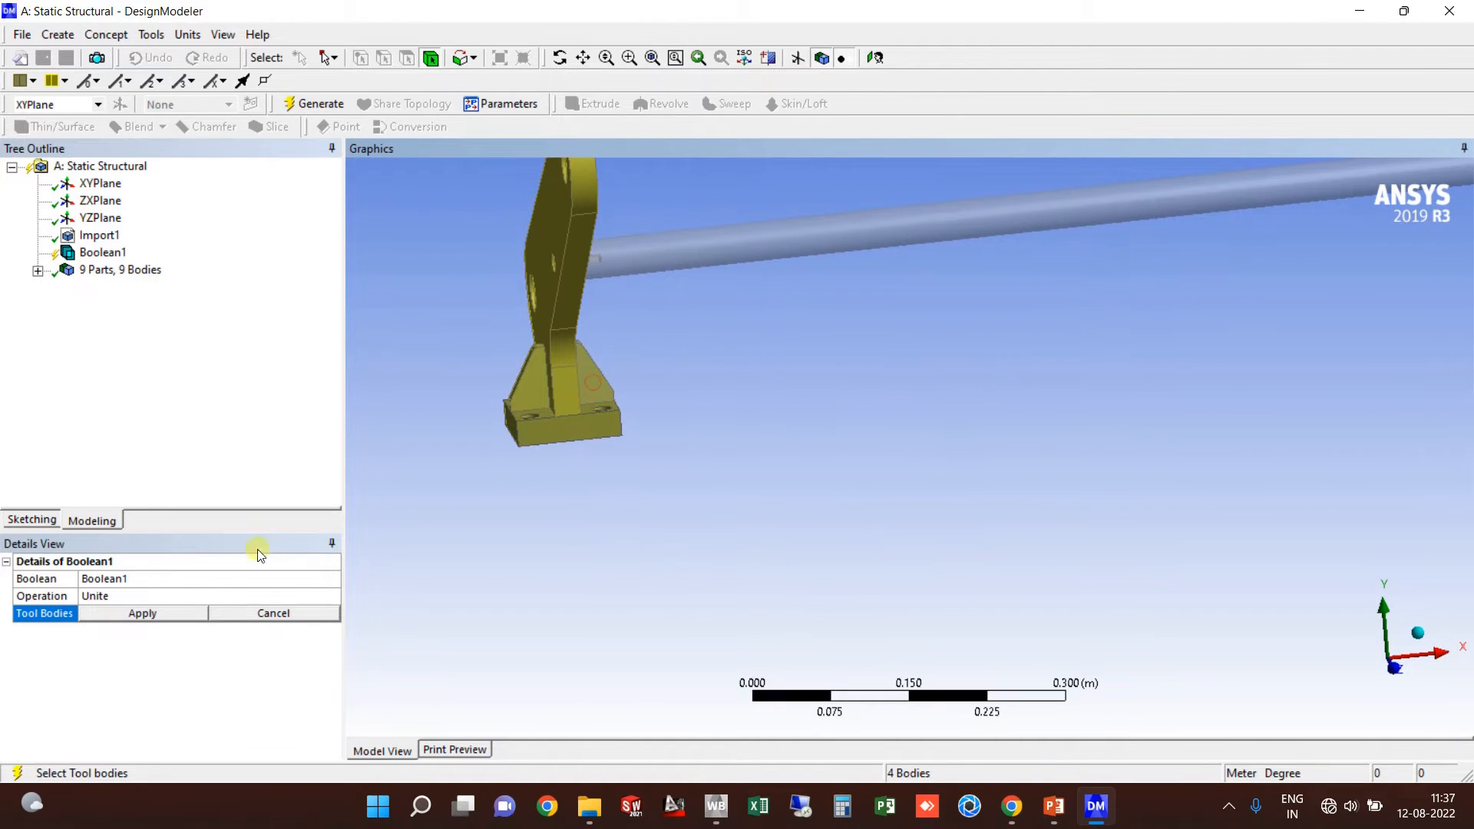
left_click(147, 614)
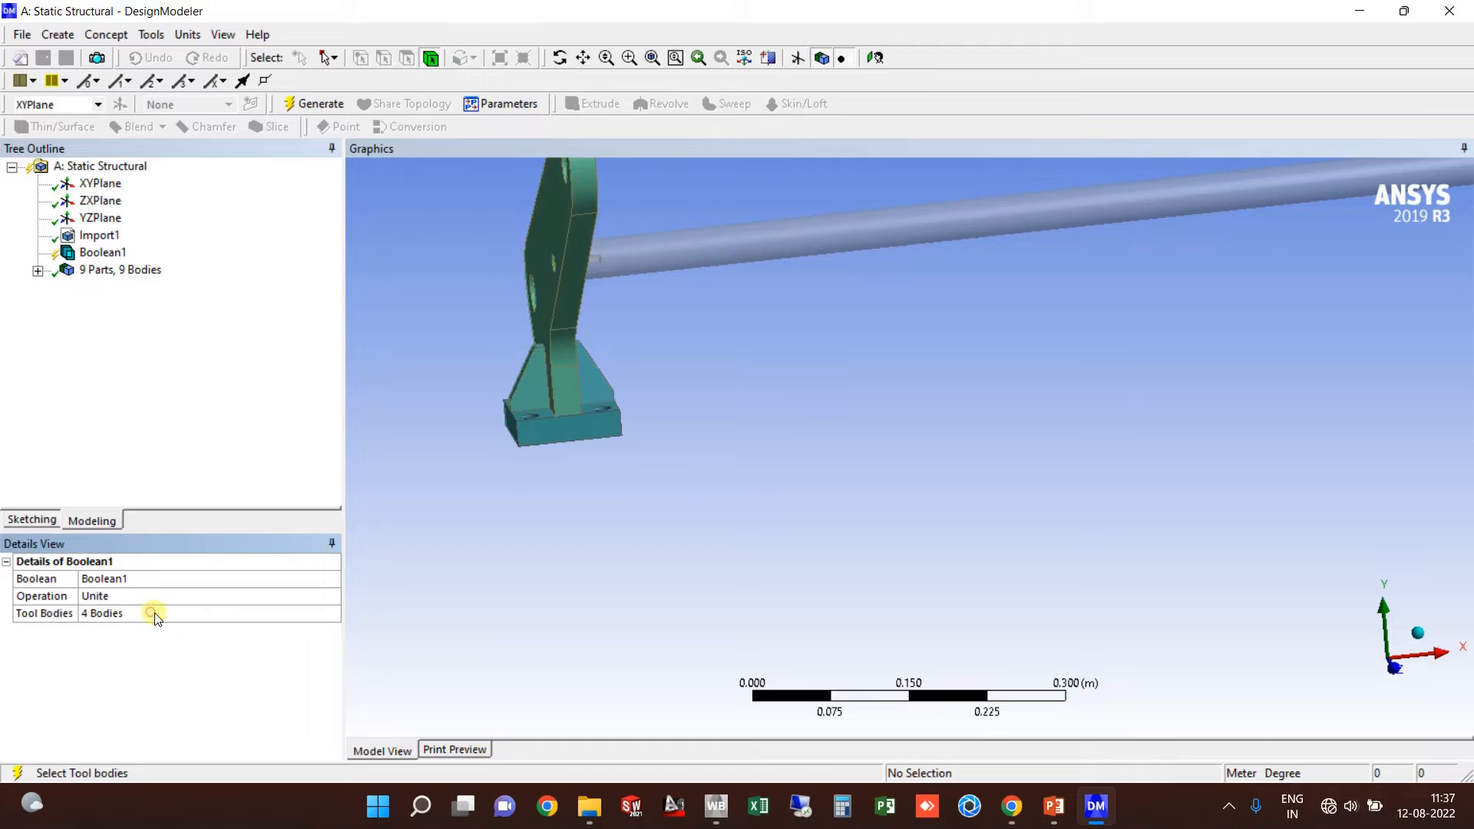
left_click(313, 103)
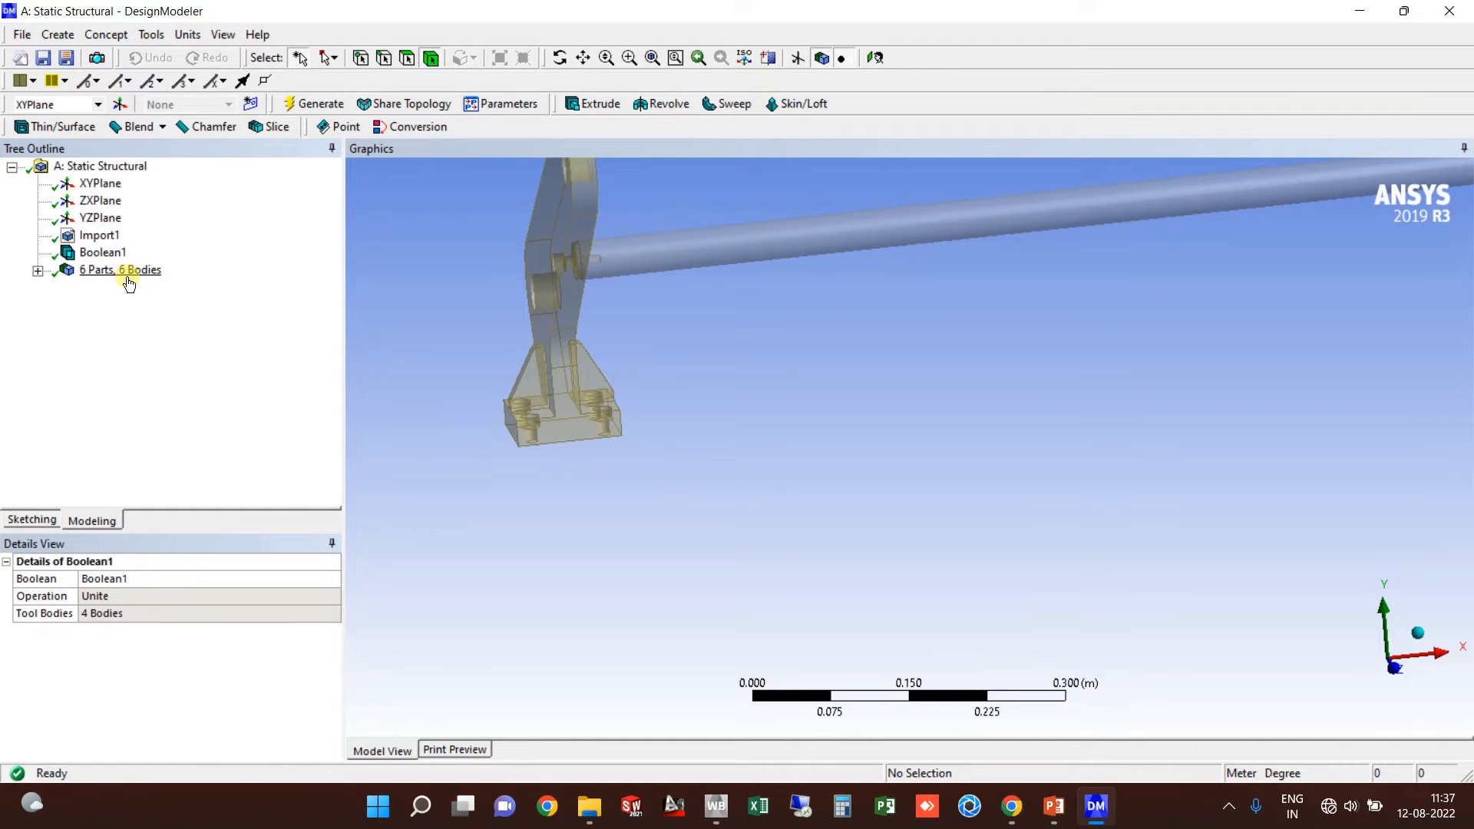
Step: Inspect the merged bracket body and the right bracket's flange plate
left_click(562, 359)
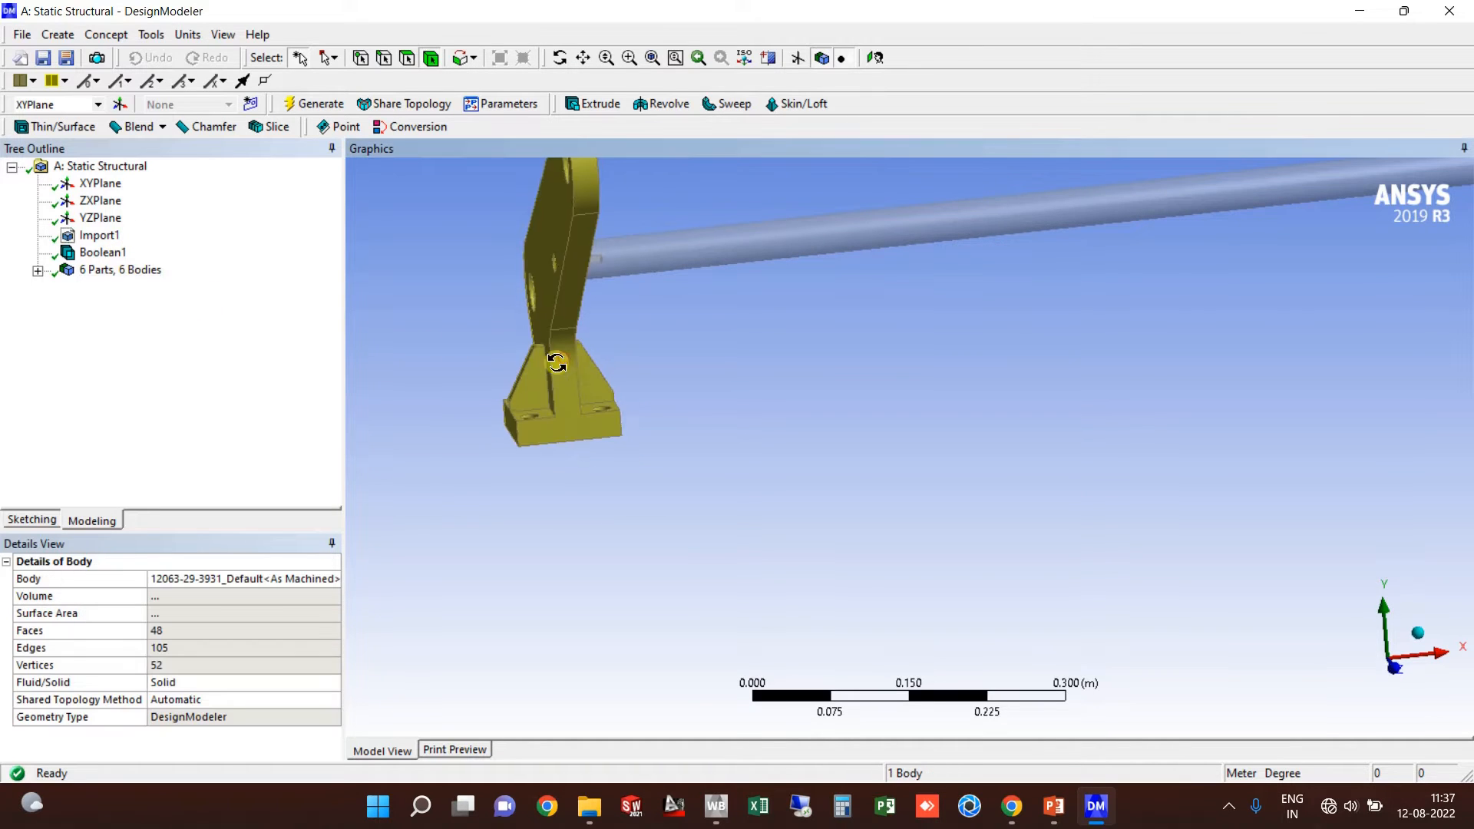
middle_click_drag(557, 363, 614, 411)
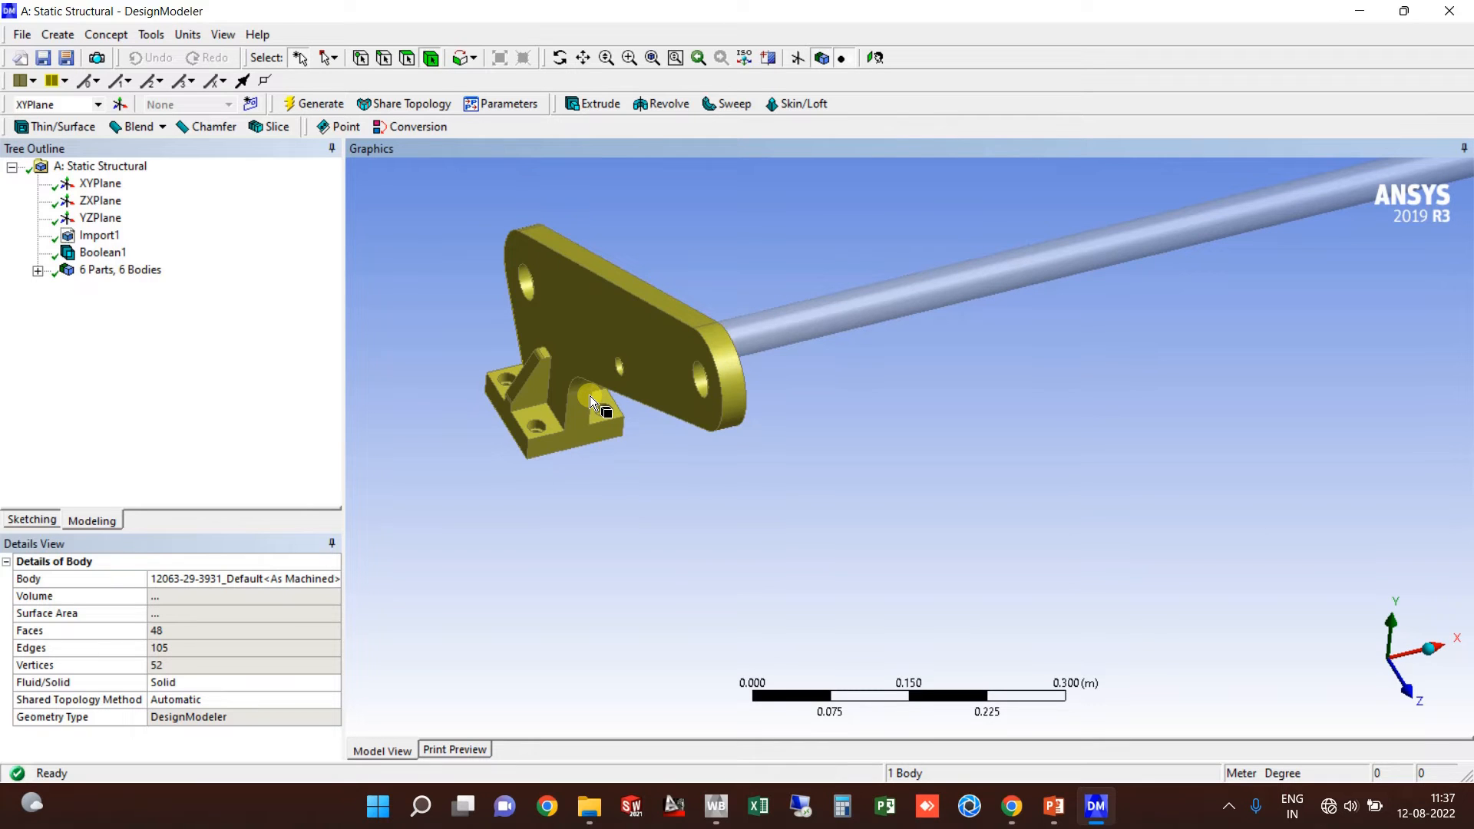
scroll(589, 395, "down", 5)
middle_click_drag(974, 432, 700, 488, "ctrl")
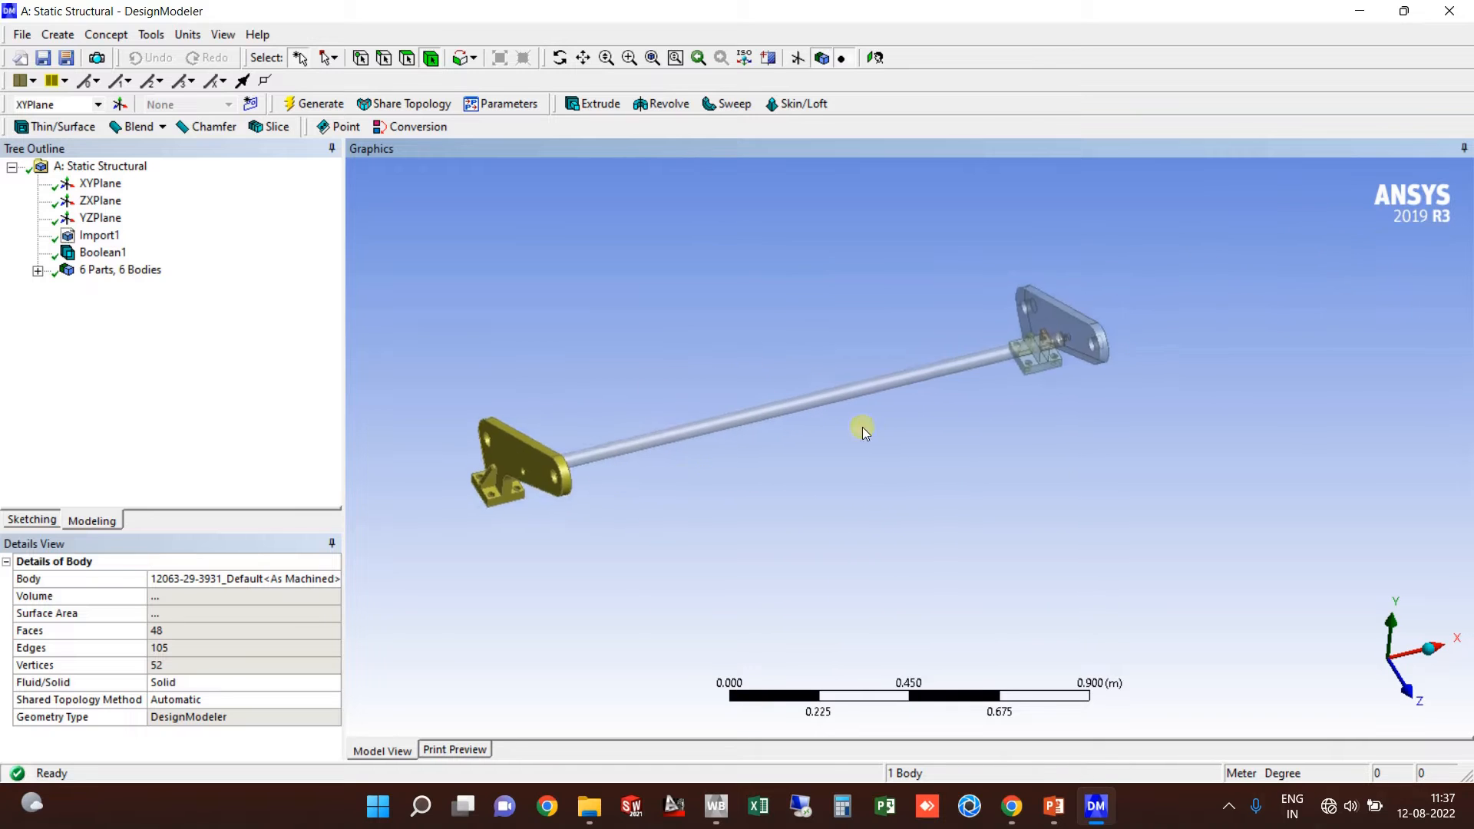
scroll(998, 411, "up", 3)
middle_click_drag(1044, 403, 708, 469, "ctrl")
left_click(821, 439)
left_click(788, 236)
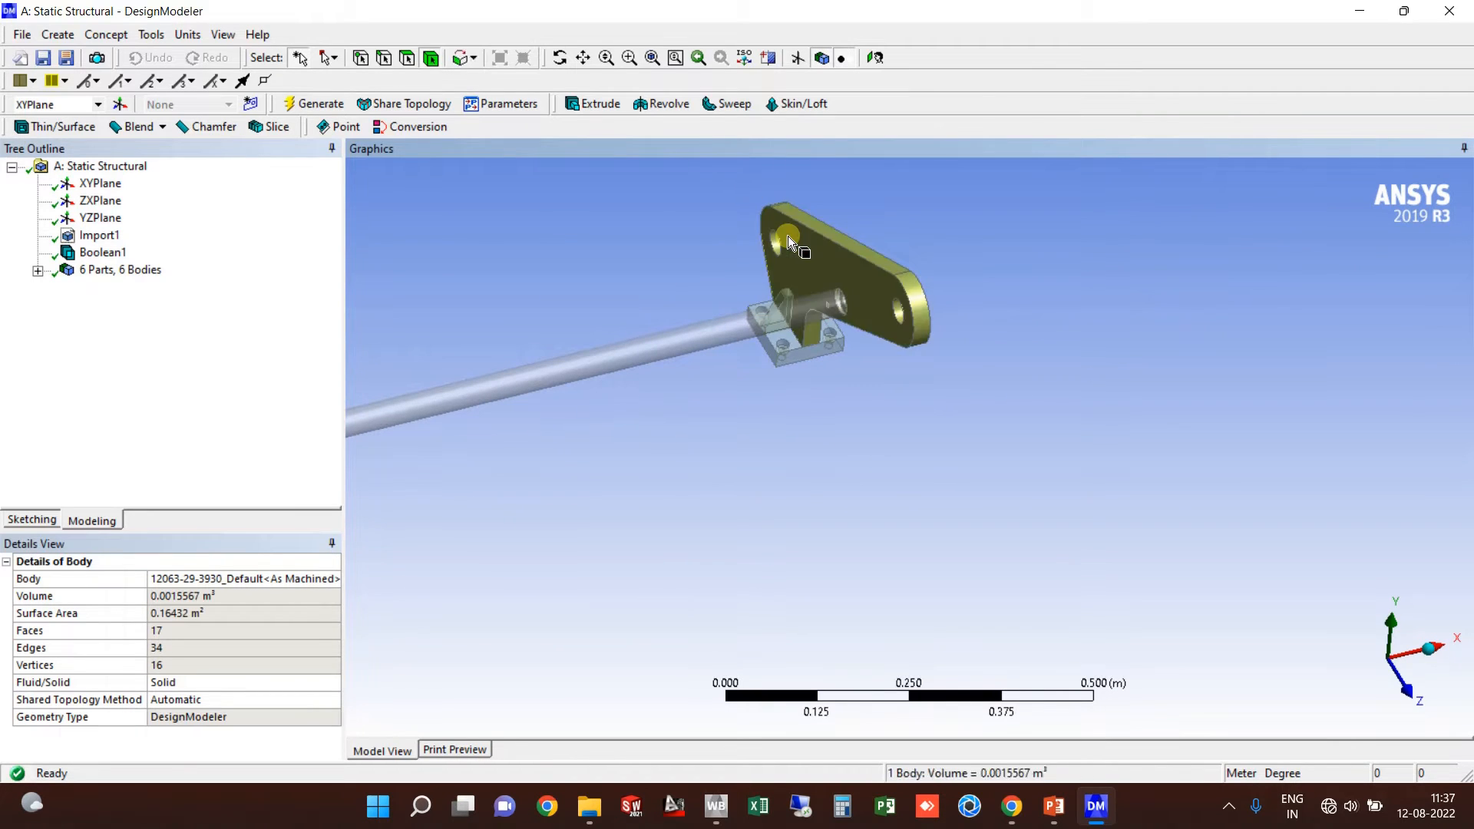
left_click(606, 192)
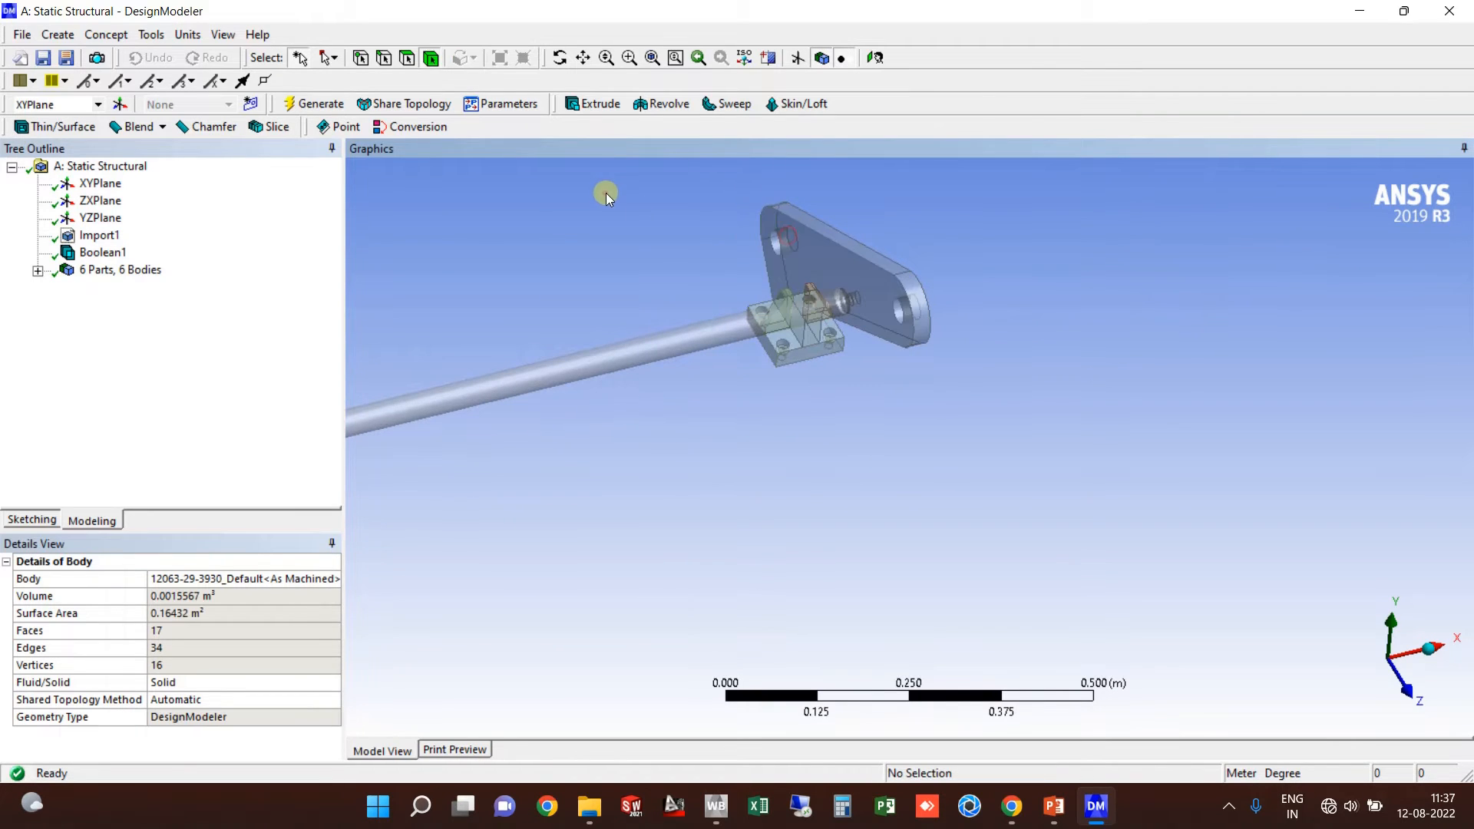
Step: Start a second Boolean unite with the flange plate, base block, rib and fourth bracket piece as tool bodies
left_click(61, 34)
left_click(86, 331)
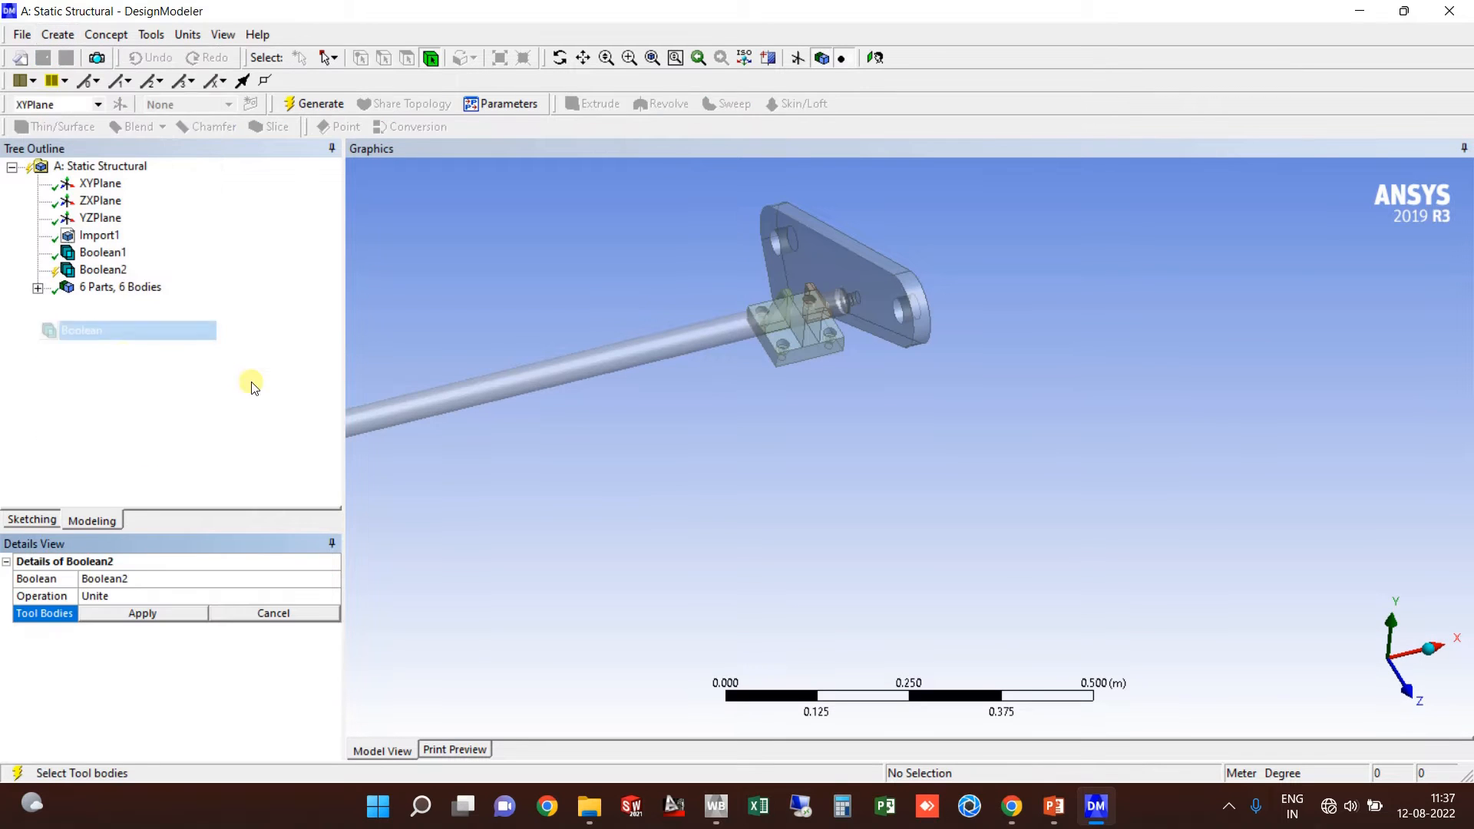
left_click(812, 271)
scroll(823, 320, "up", 5)
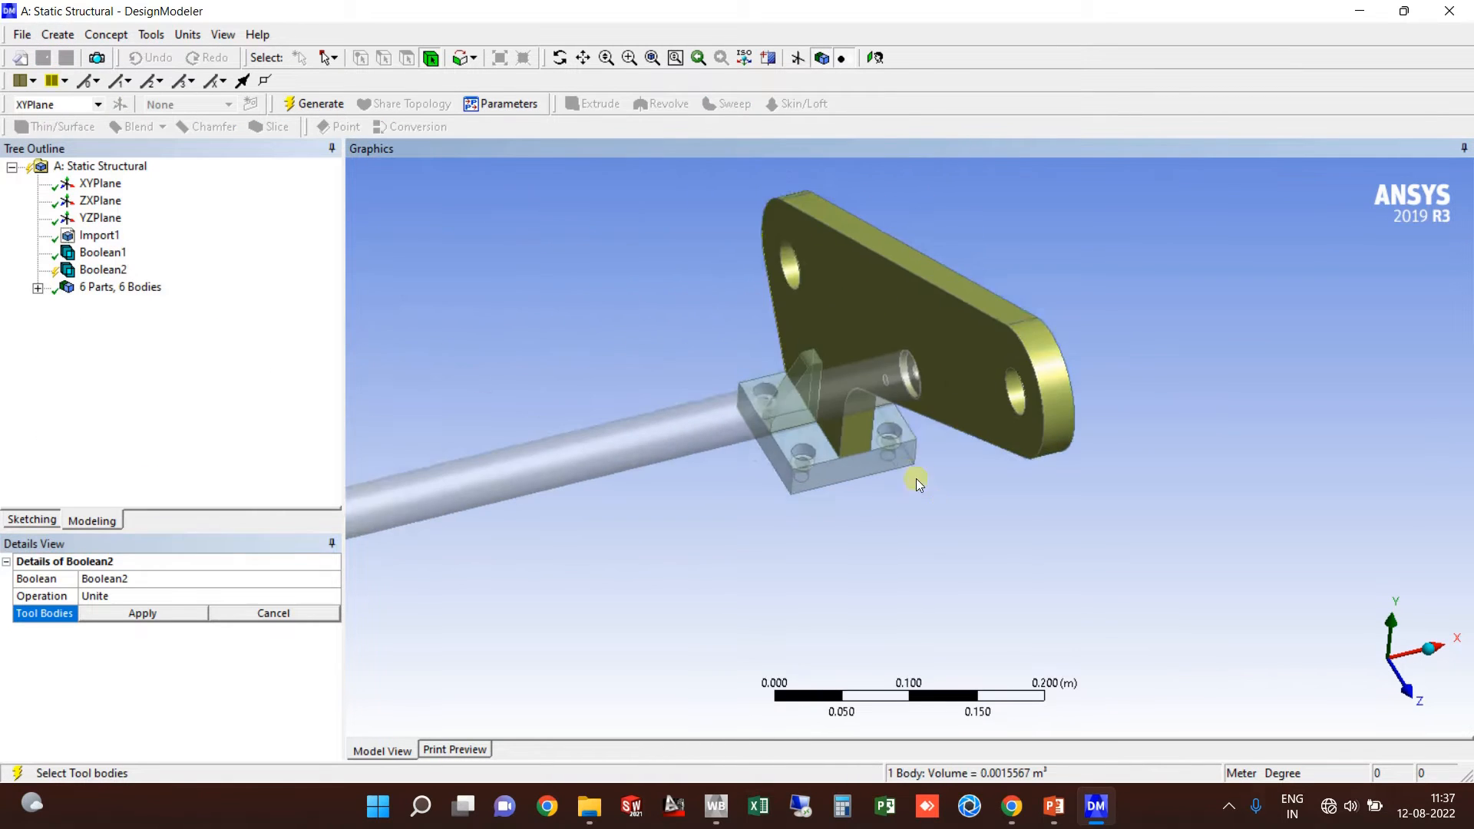
scroll(916, 477, "up", 2)
left_click(794, 445, "ctrl")
scroll(706, 283, "up", 2)
left_click(722, 285, "ctrl")
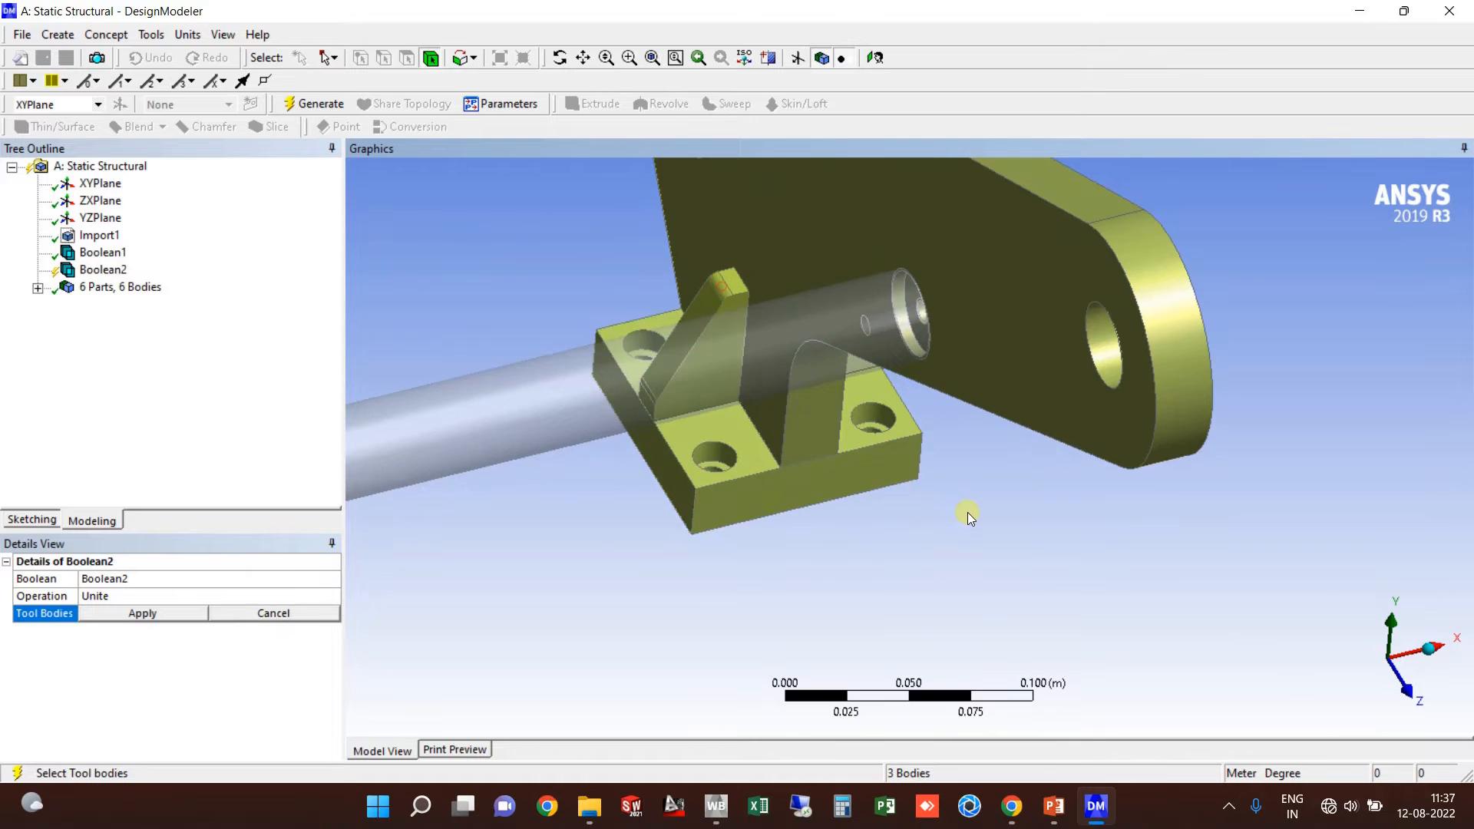
middle_click_drag(967, 518, 1109, 582)
left_click(1168, 566, "ctrl")
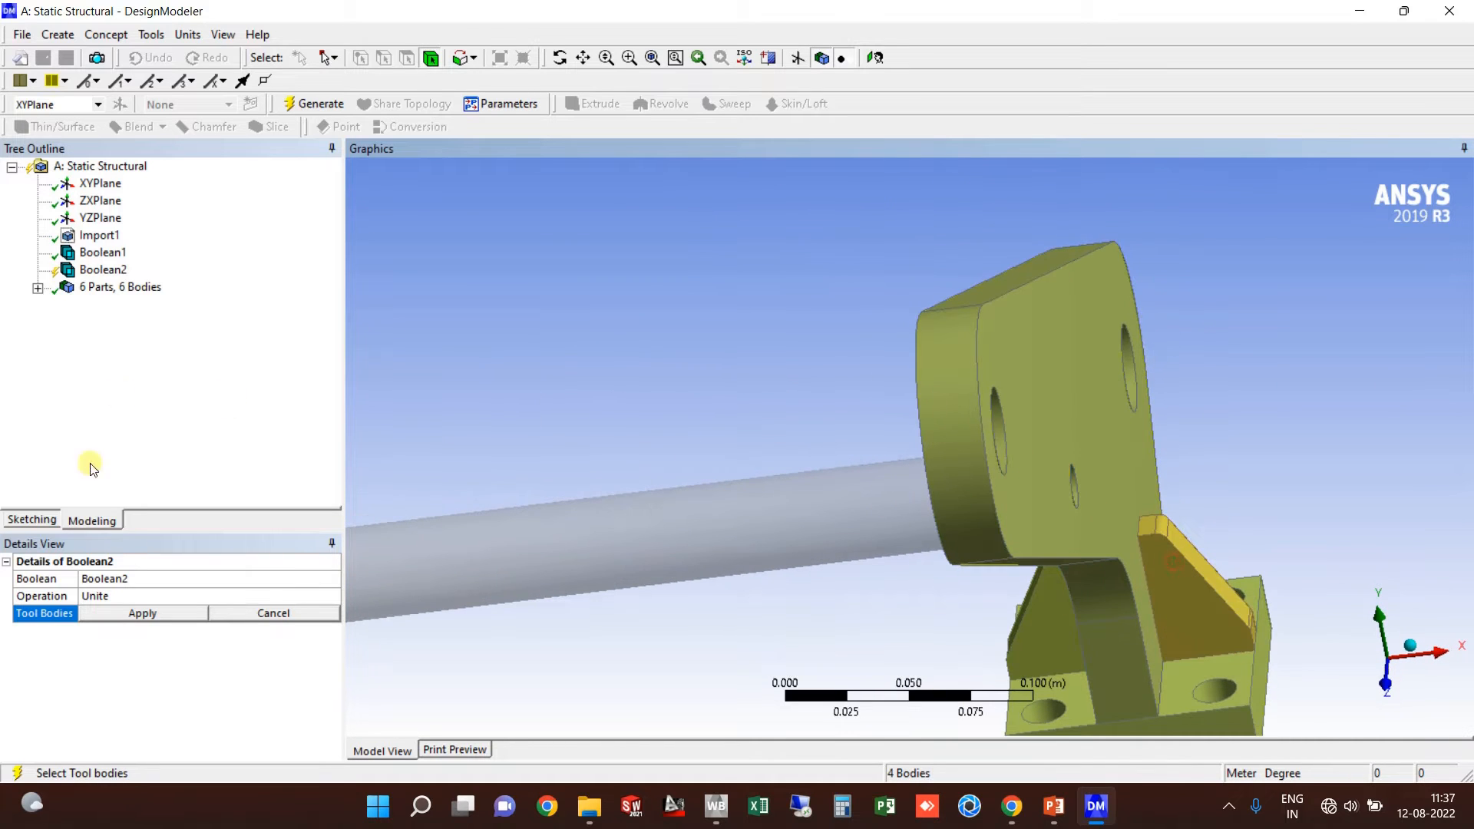
Step: Apply the four tool bodies and generate Boolean2, leaving 3 parts, 3 bodies
left_click(154, 611)
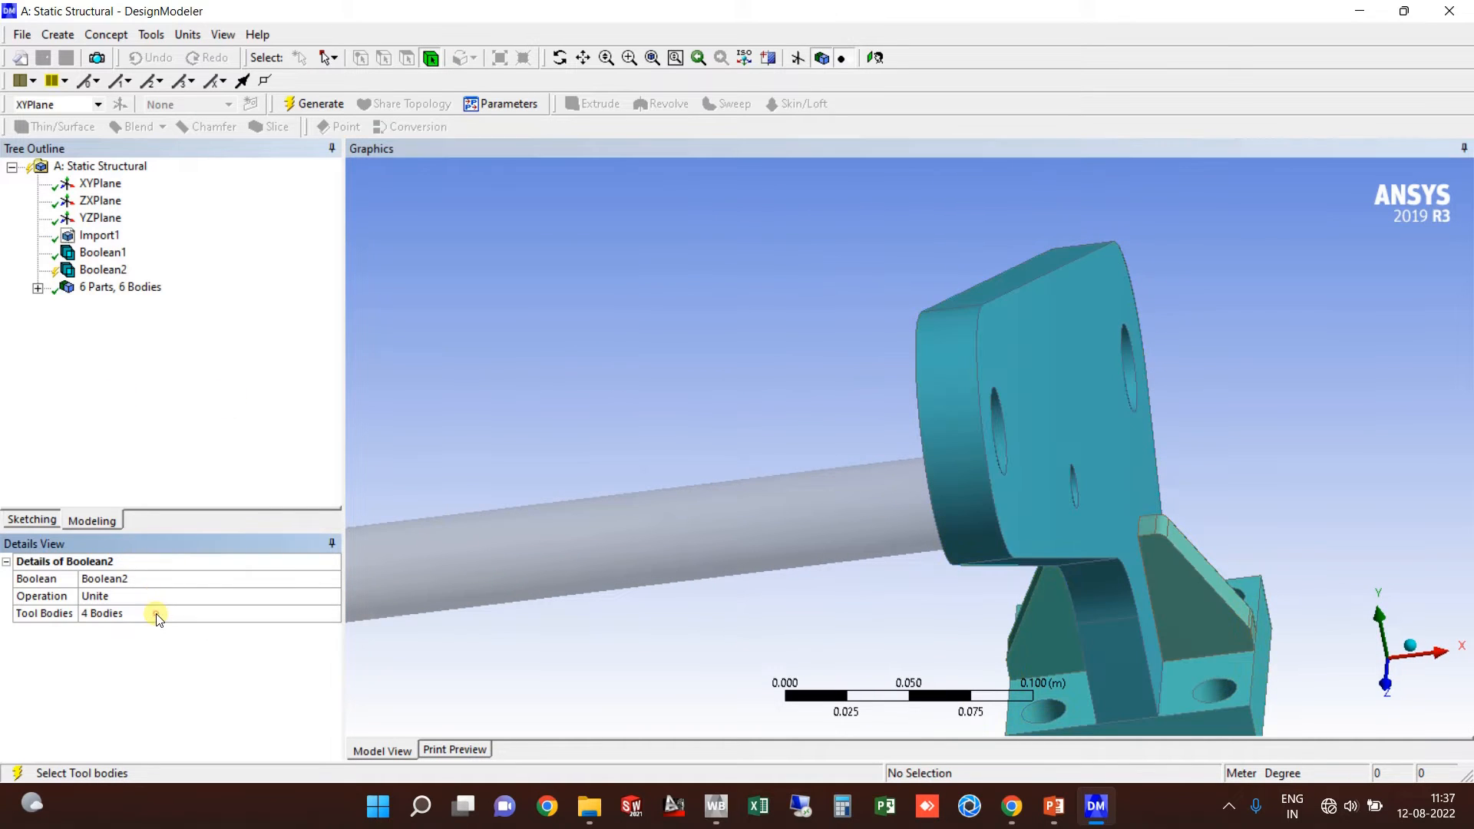
left_click(338, 106)
scroll(984, 424, "down", 5)
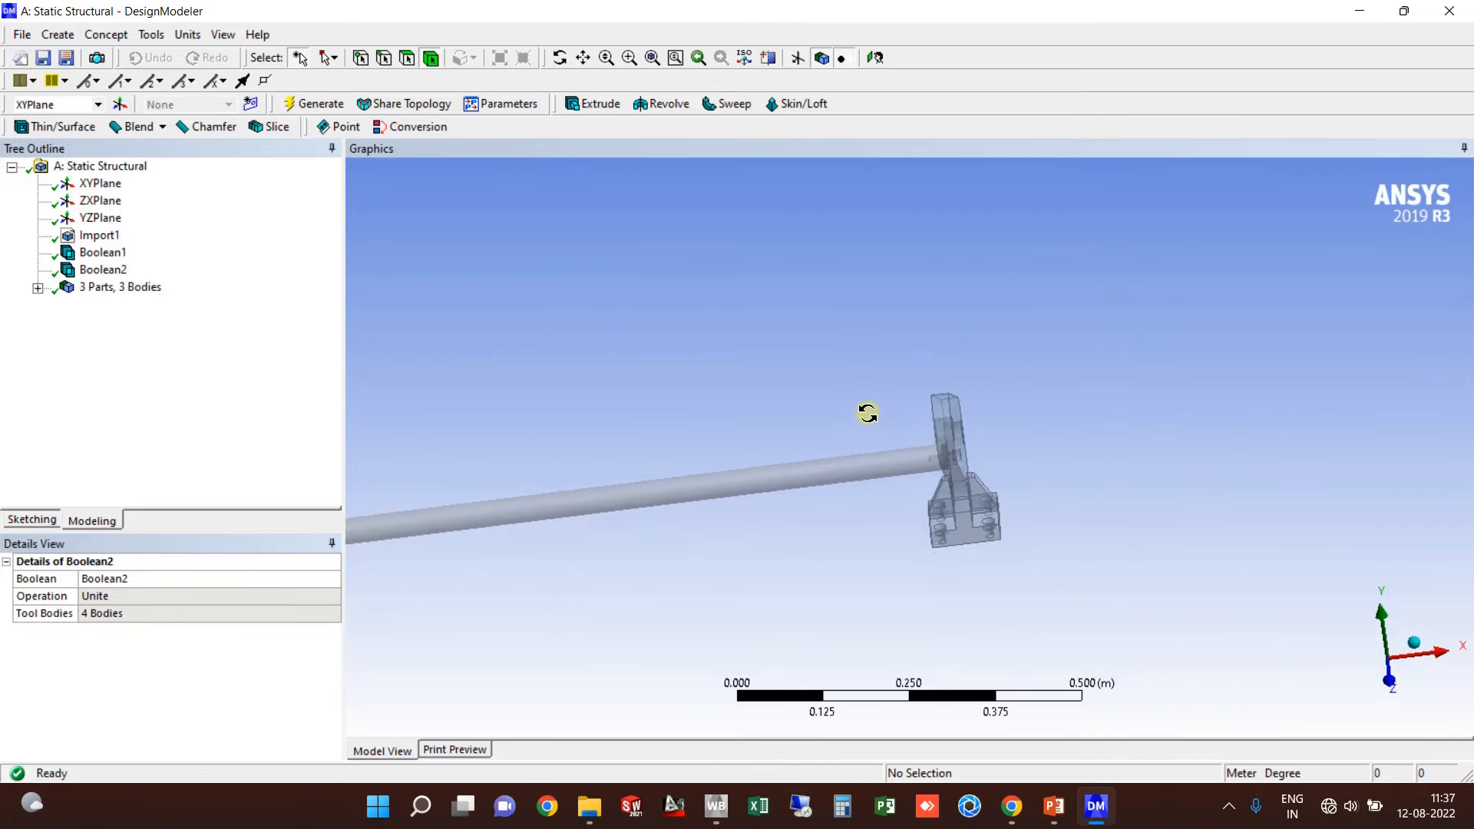
middle_click_drag(868, 413, 931, 441)
middle_click_drag(902, 488, 937, 454, "ctrl")
Step: Confirm the 3 parts, 3 bodies count and check the plate, rod and left bracket bodies
scroll(938, 454, "up", 2)
middle_click_drag(891, 376, 883, 462, "ctrl")
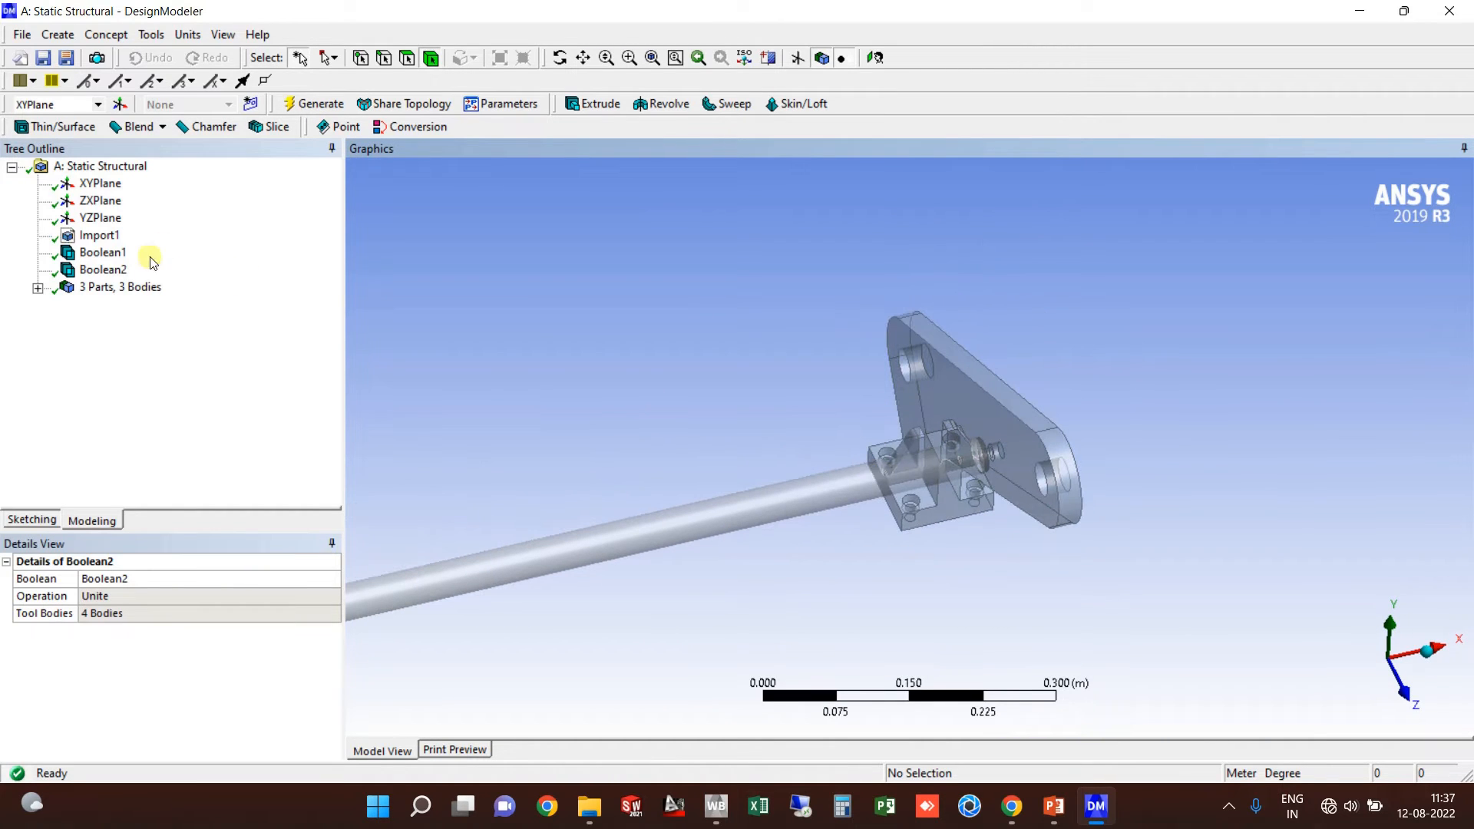
left_click(131, 287)
middle_click_drag(701, 390, 876, 421)
left_click(790, 398)
scroll(684, 491, "down", 2)
left_click(684, 492)
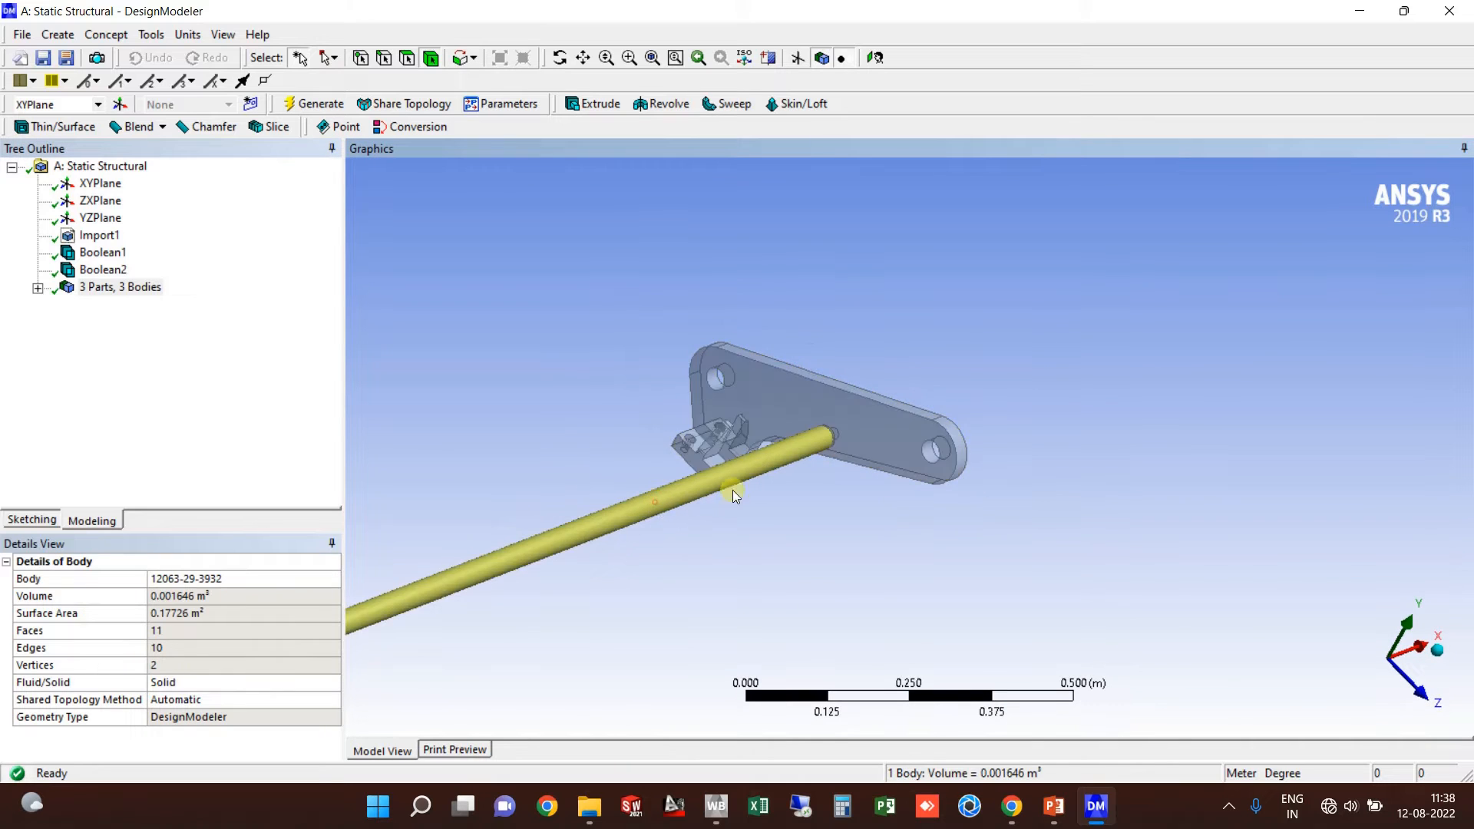
scroll(733, 490, "down", 2)
left_click(564, 495)
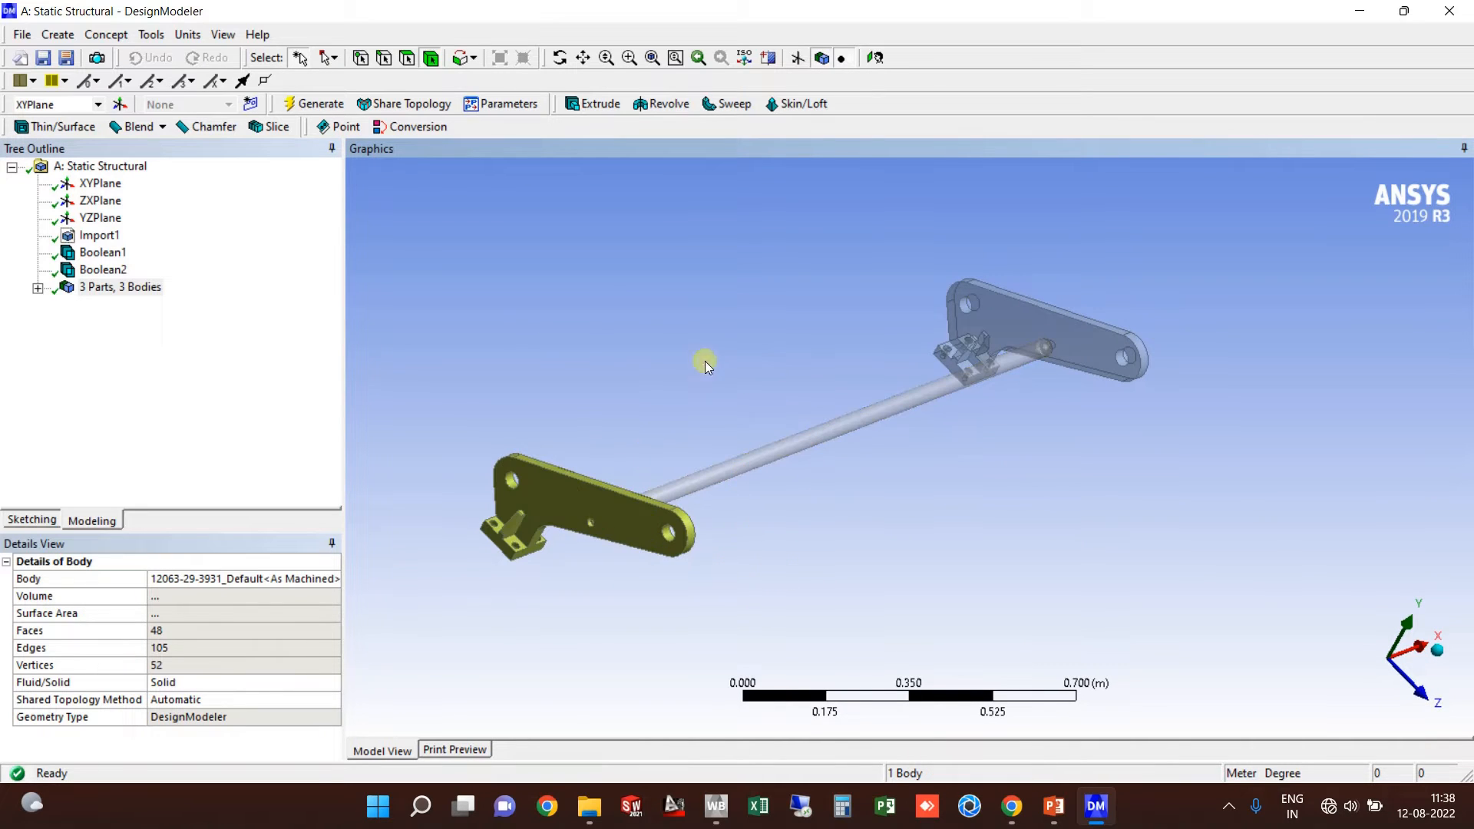
Step: Clear the selection and close DesignModeler to return to the Workbench project schematic
middle_click_drag(701, 362, 646, 281)
left_click(647, 281)
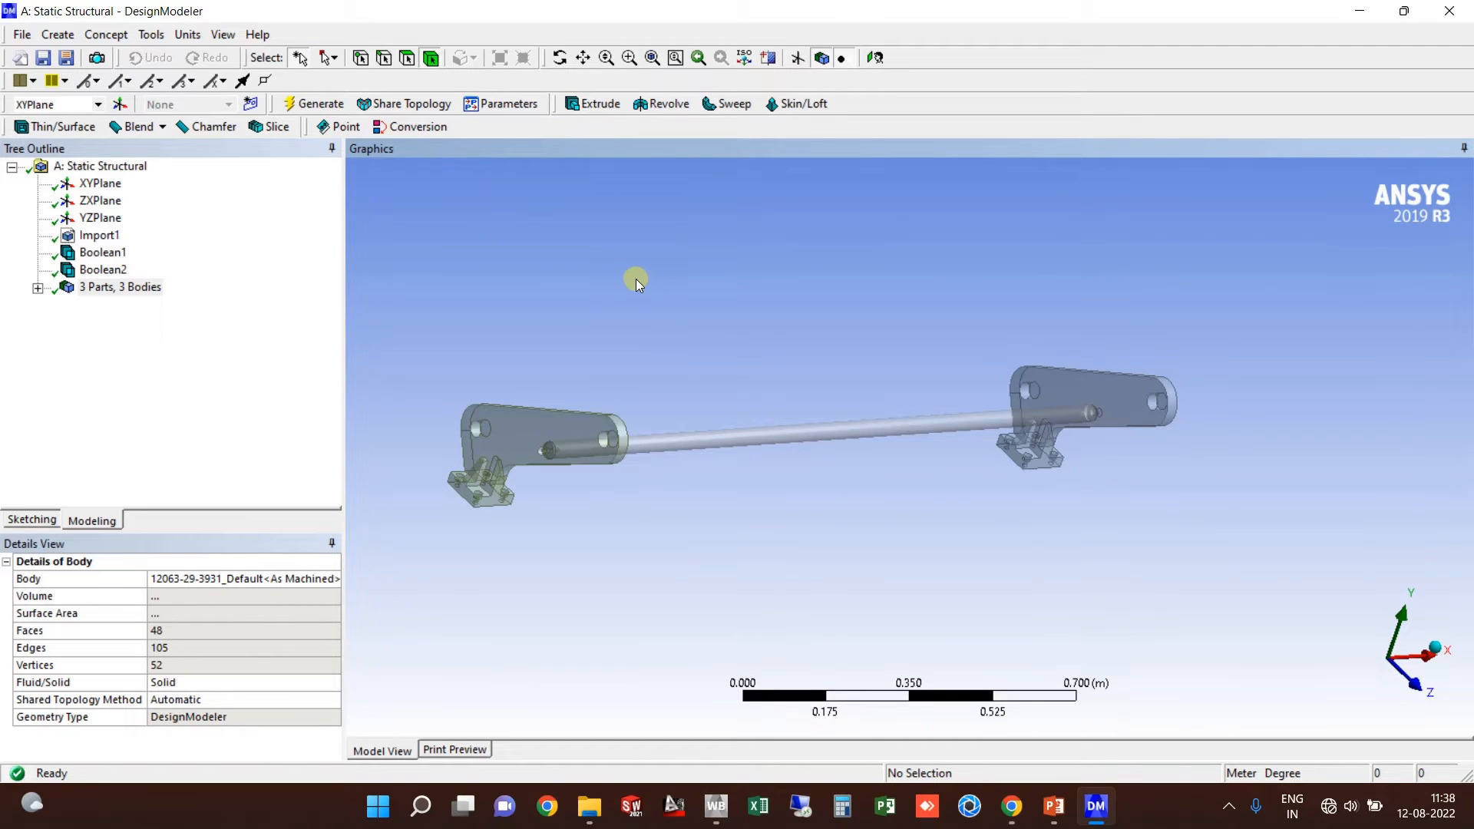
left_click(25, 35)
left_click(155, 374)
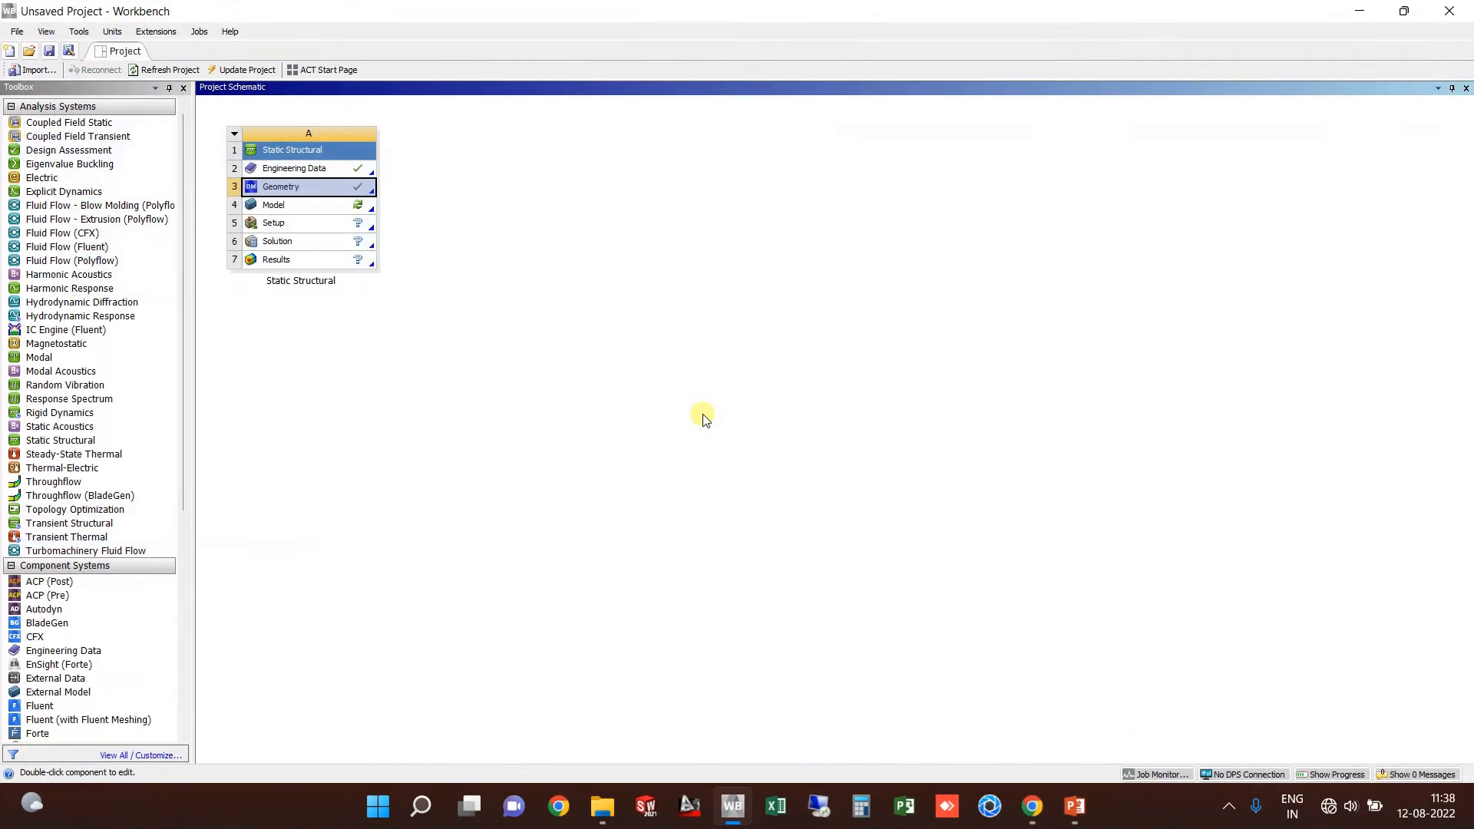
Step: Launch Mechanical by editing the Model cell of the Static Structural system
right_click(326, 206)
left_click(388, 218)
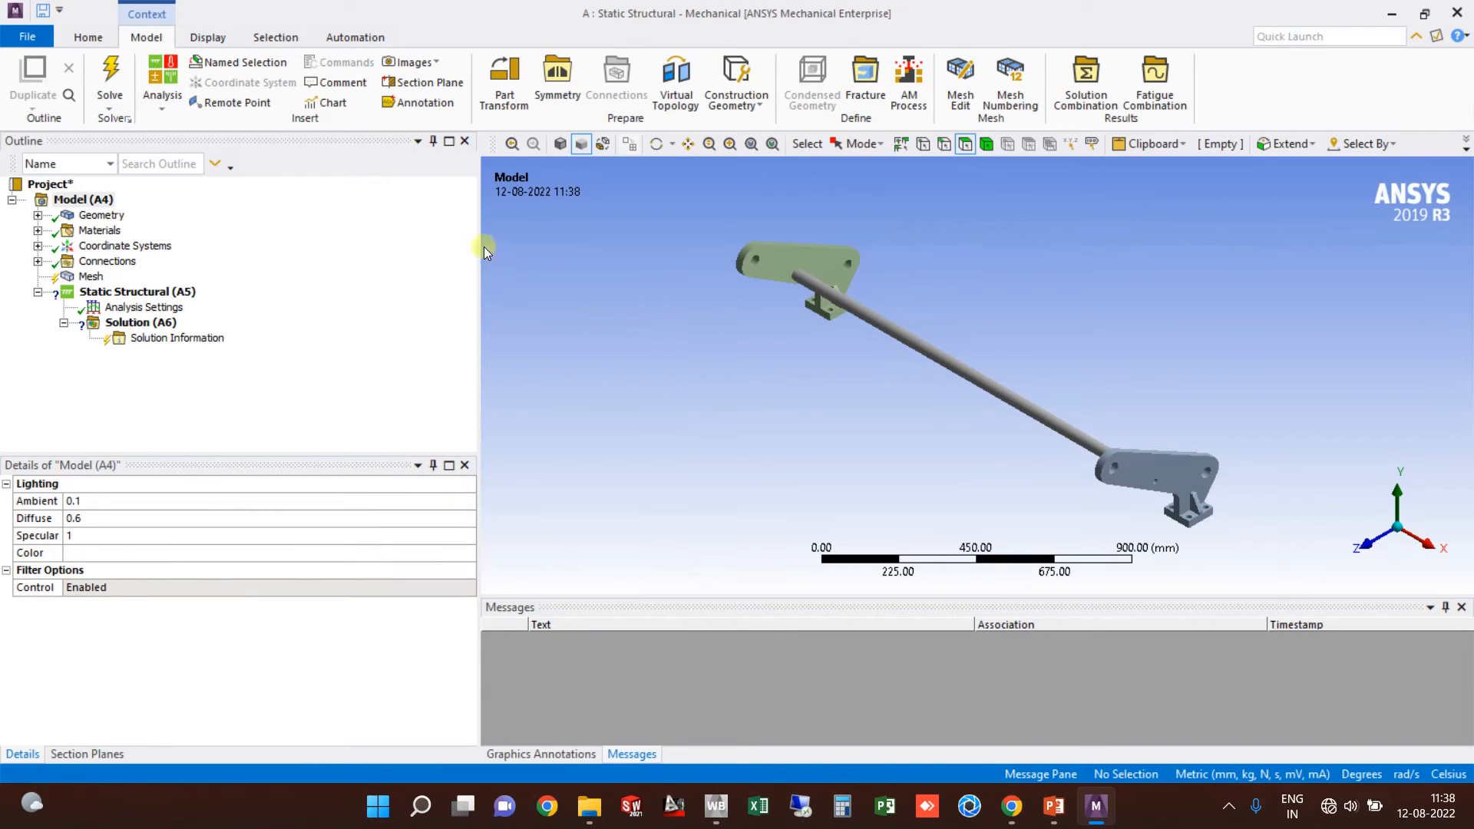
Step: Confirm the rod and bracket parts are assigned Structural Steel, then show its material data
left_click_drag(480, 242, 274, 230)
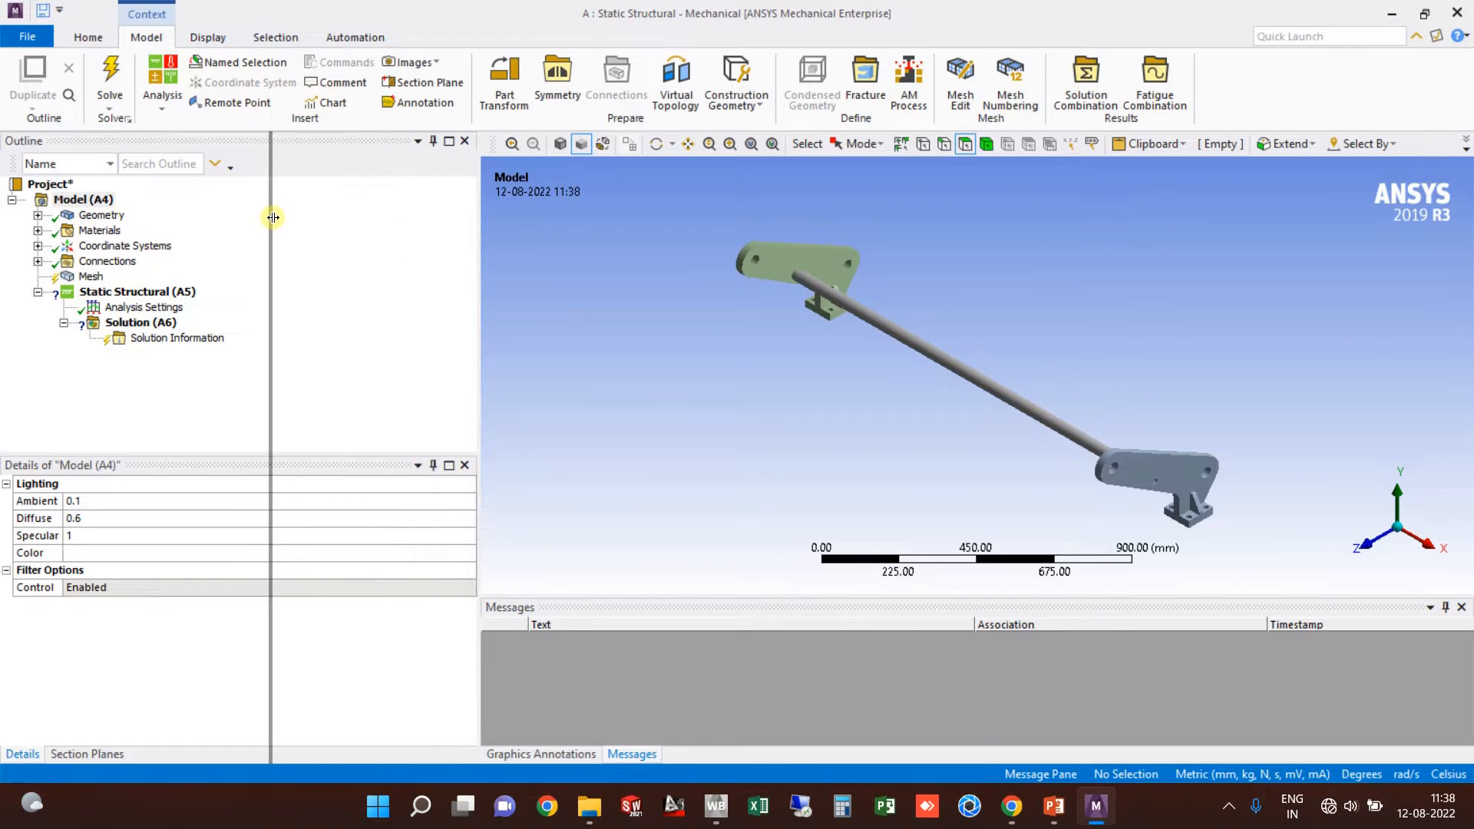
left_click(506, 334)
left_click(38, 215)
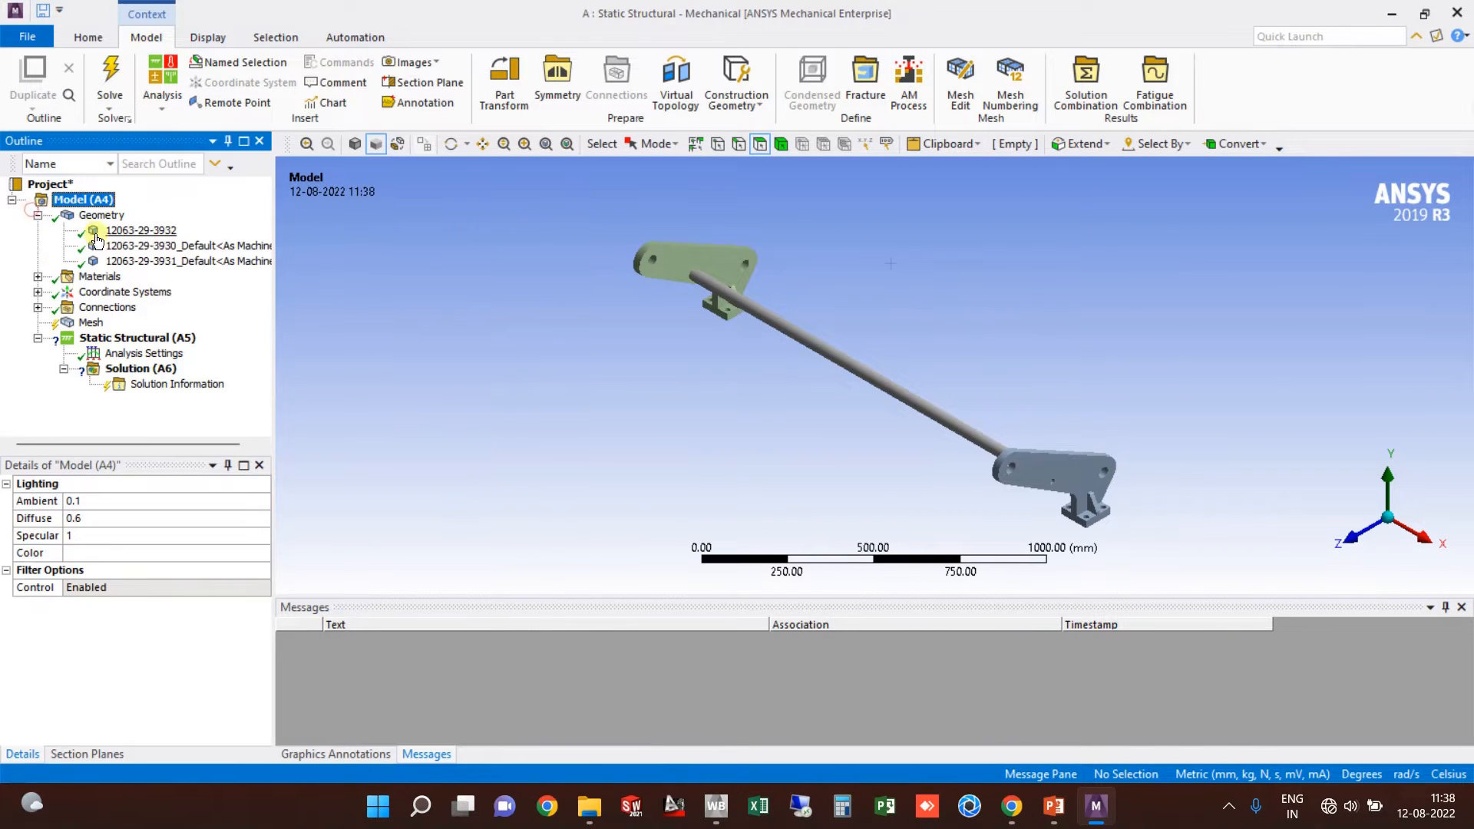
left_click(138, 230)
left_click(225, 623)
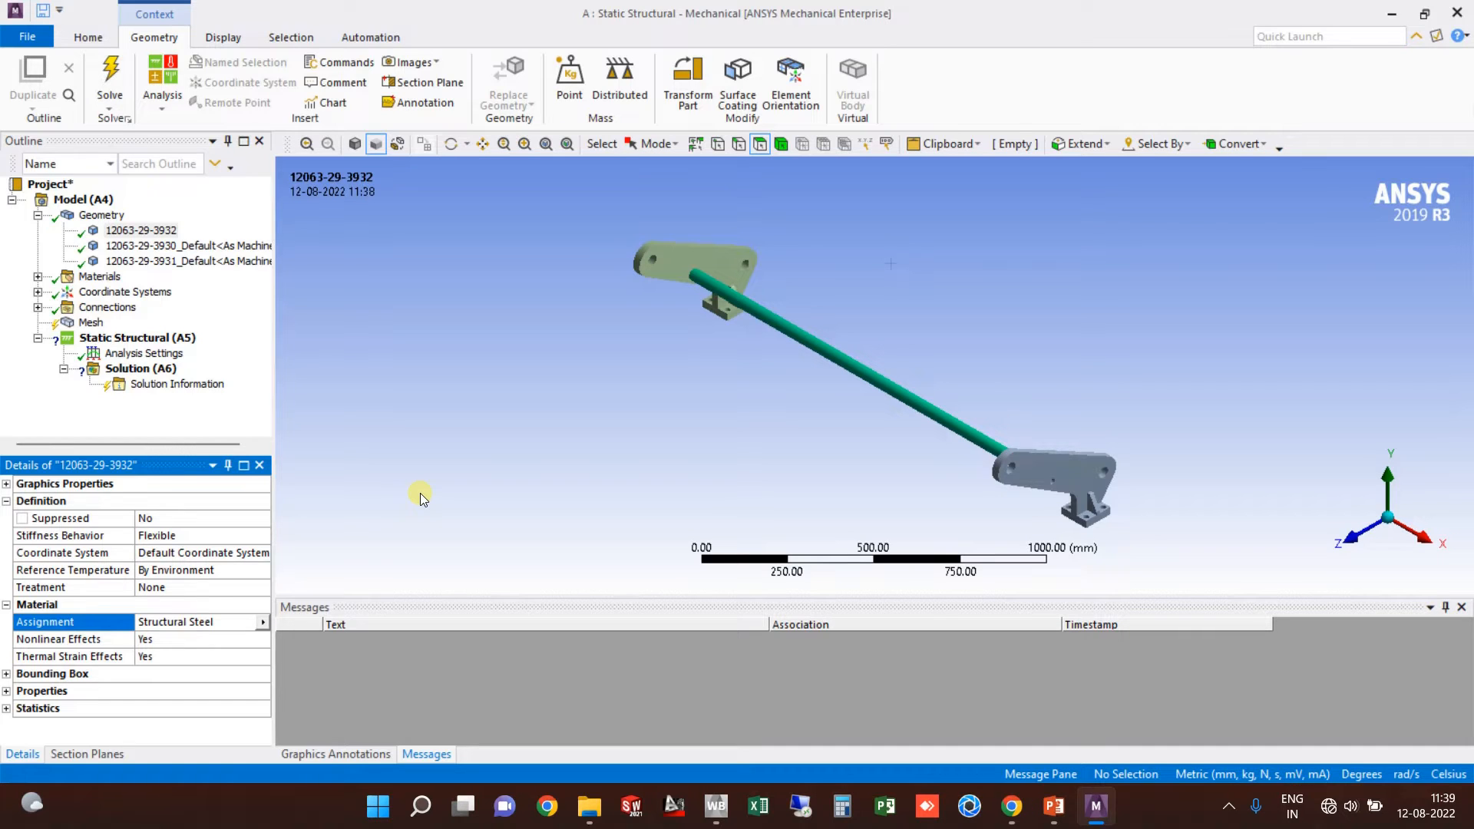
left_click(197, 262)
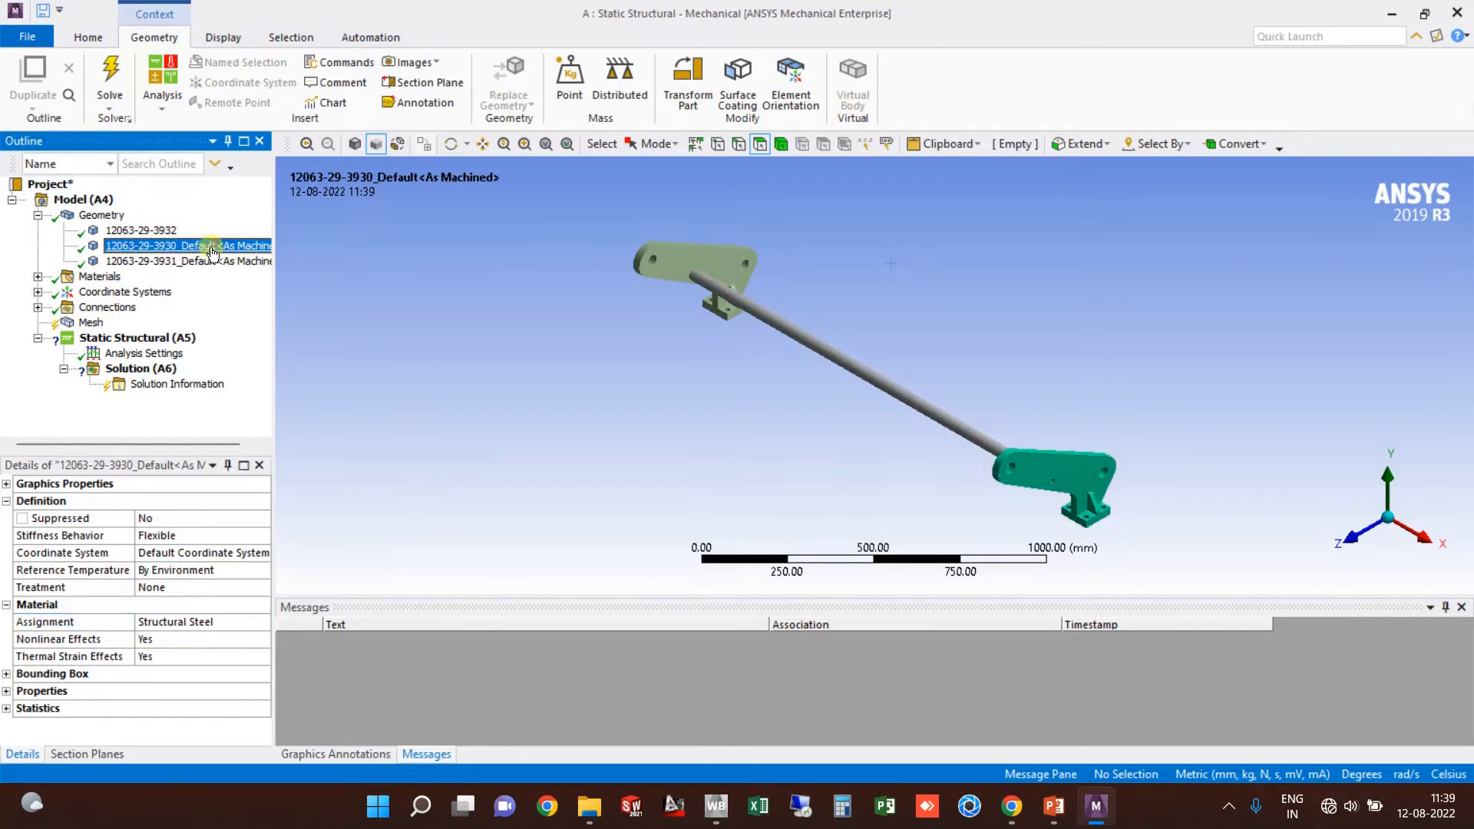
left_click(98, 276)
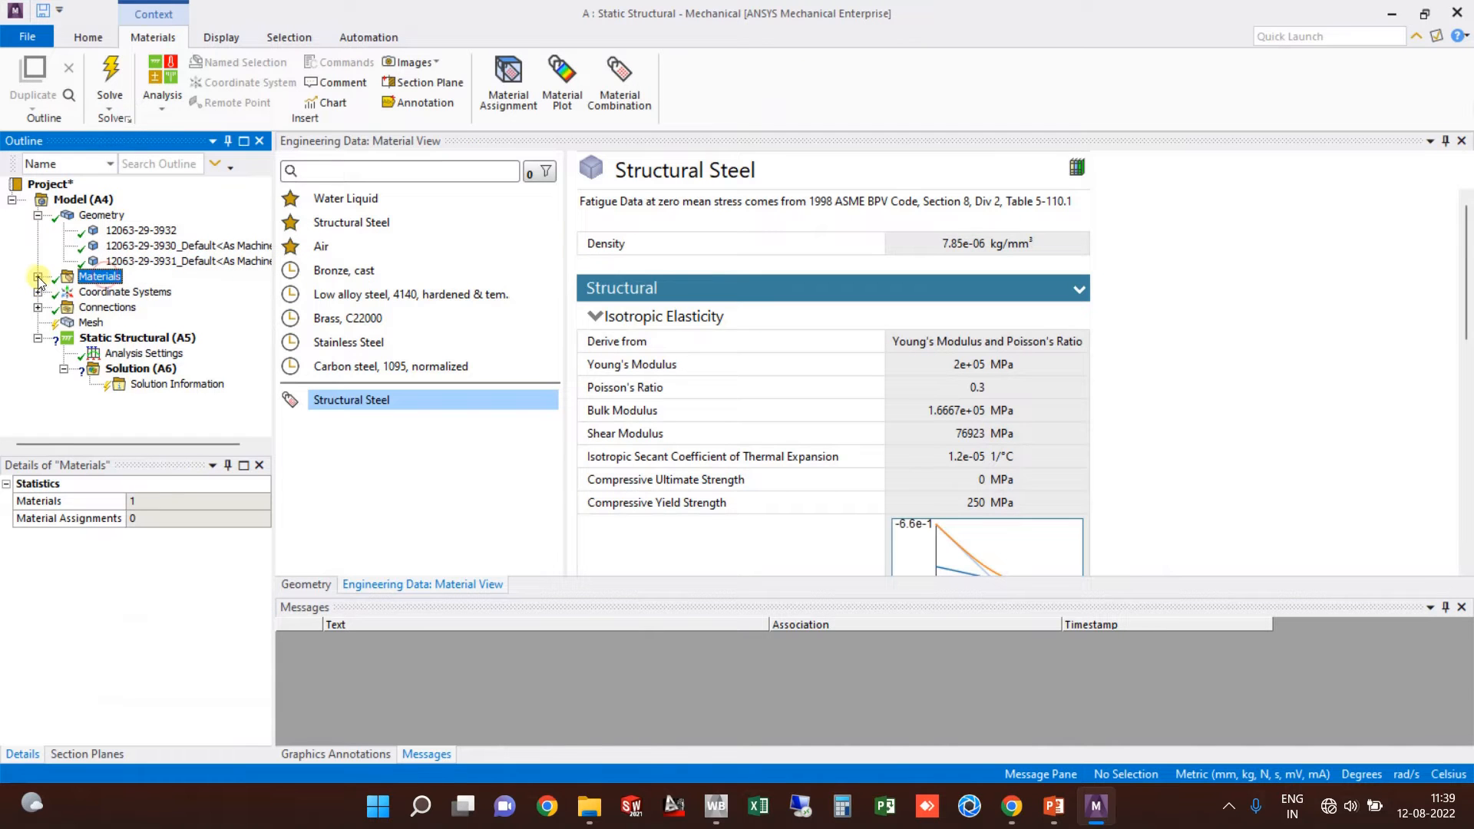
Step: Review Structural Steel's properties under Materials, then select the Connections node
left_click(37, 276)
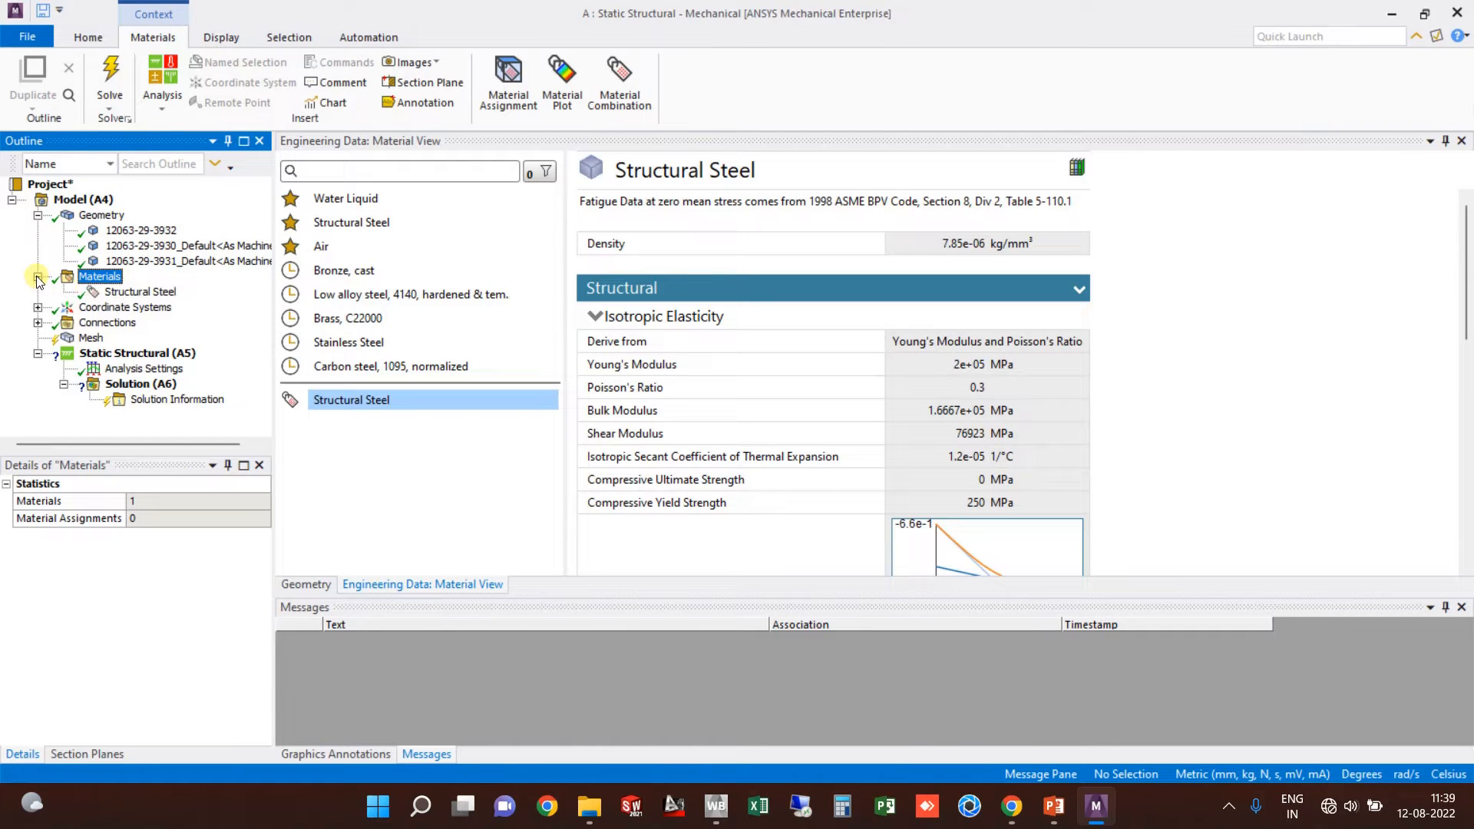
left_click(140, 291)
scroll(977, 453, "down", 3)
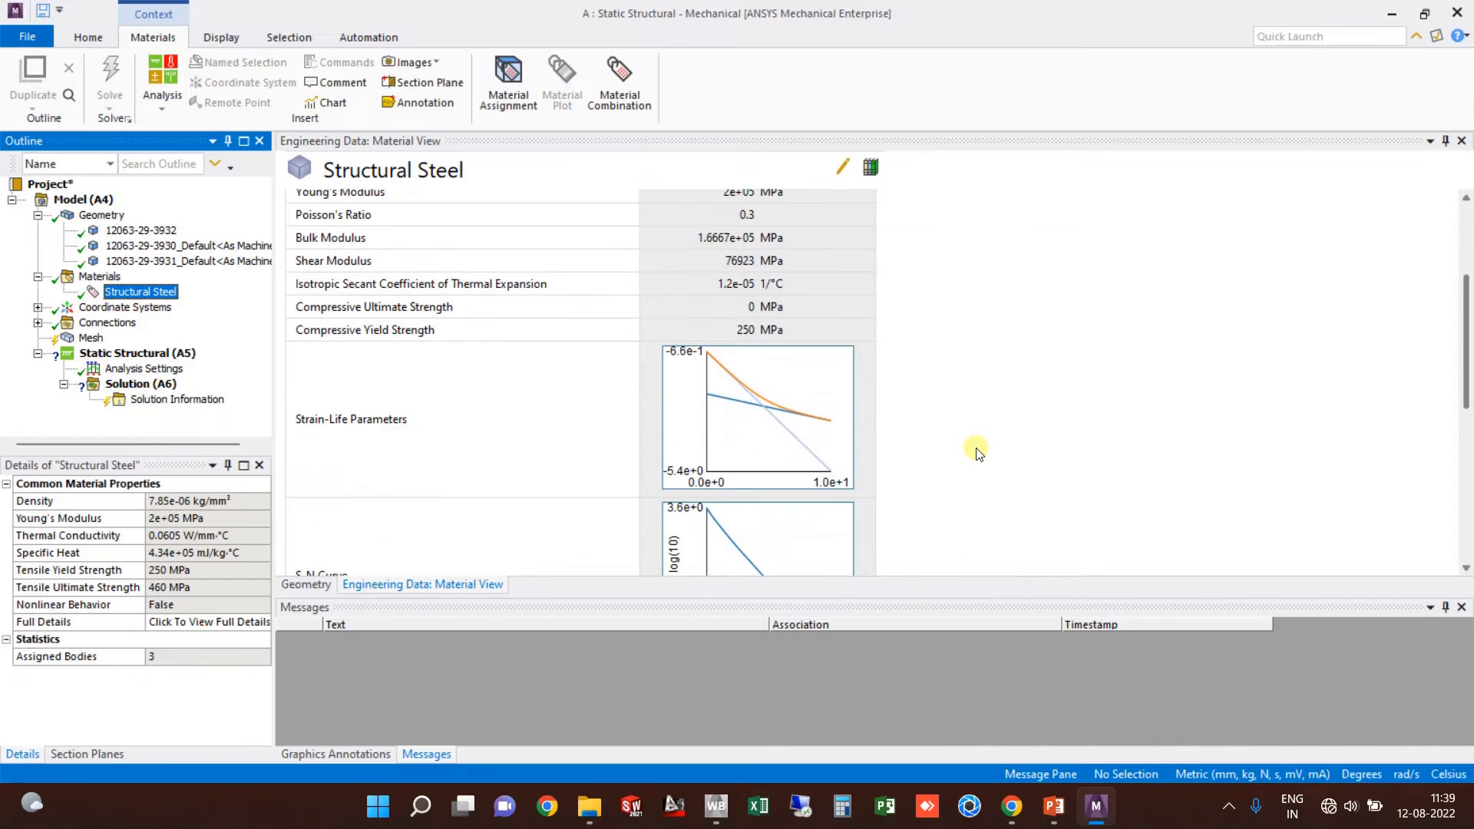
scroll(973, 452, "up", 1)
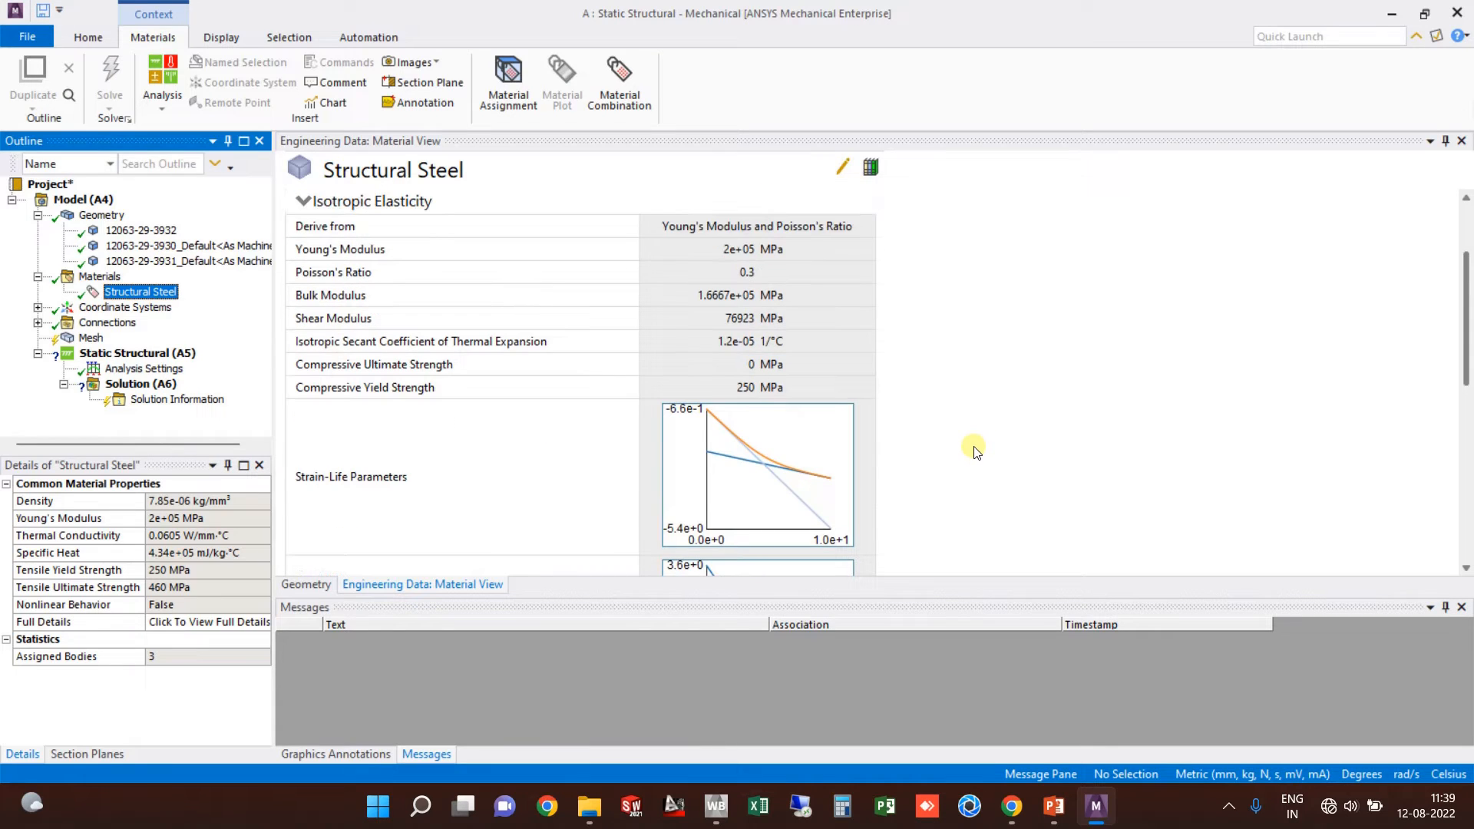
left_click(107, 323)
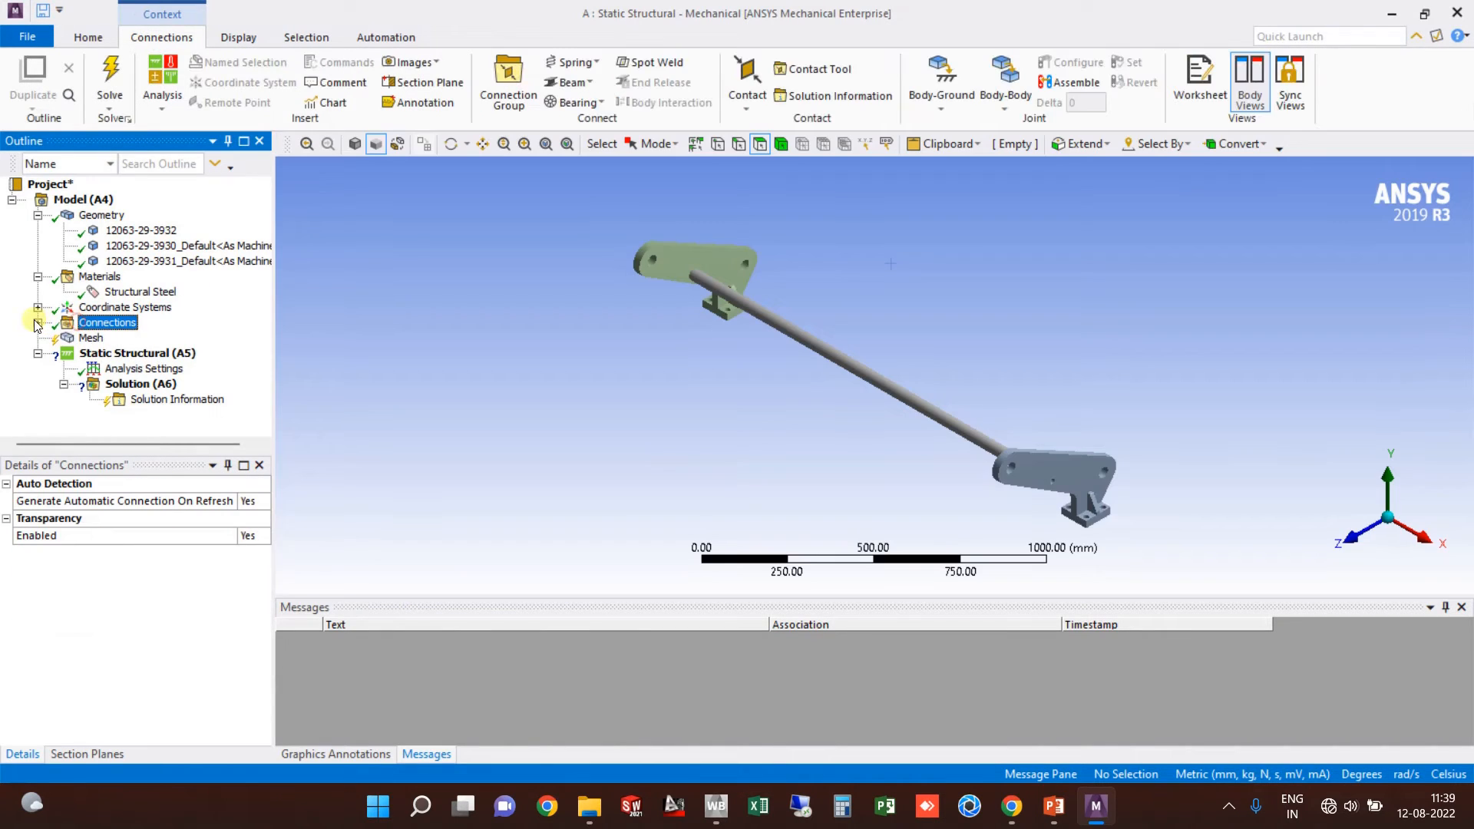
Step: Inspect Contact Region and Contact Region 2 between rod and bracket plates, then reselect Contacts
left_click(38, 323)
left_click(123, 338)
left_click(63, 337)
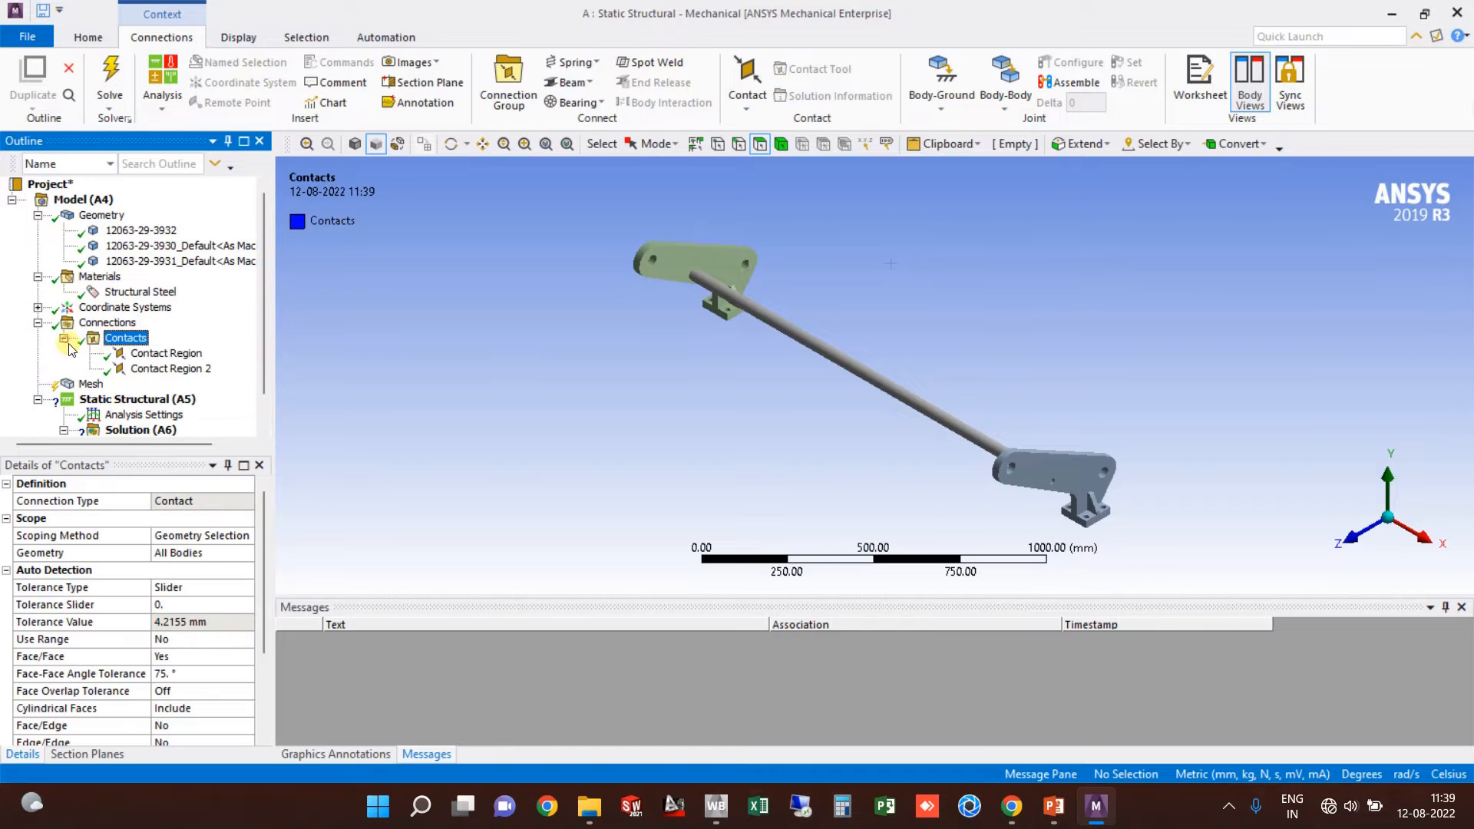
left_click(164, 353)
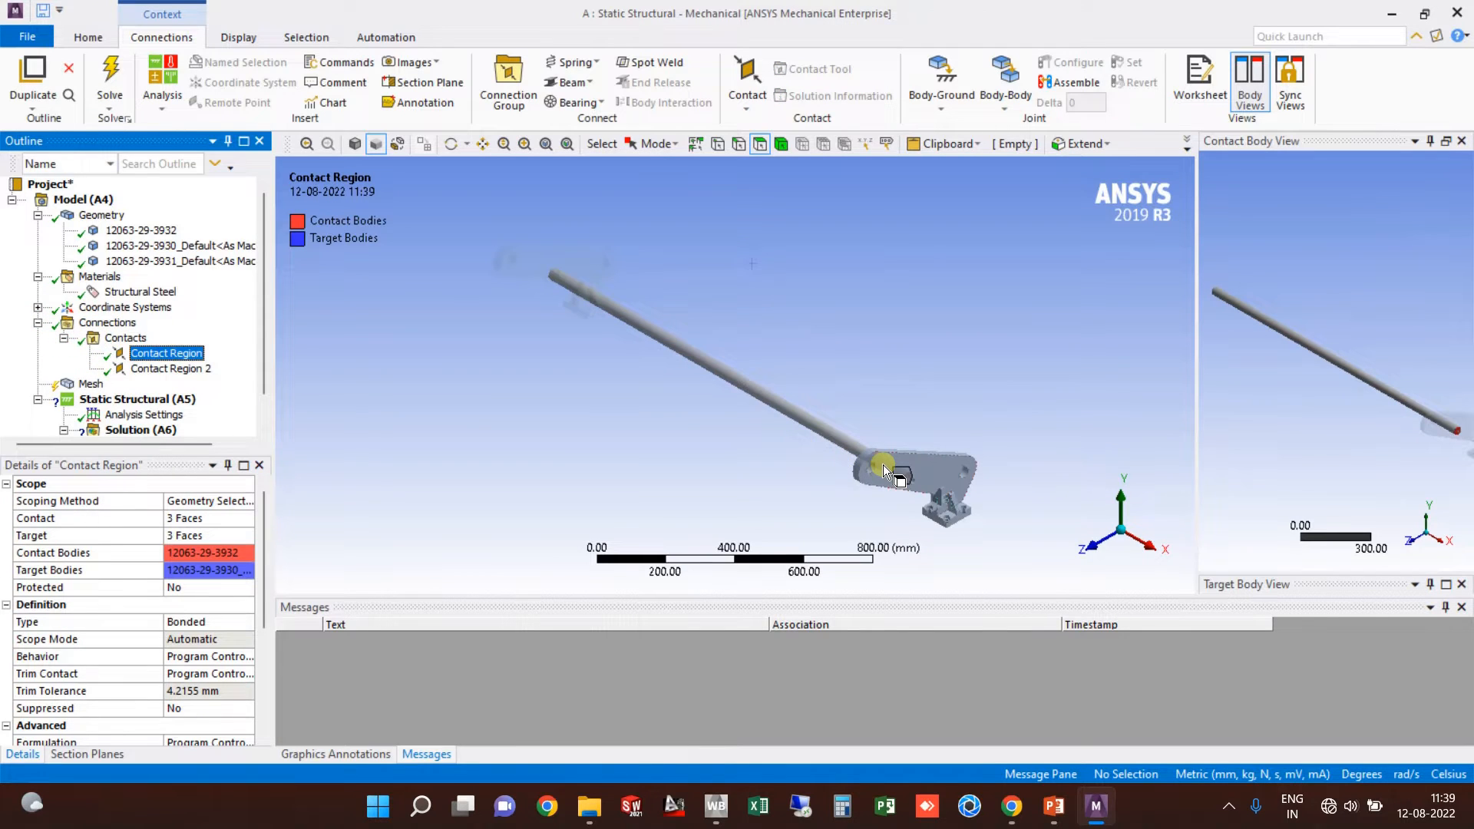
middle_click_drag(883, 464, 814, 299)
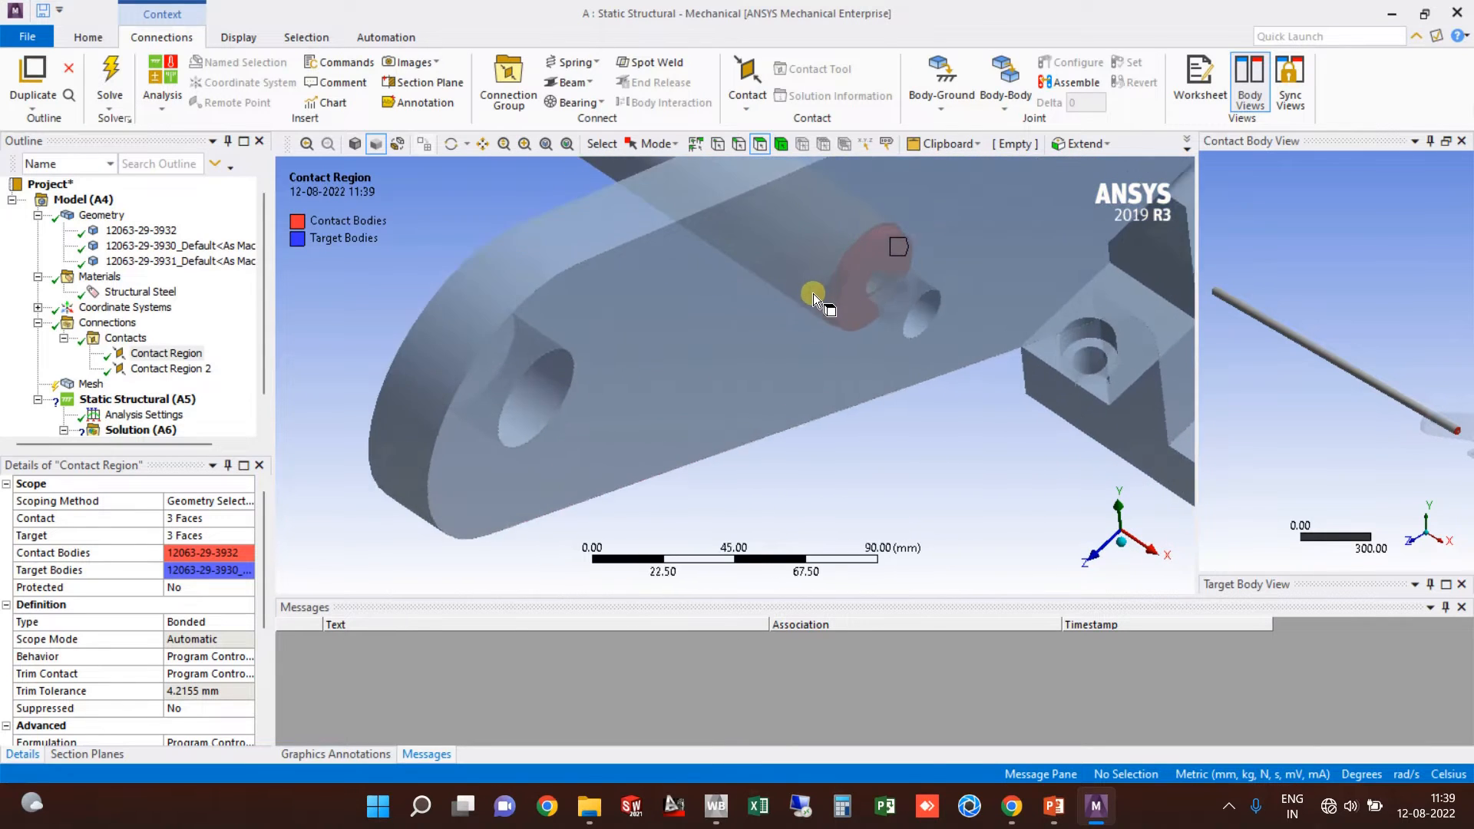
scroll(882, 264, "up", 2)
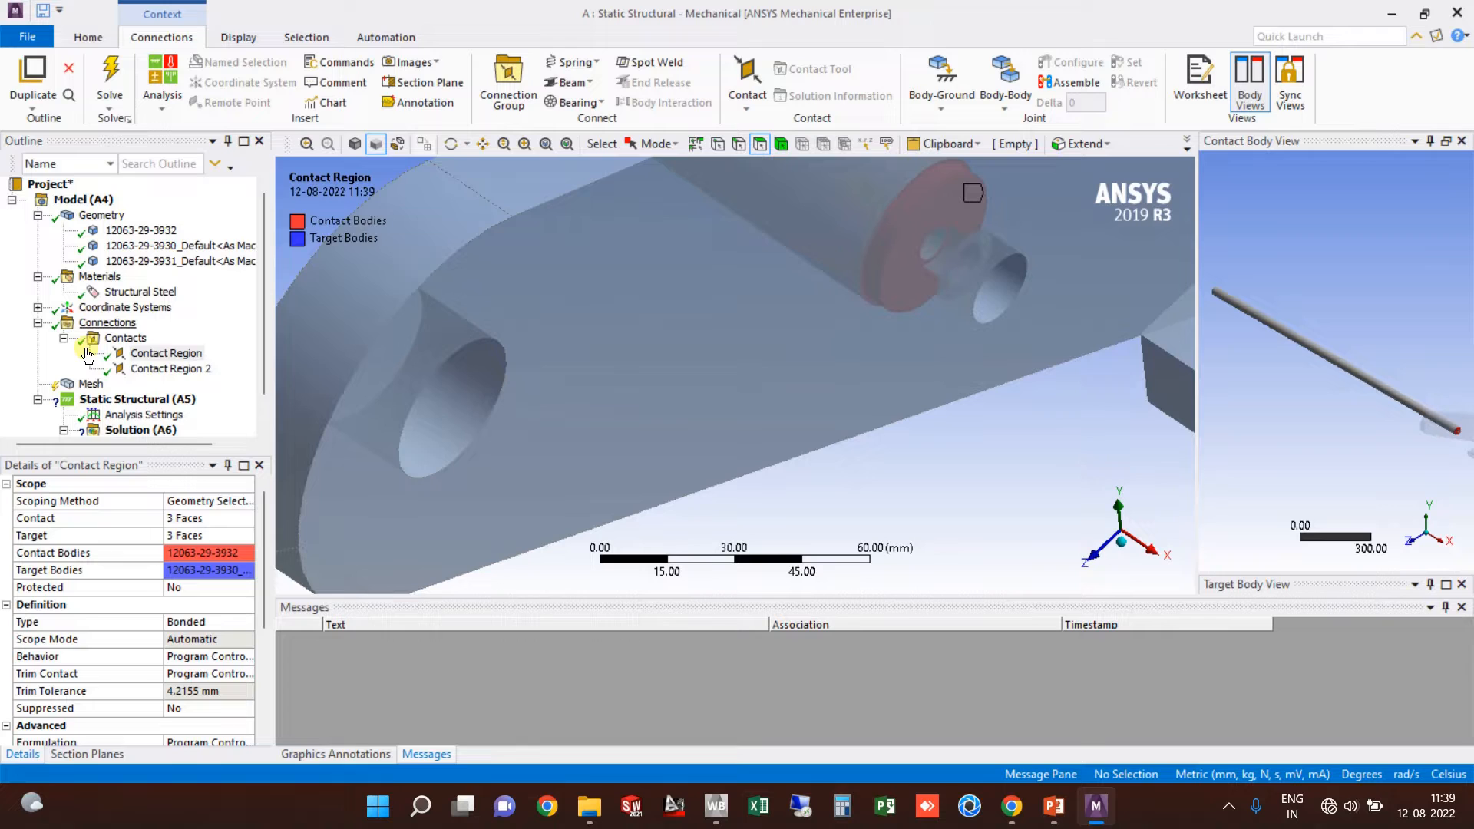
left_click(162, 369)
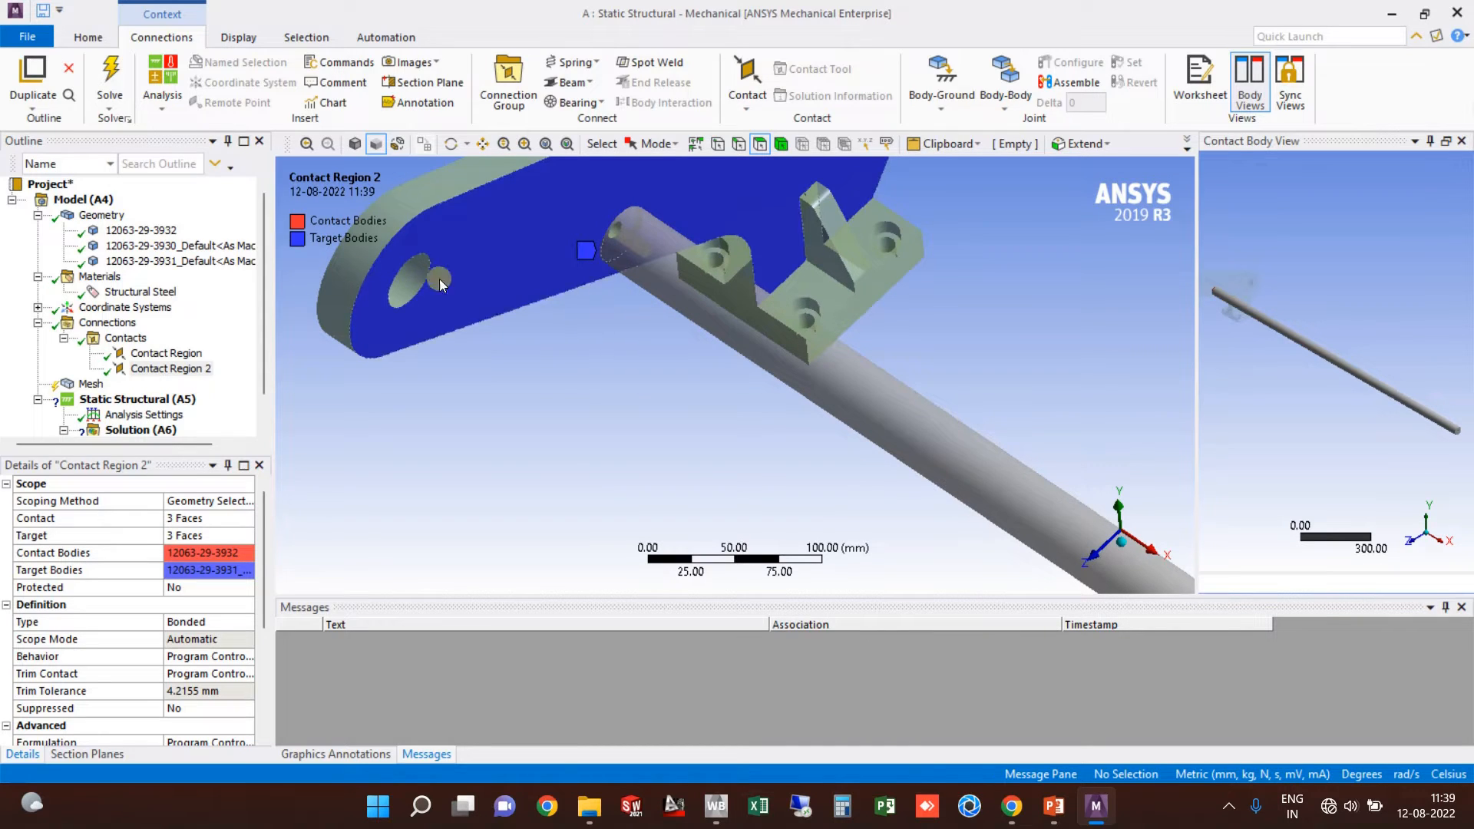
left_click(64, 339)
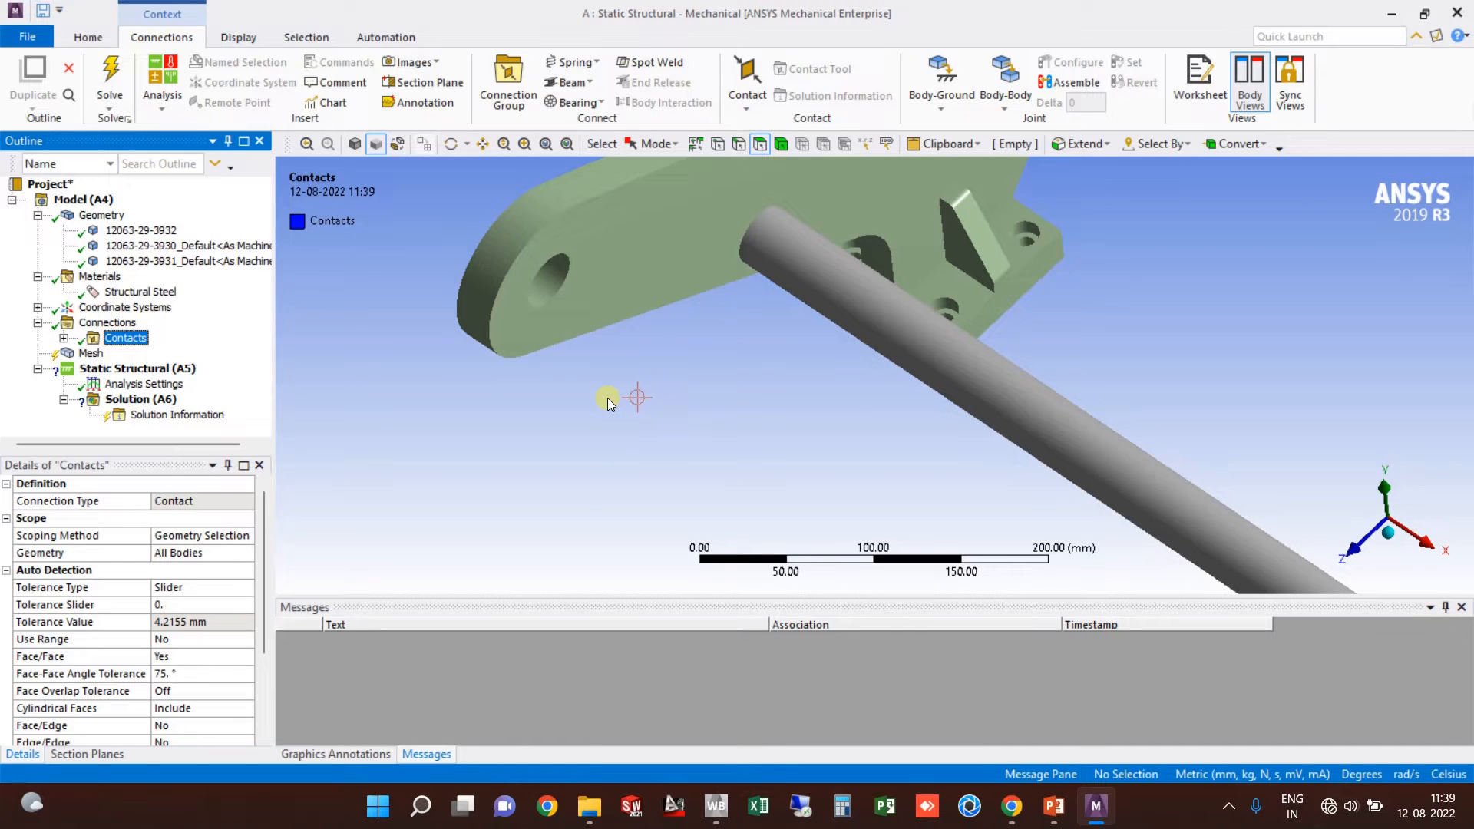
left_click(747, 113)
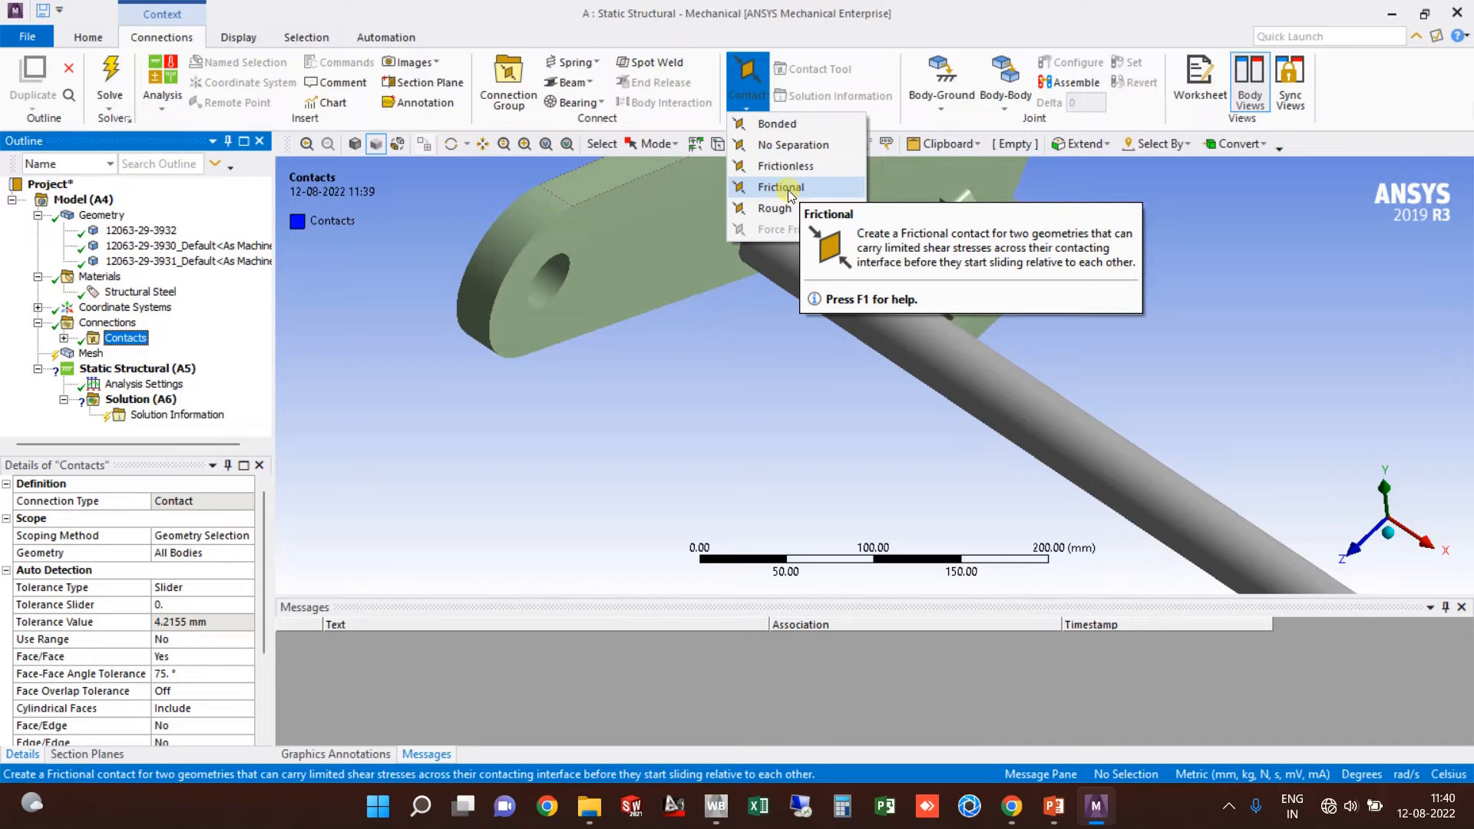
left_click(1183, 277)
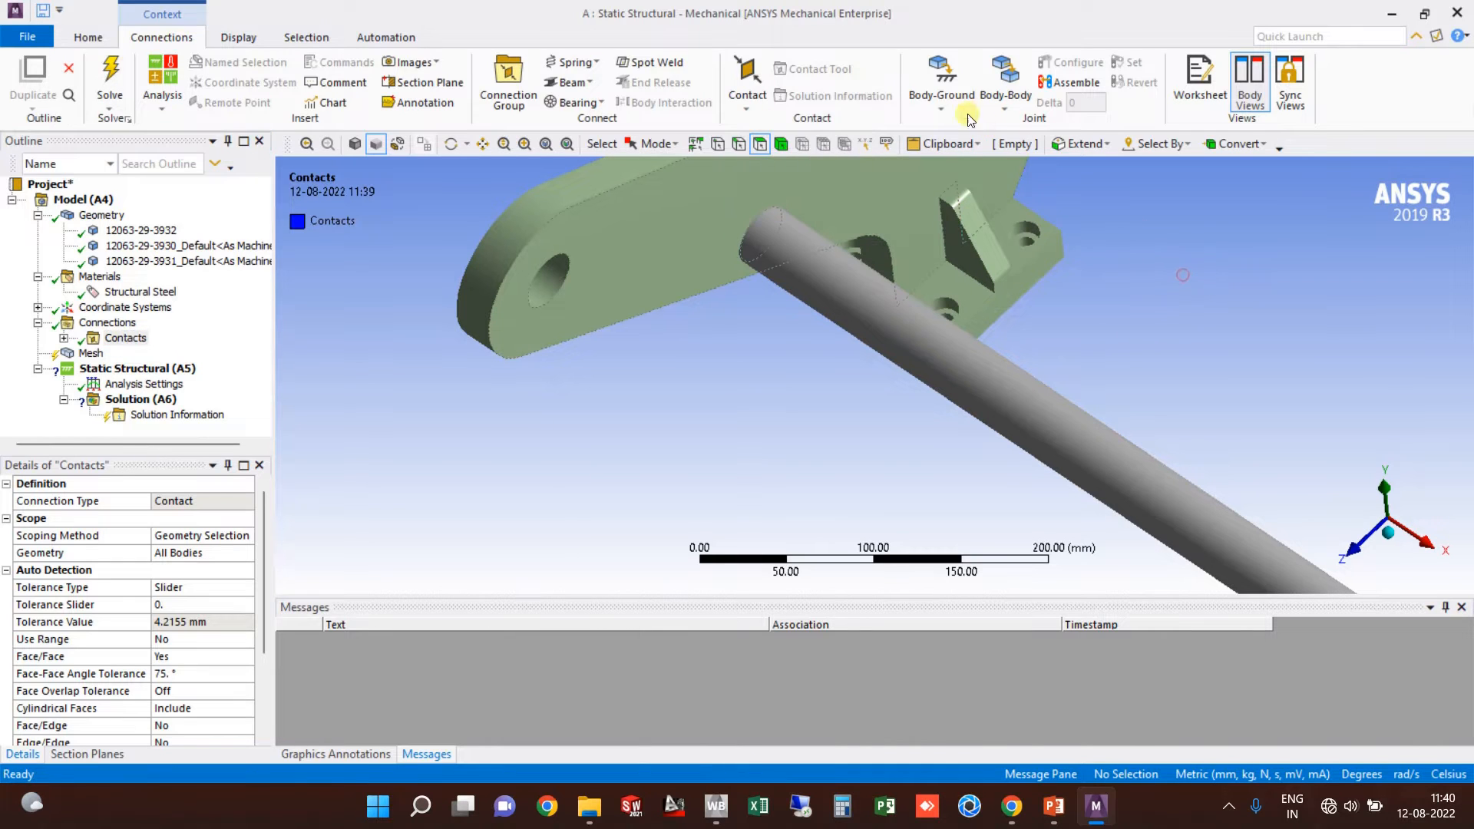
left_click(927, 106)
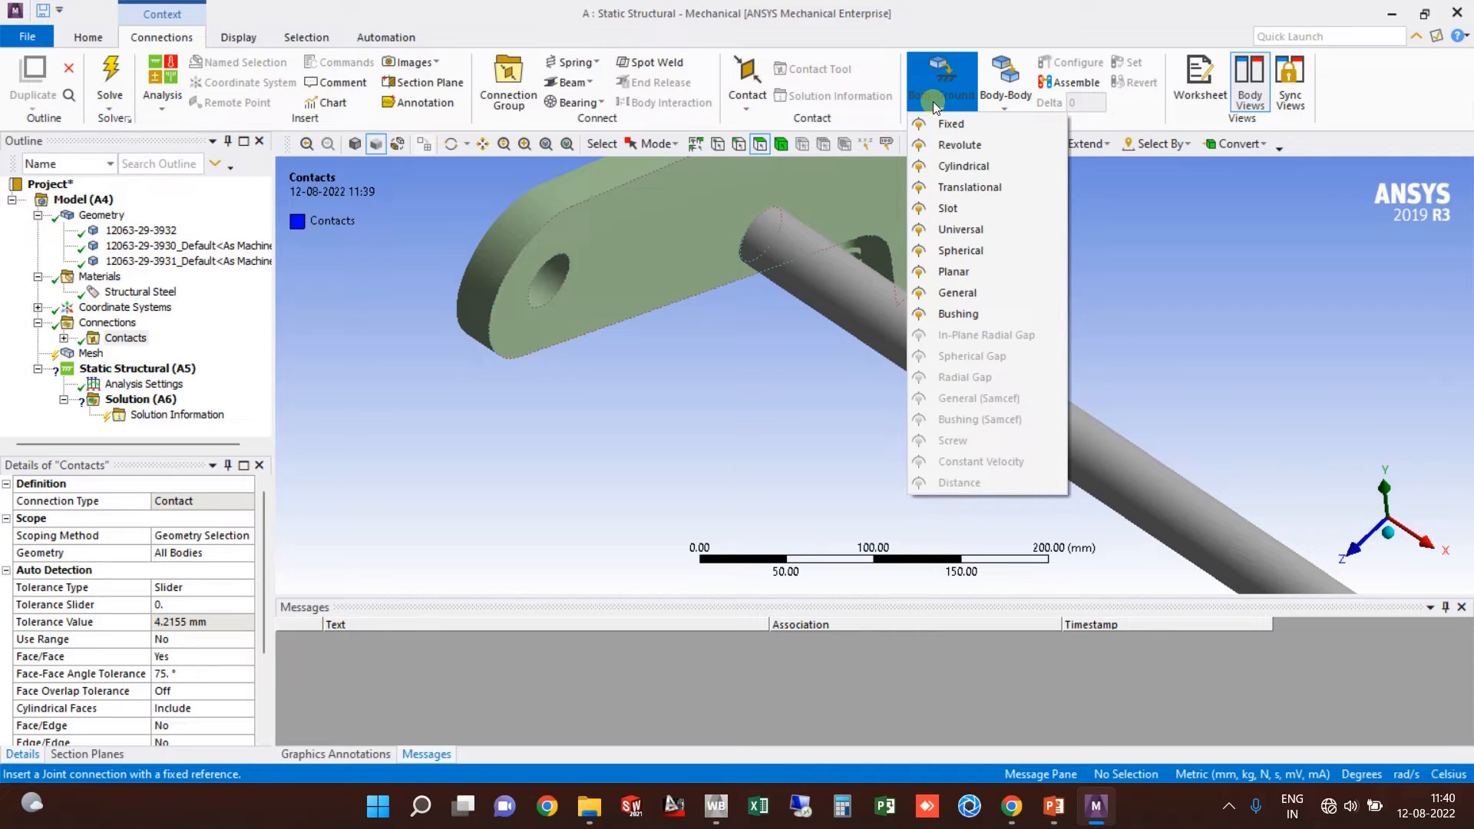
left_click(1012, 108)
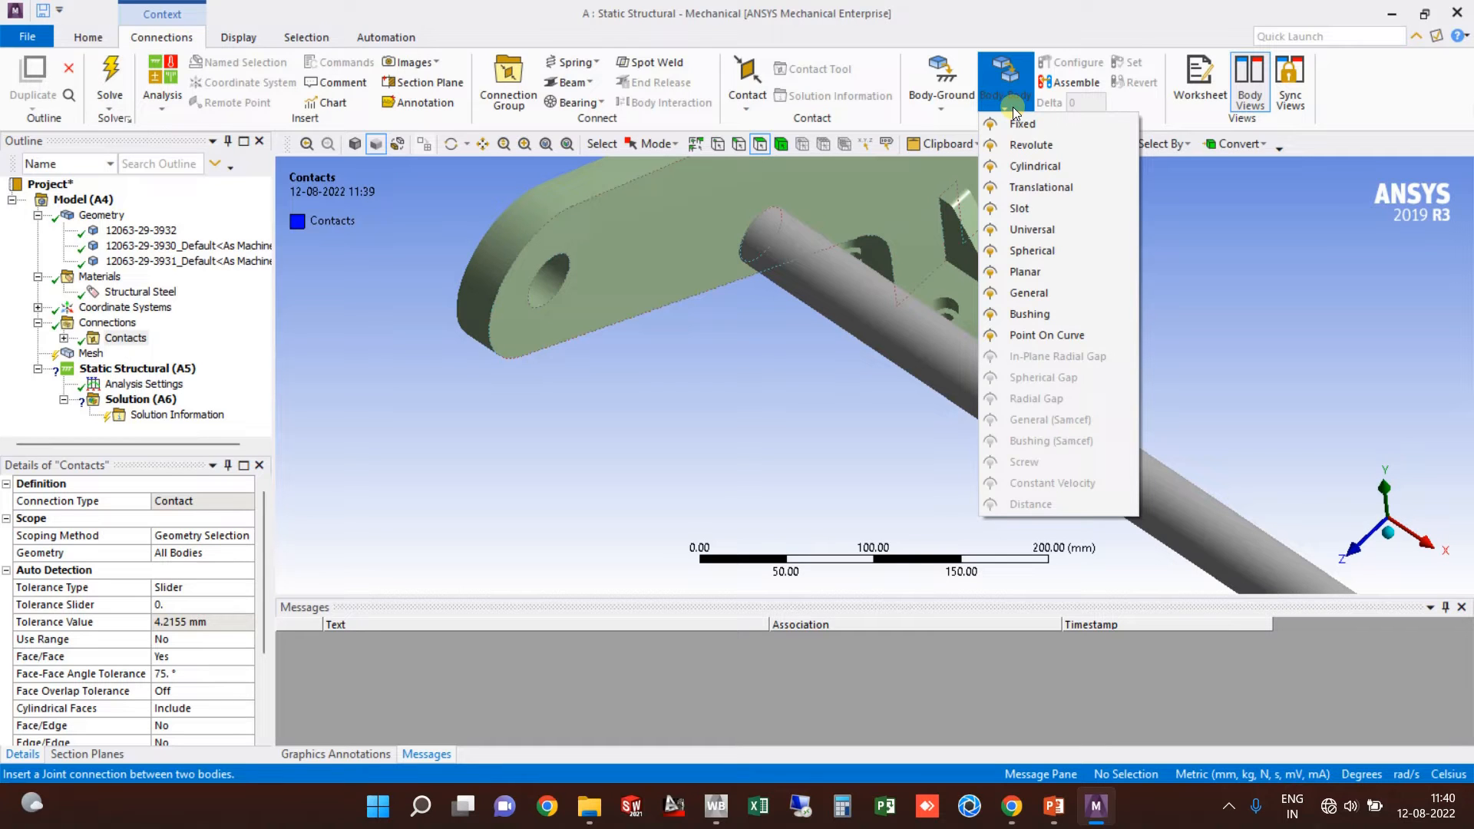
left_click(705, 384)
scroll(718, 380, "down", 4)
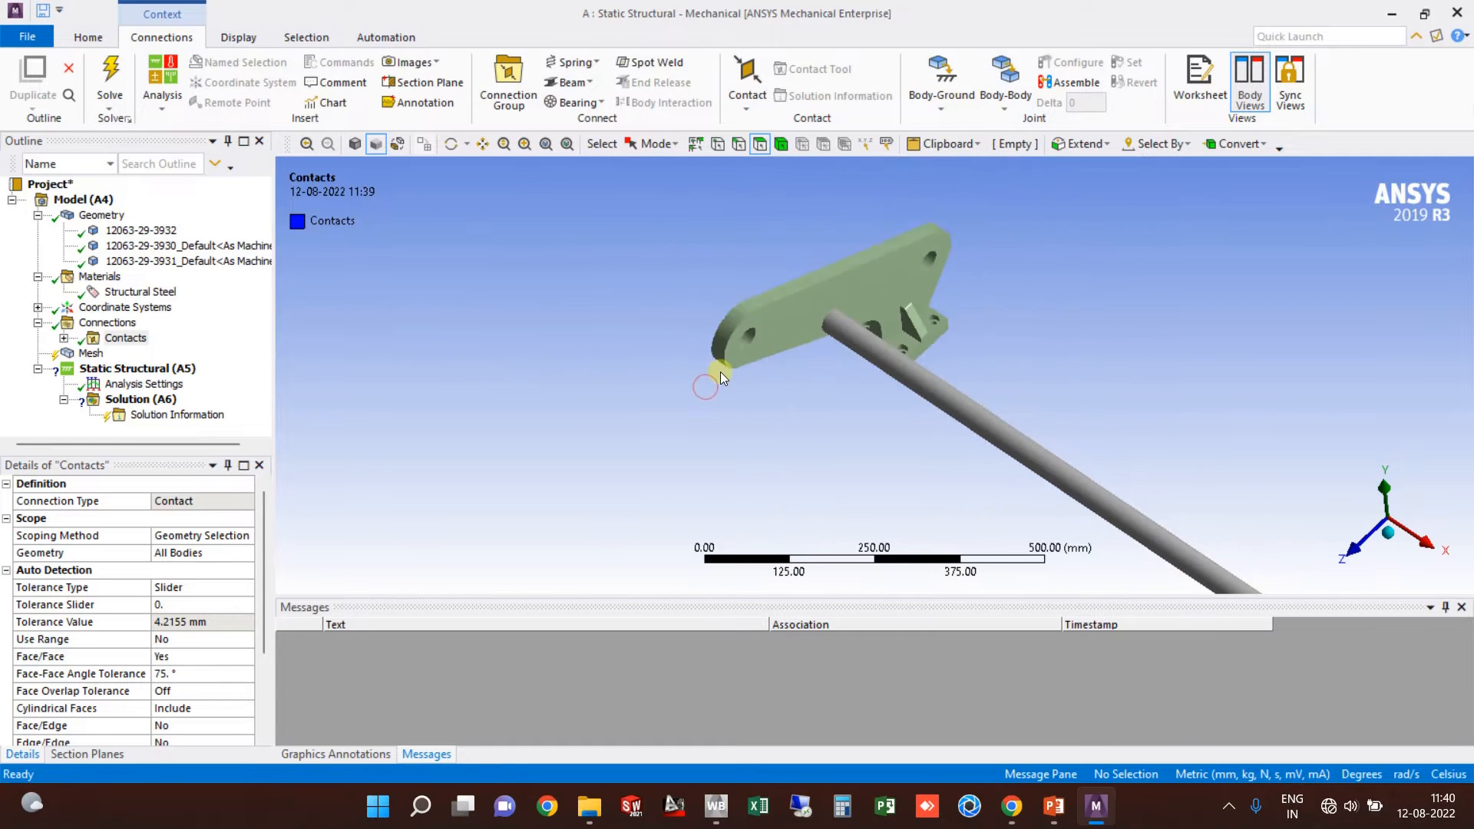
scroll(718, 372, "down", 2)
middle_click_drag(767, 381, 827, 183)
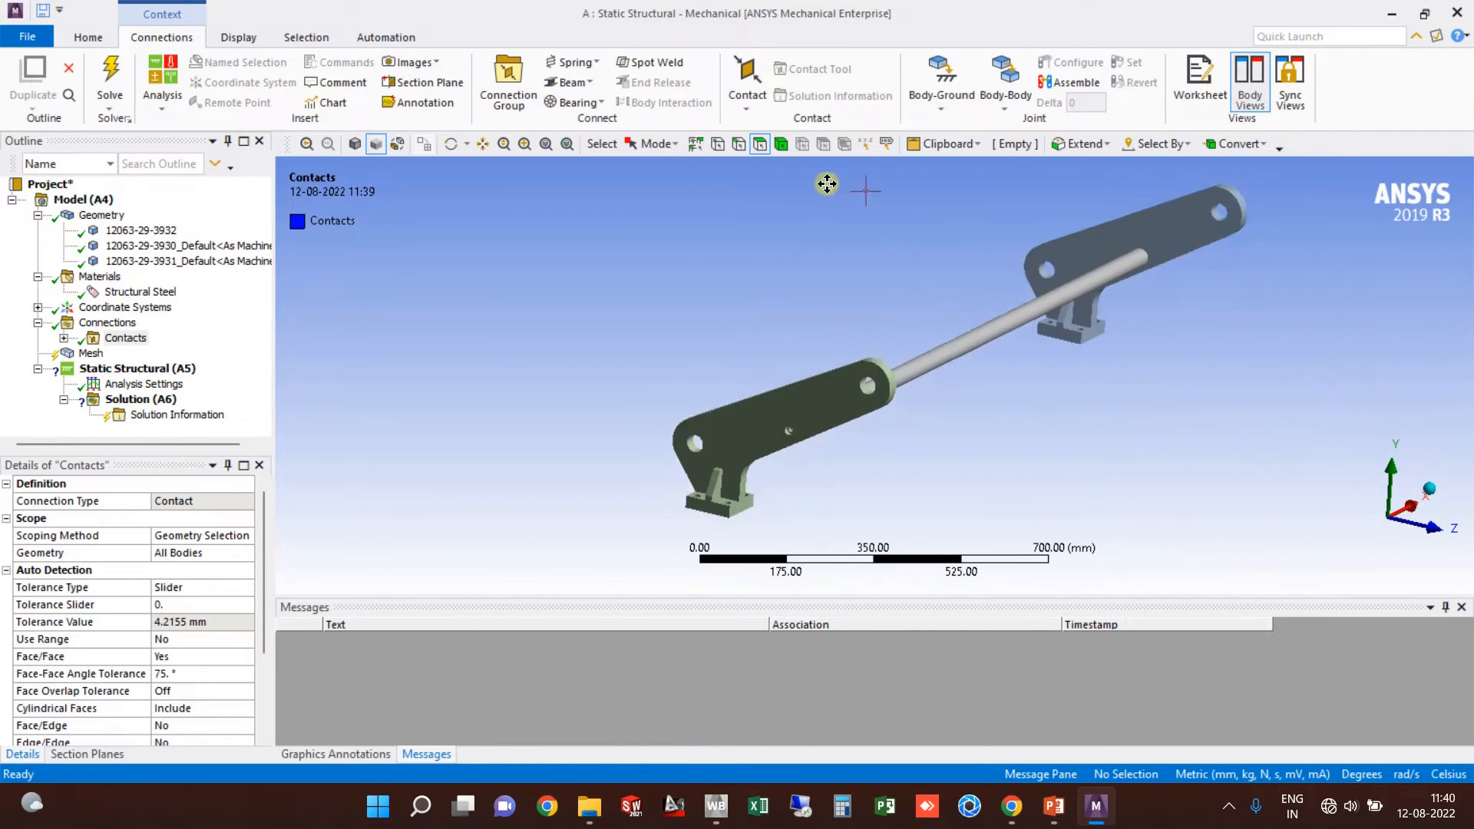
scroll(836, 315, "down", 2)
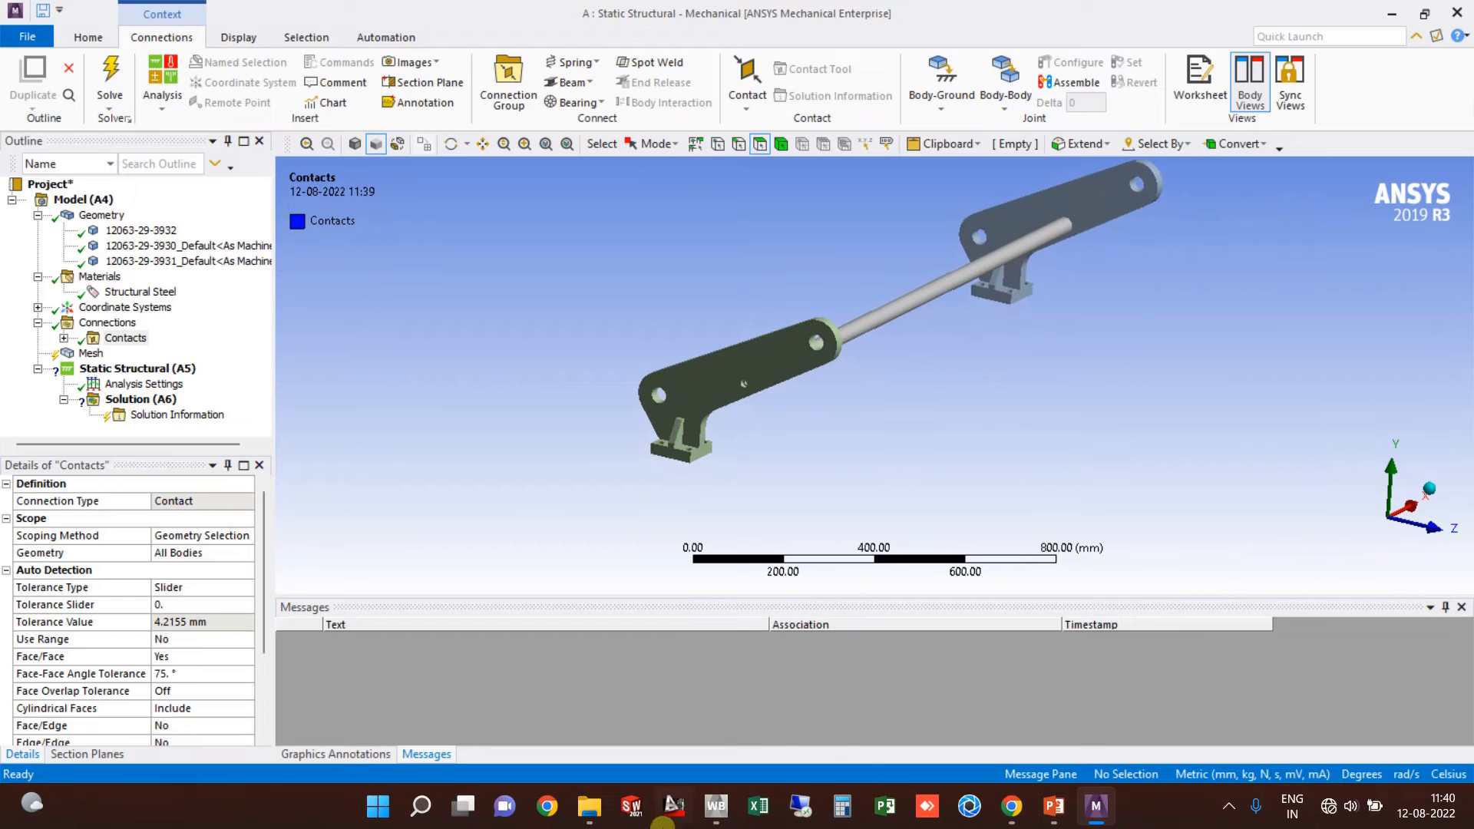
mouse_move(589, 806)
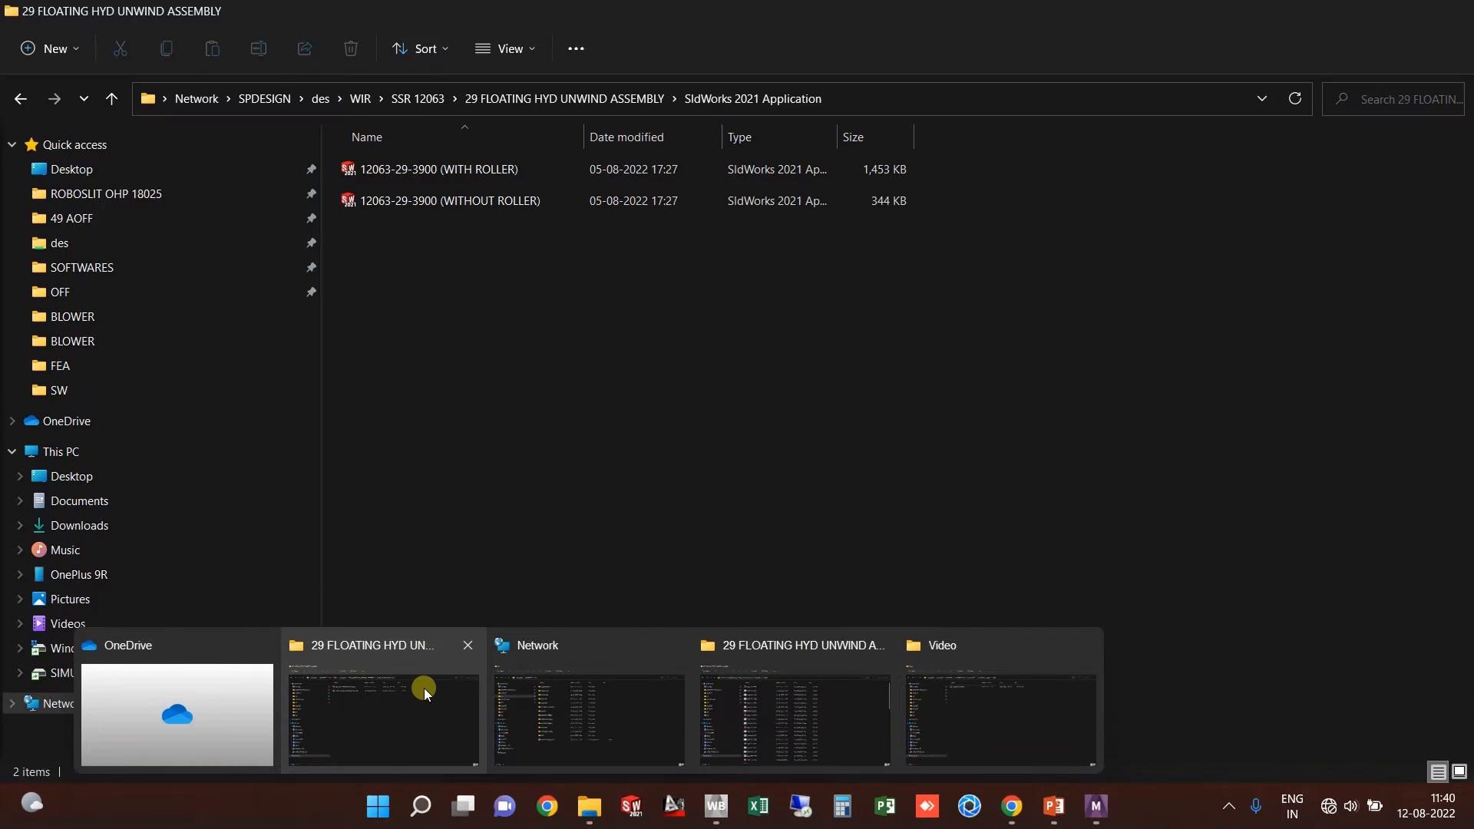
Step: Go up to SSR 12063, enter ANALYSIS REPORT and open the BRACKET-ANALYSIS presentation
mouse_move(776, 736)
left_click(426, 694)
left_click(510, 97)
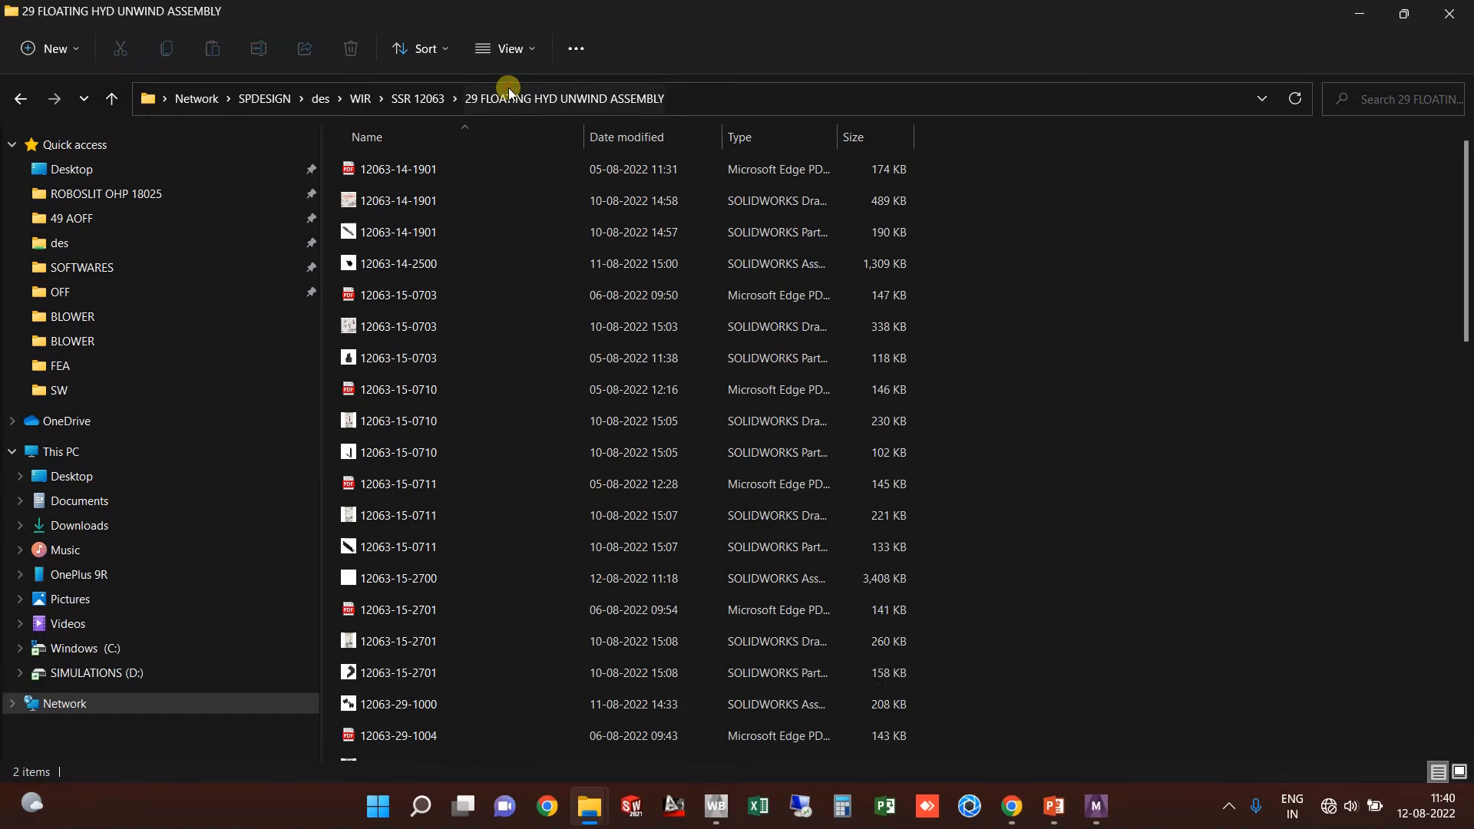
left_click(417, 105)
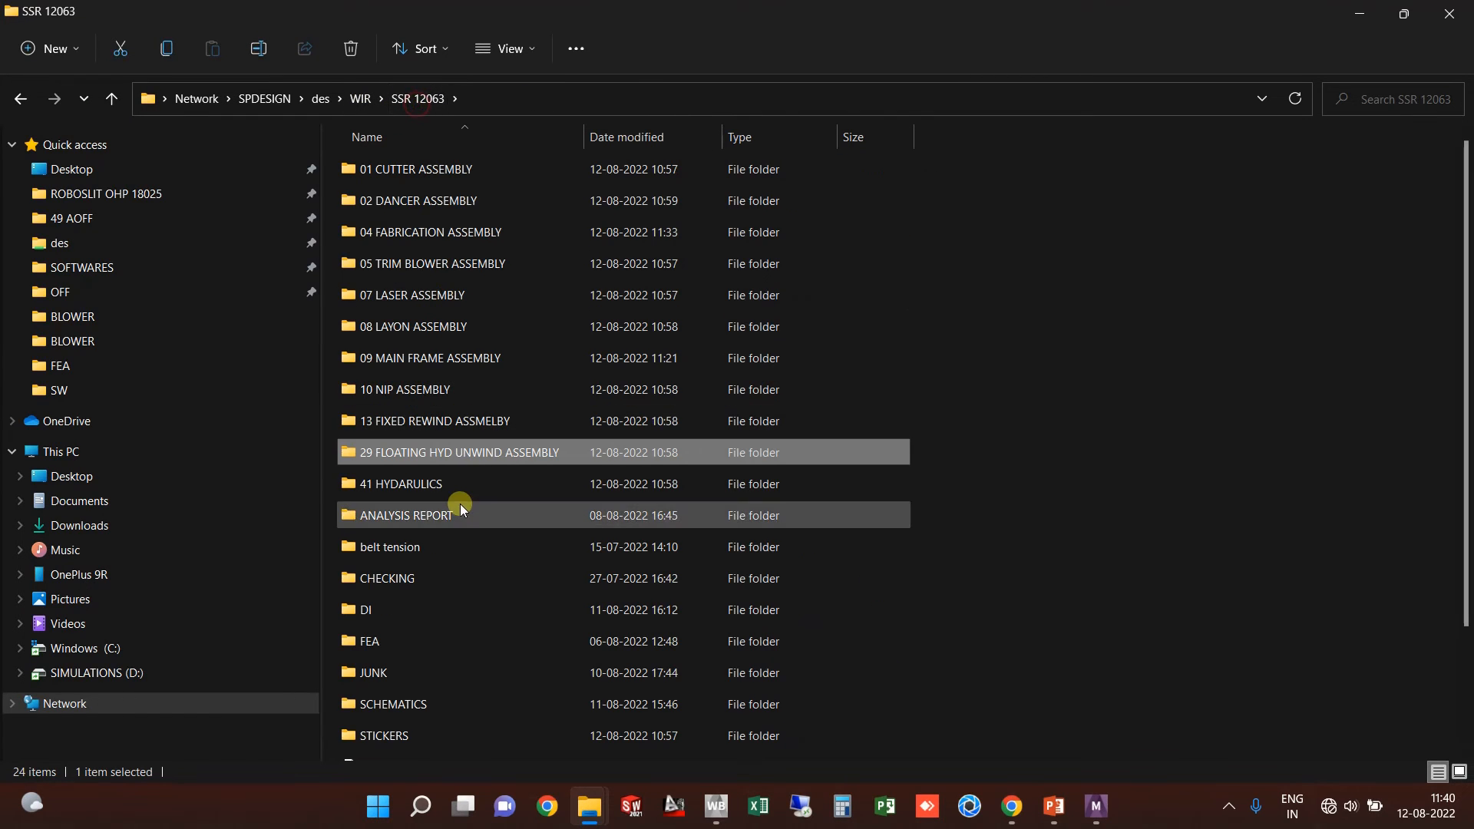
double_click(450, 527)
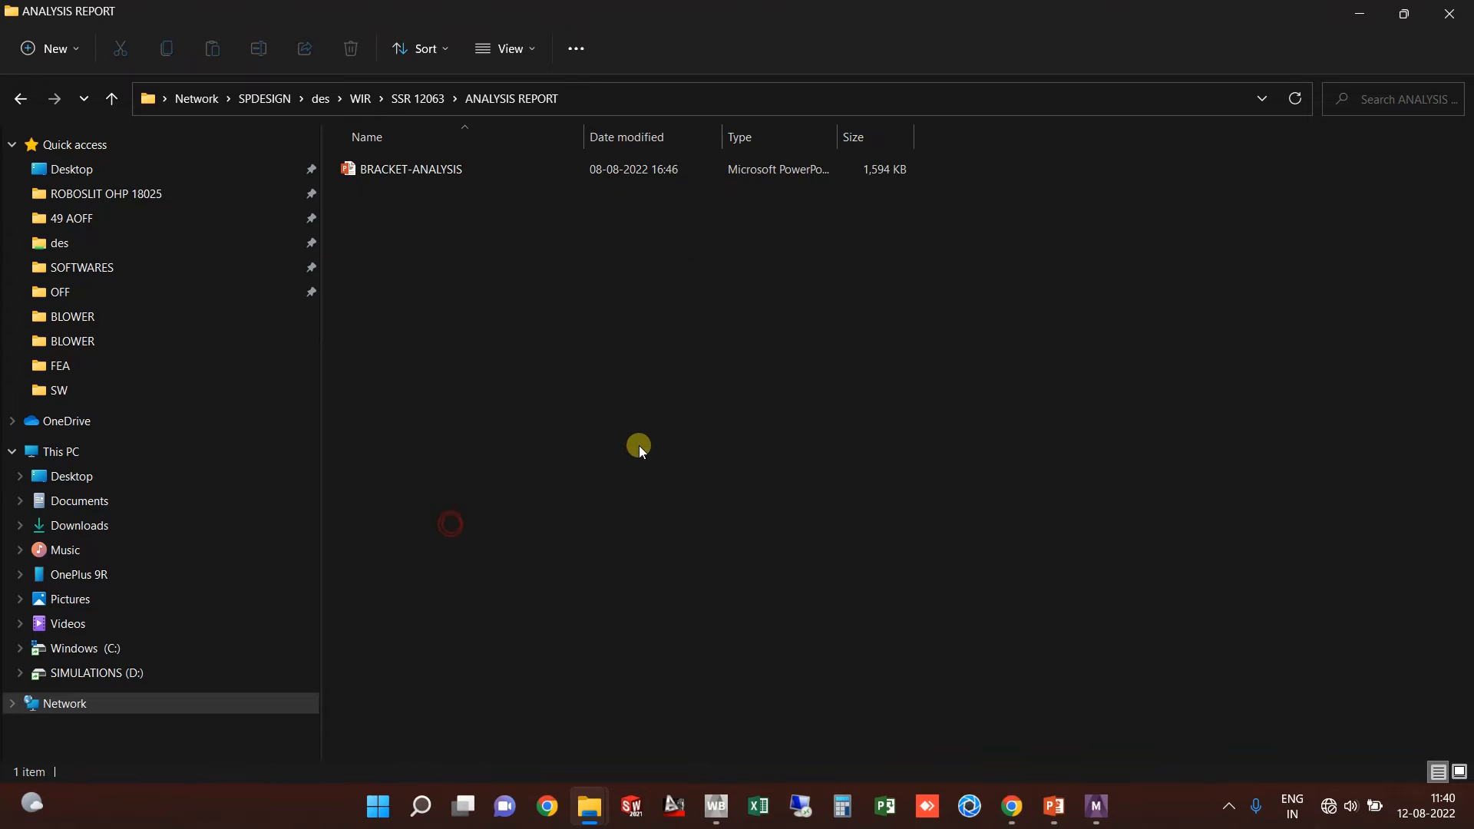
left_click(470, 167)
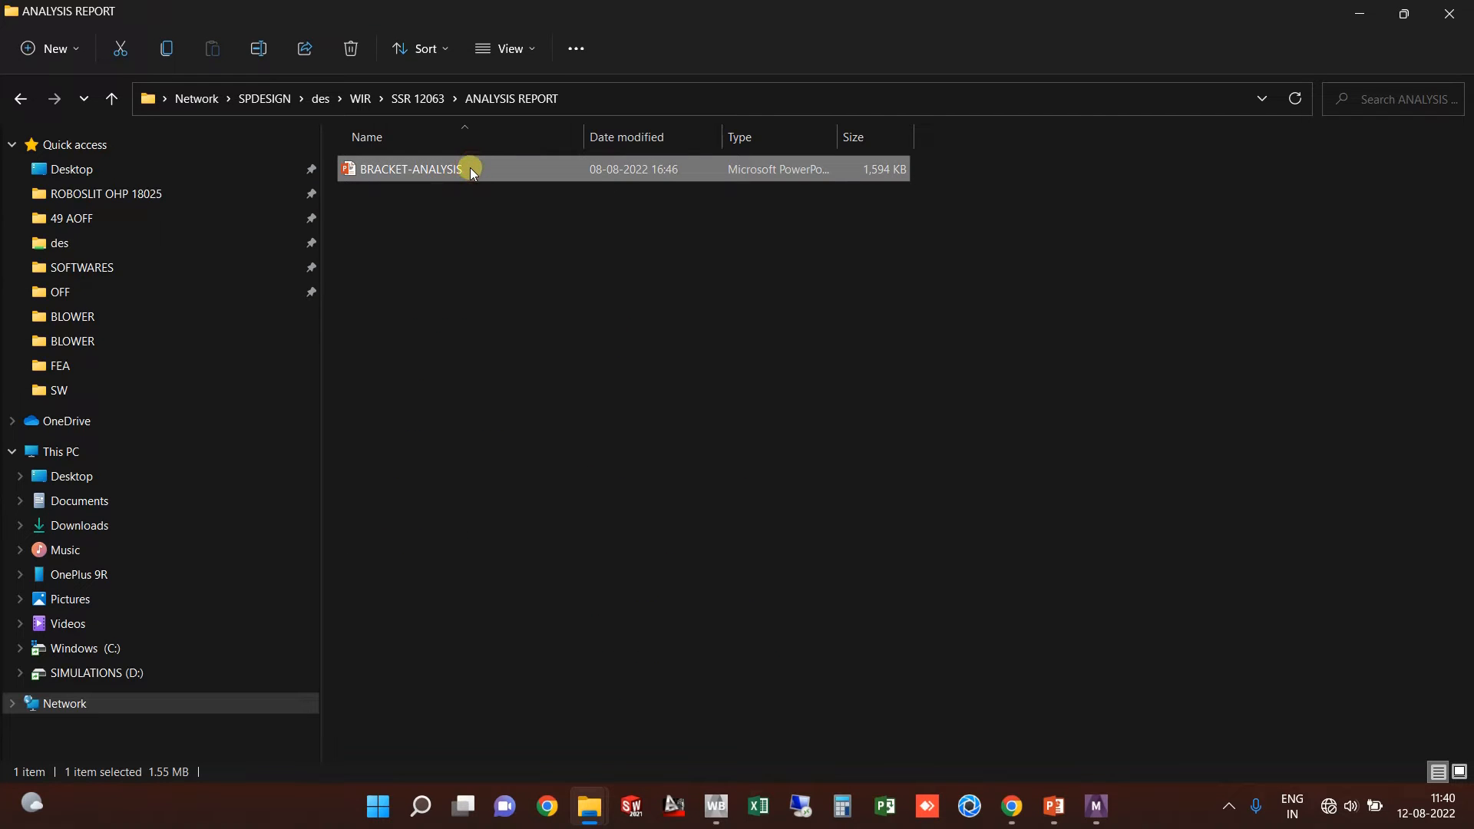
double_click(470, 167)
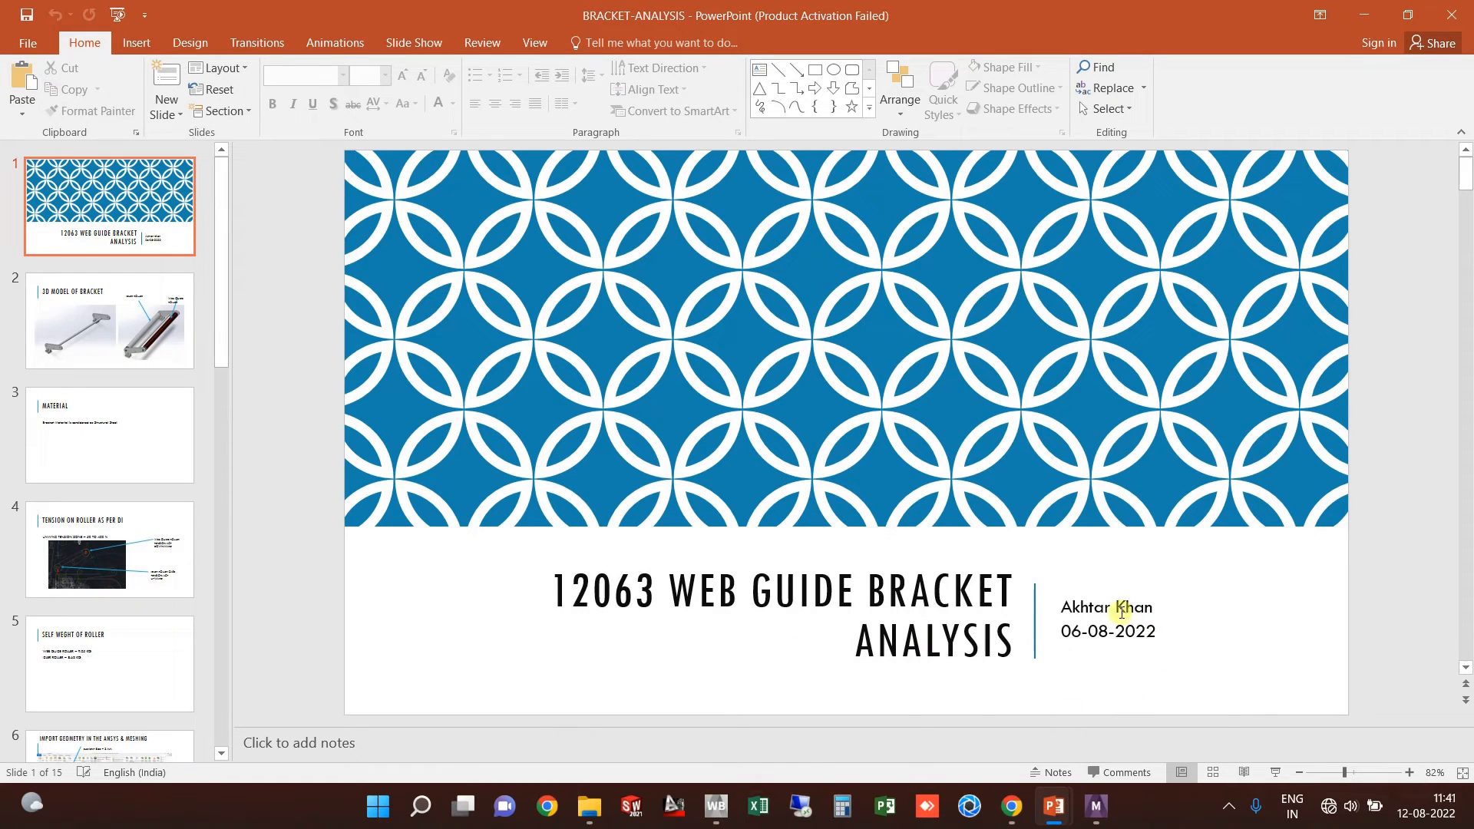
Step: Insert a line with the contact phone number between the title slide's author name and date
left_click(1154, 607)
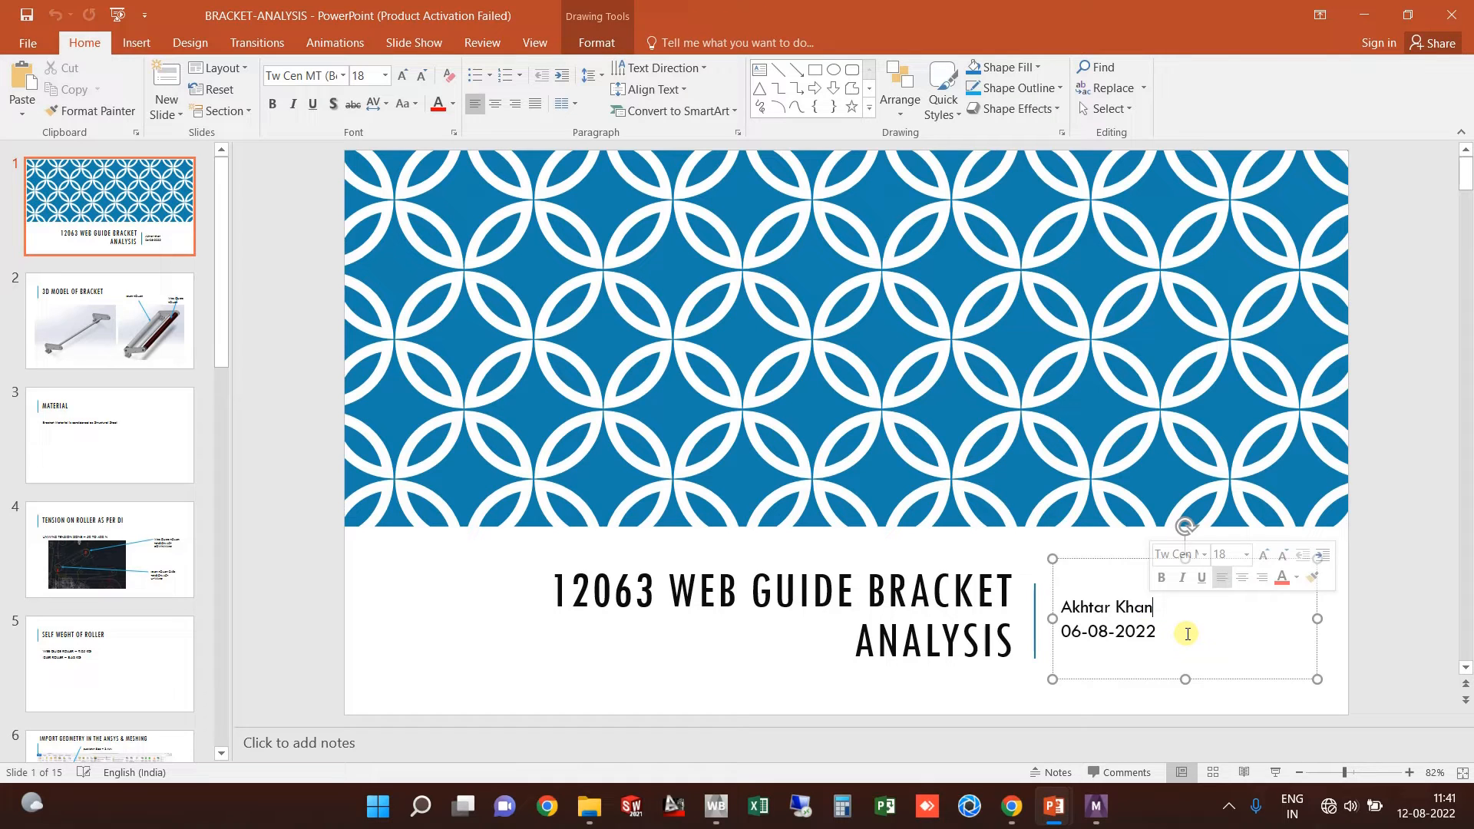
key("Return")
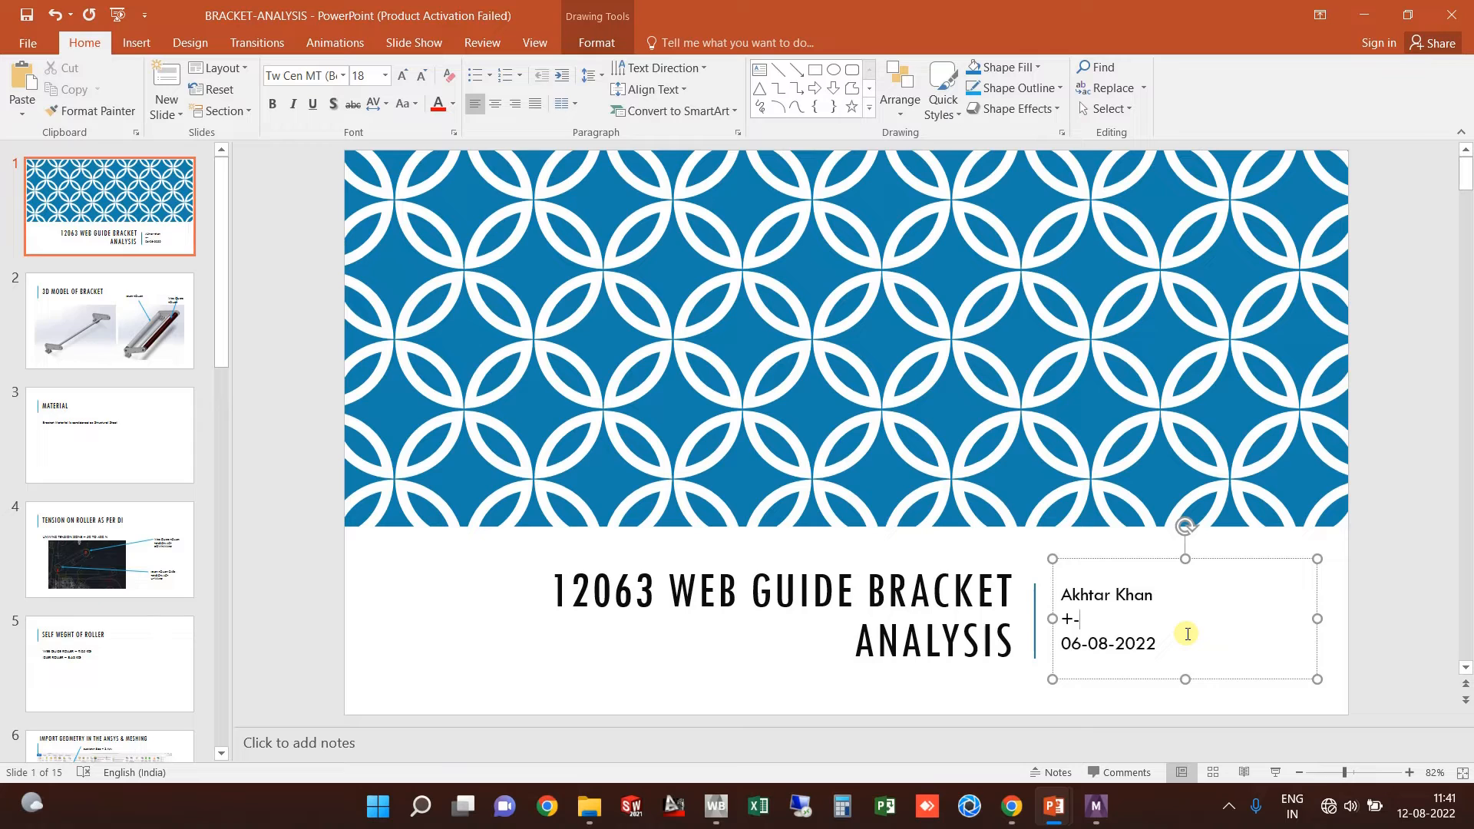
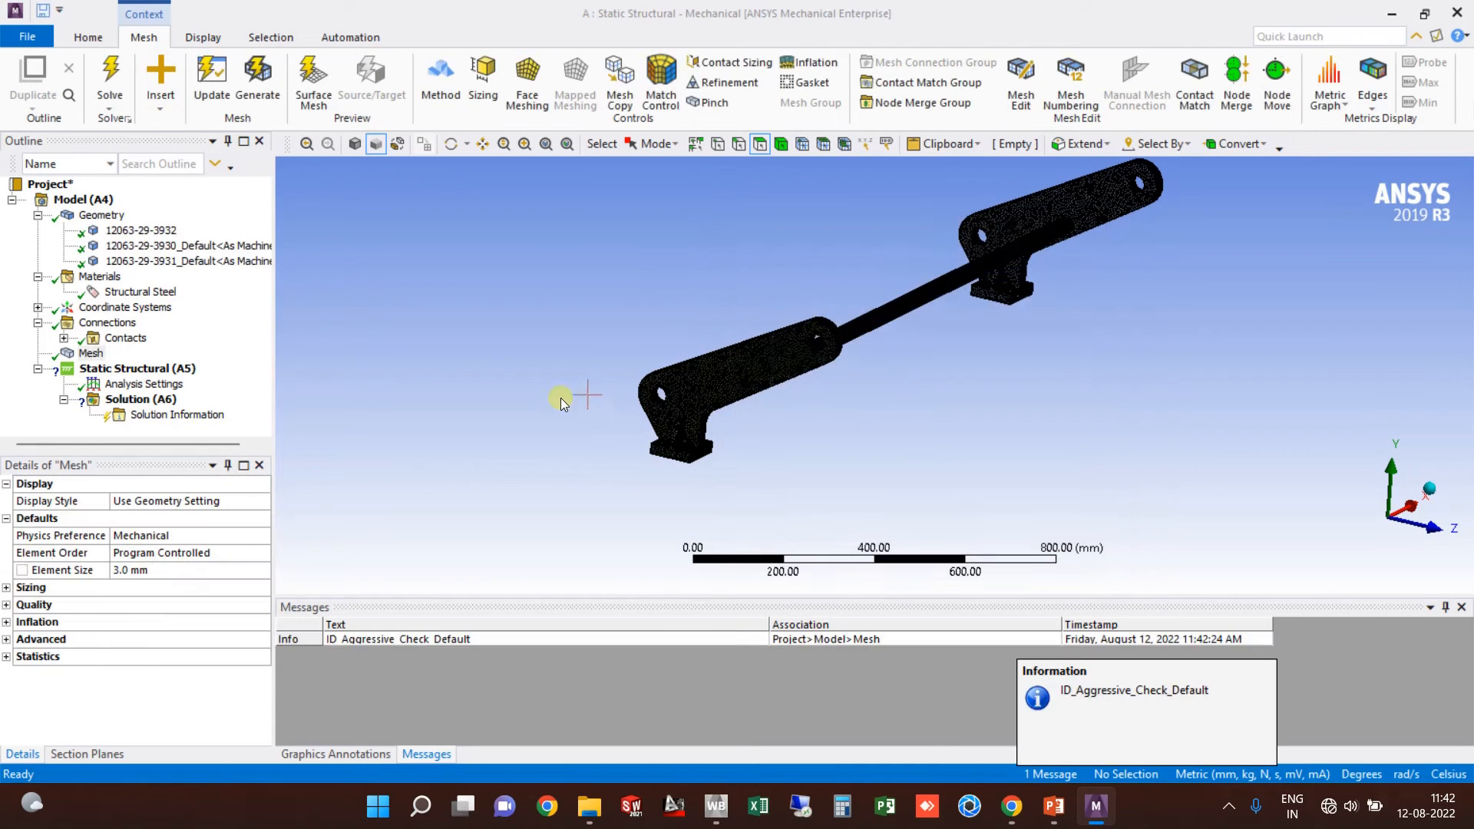
Step: Orbit the 3.0 mm tetrahedral mesh and pan along the rod toward the other bracket
scroll(633, 410, "up", 8)
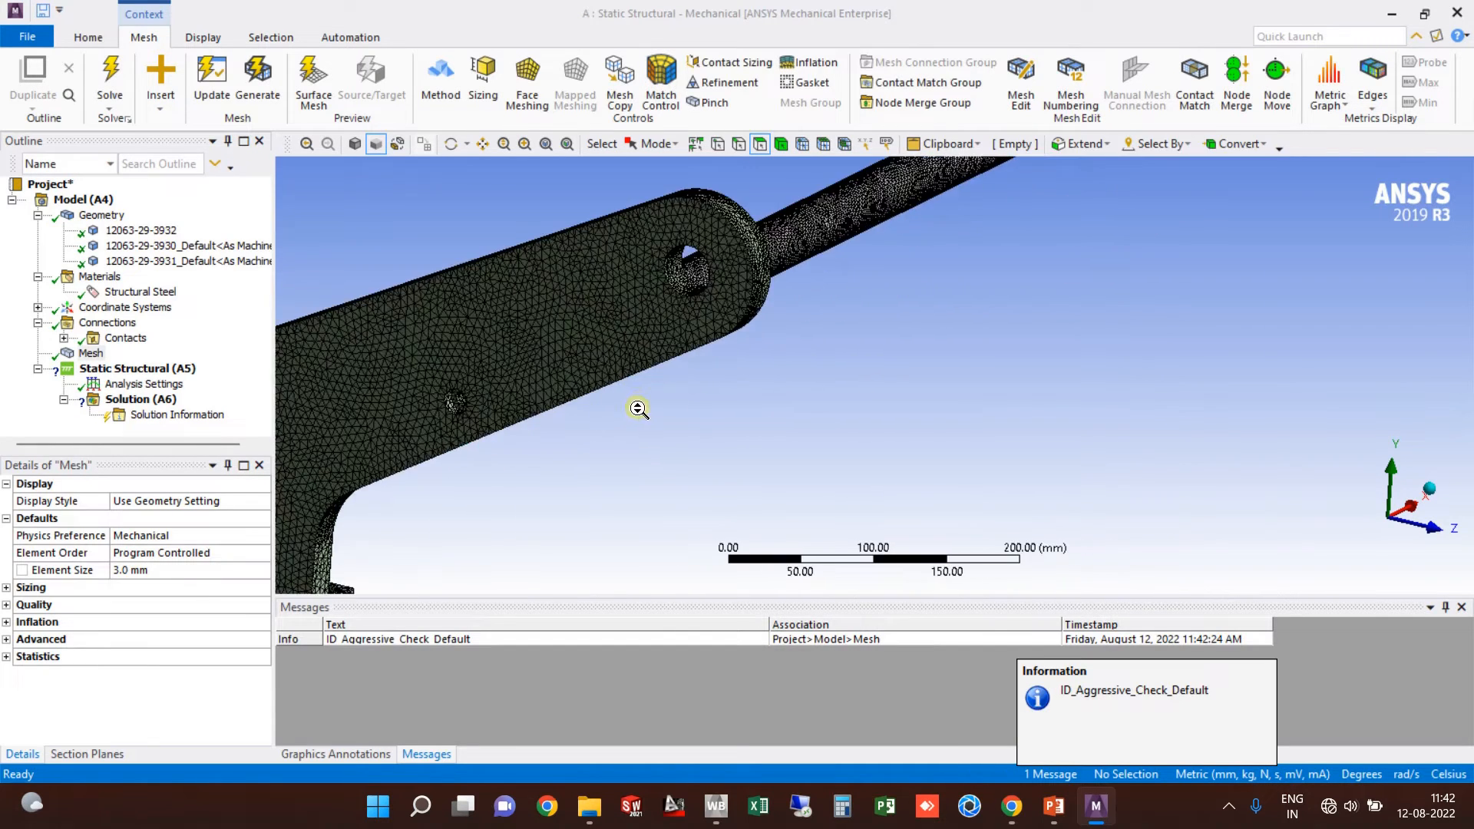
middle_click_drag(825, 301, 821, 356)
scroll(821, 357, "down", 2)
mouse_move(820, 356)
middle_mouse_down("ctrl")
mouse_move(772, 359)
mouse_move(483, 486)
mouse_move(496, 552)
middle_mouse_up("ctrl")
middle_click_drag(1148, 330, 655, 523, "ctrl")
middle_click_drag(1106, 356, 1050, 453, "ctrl")
scroll(1026, 373, "up", 2)
scroll(1030, 369, "up", 2)
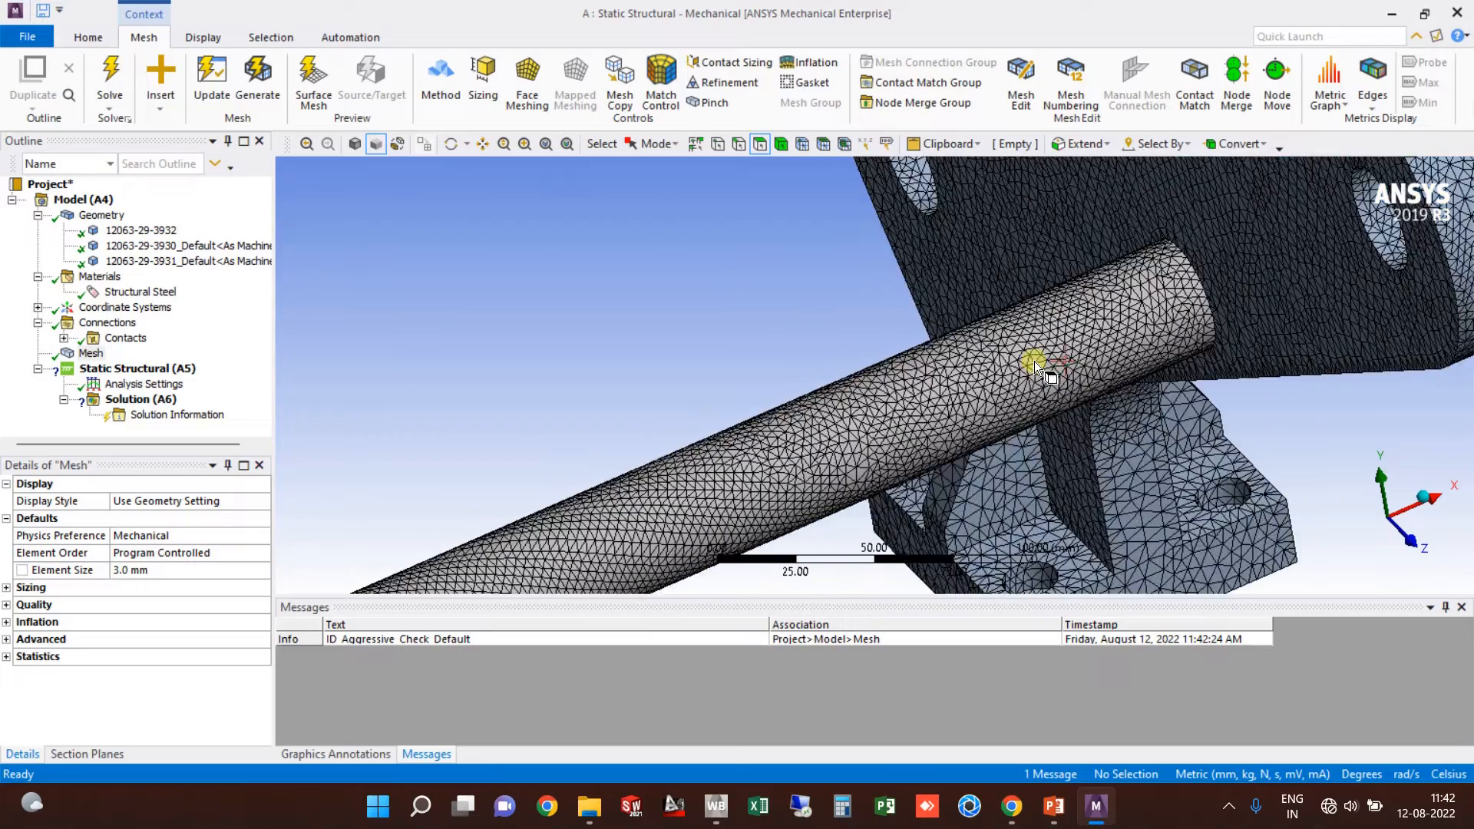
Step: Zoom in on the bracket's mounting holes from above to inspect the mesh
middle_click_drag(1037, 357, 1084, 409)
middle_click_drag(875, 261, 1185, 619, "ctrl")
scroll(1104, 469, "up", 2)
scroll(969, 421, "up", 2)
middle_click_drag(1063, 353, 840, 345, "ctrl")
scroll(873, 342, "down", 6)
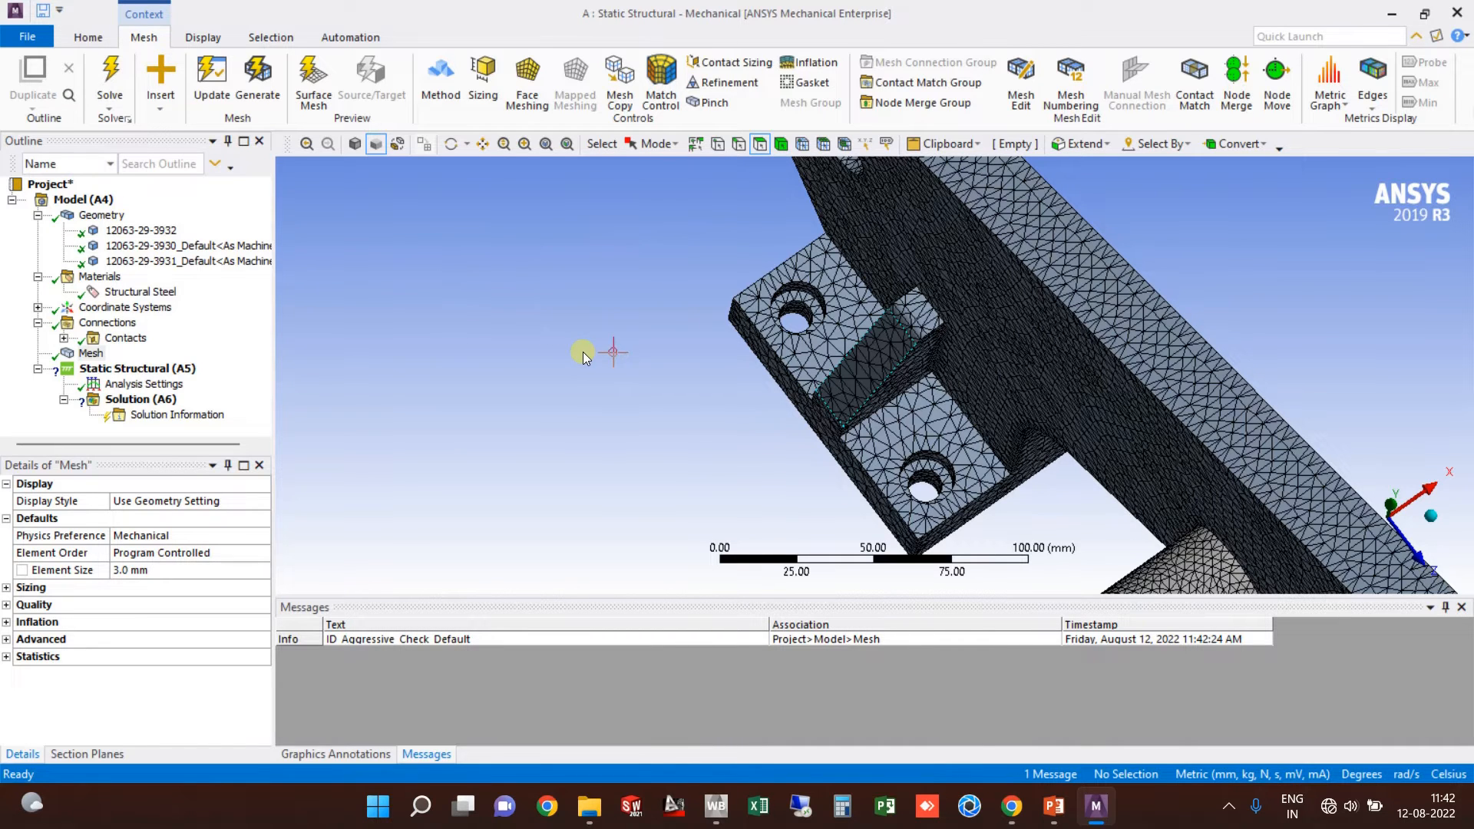
scroll(646, 374, "down", 3)
middle_click_drag(719, 368, 657, 379, "ctrl")
scroll(691, 380, "up", 3)
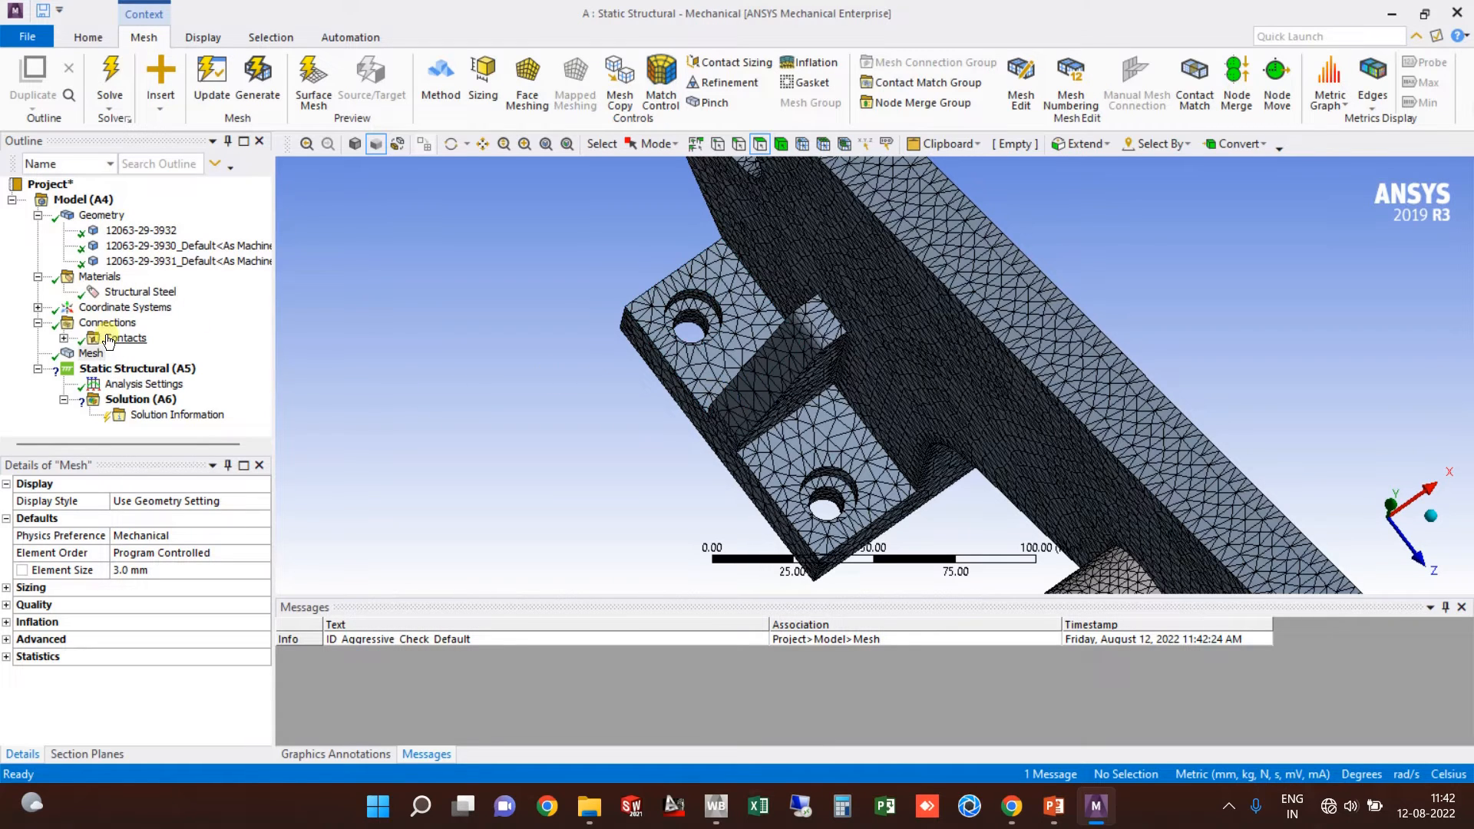
Step: Insert a mesh Refinement and pick the four bolt-hole faces on the bracket
right_click(98, 356)
mouse_move(185, 374)
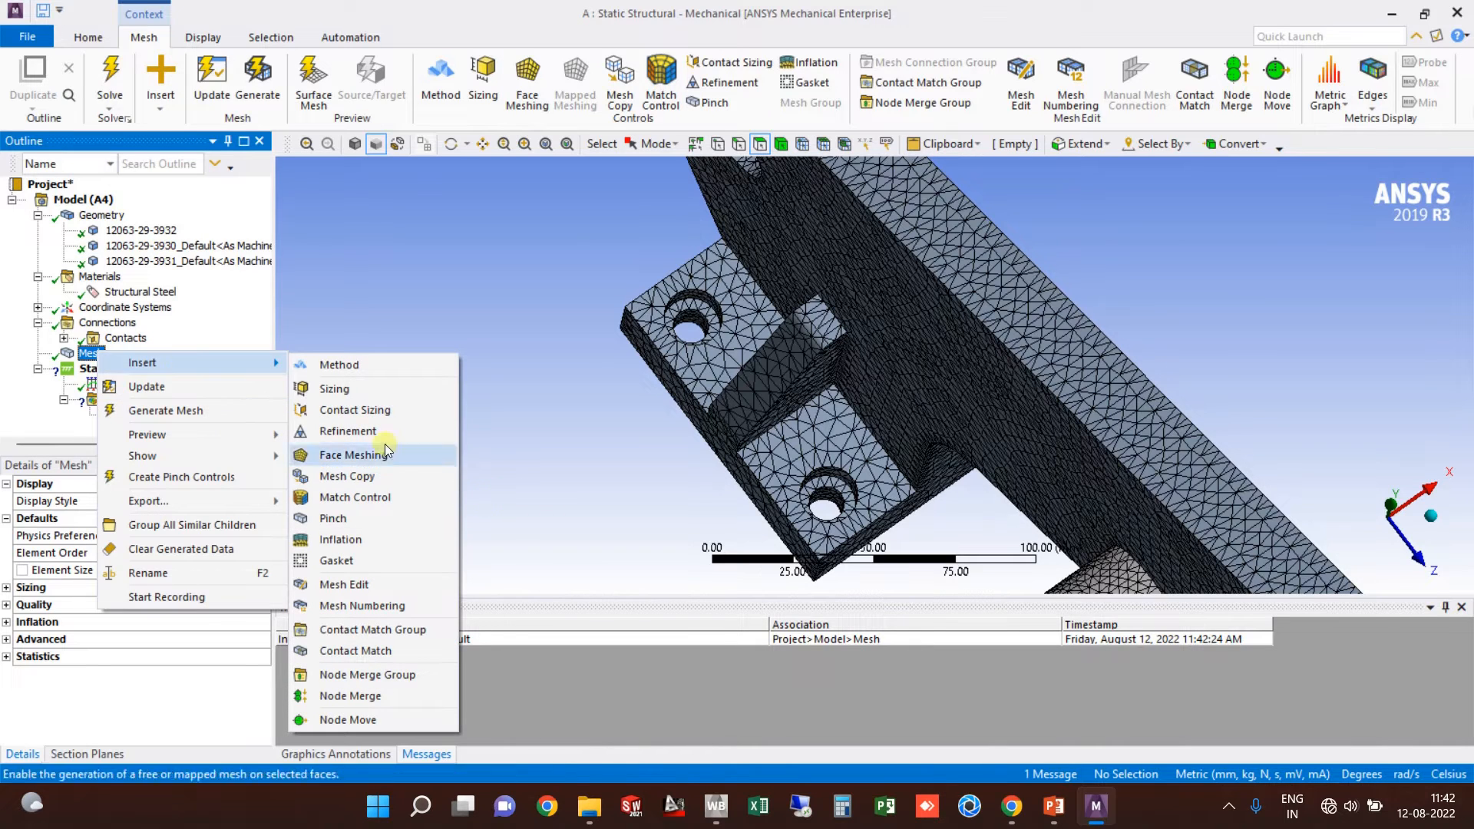
left_click(370, 432)
left_click(696, 311)
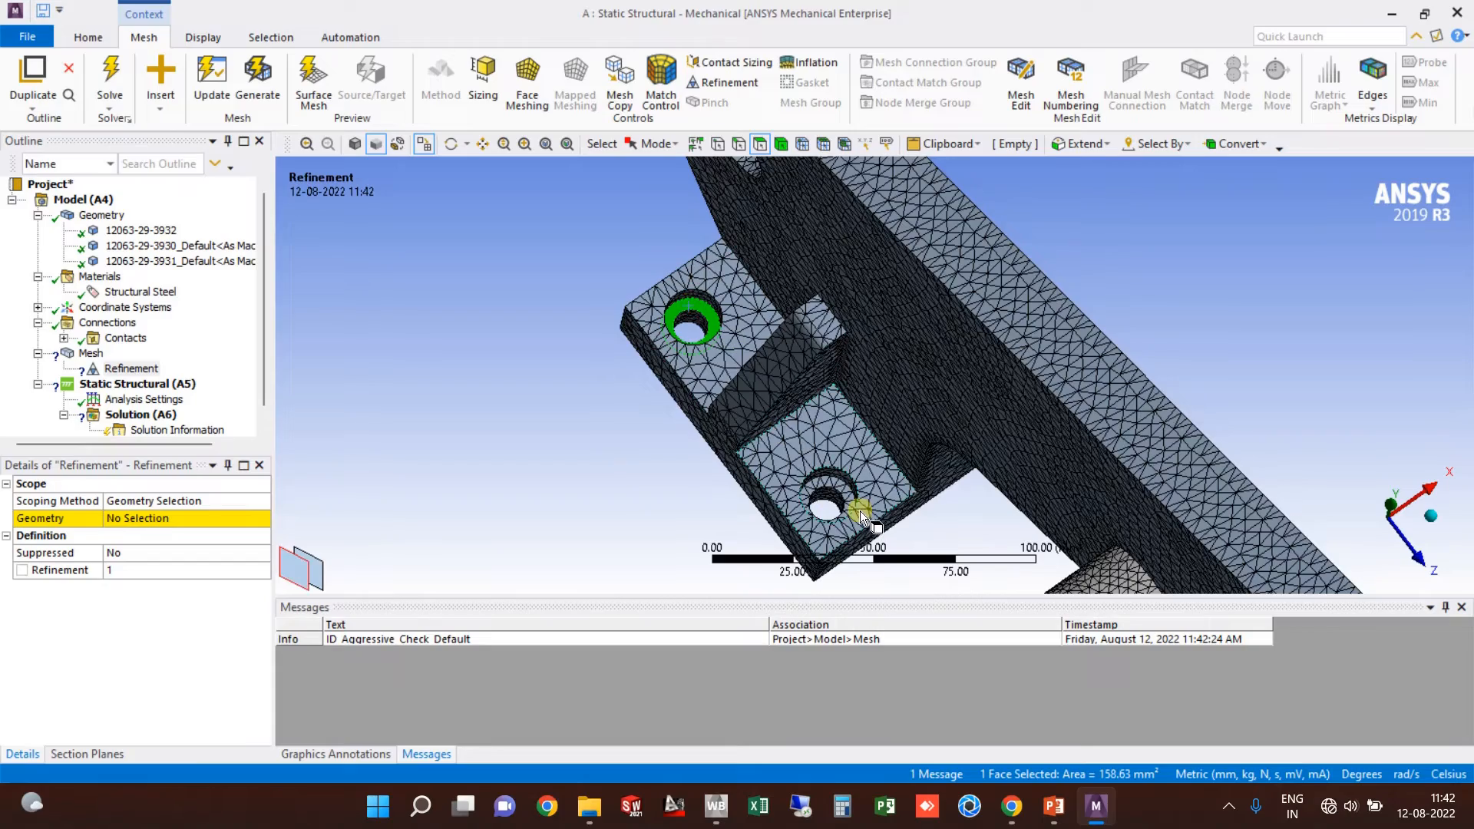
scroll(855, 510, "up", 3)
left_click(806, 547, "ctrl")
scroll(814, 409, "down", 3)
mouse_move(814, 406)
middle_mouse_down()
mouse_move(777, 421)
mouse_move(799, 395)
middle_mouse_up()
scroll(975, 341, "up", 4)
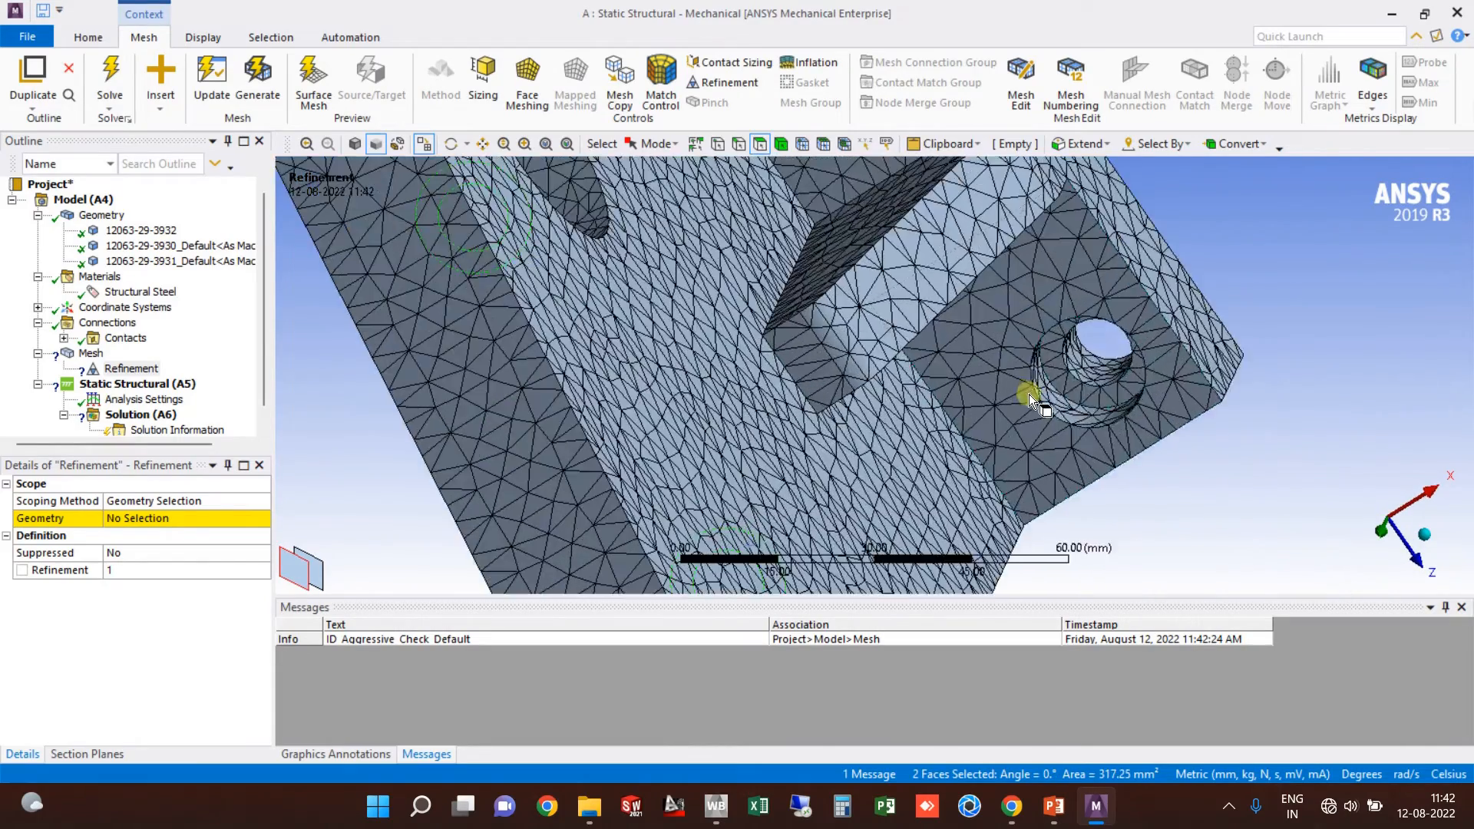
left_click(1073, 393, "ctrl")
middle_click_drag(1073, 394, 783, 284)
left_click(820, 304, "ctrl")
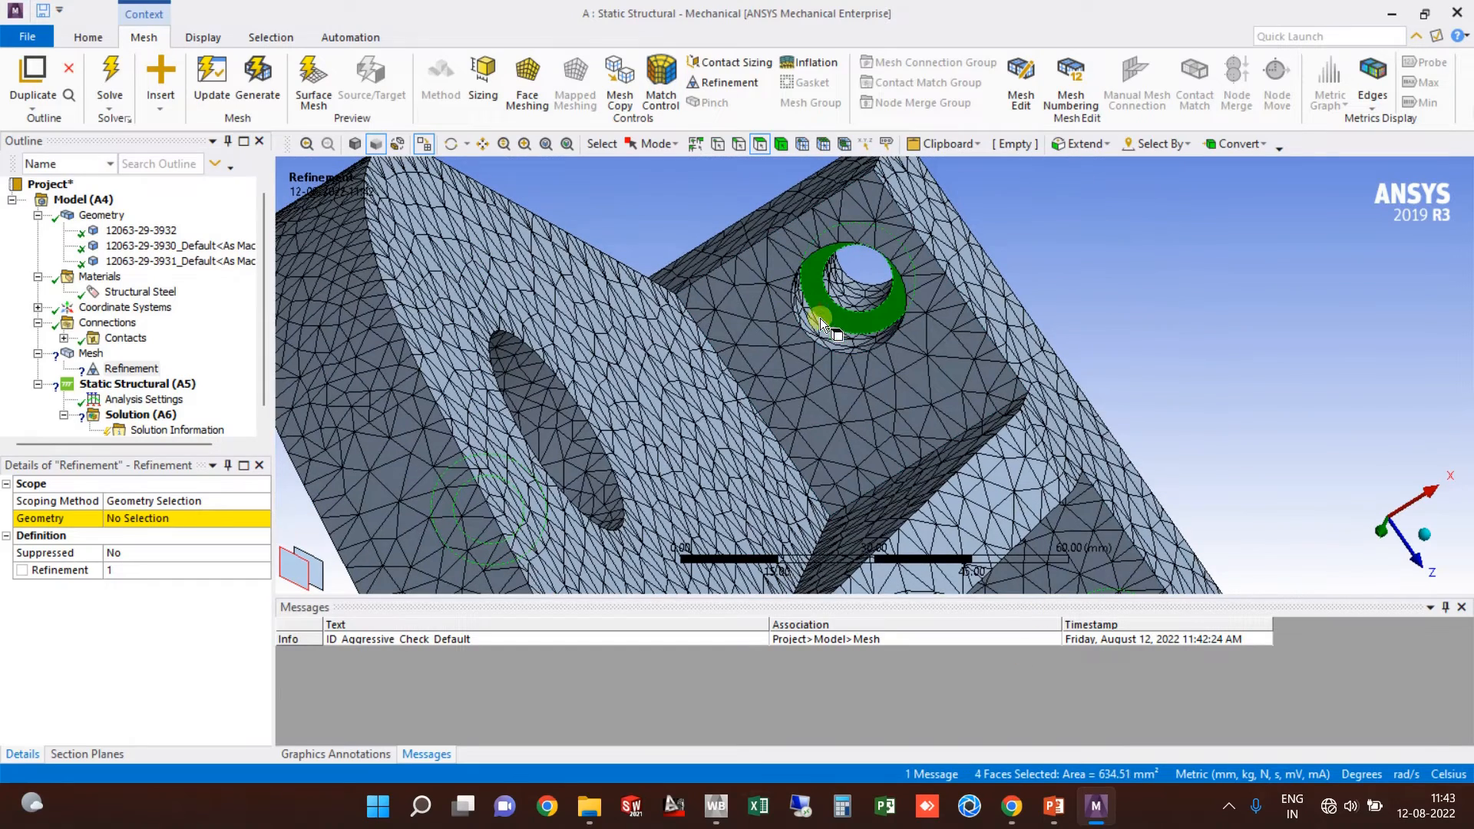
Step: Apply the four faces as the Refinement scope, set level 3, and update the mesh
left_click(187, 518)
left_click(162, 519)
left_click(182, 572)
left_click(238, 569)
left_click(238, 570)
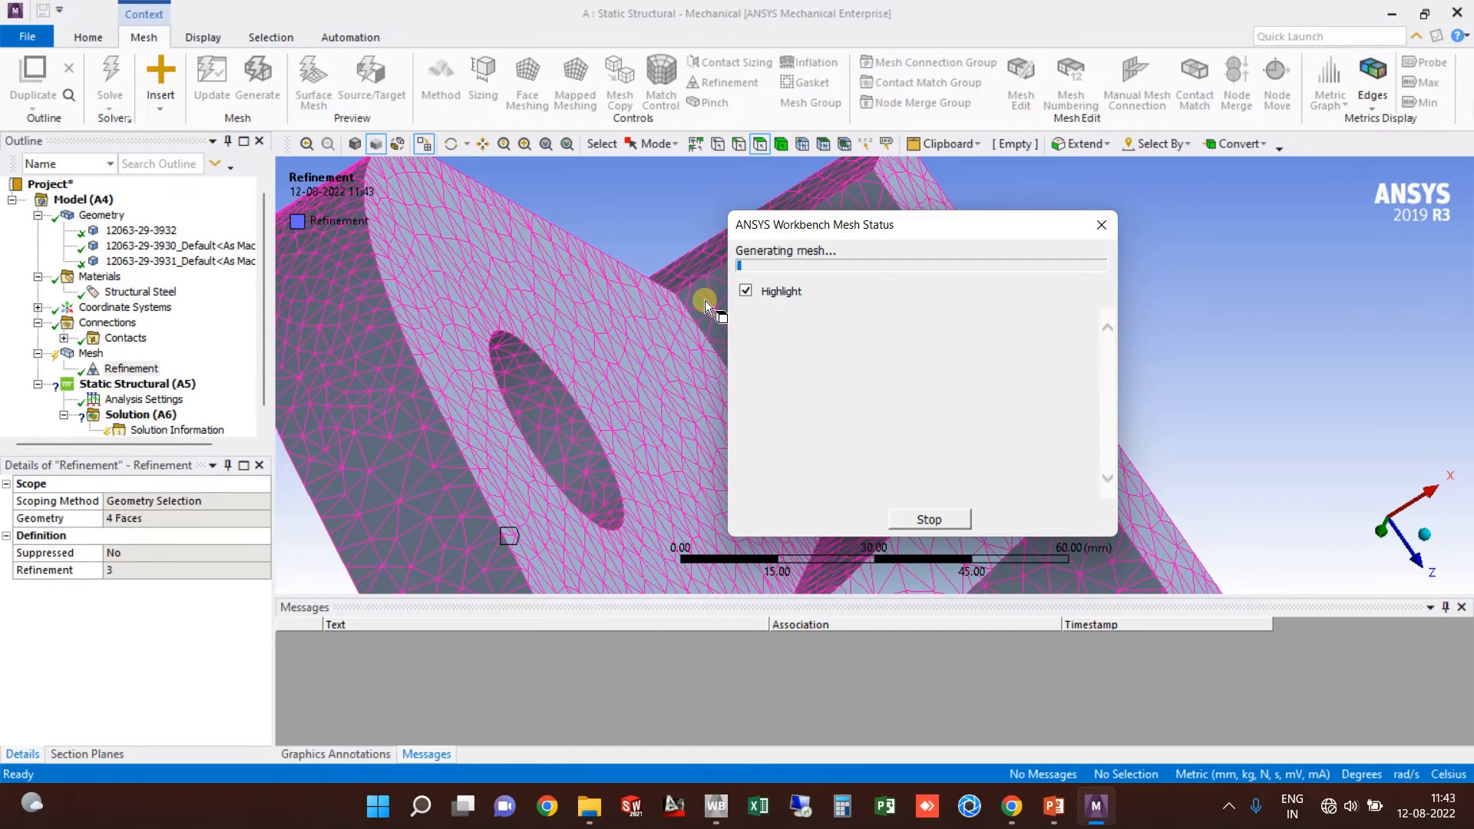
Step: Zoom and orbit around the refined bolt holes, shaft and pedestal to check the finer elements
scroll(850, 361, "up", 3)
scroll(850, 328, "up", 5)
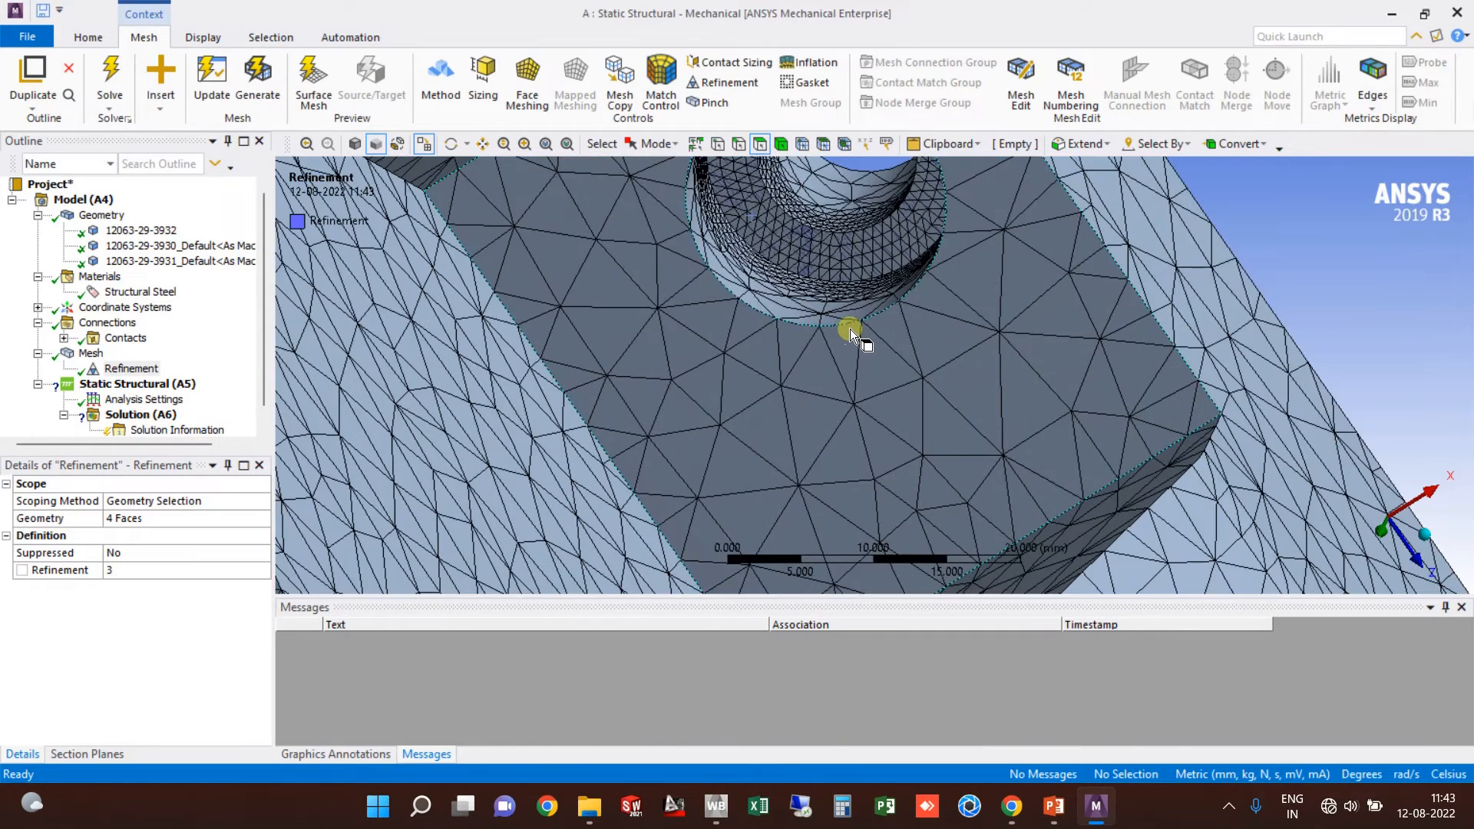
scroll(808, 404, "down", 10)
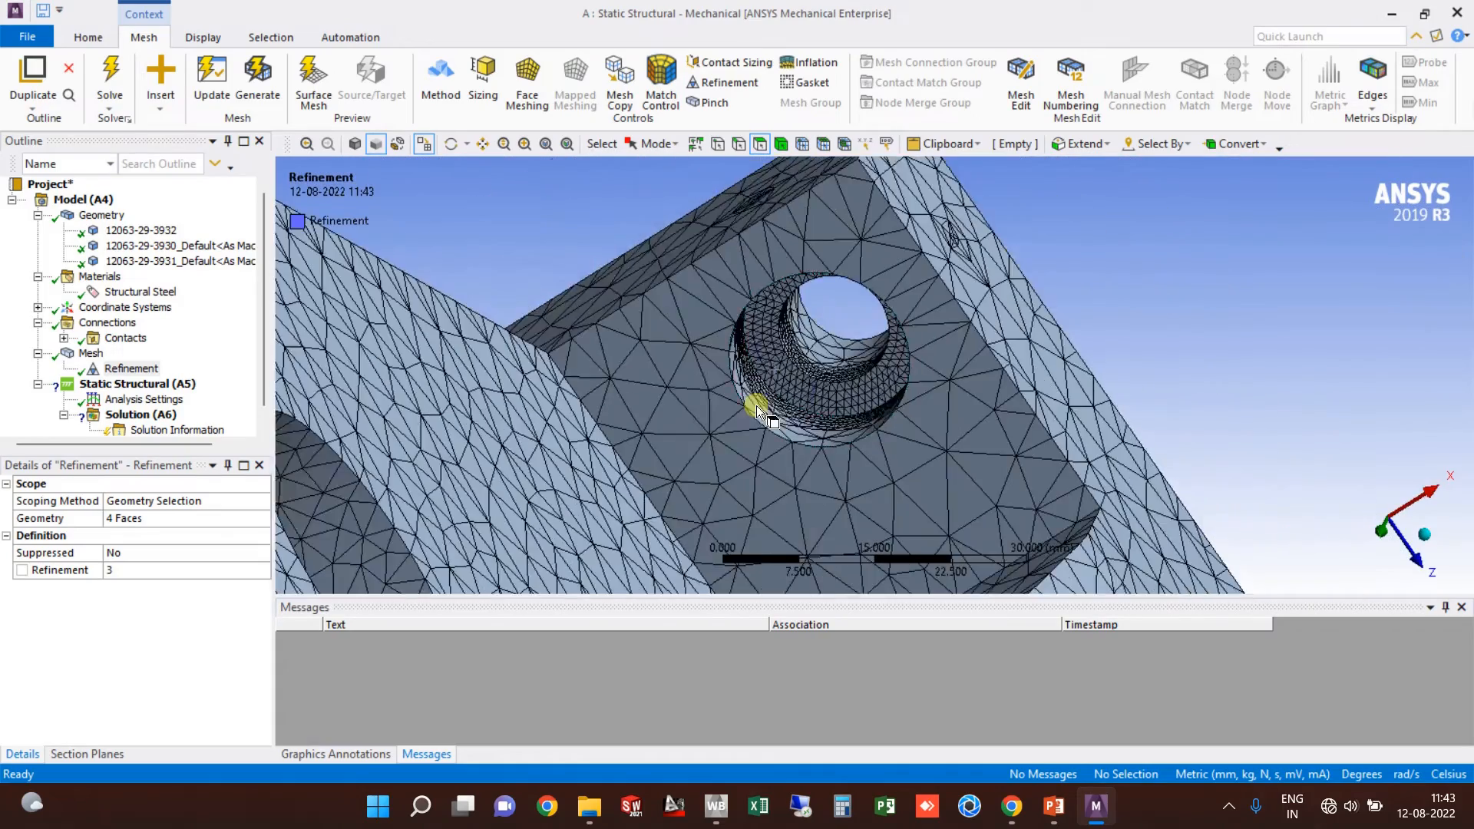
middle_click_drag(646, 393, 823, 270)
scroll(823, 382, "up", 2)
middle_click_drag(829, 387, 868, 375)
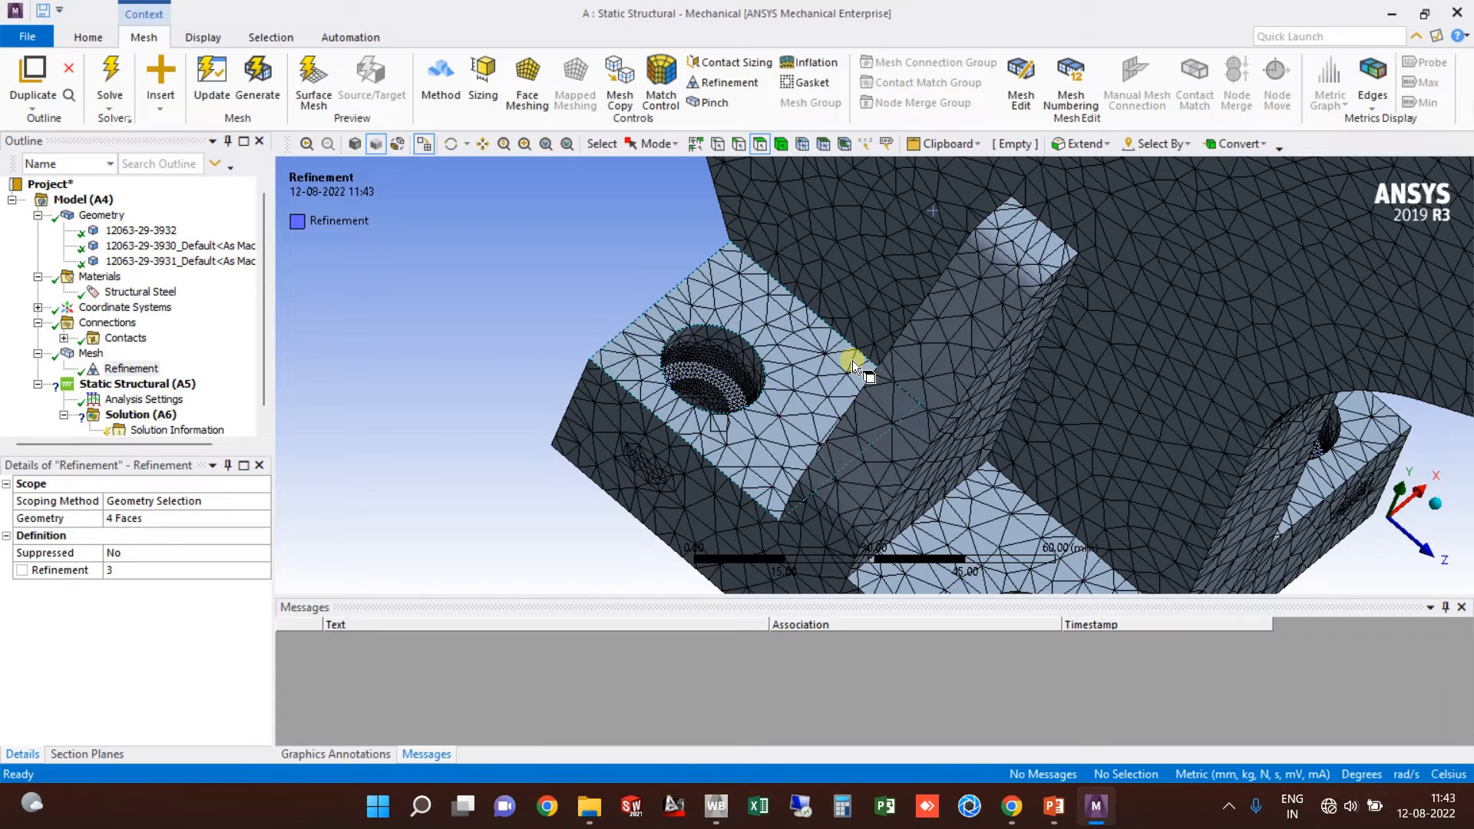
scroll(853, 361, "down", 4)
middle_click_drag(851, 370, 747, 364)
scroll(863, 501, "up", 4)
middle_click_drag(837, 399, 676, 115, "ctrl")
scroll(817, 241, "down", 1)
middle_click_drag(817, 241, 821, 200, "ctrl")
scroll(934, 500, "down", 2)
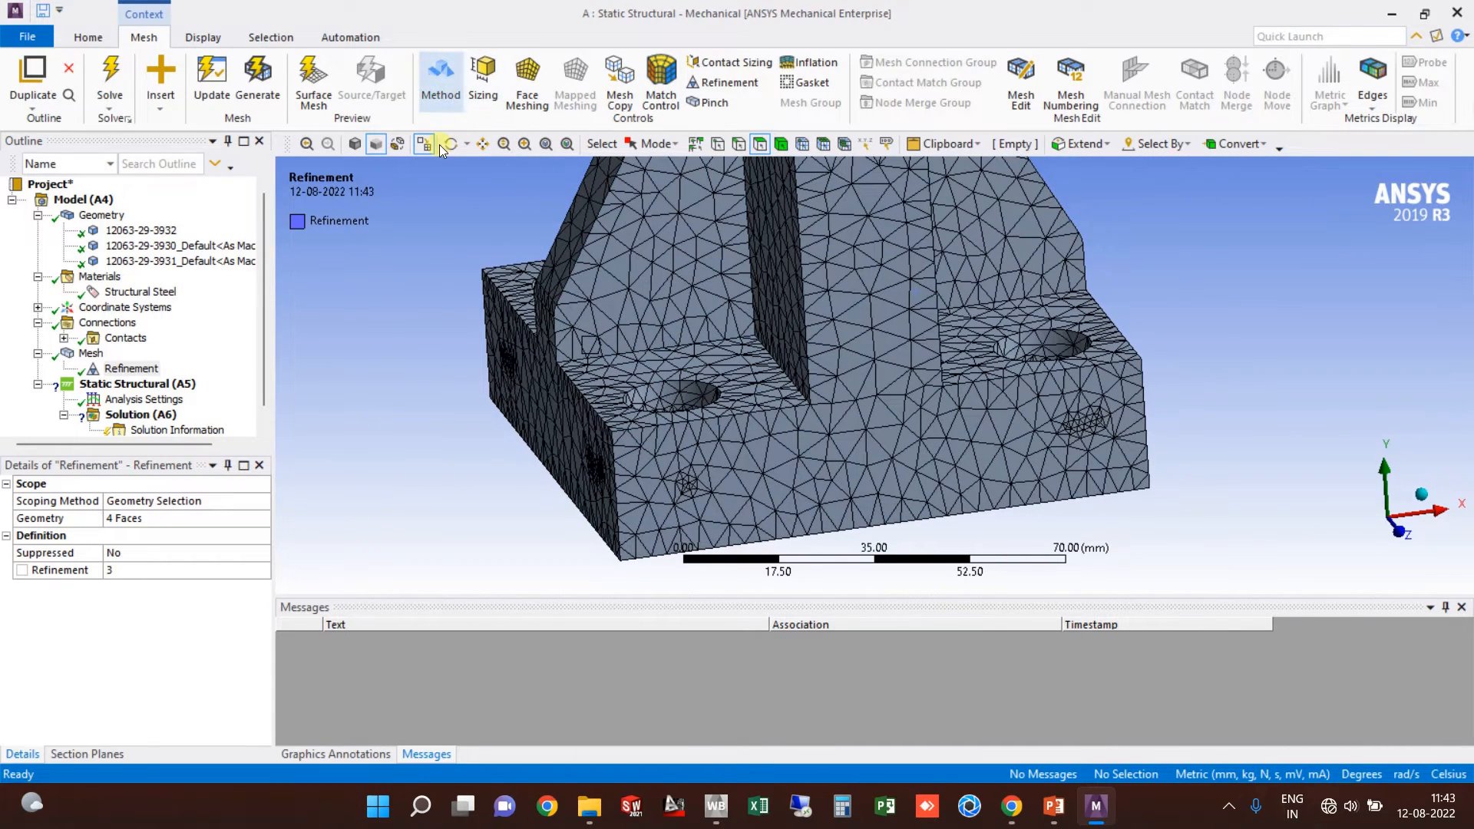
Step: Cut the model with a diagonal section plane showing whole elements
left_click(99, 755)
left_click(25, 493)
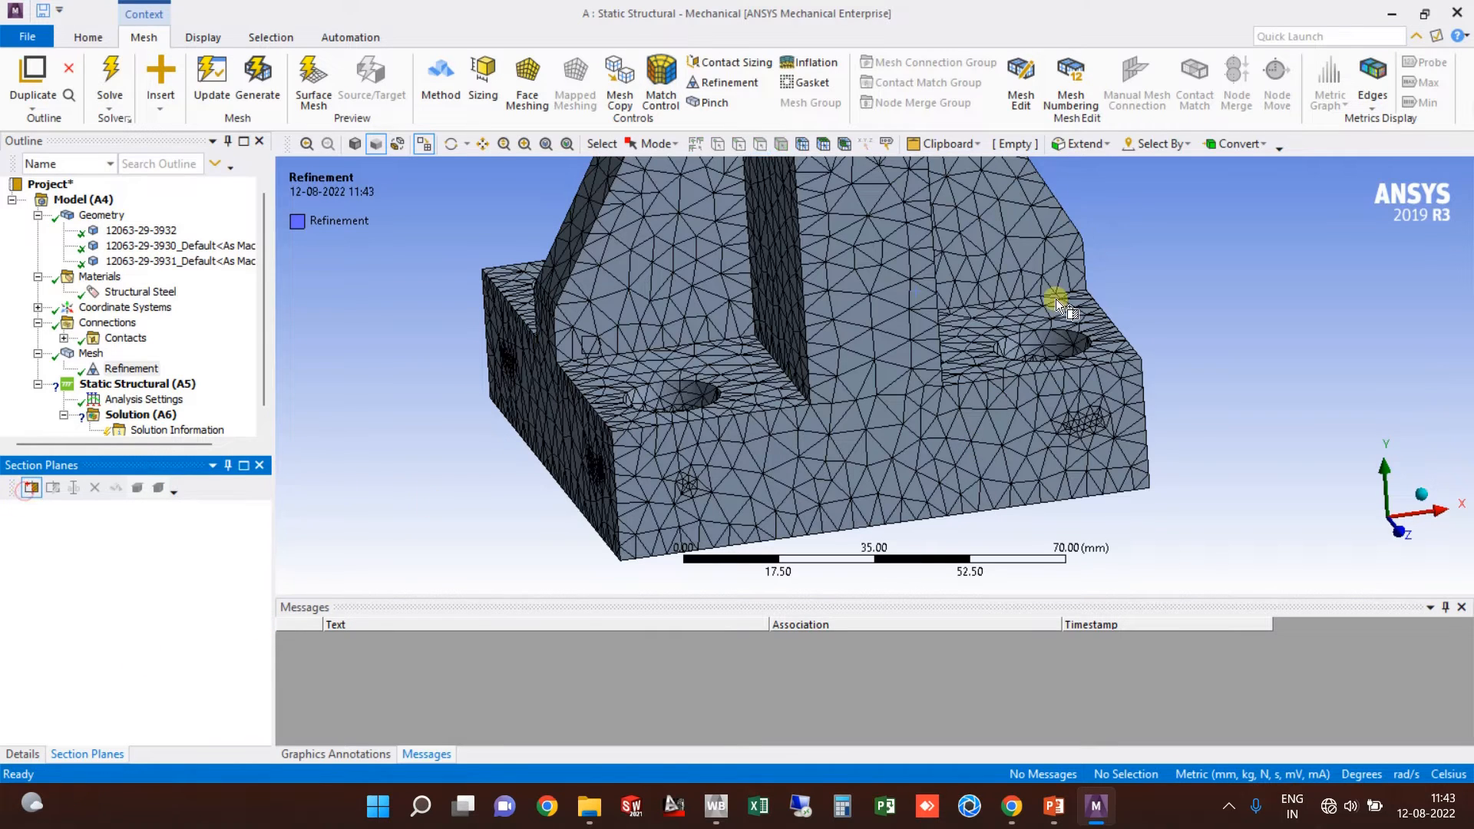
left_click_drag(593, 561, 998, 259)
middle_click_drag(885, 445, 434, 365)
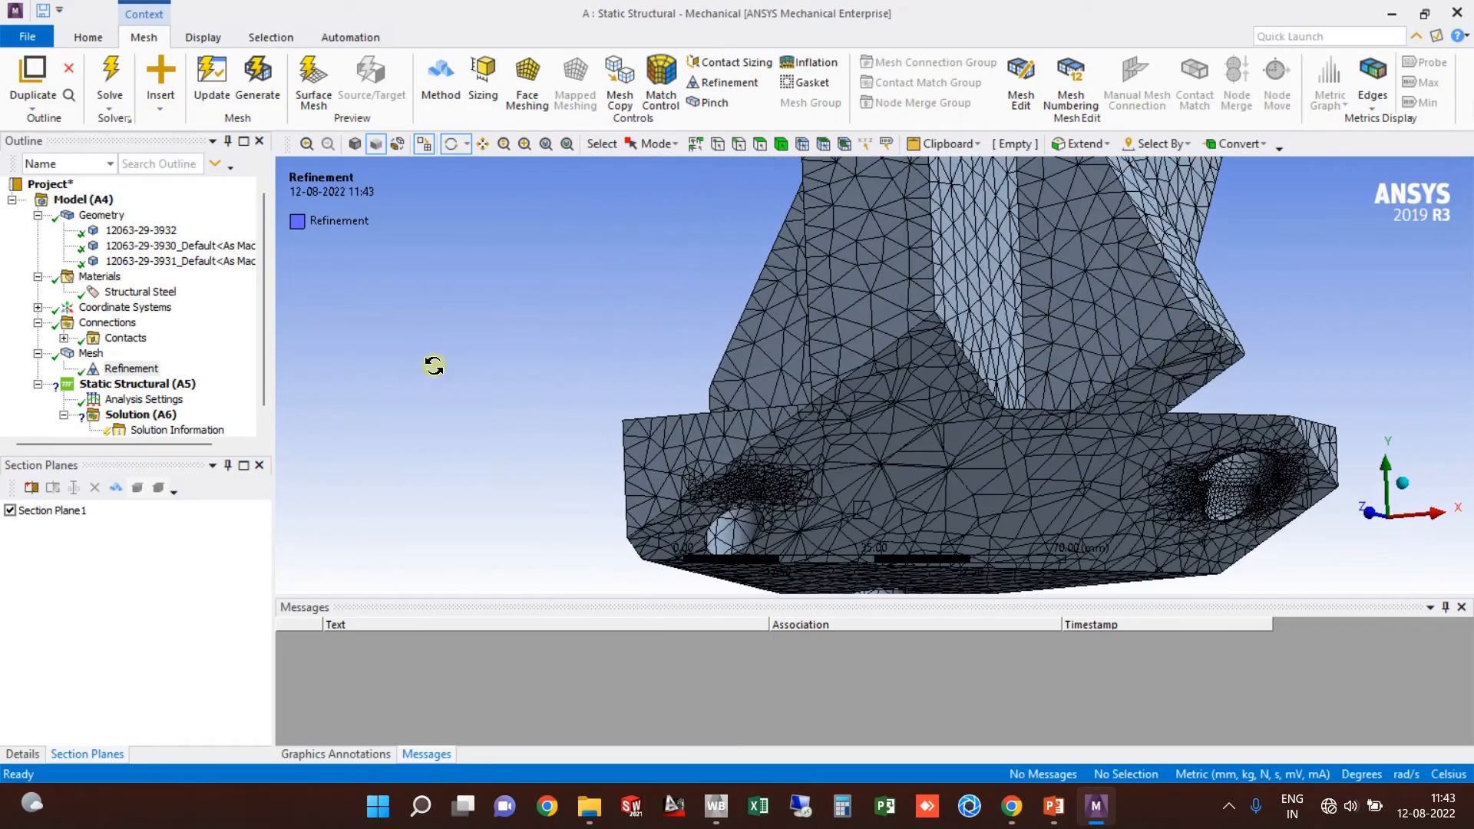
left_click(116, 489)
Step: Orbit and pan around the sectioned mesh to inspect the refined holes
middle_click_drag(829, 471, 818, 268)
scroll(868, 325, "up", 5)
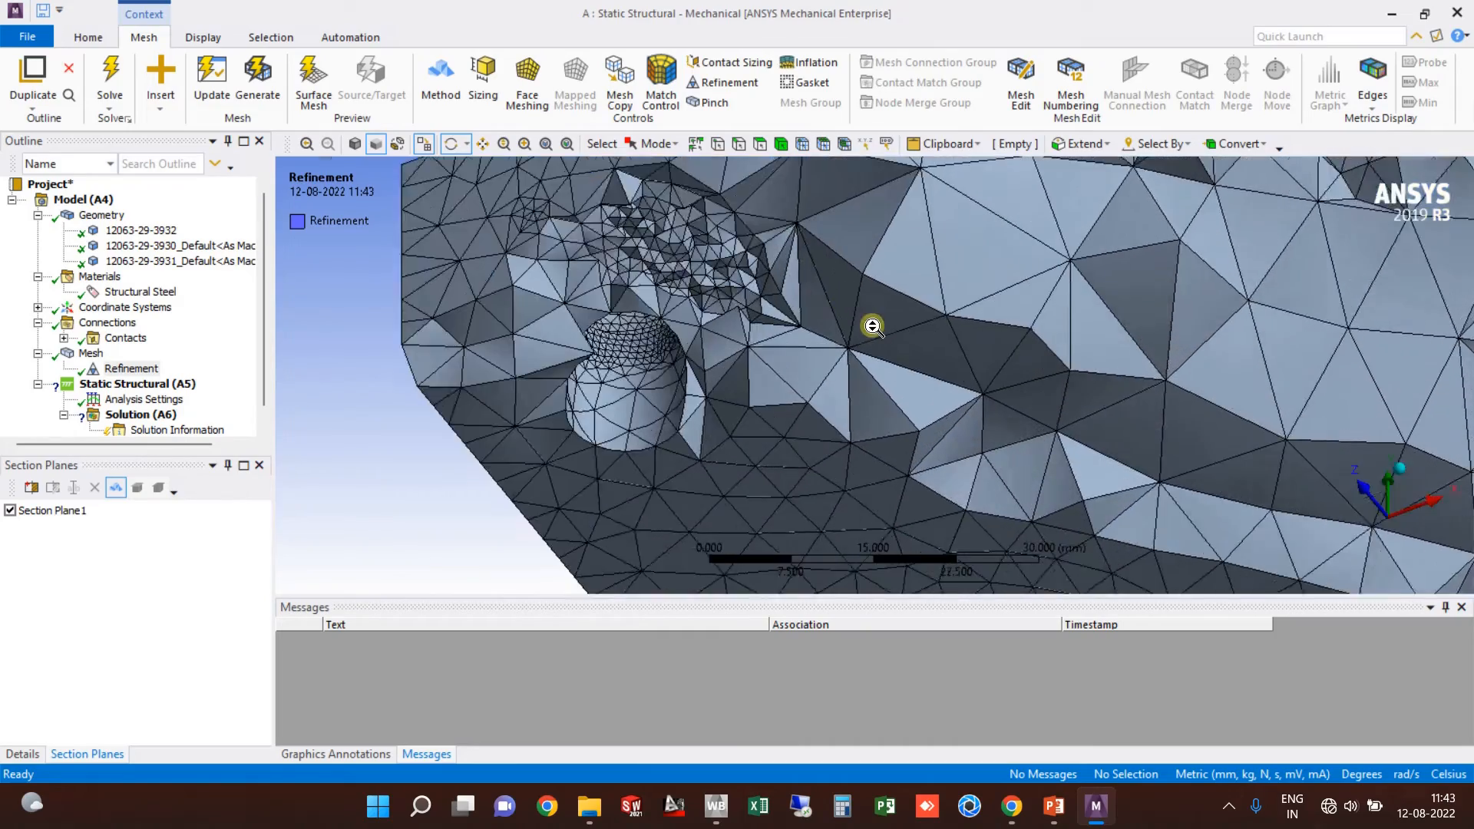
middle_click_drag(872, 345, 936, 295, "ctrl")
middle_click_drag(651, 298, 646, 258)
scroll(691, 292, "down", 5)
scroll(1229, 461, "up", 3)
middle_click_drag(1163, 427, 622, 230, "ctrl")
scroll(836, 293, "up", 2)
middle_click_drag(1000, 343, 806, 359, "ctrl")
scroll(838, 341, "up", 2)
middle_click_drag(986, 376, 462, 387)
scroll(926, 384, "up", 2)
scroll(930, 375, "down", 3)
scroll(898, 371, "down", 2)
scroll(898, 370, "down", 2)
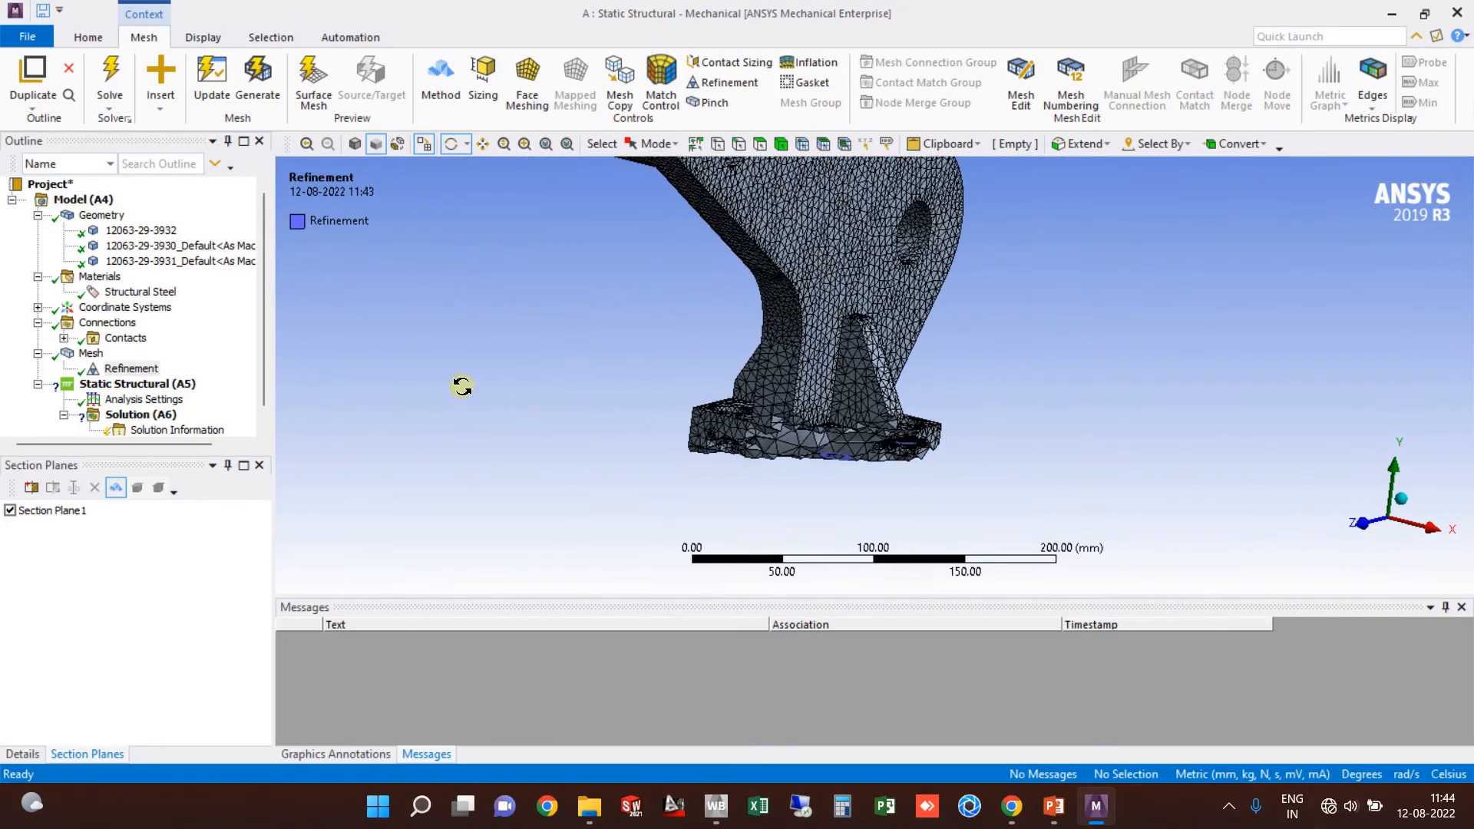
Step: Delete Section Plane 1 and collapse the Mesh branch in the Outline
left_click(52, 515)
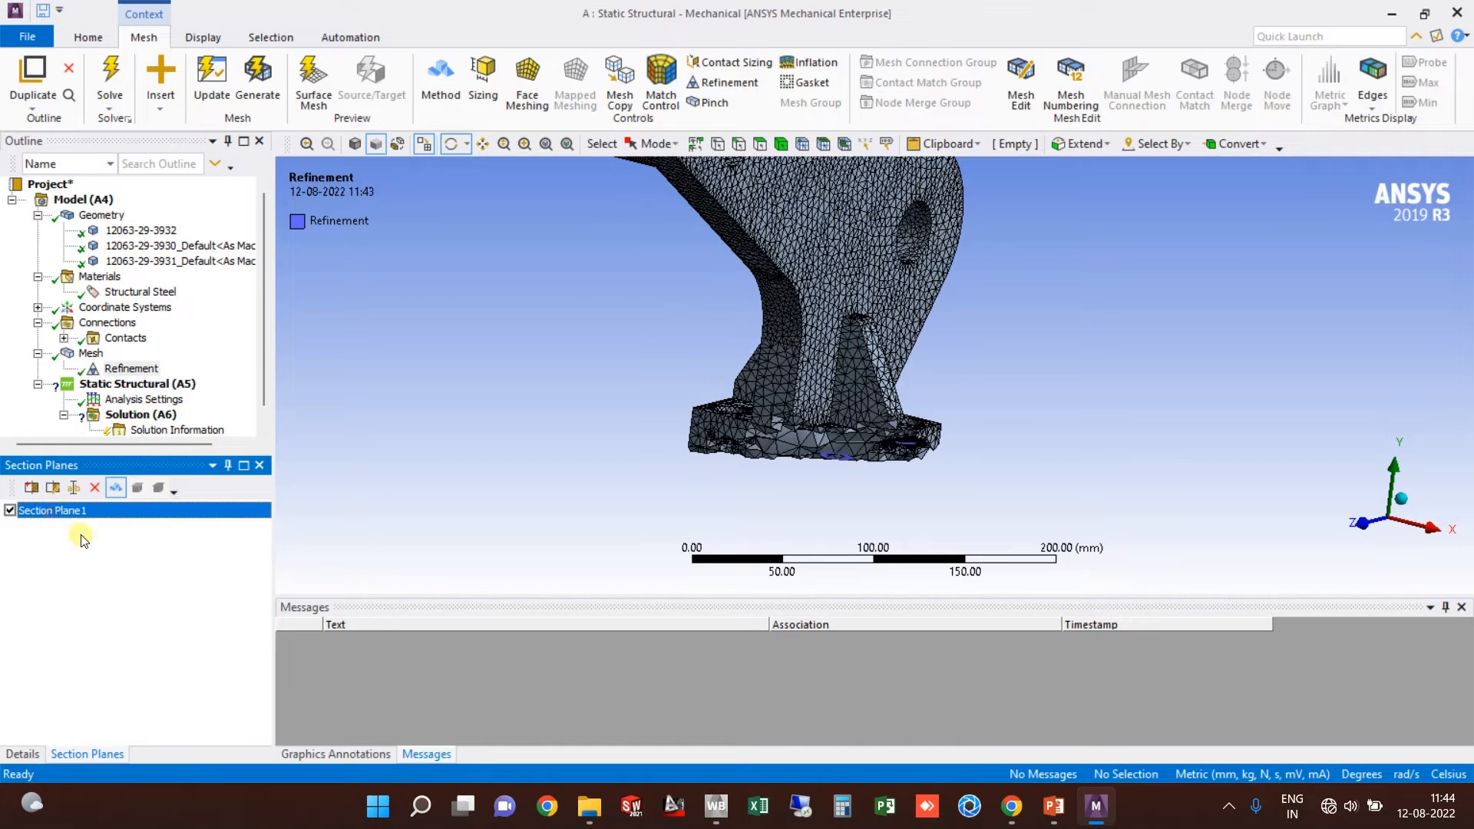
left_click(93, 492)
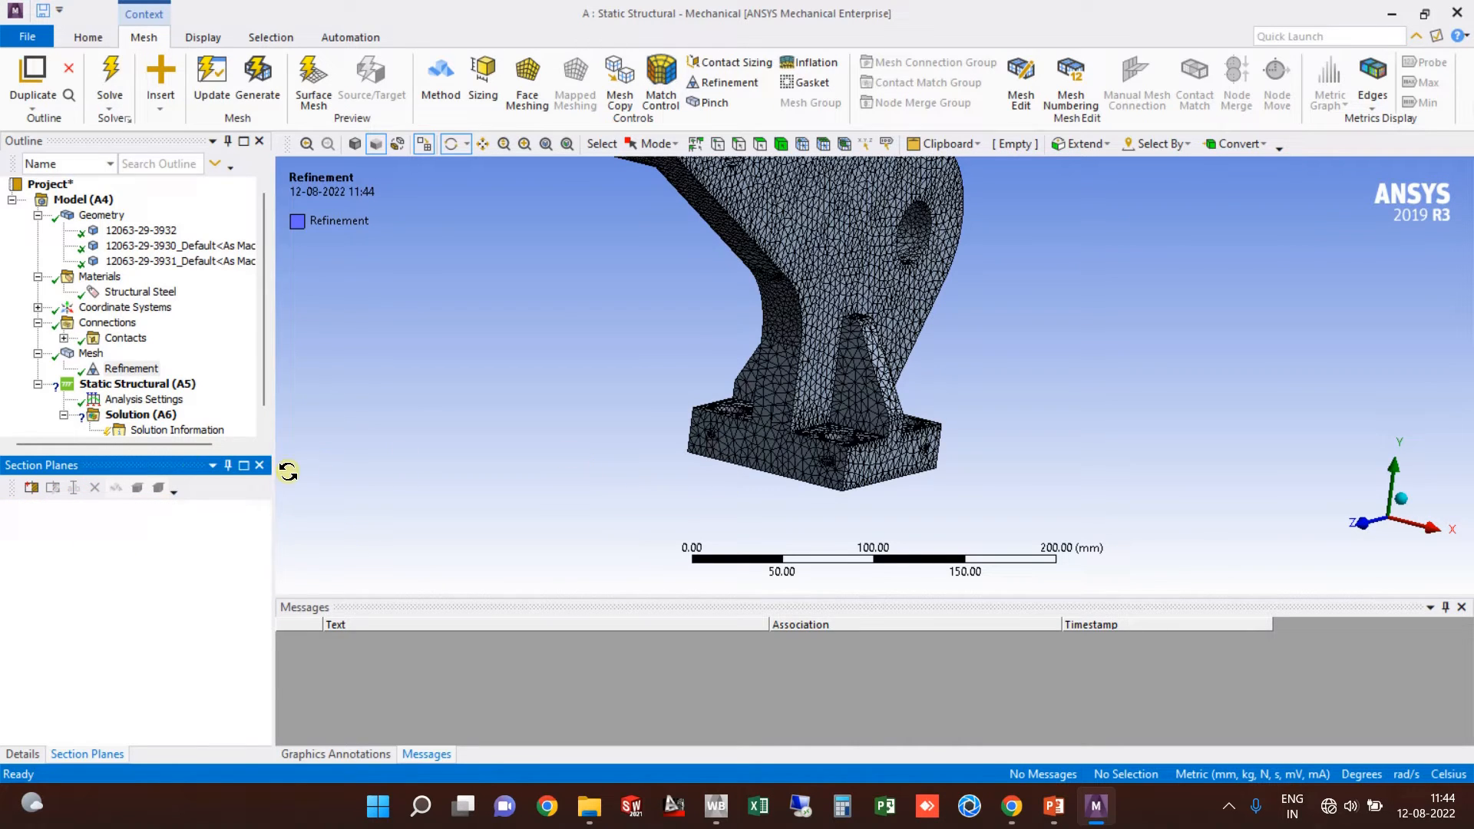
left_click_drag(163, 451, 181, 608)
left_click(395, 454)
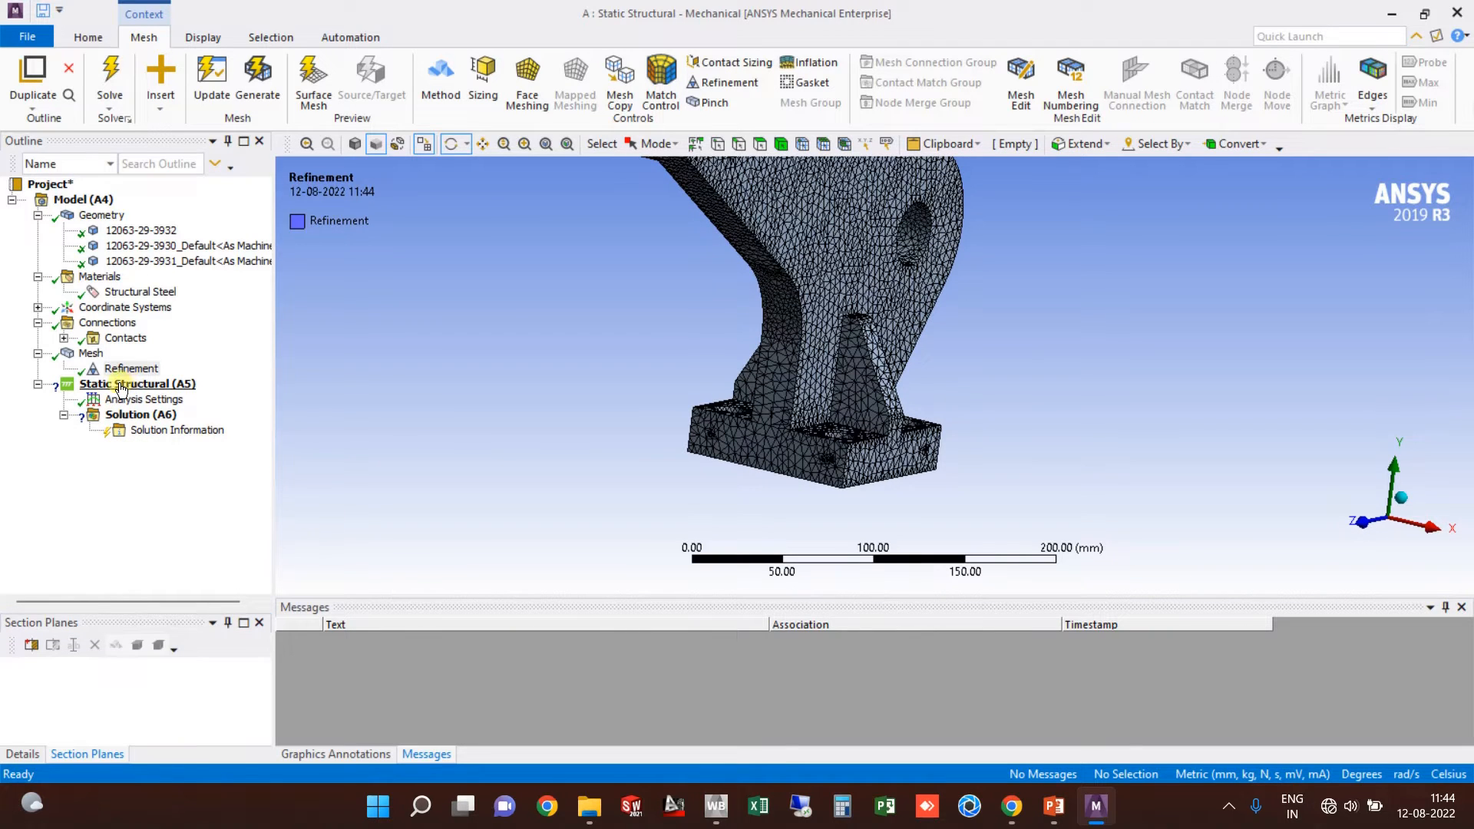
left_click(37, 354)
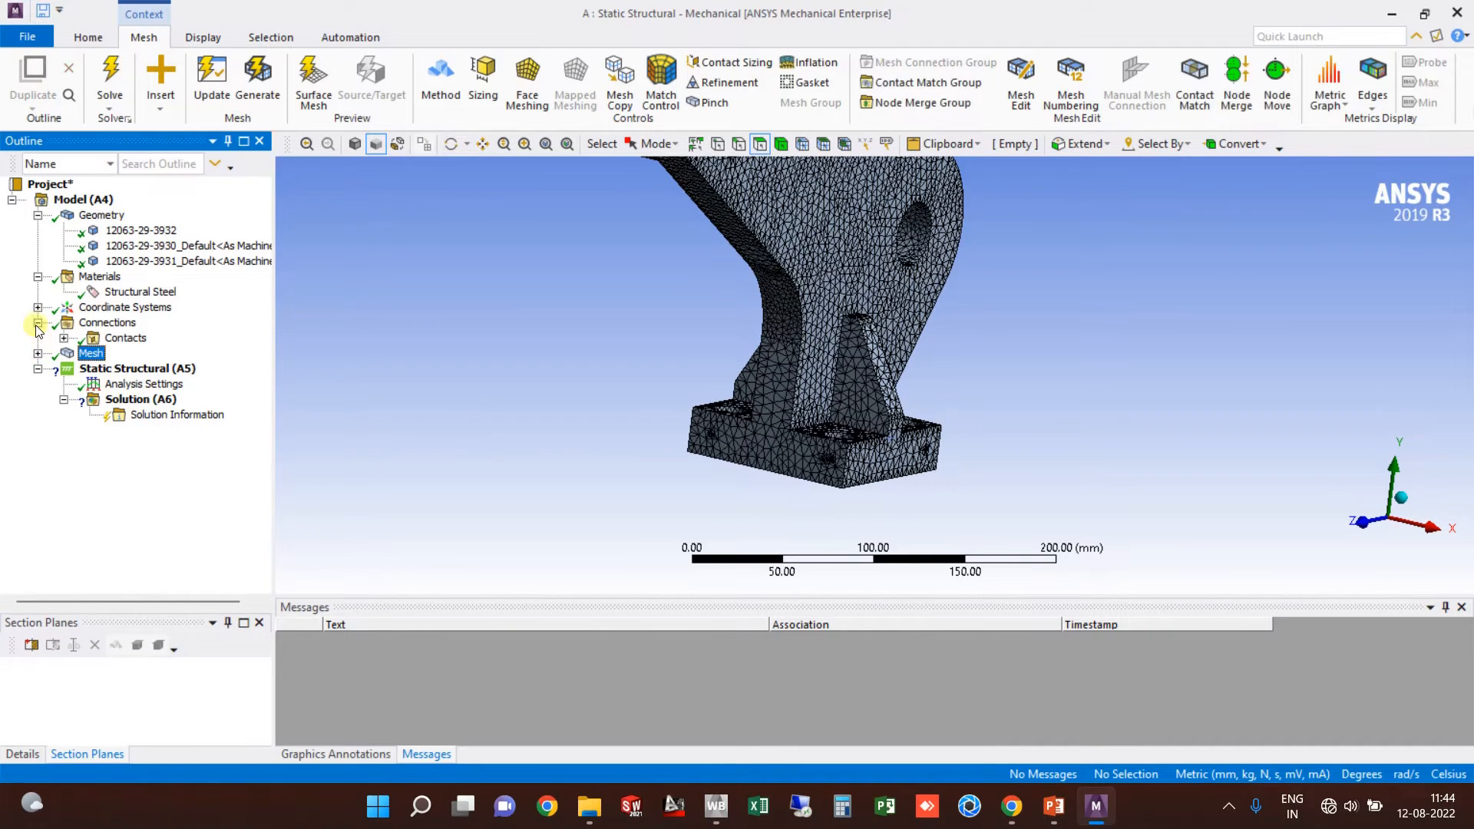
Step: Collapse Connections, select Static Structural (A5), and rotate to view the whole assembly
left_click(38, 323)
left_click(131, 355)
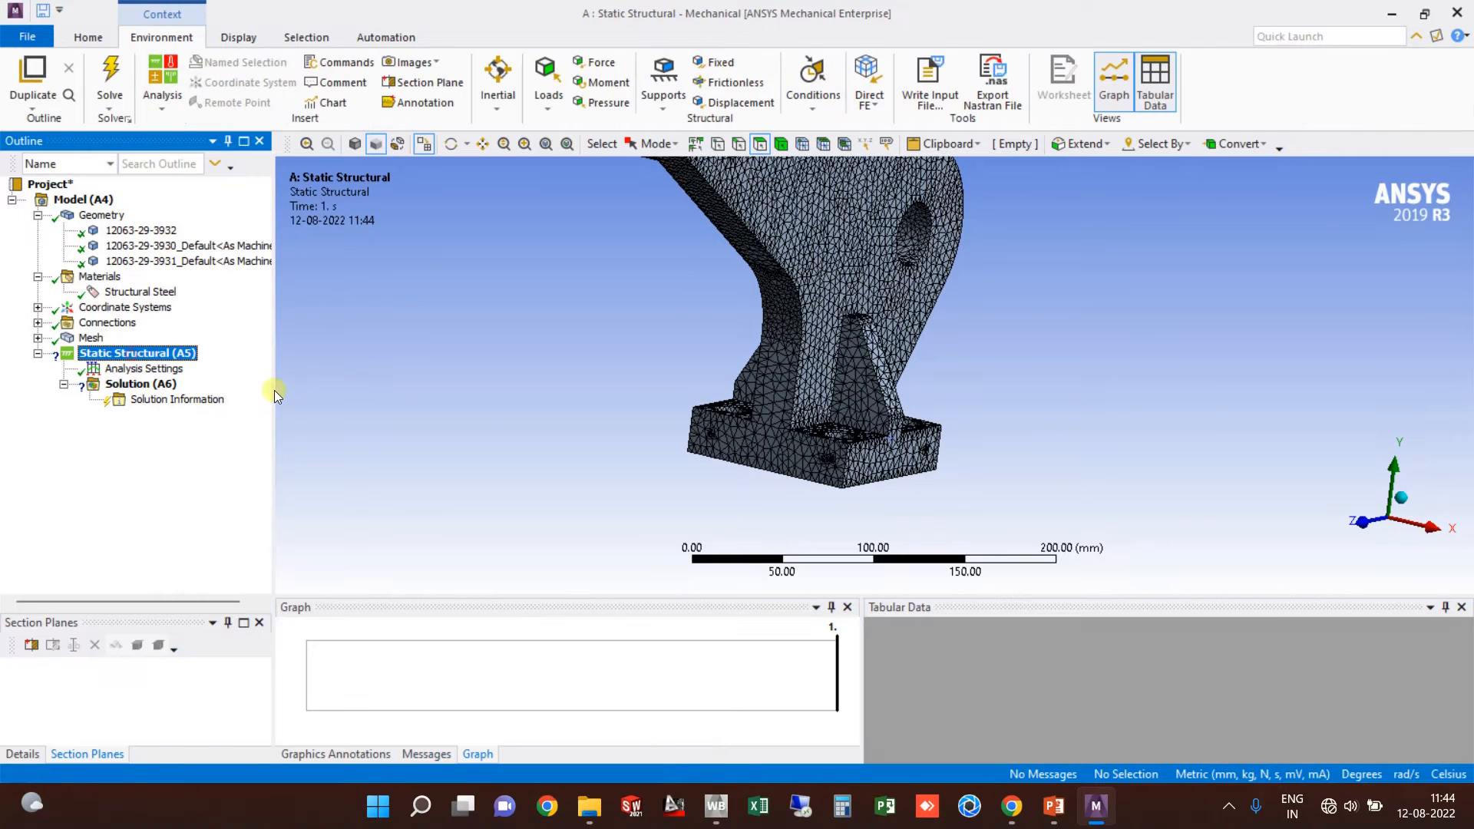
middle_click_drag(487, 423, 919, 343)
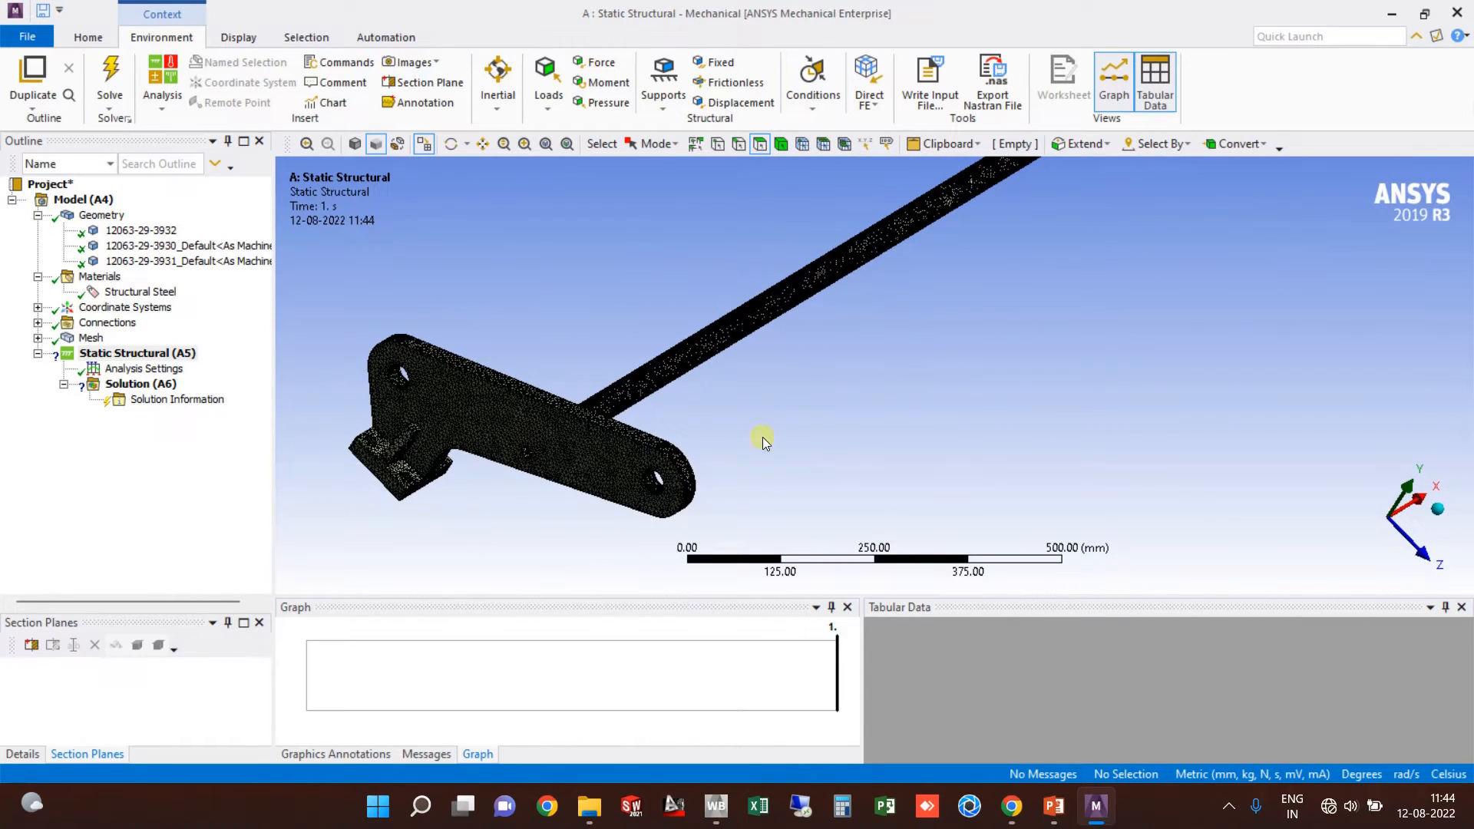
Step: Check slide 4's 50 to 400 N roller tension in BRACKET-ANALYSIS, then return to Mechanical
mouse_move(1055, 805)
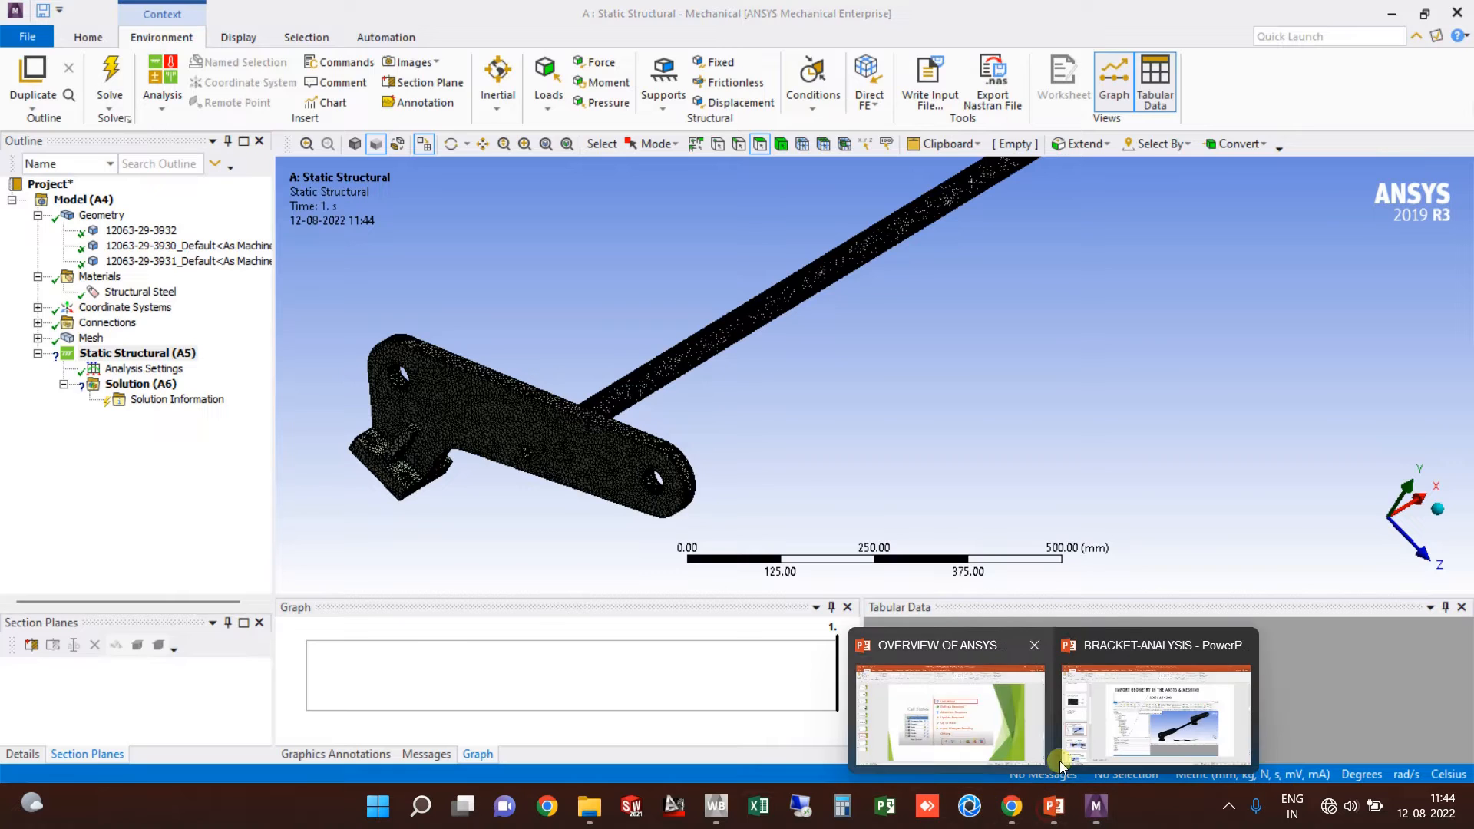
left_click(1189, 739)
scroll(69, 569, "up", 4)
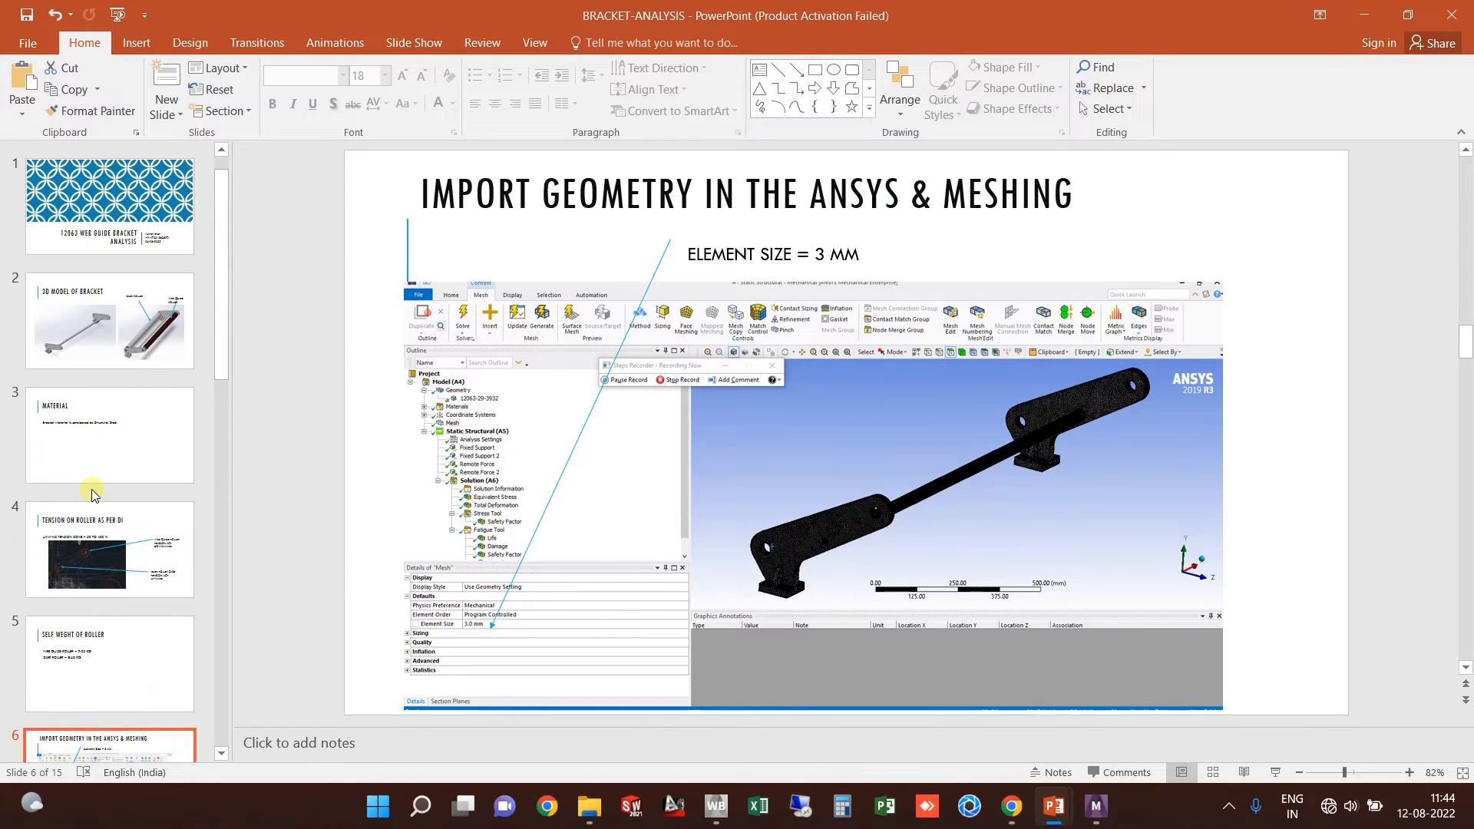
left_click(70, 569)
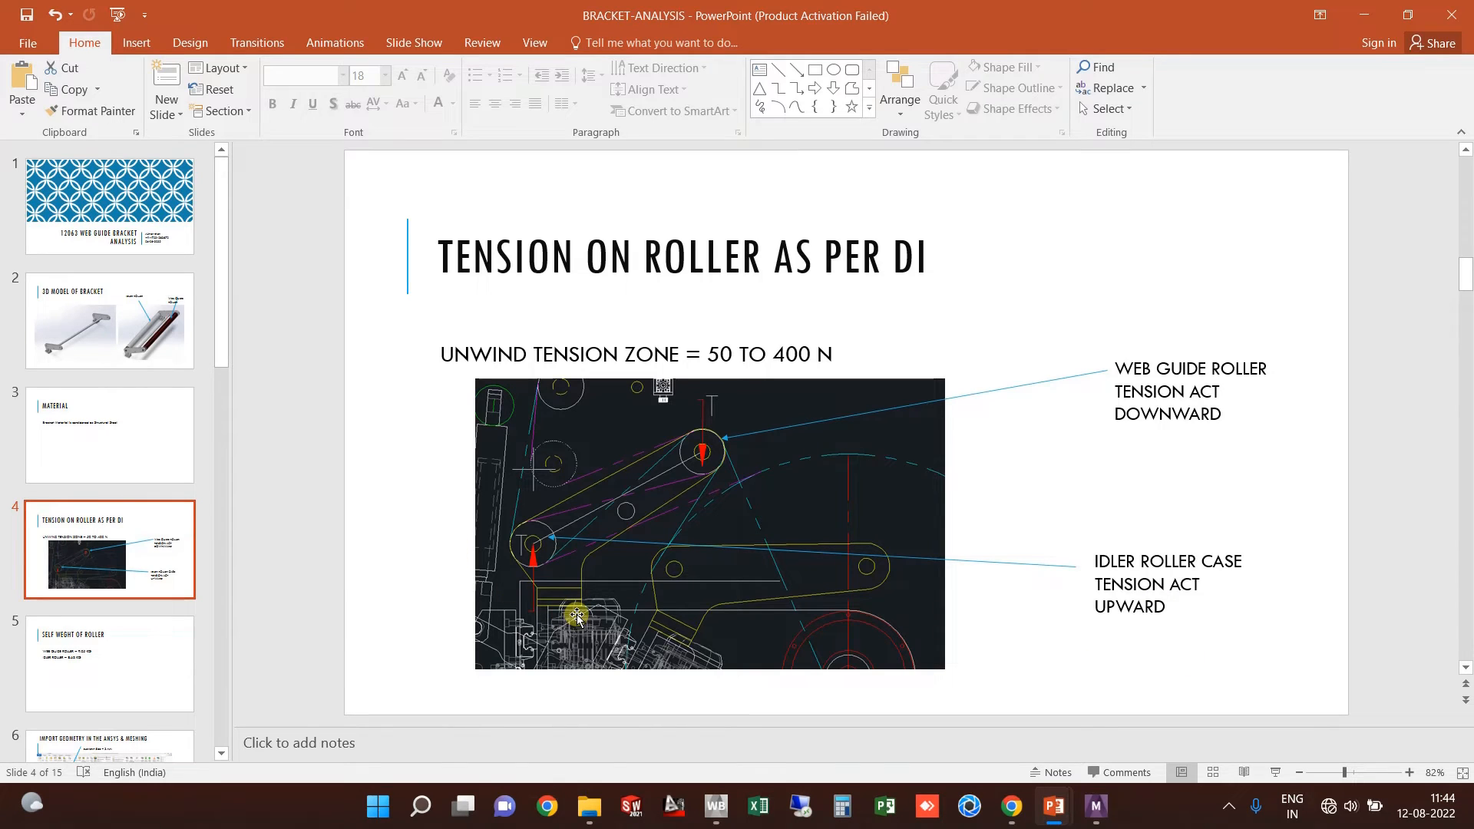
left_click(1096, 808)
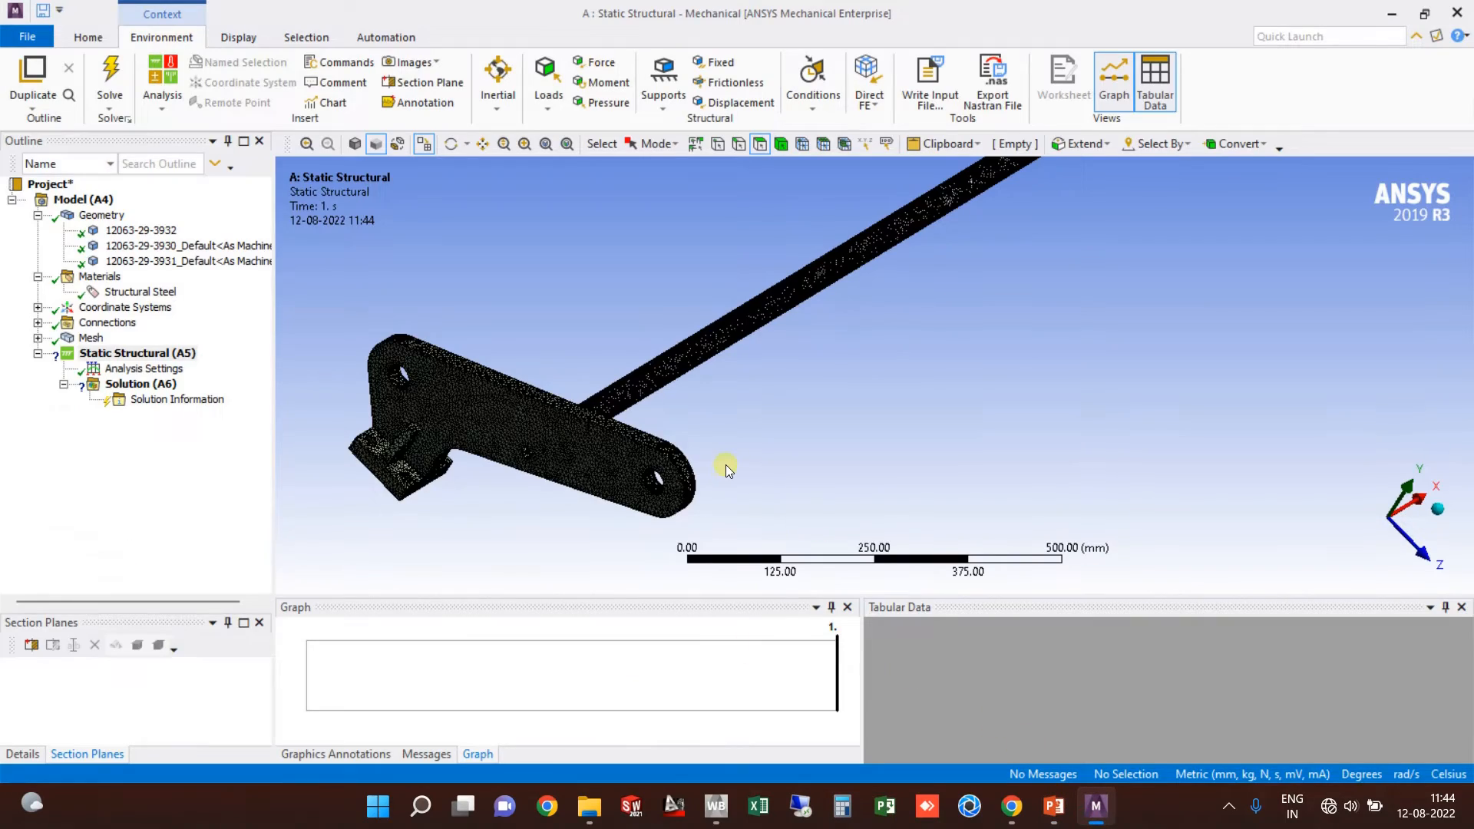
Step: Centre the mounting plate and select the flat ring face around its first bolt hole
scroll(427, 449, "up", 4)
middle_click_drag(427, 450, 708, 348, "ctrl")
scroll(708, 348, "down", 1)
scroll(708, 347, "up", 5)
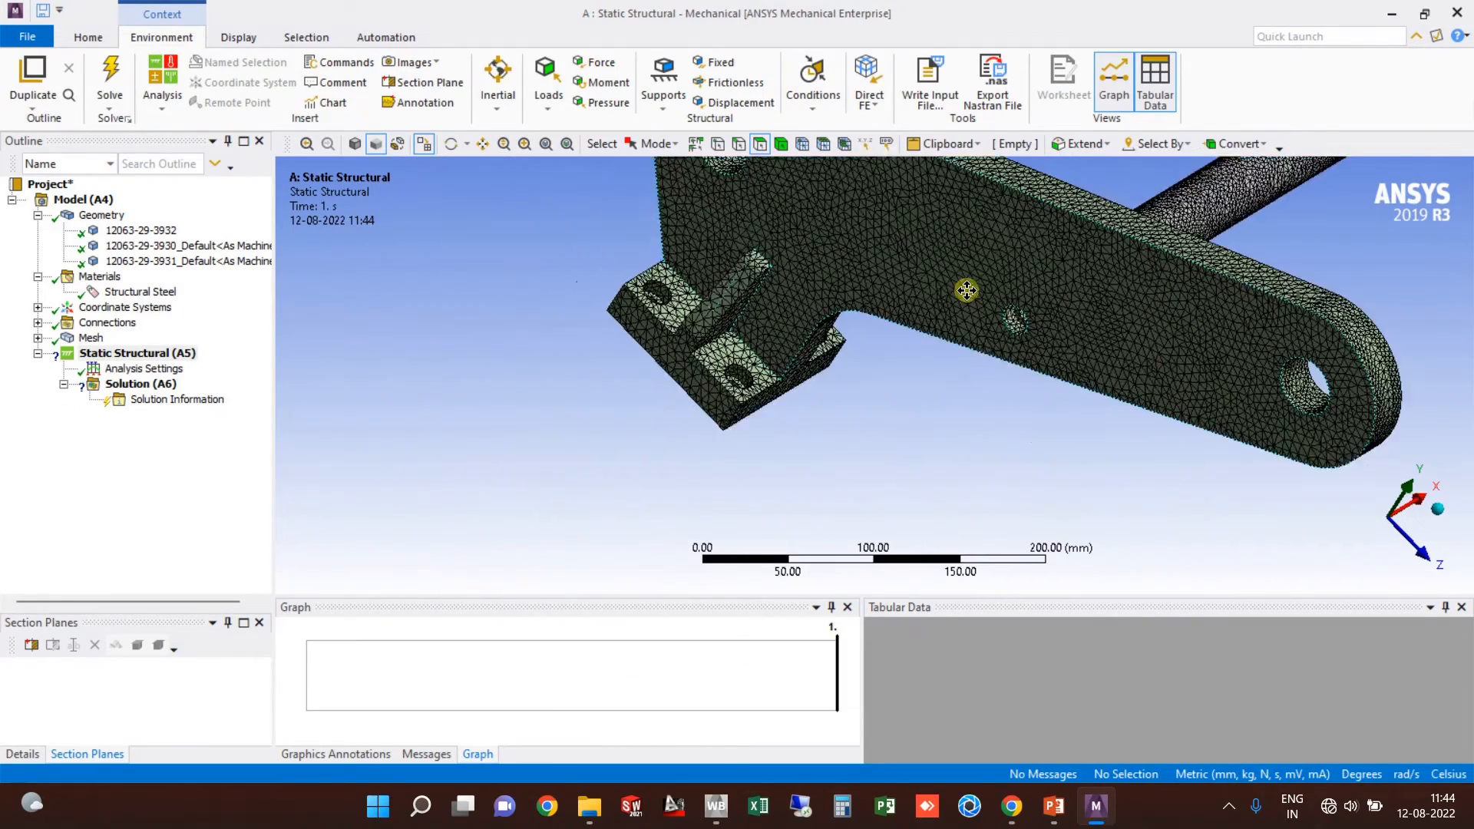
scroll(696, 409, "up", 2)
middle_click_drag(696, 408, 845, 378, "ctrl")
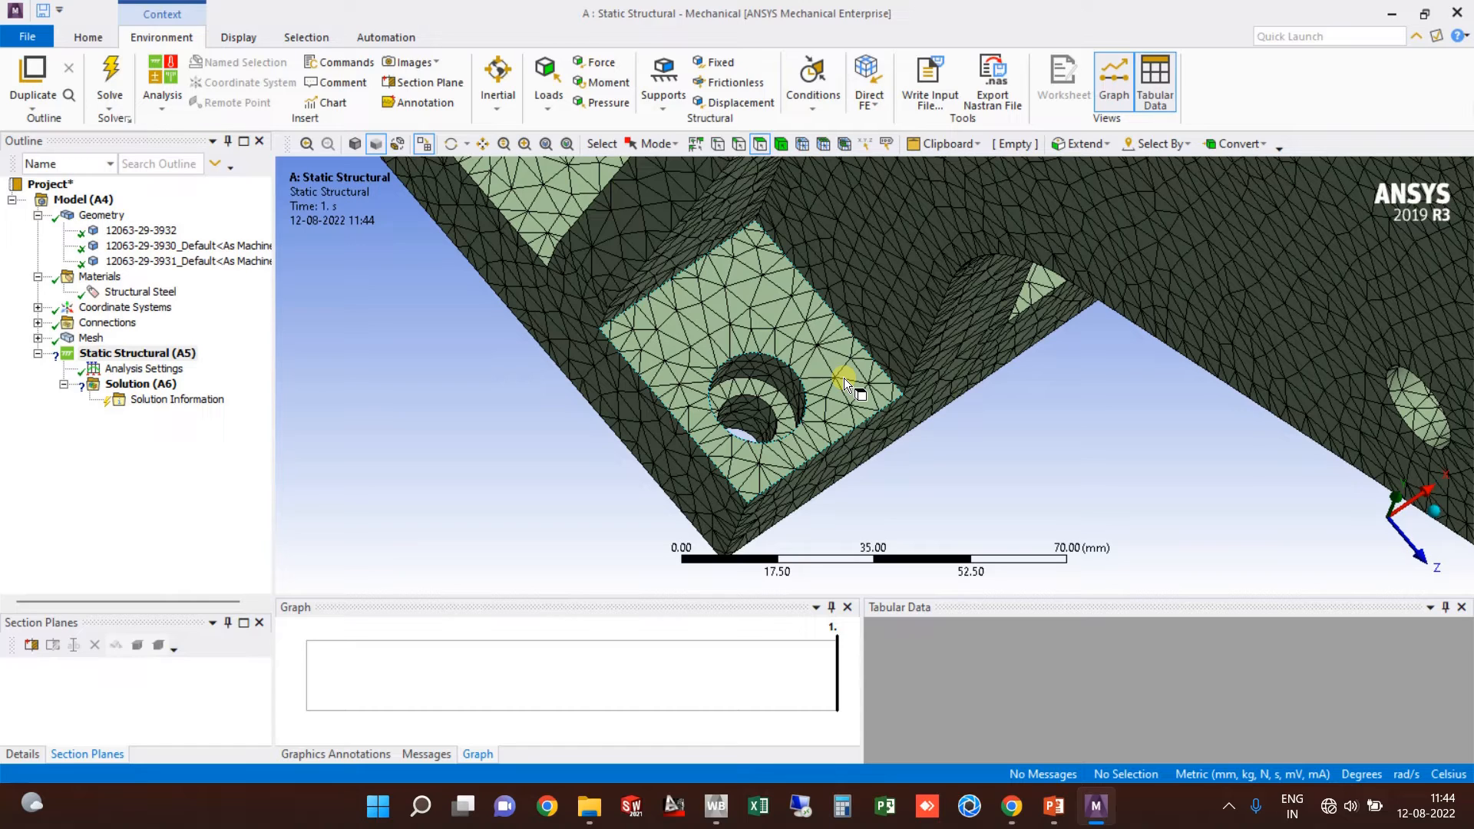
left_click(757, 415)
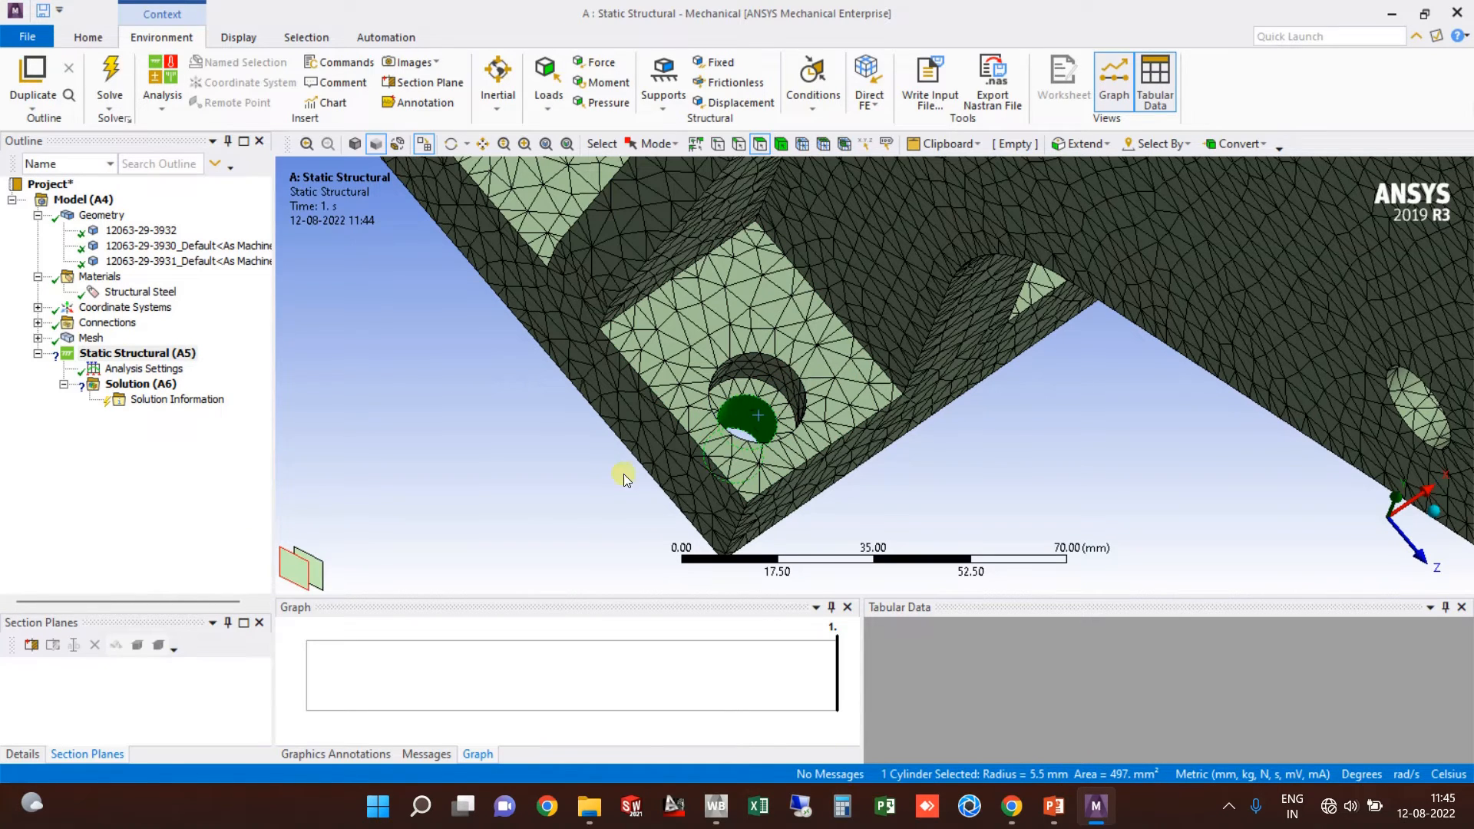
left_click(632, 486)
left_click(748, 384)
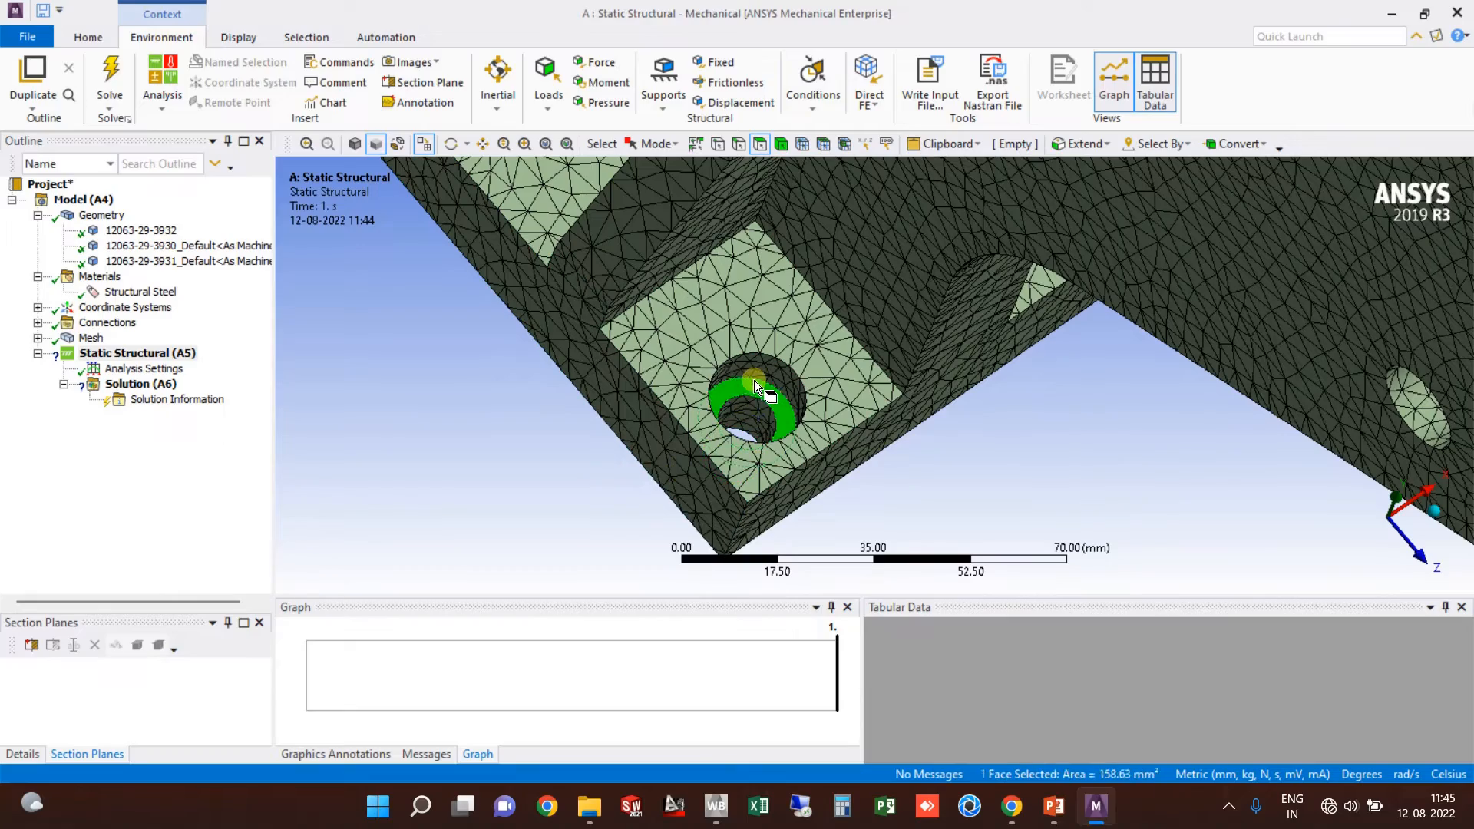
Step: Add the ring faces of the other three bolt holes to the selection
middle_click_drag(707, 463, 959, 520)
left_click(580, 221, "ctrl")
scroll(910, 367, "up", 4)
left_click(892, 338, "ctrl")
scroll(893, 339, "down", 2)
scroll(880, 373, "up", 3)
left_click(766, 315, "ctrl")
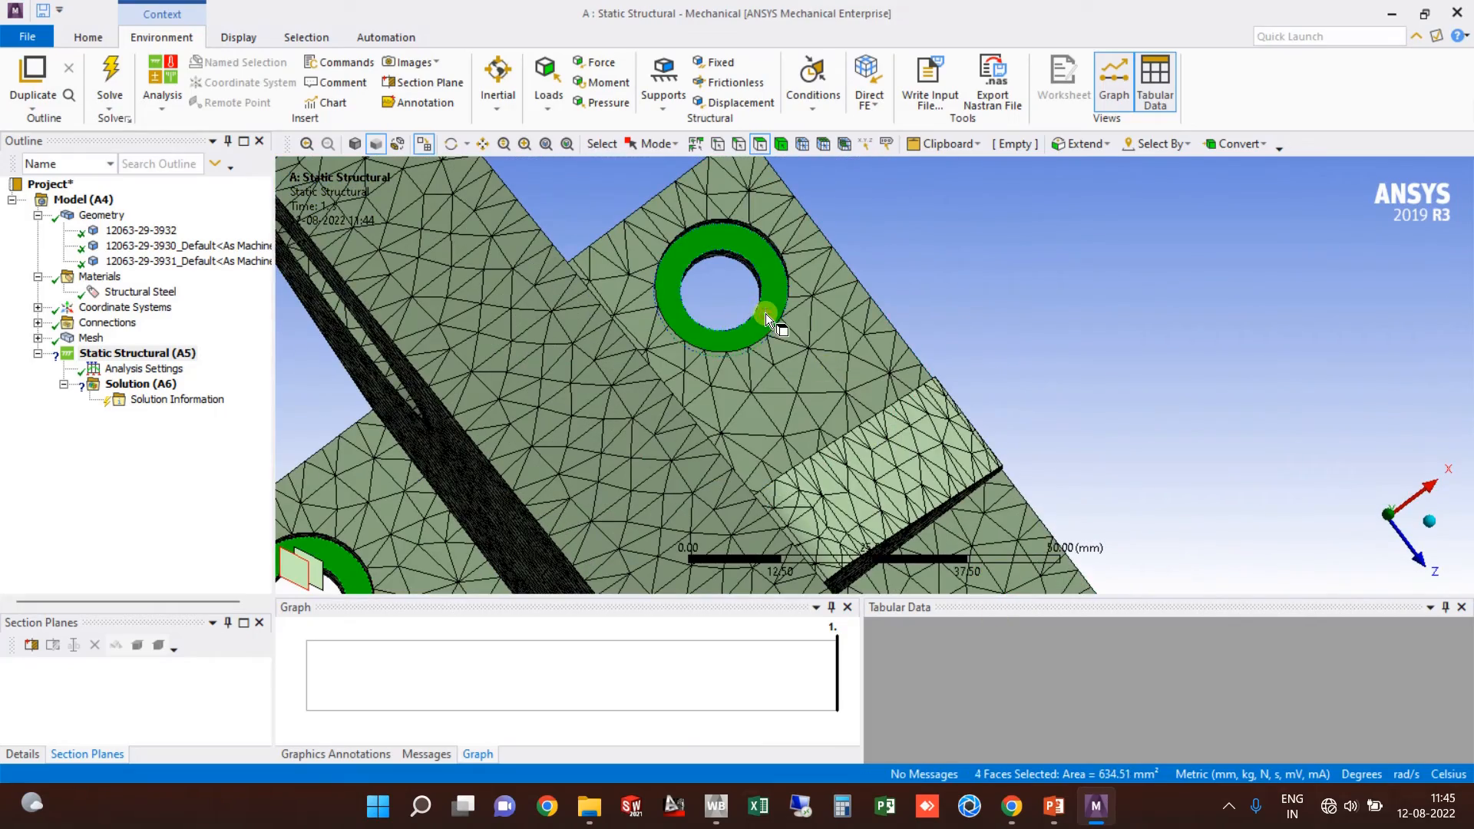
Step: Insert a Fixed Support on the four selected hole faces (634.51 mm²)
right_click(766, 313)
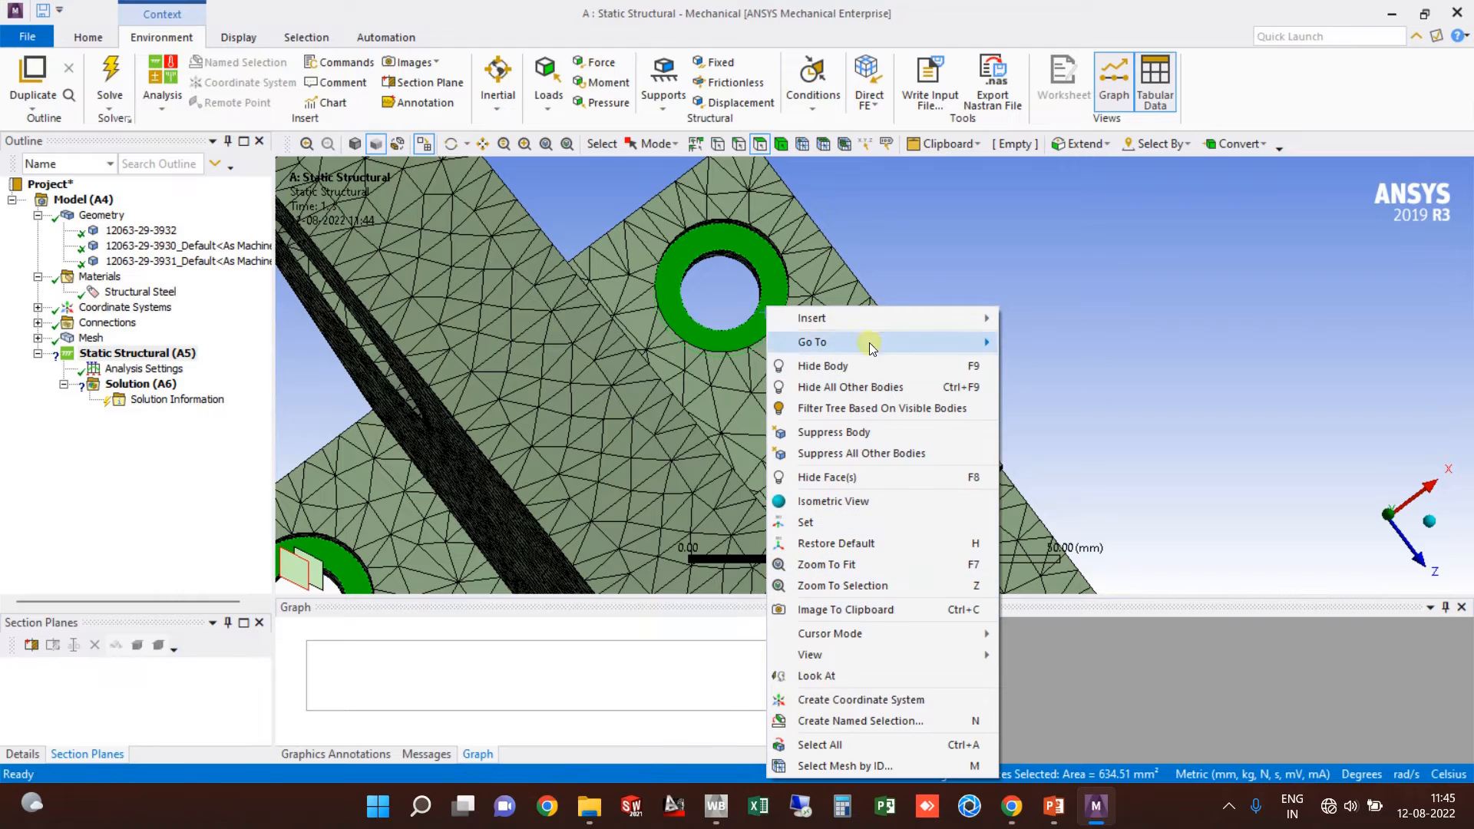
left_click(912, 316)
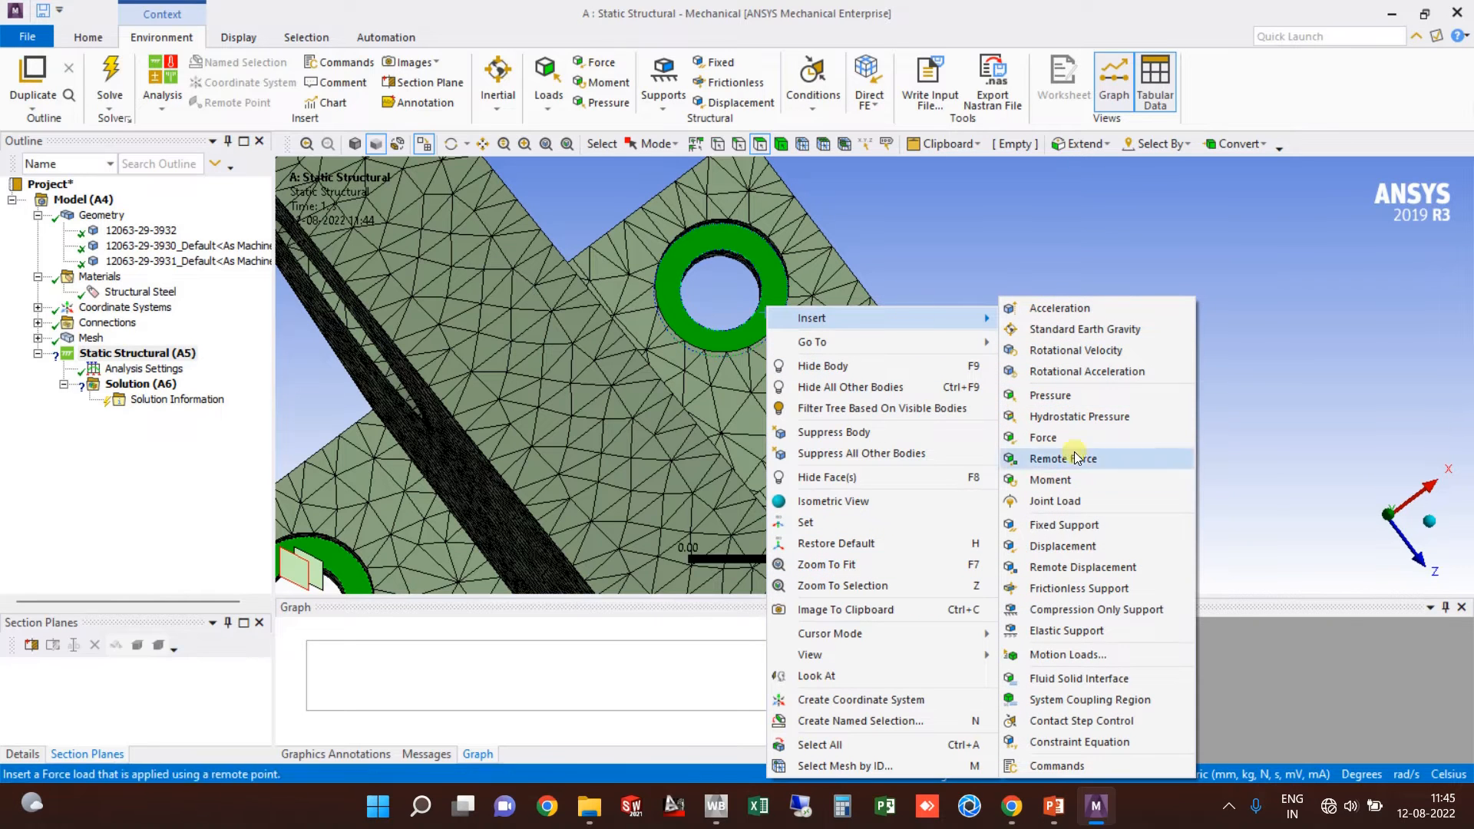
left_click(1096, 525)
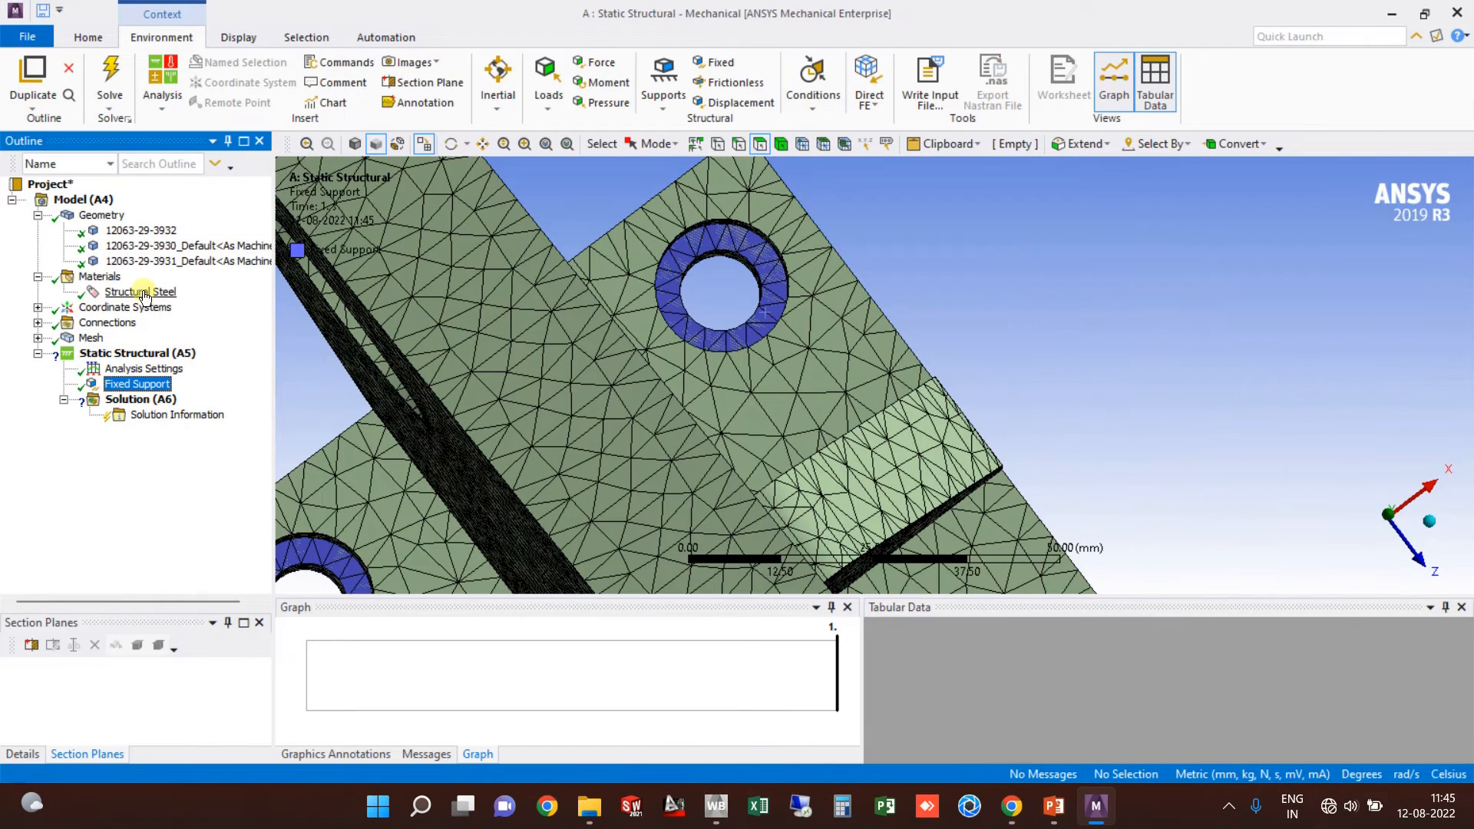
scroll(680, 303, "down", 5)
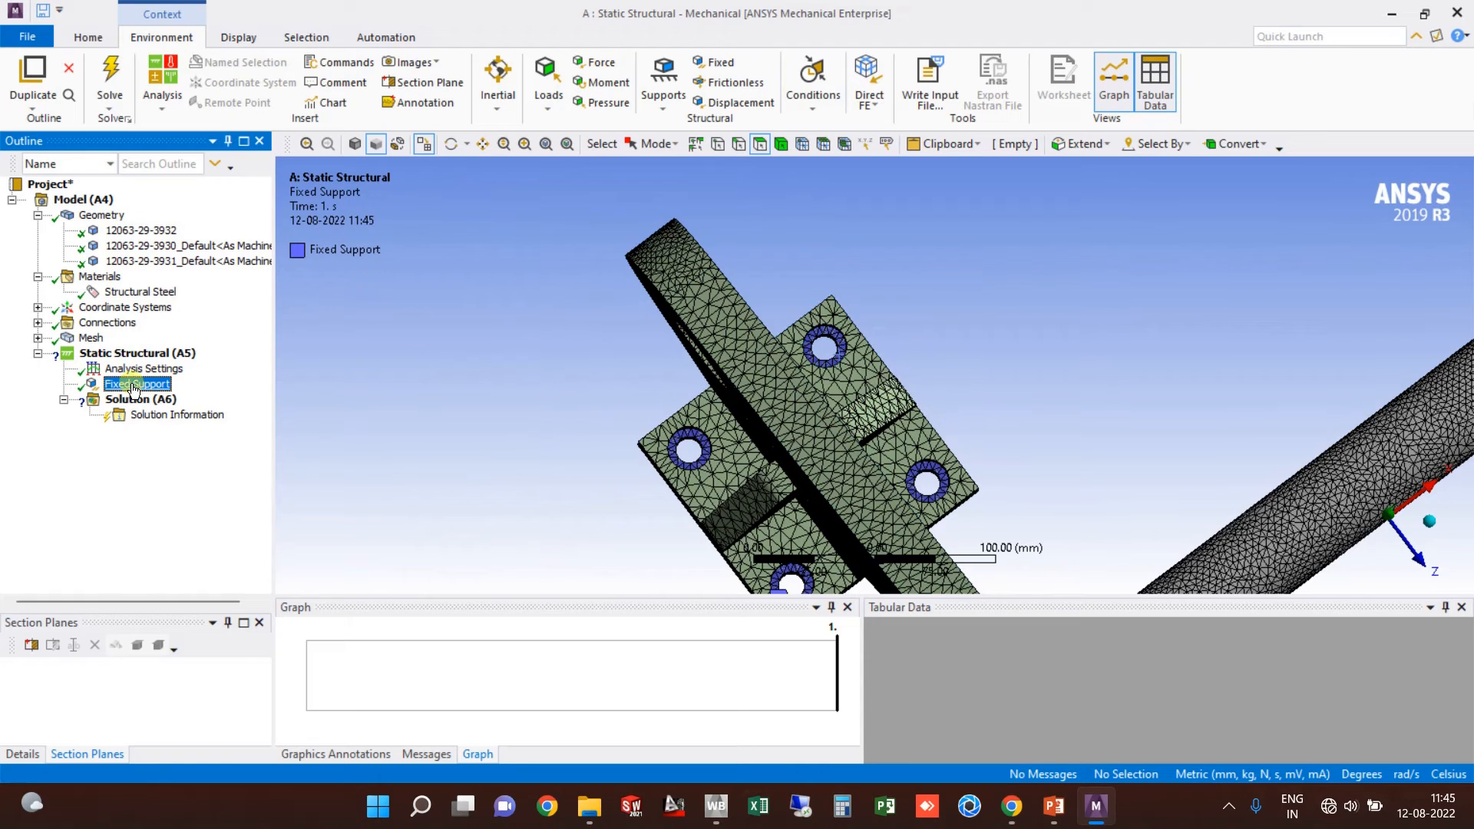
left_click(139, 355)
Step: Insert a second Fixed Support and pick four hole ring faces on the other plate
right_click(138, 354)
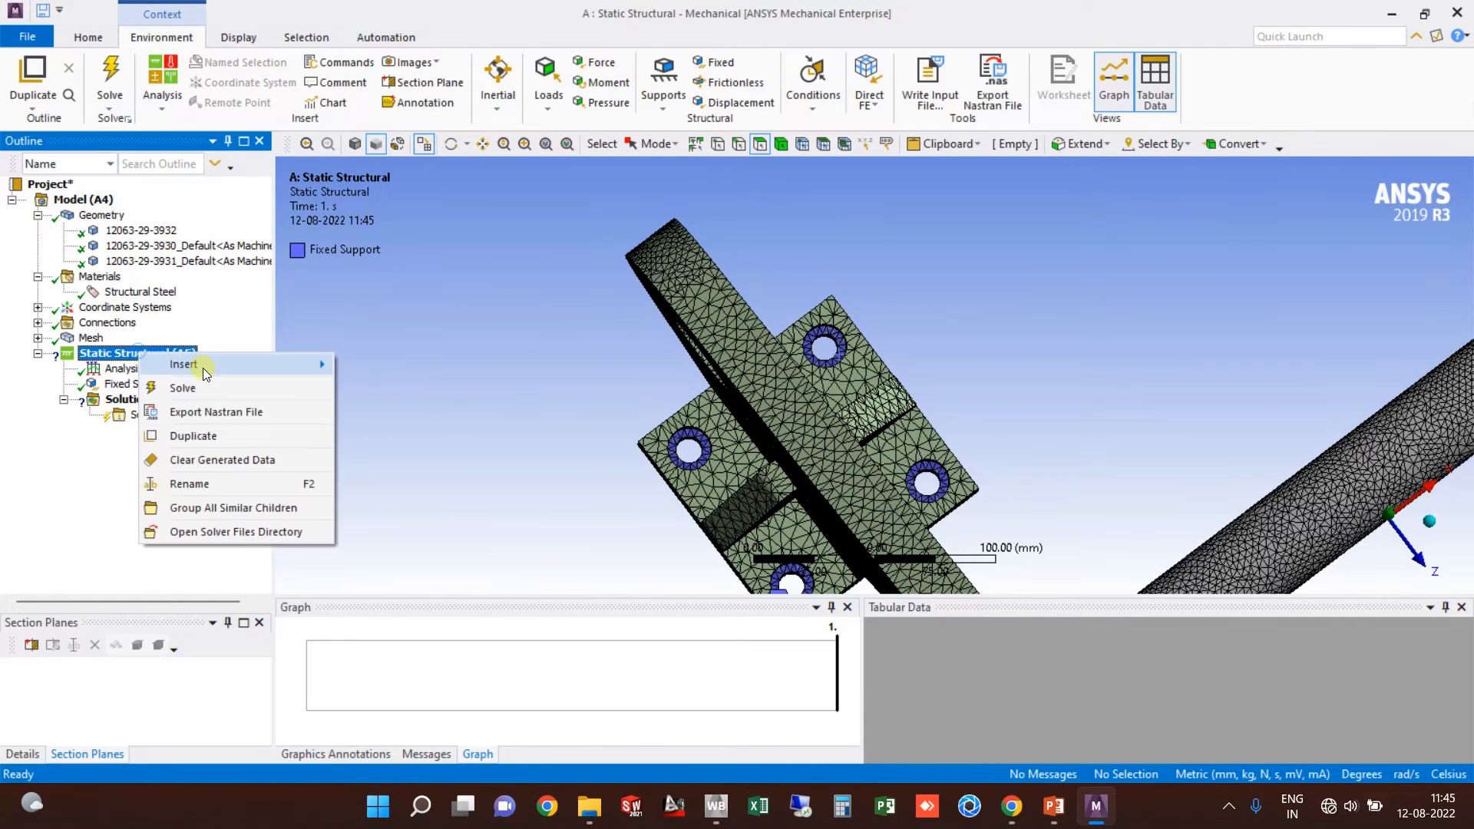
mouse_move(230, 366)
left_click(420, 360)
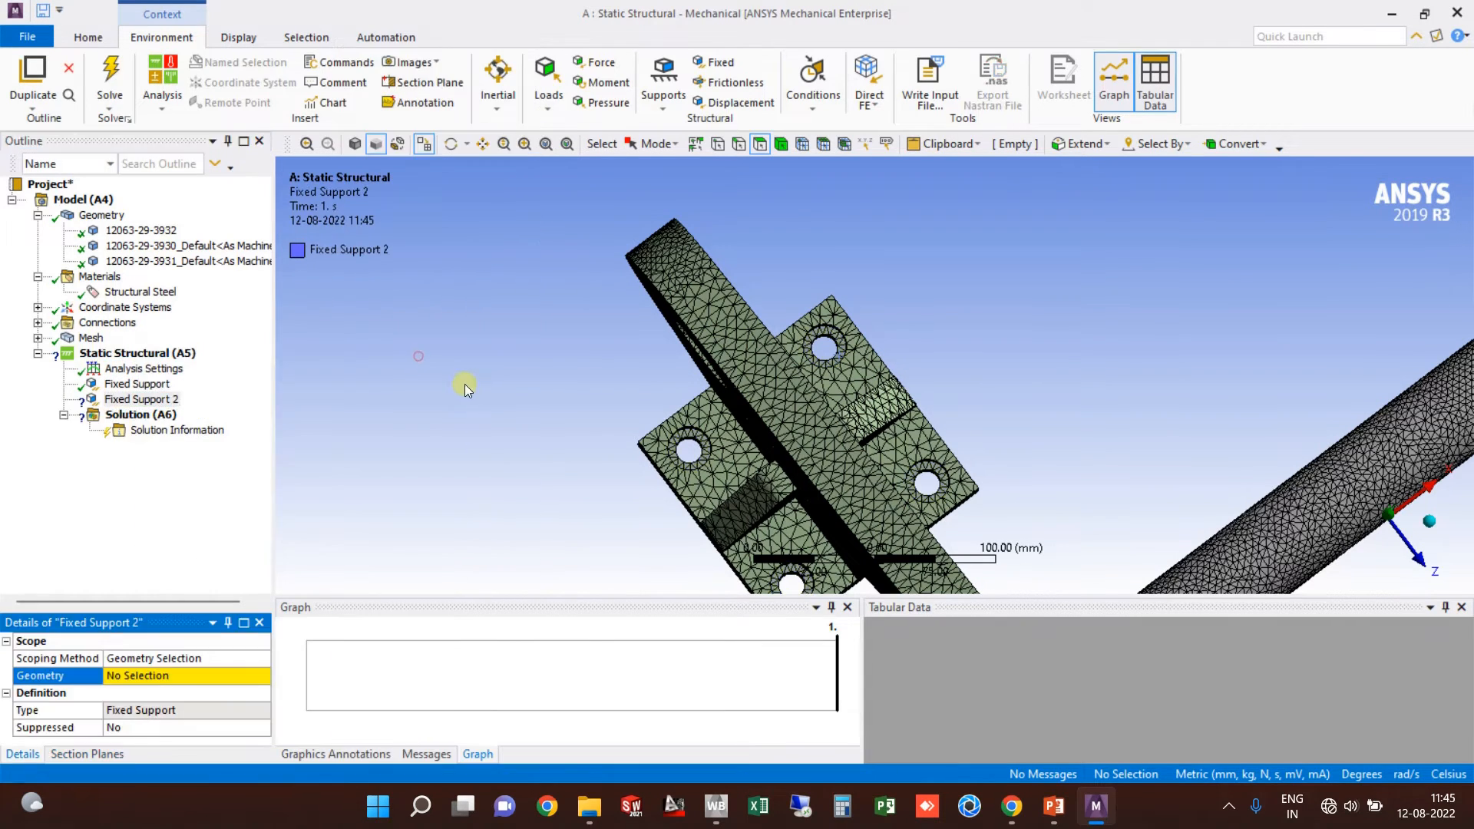
scroll(476, 395, "down", 5)
scroll(1048, 283, "up", 8)
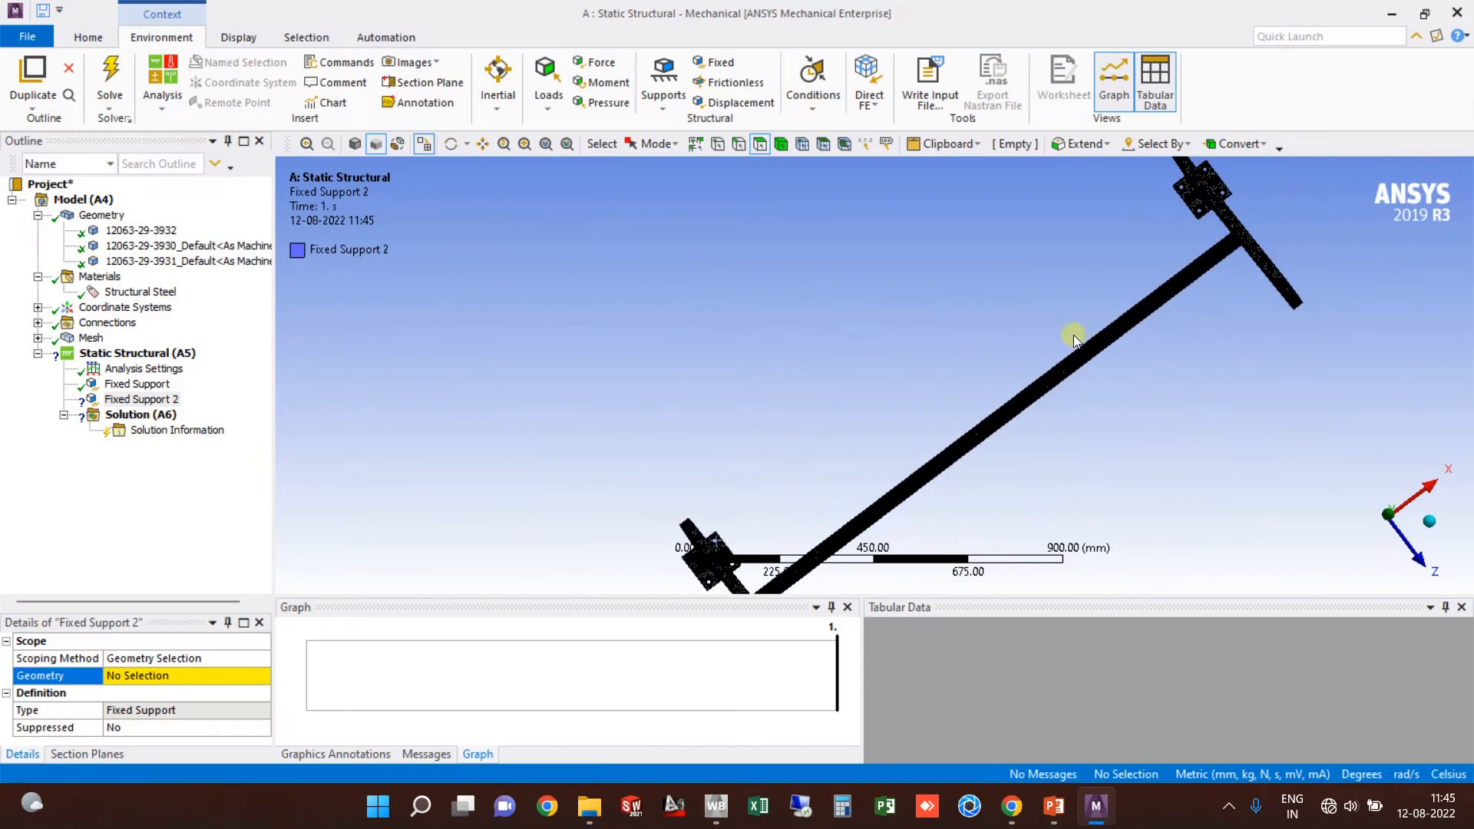
scroll(965, 269, "up", 6)
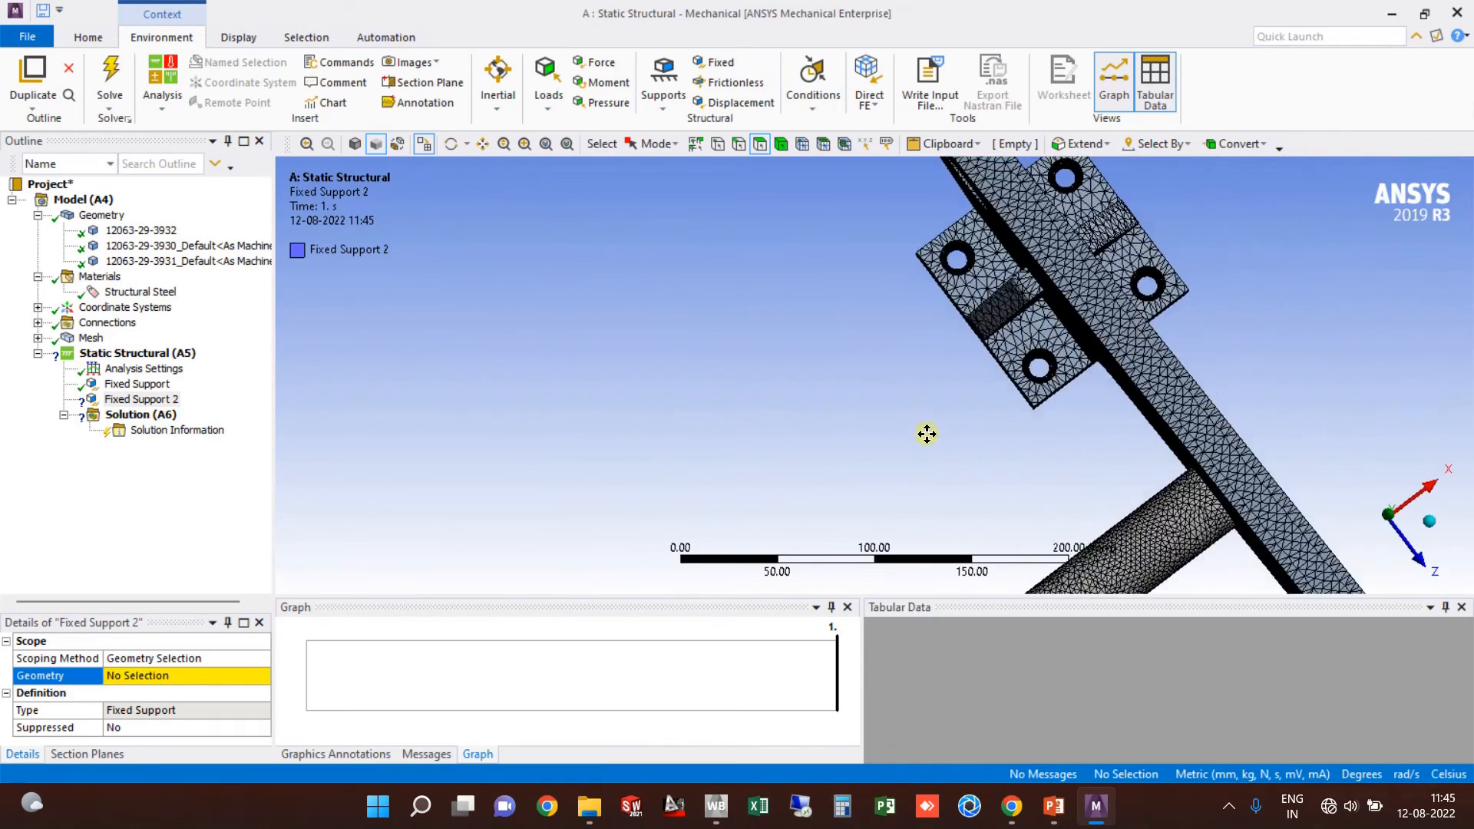
left_click(912, 215)
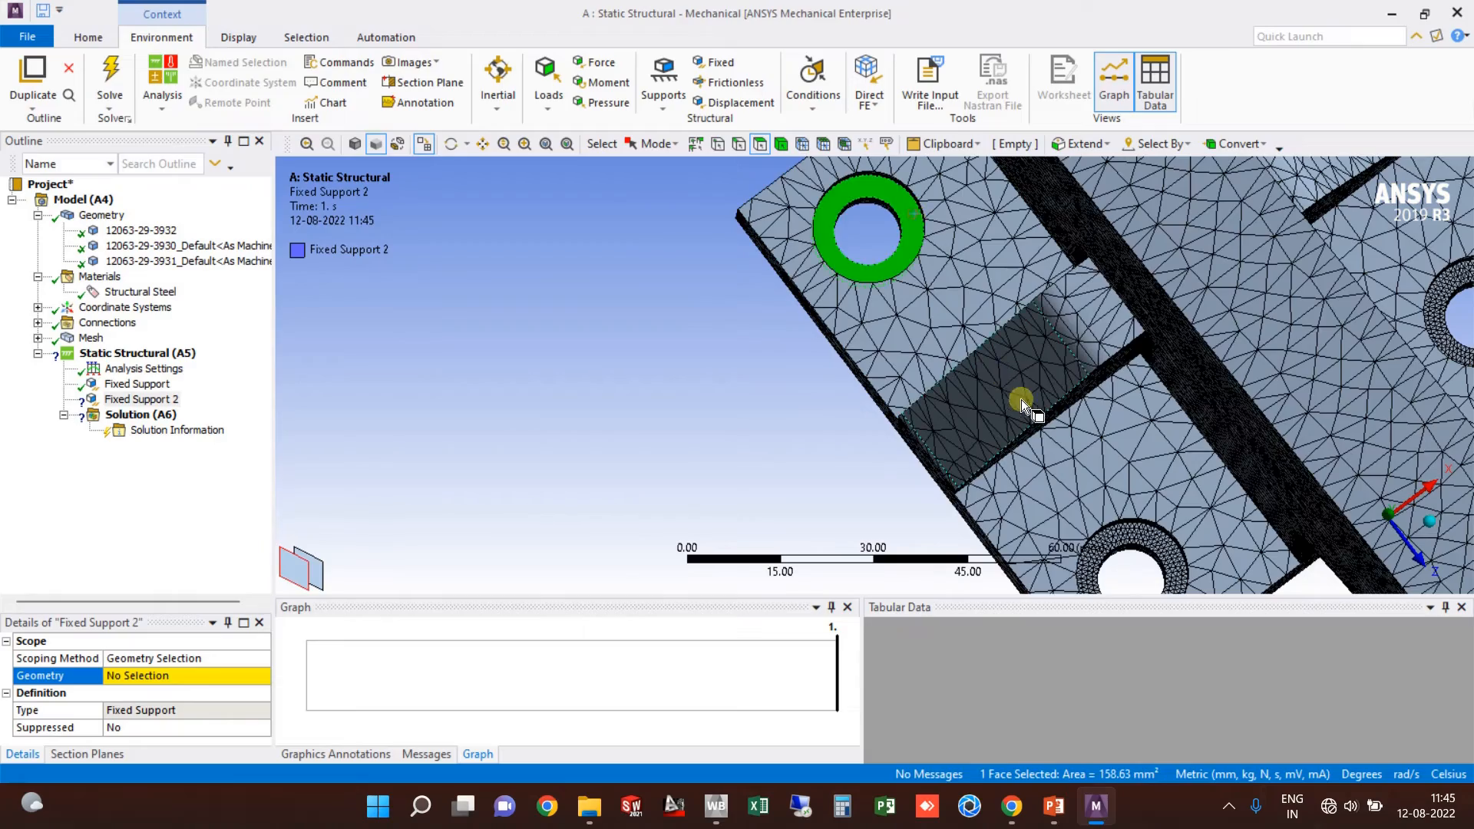
middle_click_drag(1021, 399, 1038, 440)
left_click(854, 268, "ctrl")
middle_click_drag(857, 273, 969, 375)
left_click(1133, 389, "ctrl")
left_click(908, 328, "ctrl")
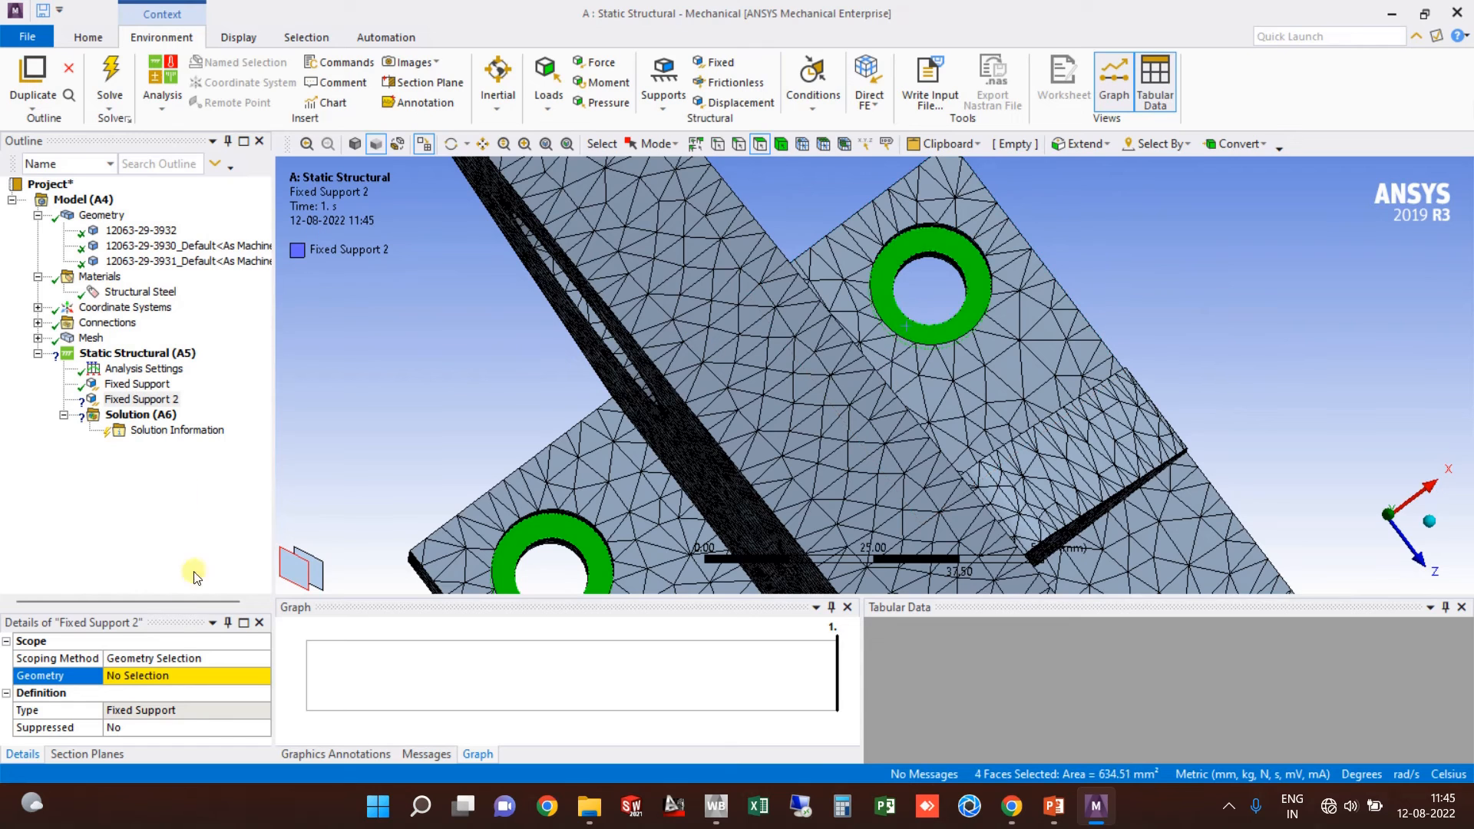
Step: Apply the four selected faces as Fixed Support 2's geometry
left_click(170, 676)
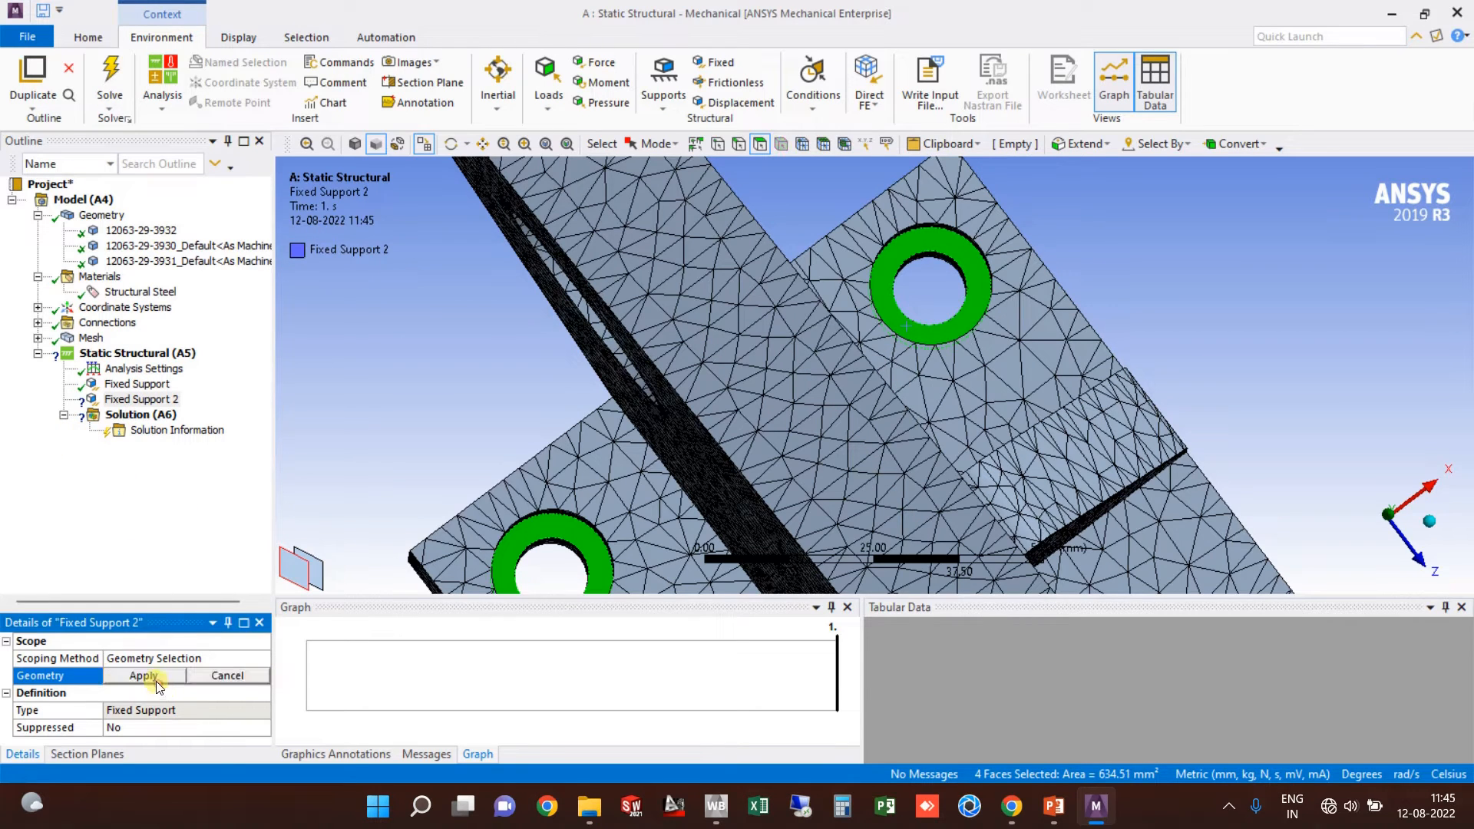
left_click(151, 676)
scroll(521, 376, "down", 5)
scroll(572, 373, "down", 3)
Step: Reorient the bracket with Y up, then switch to the OVERVIEW OF ANSYS WORKBENCH presentation
middle_click_drag(572, 373, 774, 306)
scroll(725, 306, "down", 4)
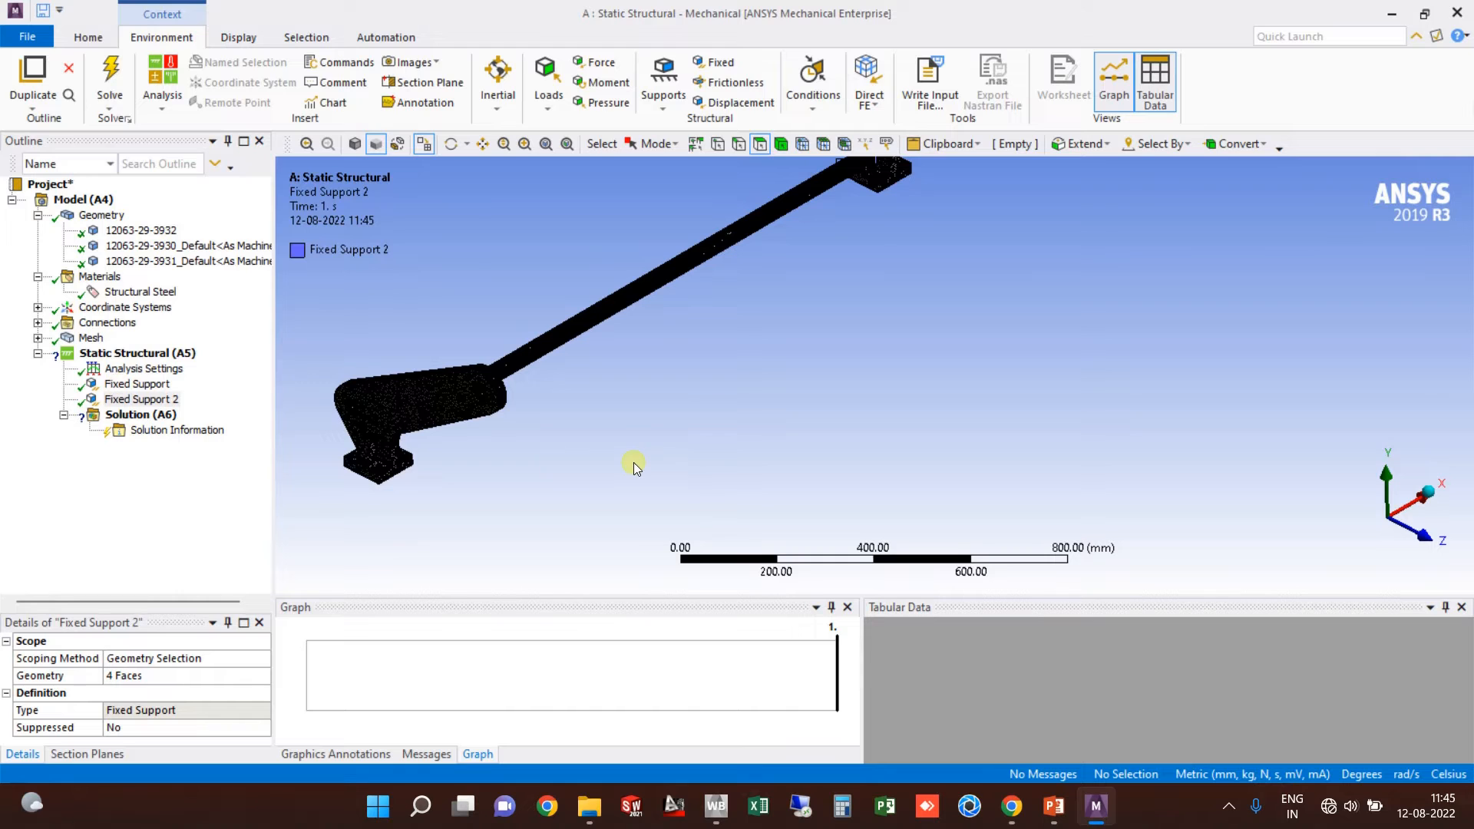
middle_click_drag(635, 462, 757, 466, "ctrl")
scroll(786, 408, "up", 1)
middle_click_drag(792, 397, 808, 338, "ctrl")
scroll(818, 405, "down", 1)
scroll(808, 338, "up", 1)
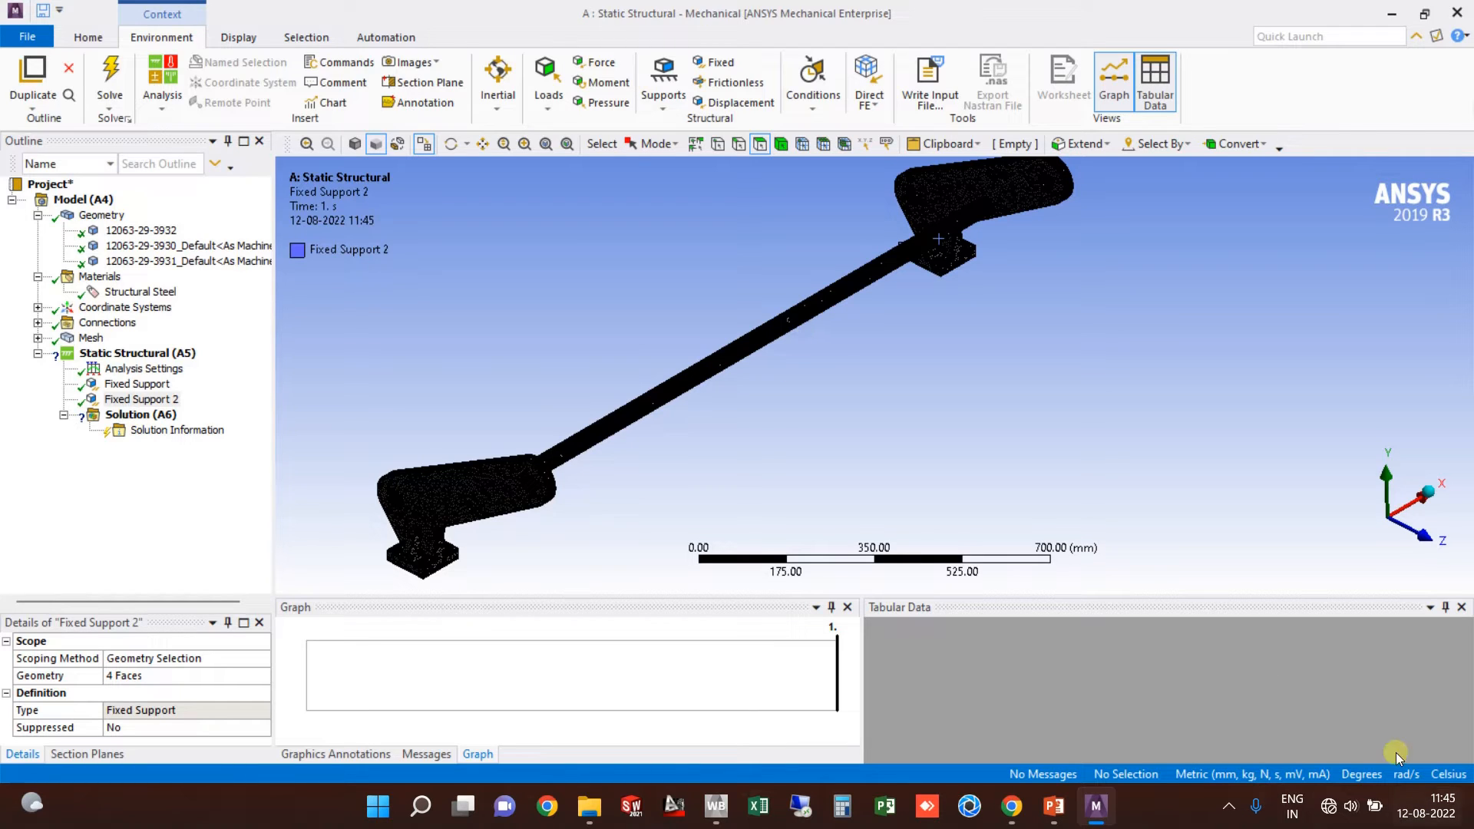
left_click(1050, 810)
left_click(906, 723)
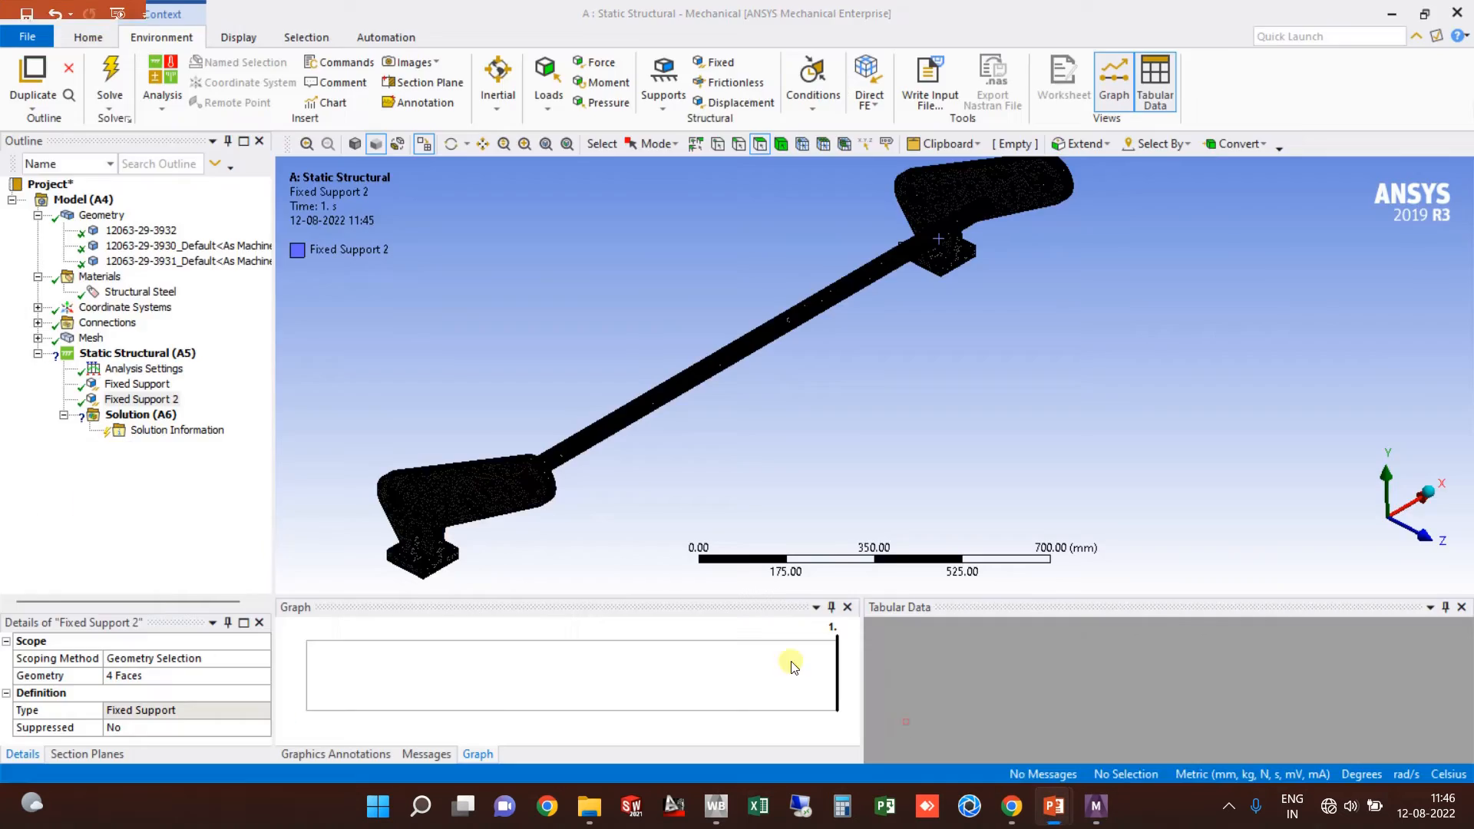
Step: Browse the early slides: Prerequisites, ANSYS Required From Its User, Why Use ANSYS, FEM Overview
left_click(40, 241)
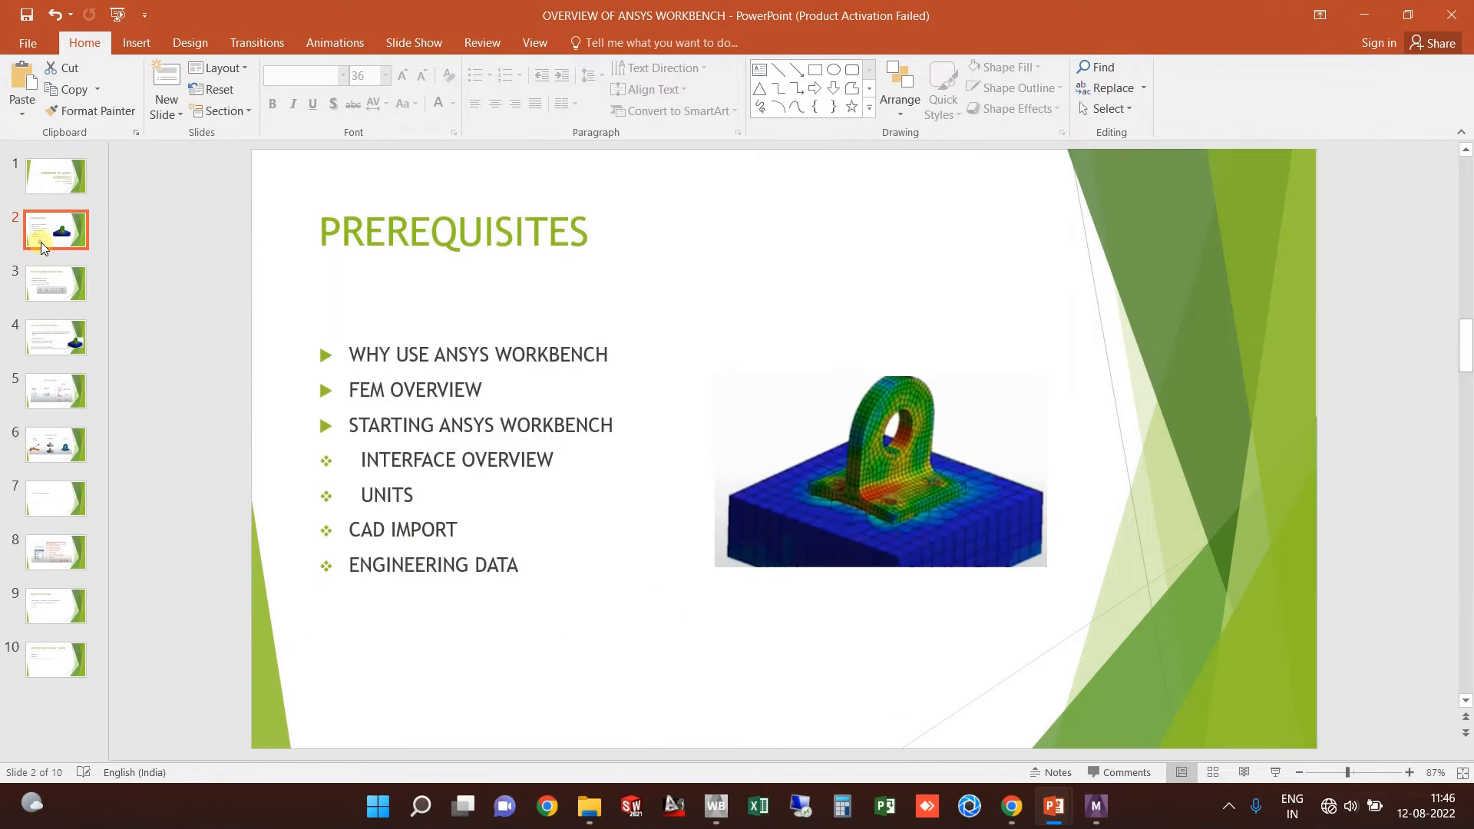
left_click(33, 282)
left_click(51, 345)
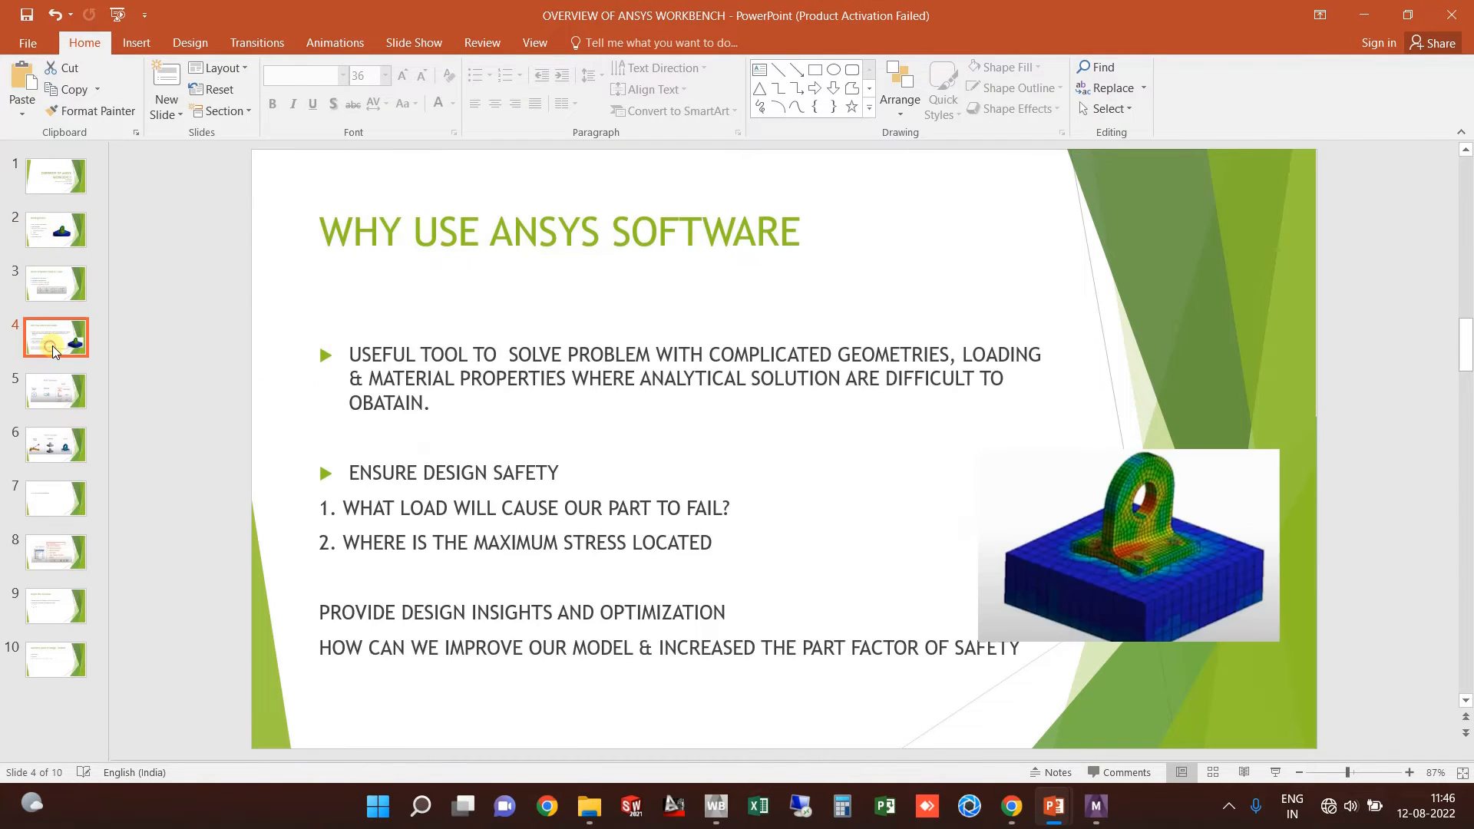
left_click(53, 401)
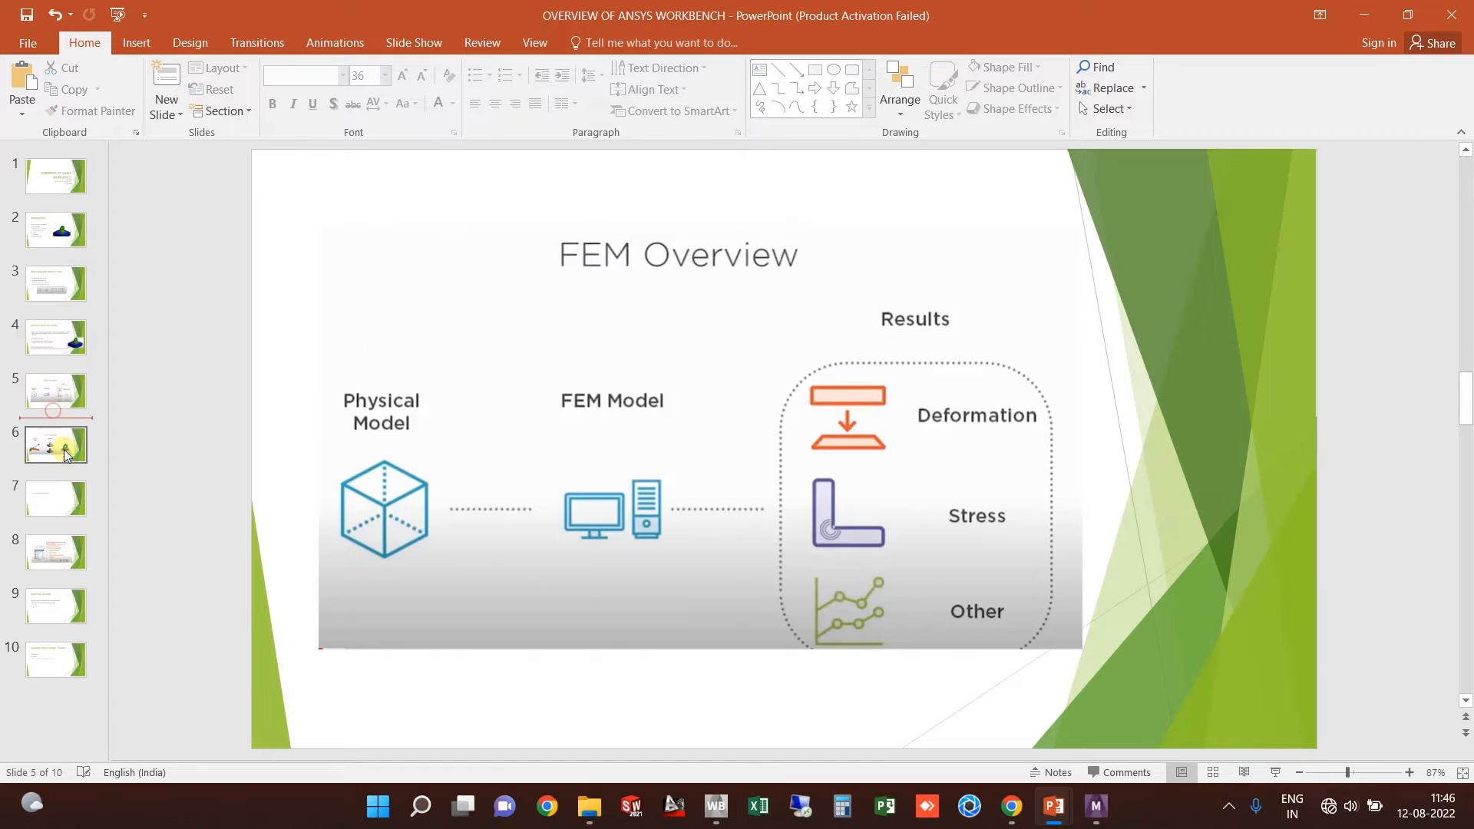
left_click(54, 441)
left_click(39, 242)
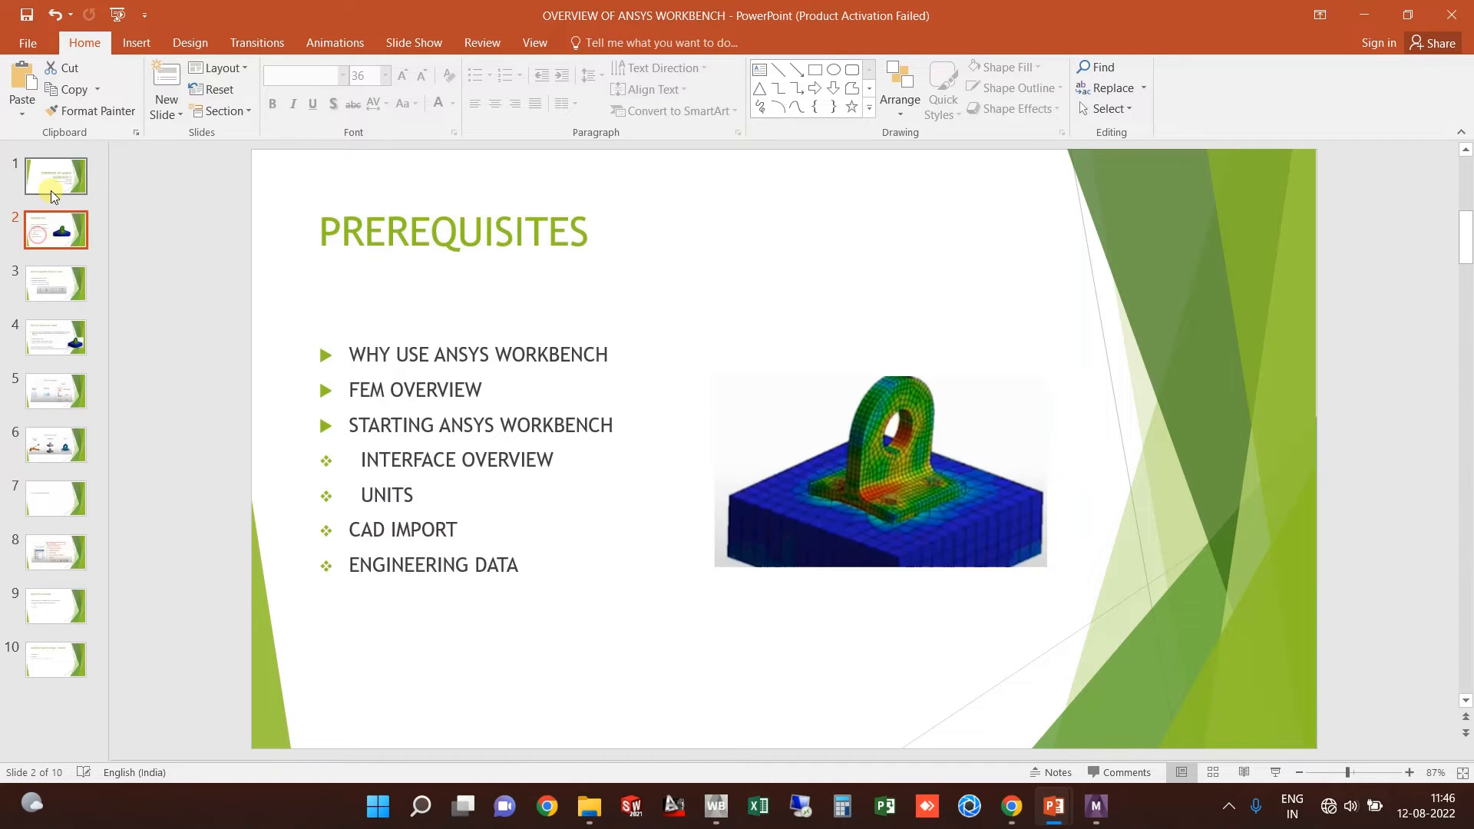
left_click(56, 290)
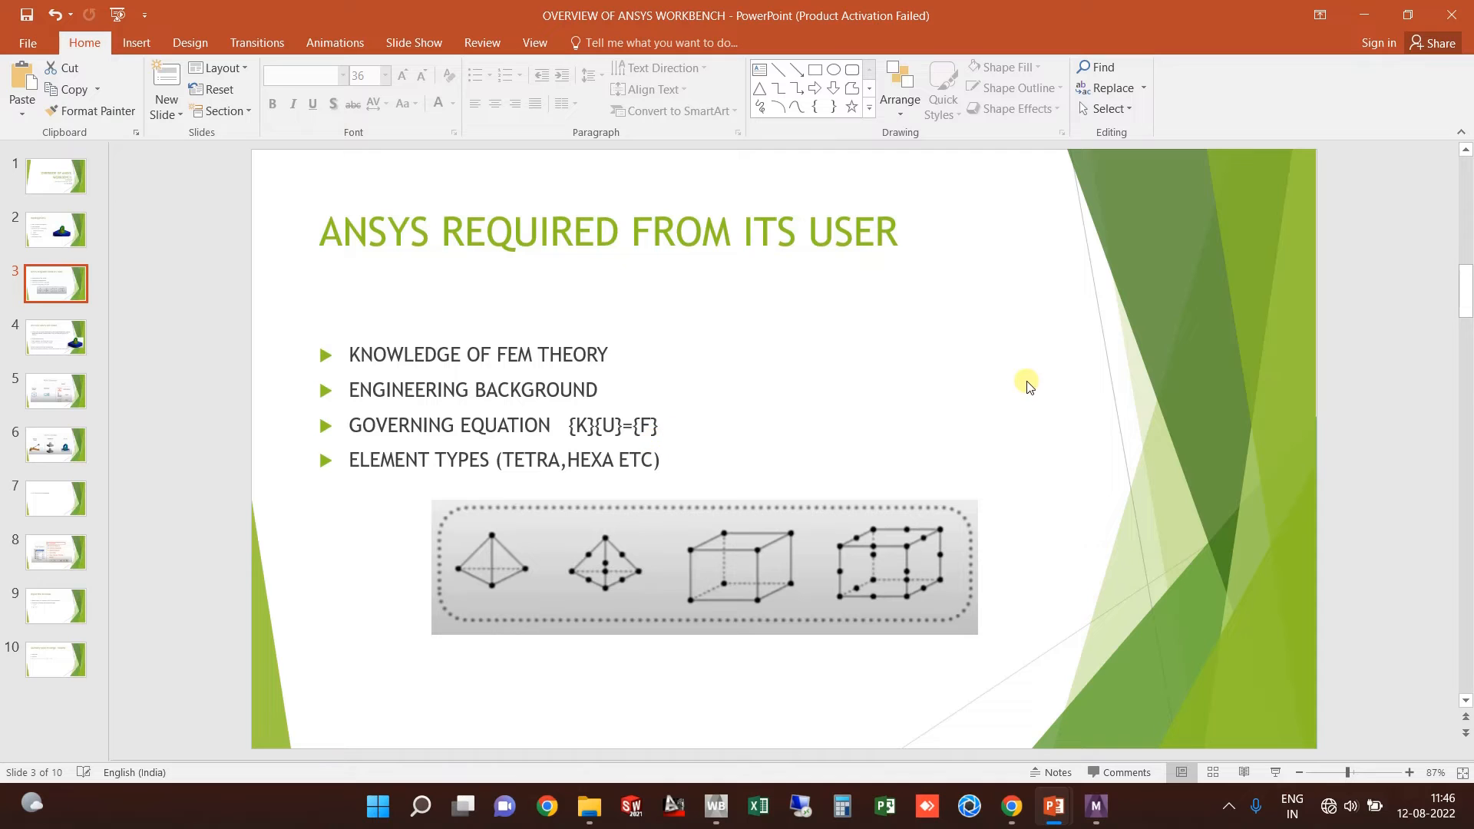
Step: Minimize PowerPoint and pan the ANSYS view to centre the bracket end
left_click(1352, 14)
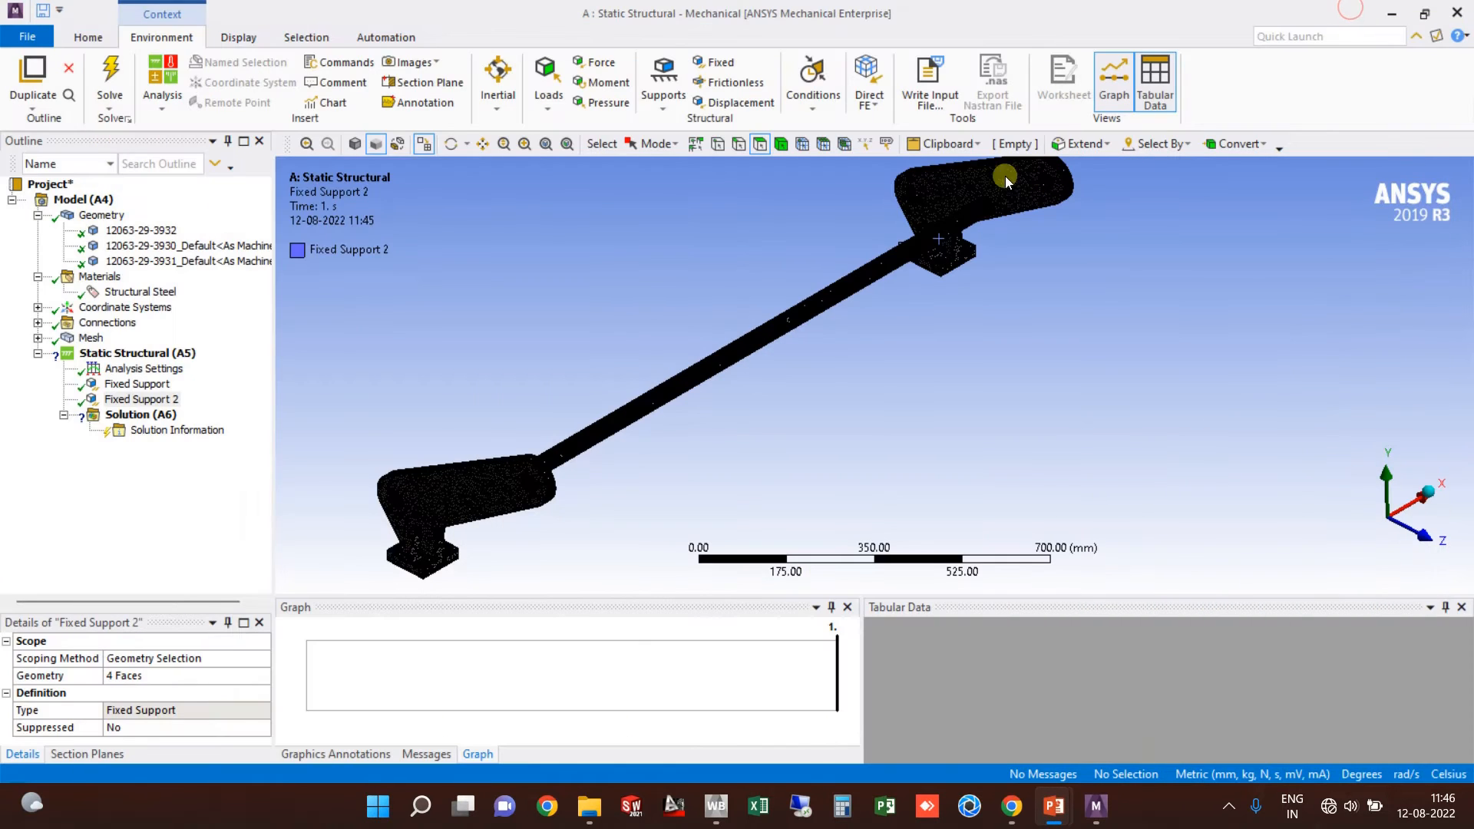
scroll(998, 330, "up", 5)
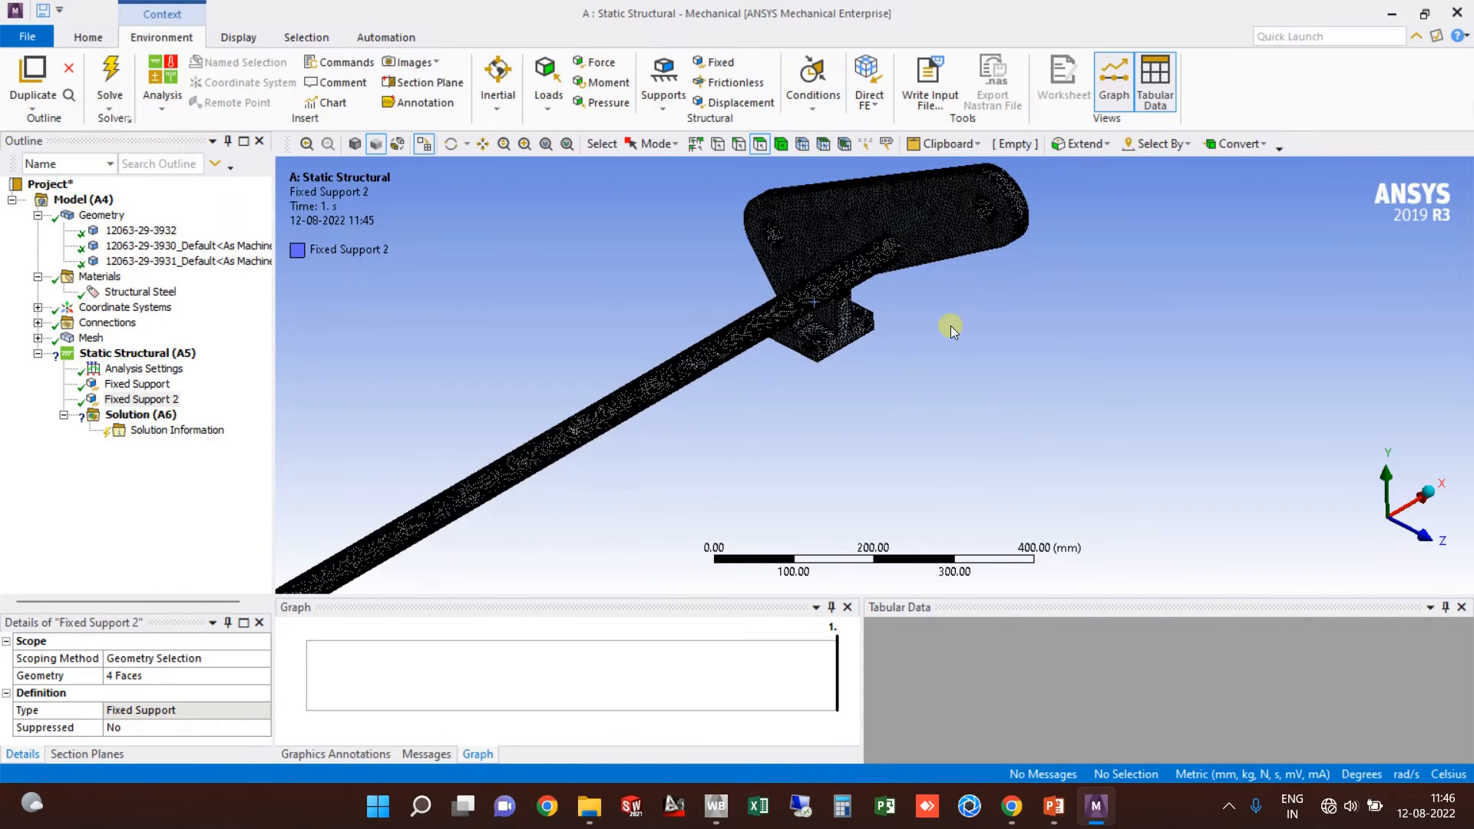
middle_click_drag(884, 340, 833, 358, "ctrl")
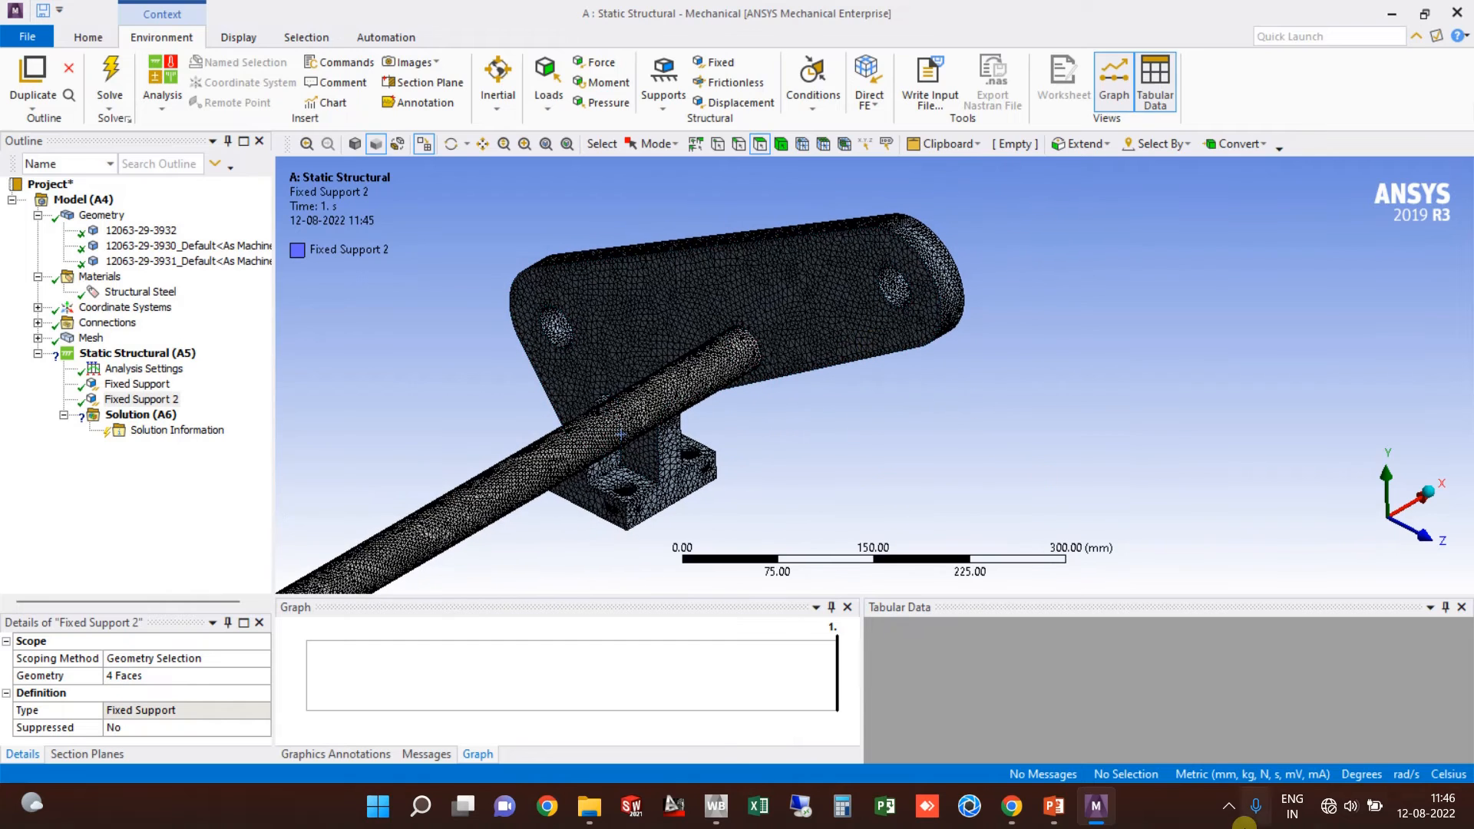
Step: In the BRACKET-ANALYSIS deck, view slides 2, 4 and 5: 3D model, roller tension, roller weights
mouse_move(1054, 806)
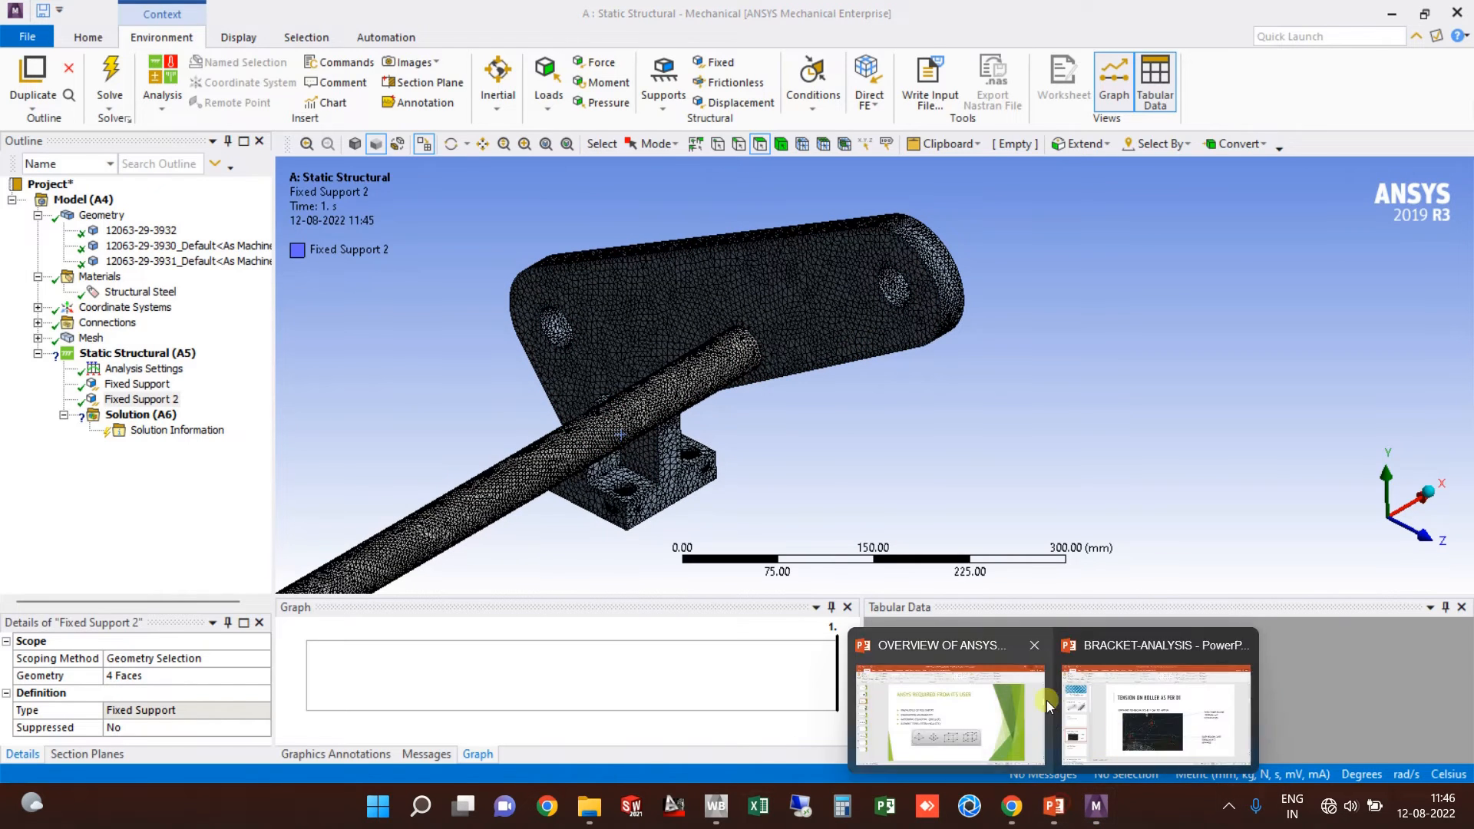
left_click(1118, 708)
left_click(100, 327)
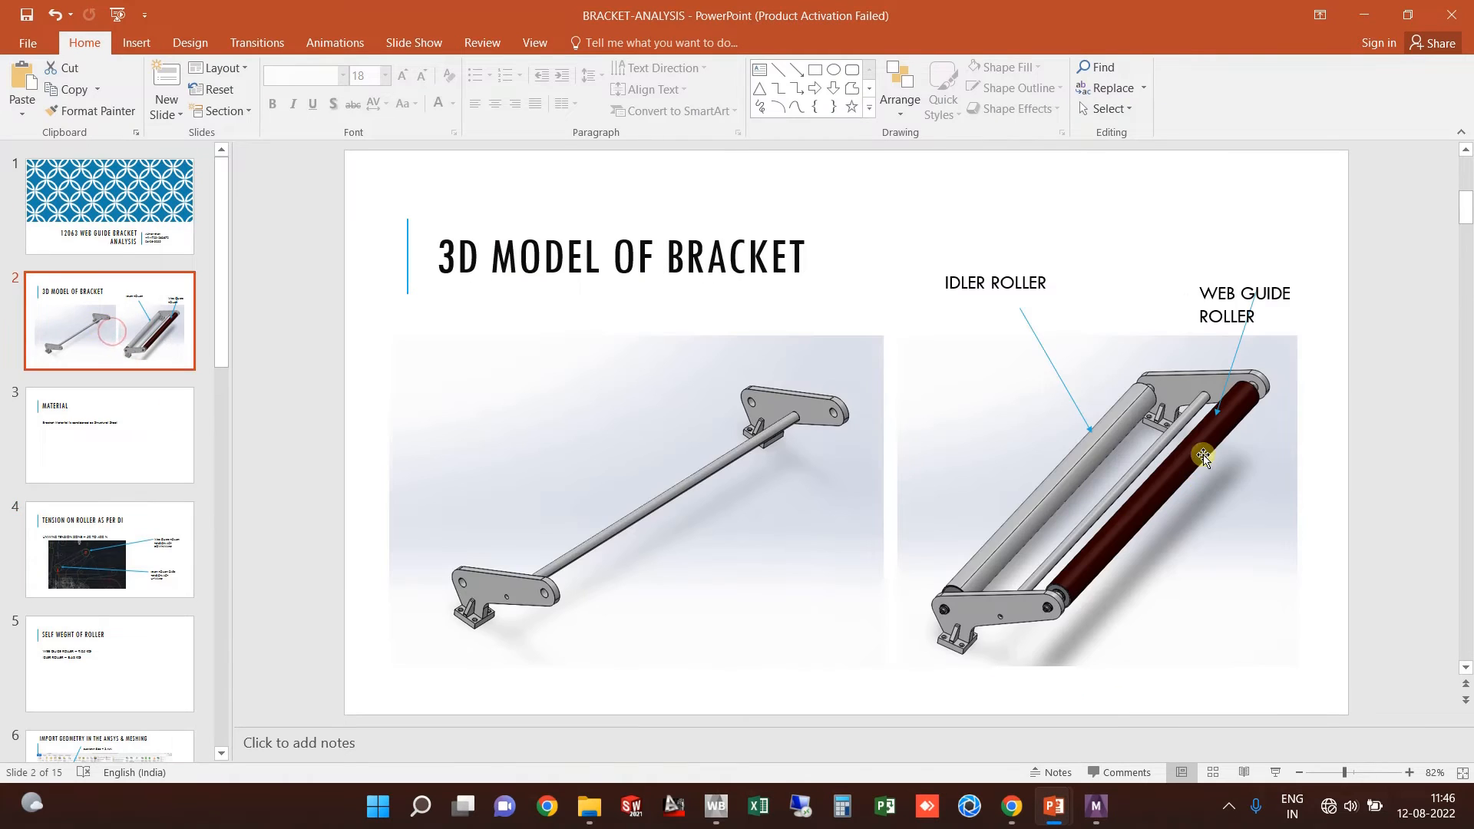
left_click(112, 565)
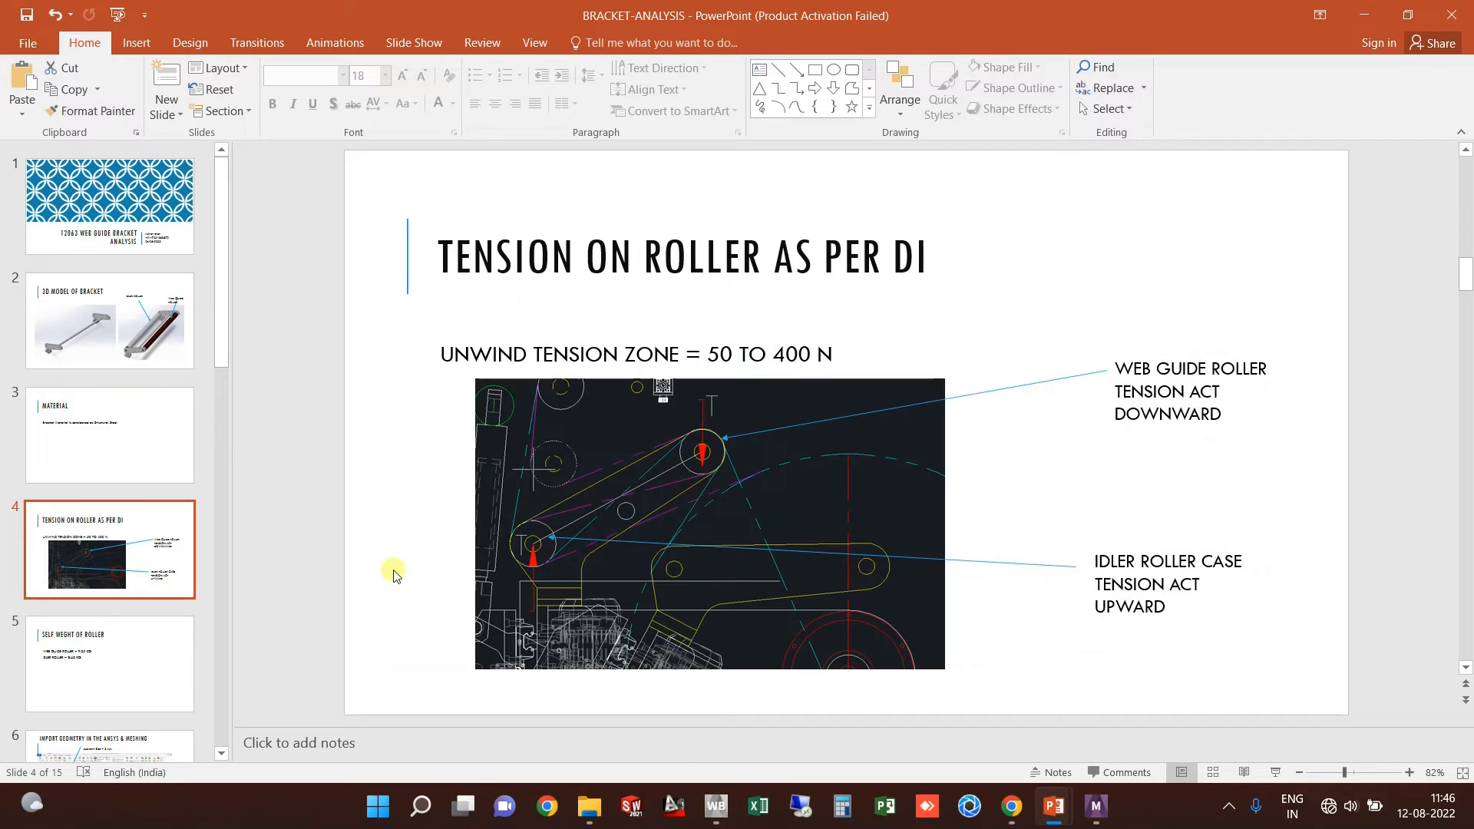
left_click(151, 670)
scroll(139, 649, "down", 1)
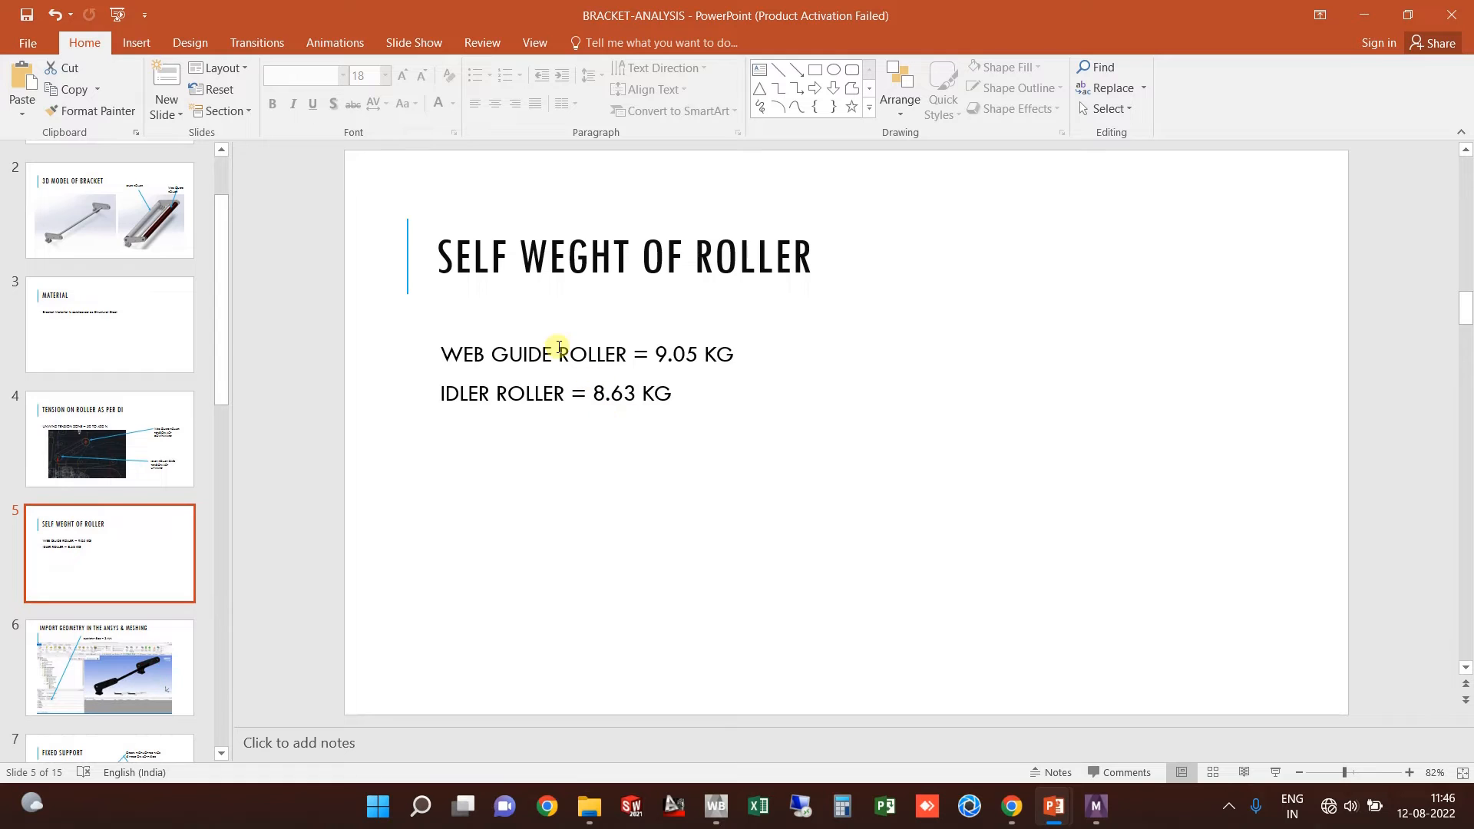
Step: Rotate the bracket model, then return the deck to slide 4, Tension on Roller as per DI
left_click(1365, 17)
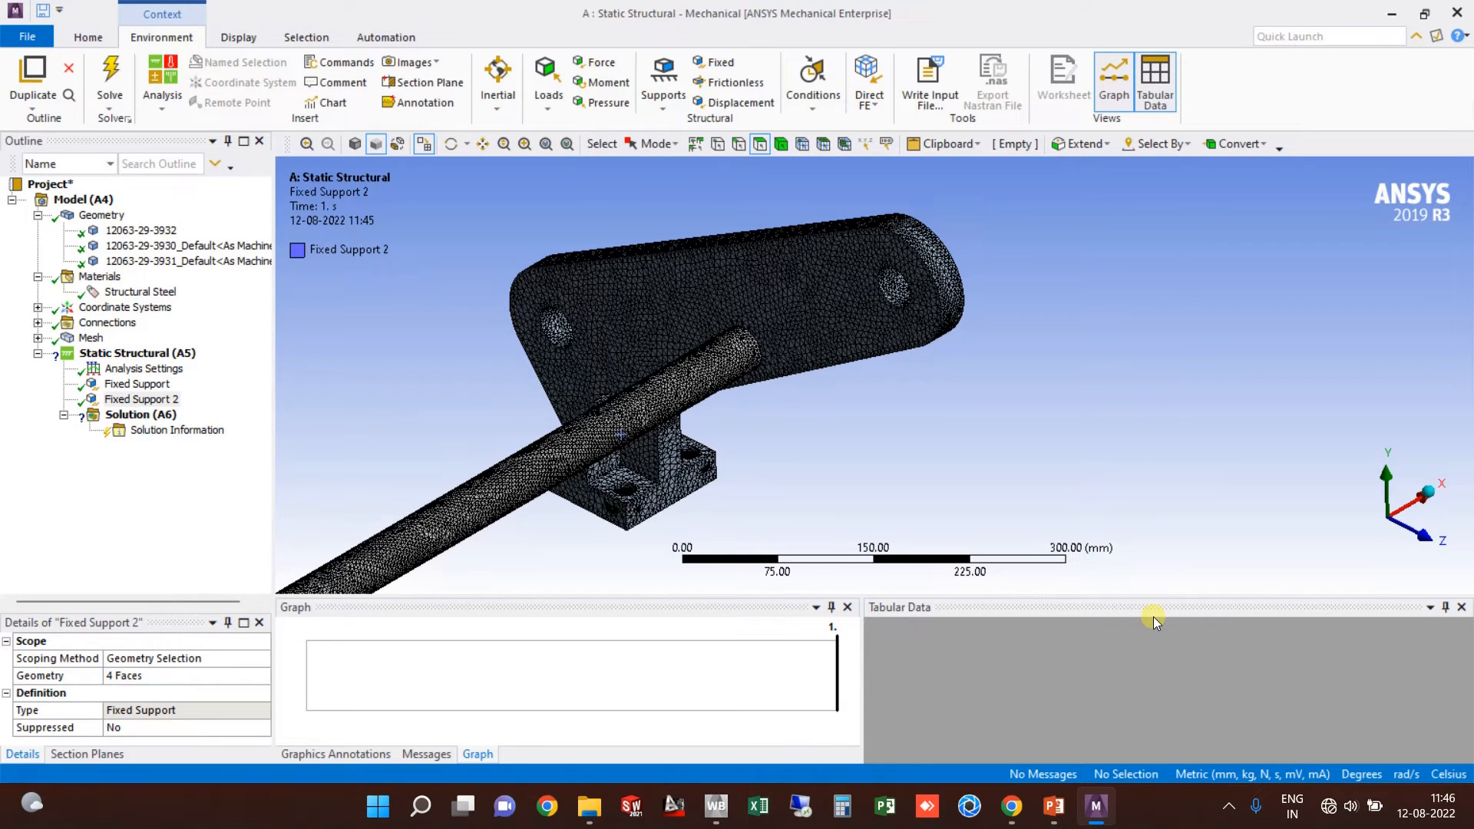
middle_click_drag(825, 371, 880, 347)
left_click(1094, 807)
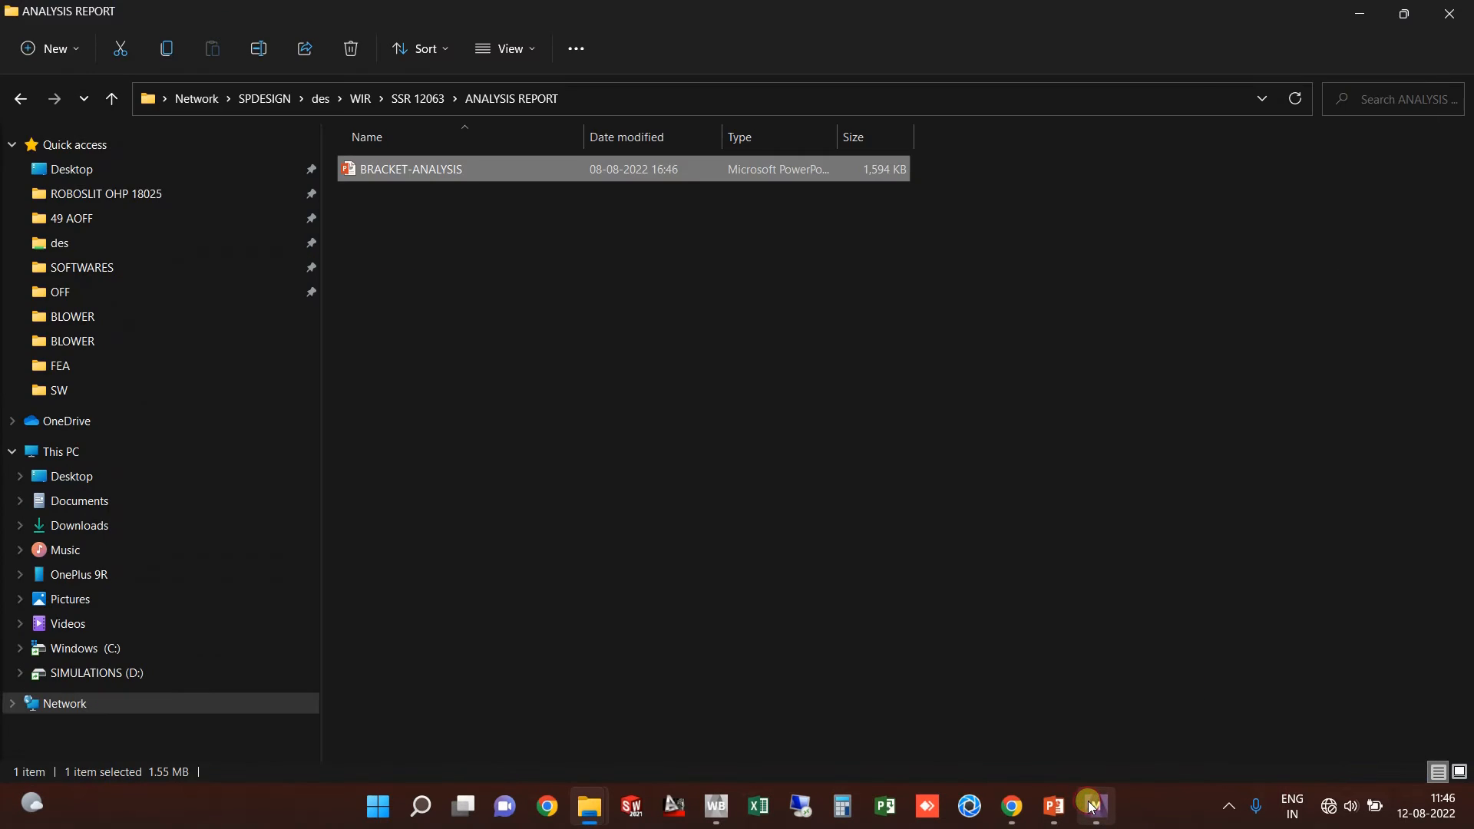
left_click(1094, 807)
mouse_move(1054, 806)
left_click(1140, 709)
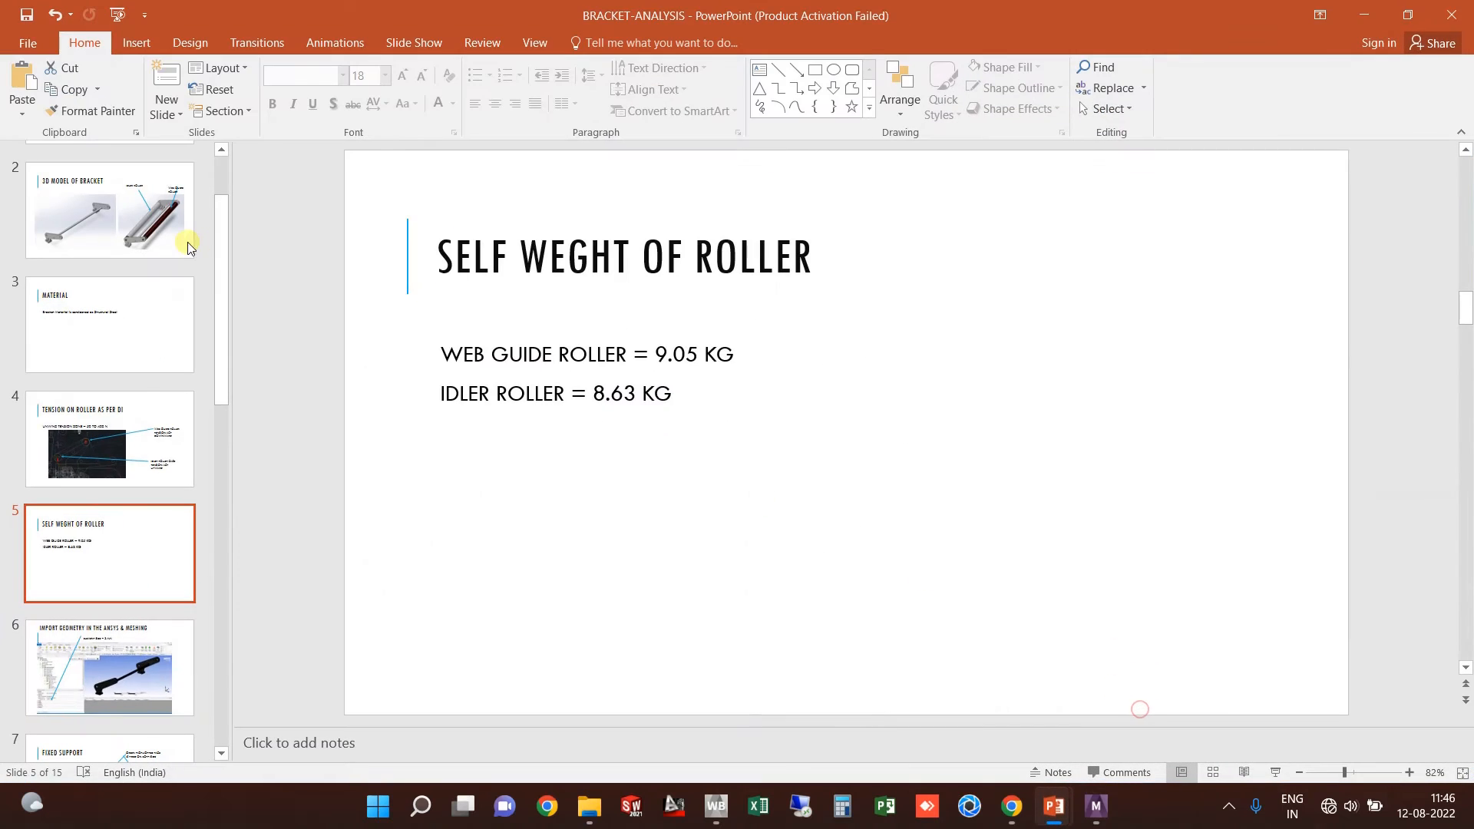
left_click(129, 419)
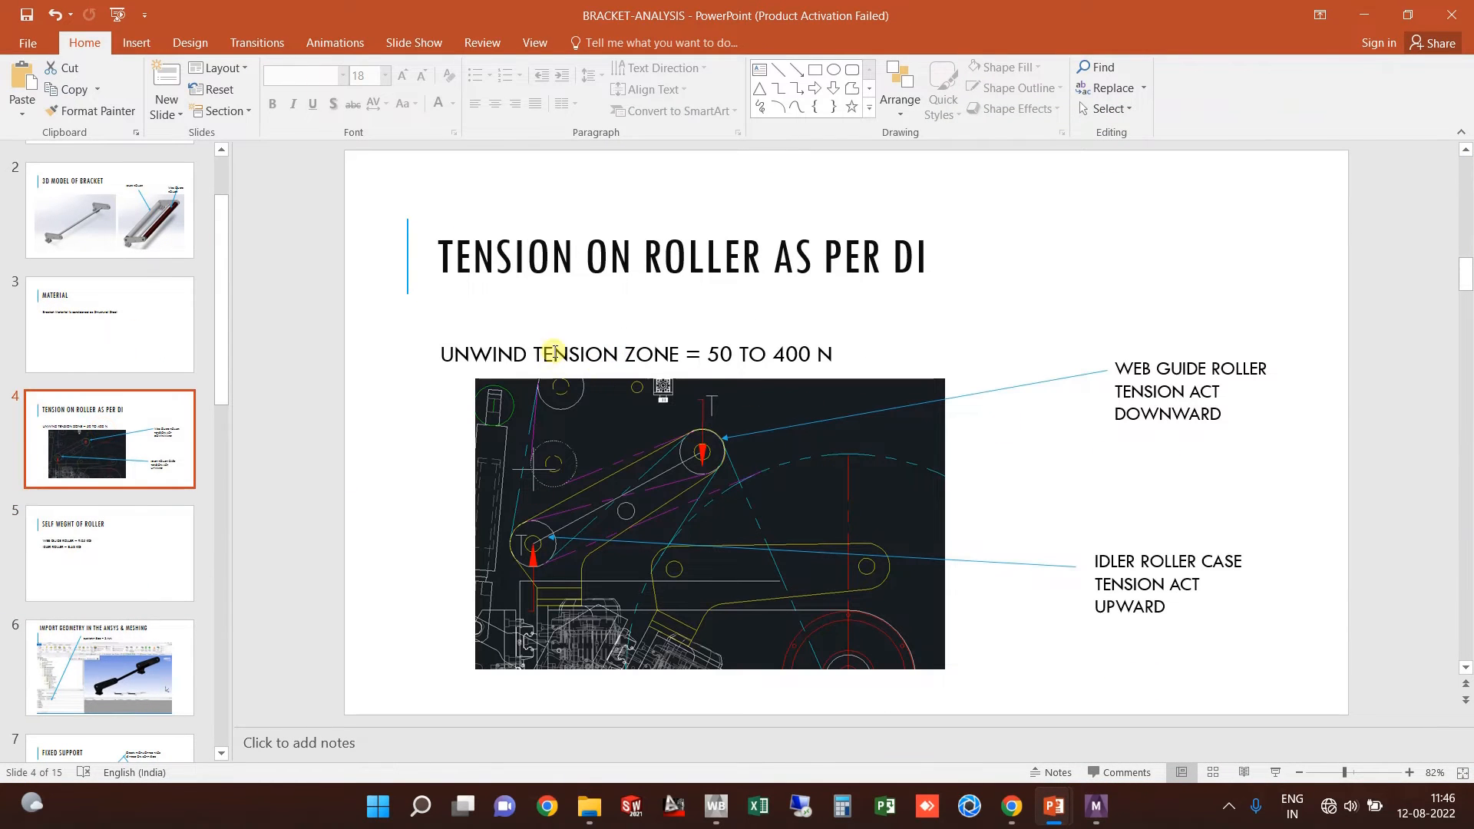
Step: Insert a Remote Force under Static Structural (A5)
left_click(1361, 12)
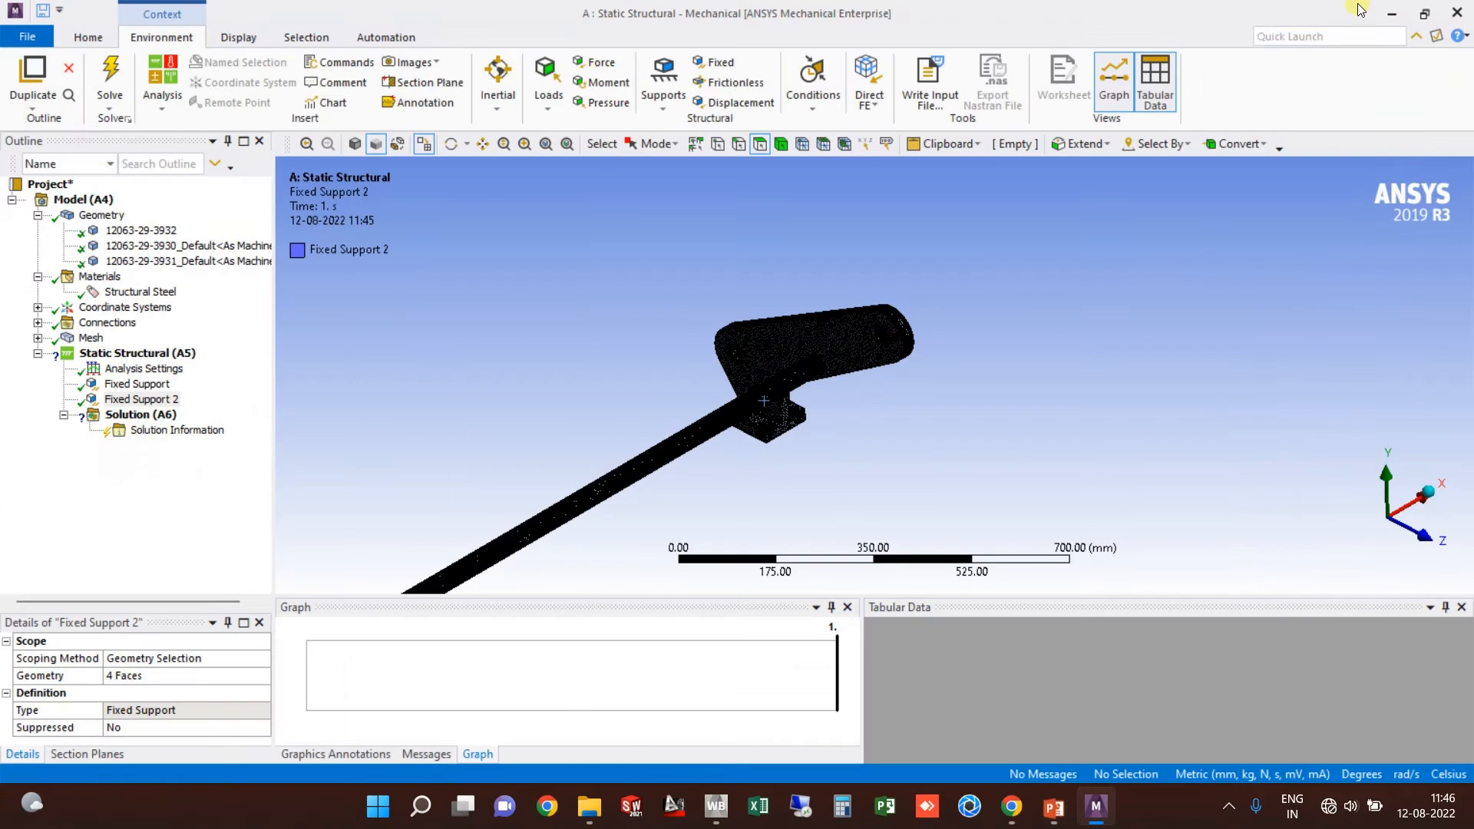
scroll(896, 350, "up", 3)
middle_click_drag(900, 374, 983, 260, "ctrl")
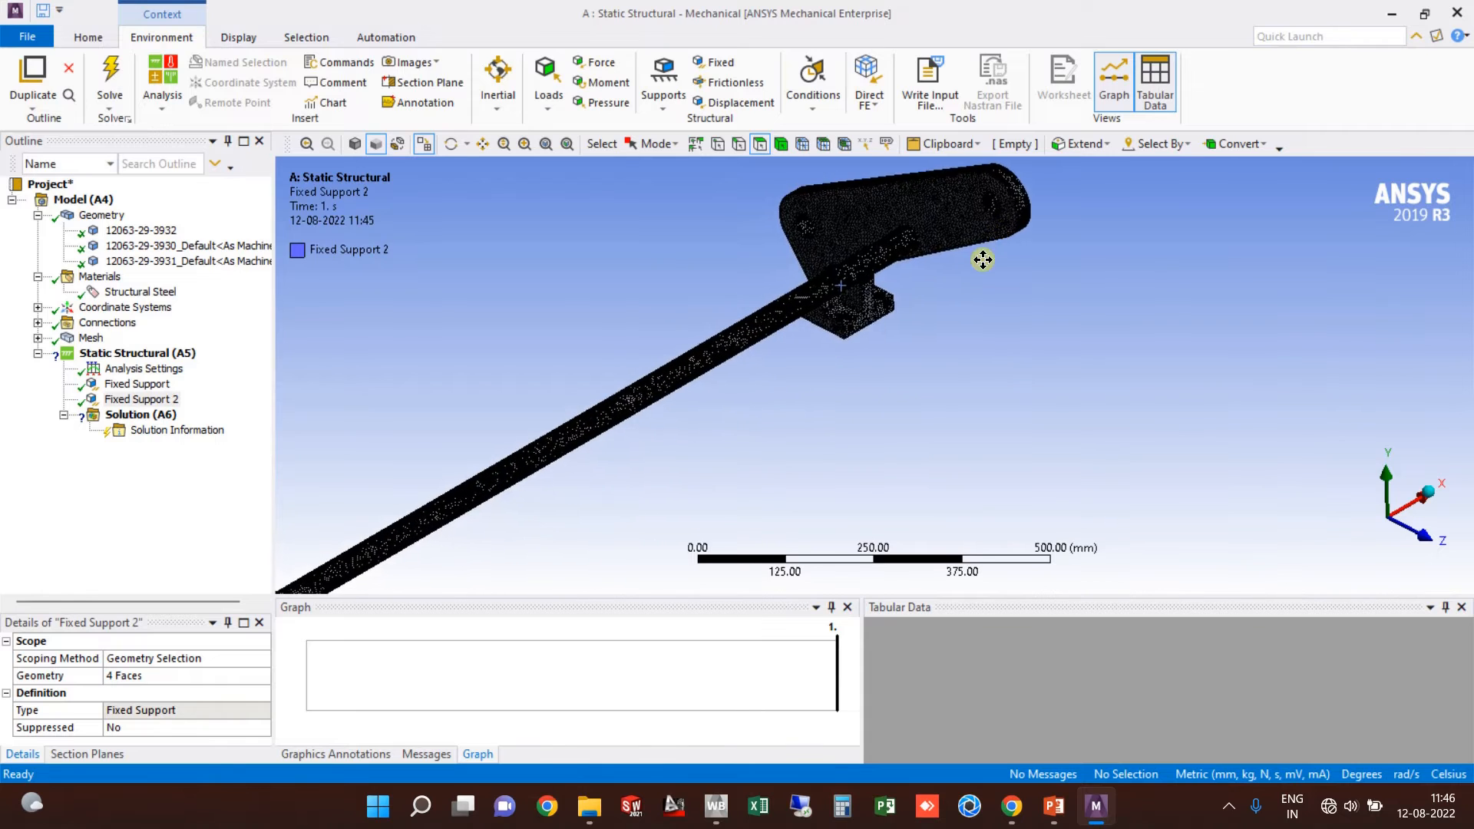
scroll(582, 311, "down", 3)
left_click(176, 353)
right_click(169, 354)
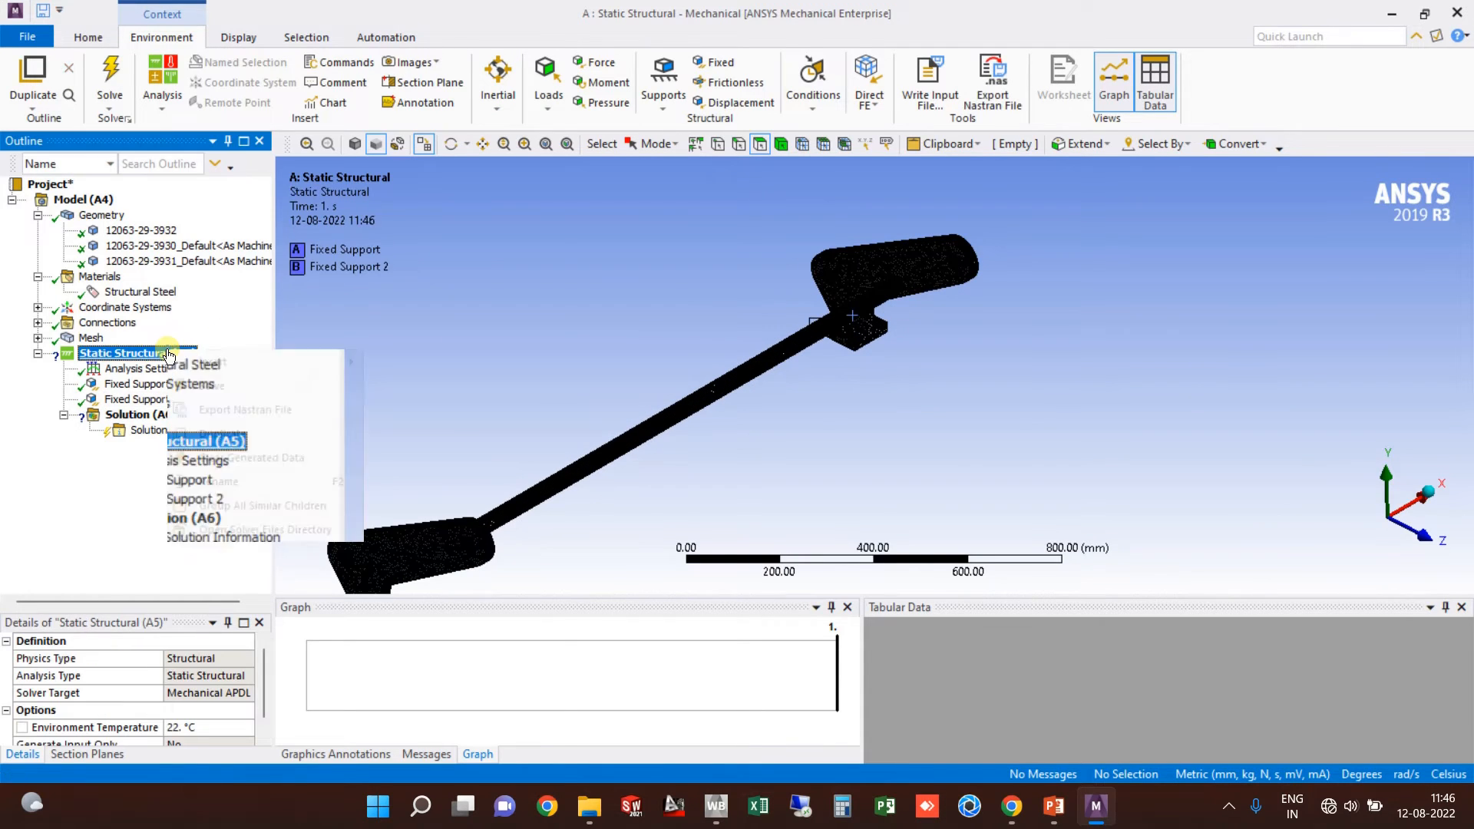
mouse_move(279, 365)
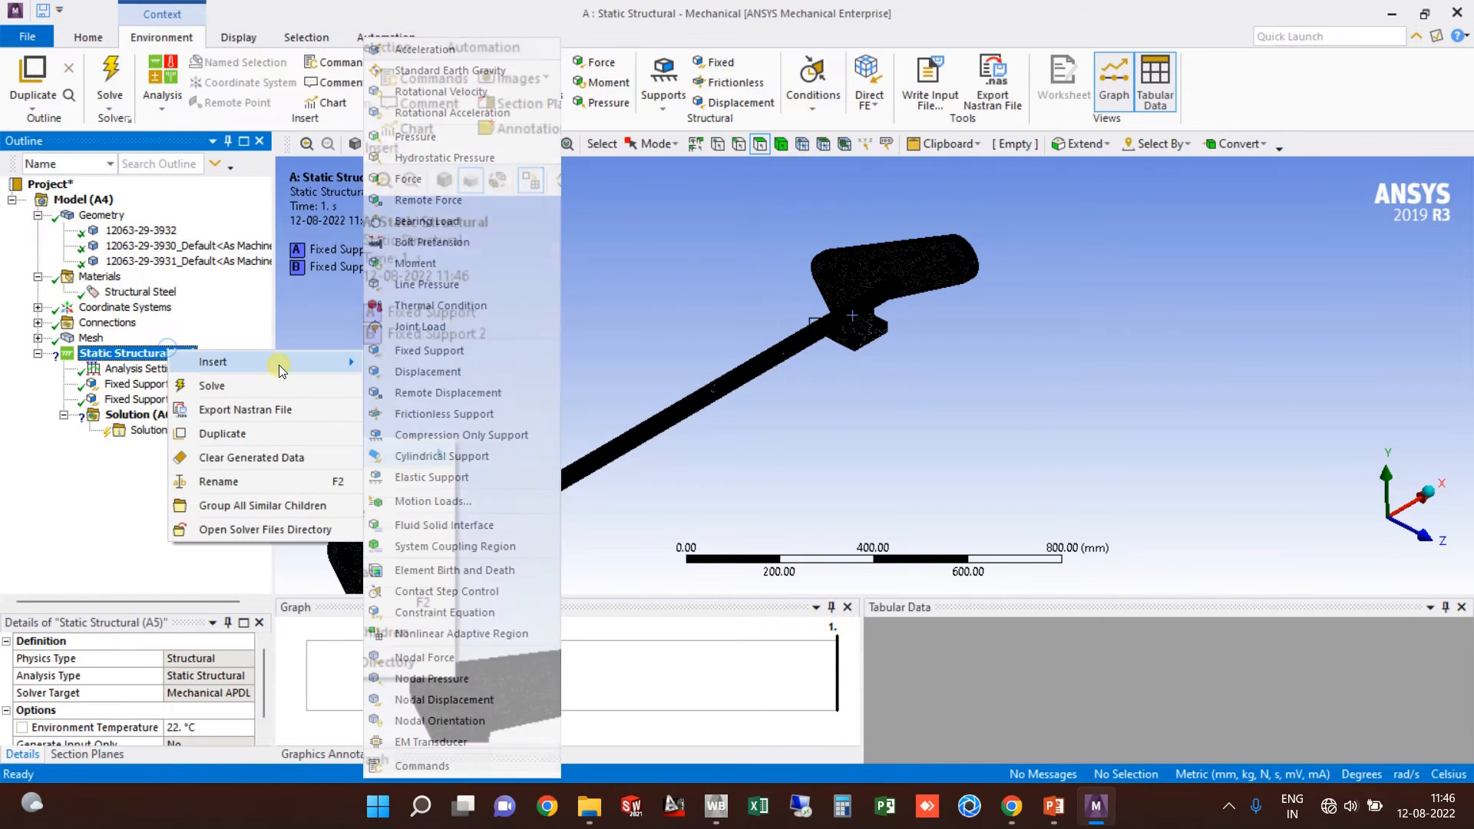
left_click(468, 206)
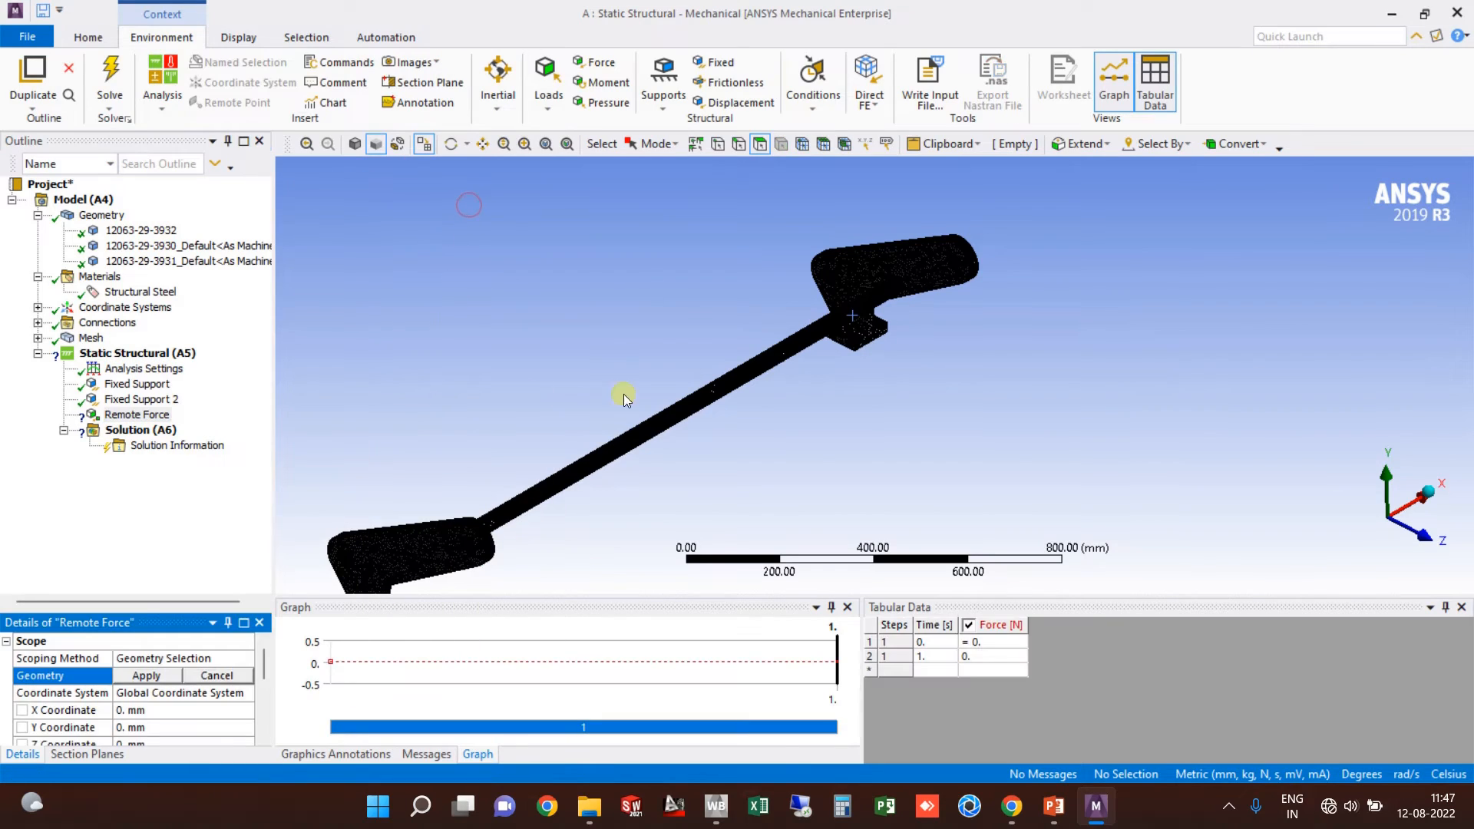
Step: Scope the Remote Force to two bolt-hole faces and apply the selection
middle_click_drag(891, 361, 845, 329)
scroll(848, 309, "up", 5)
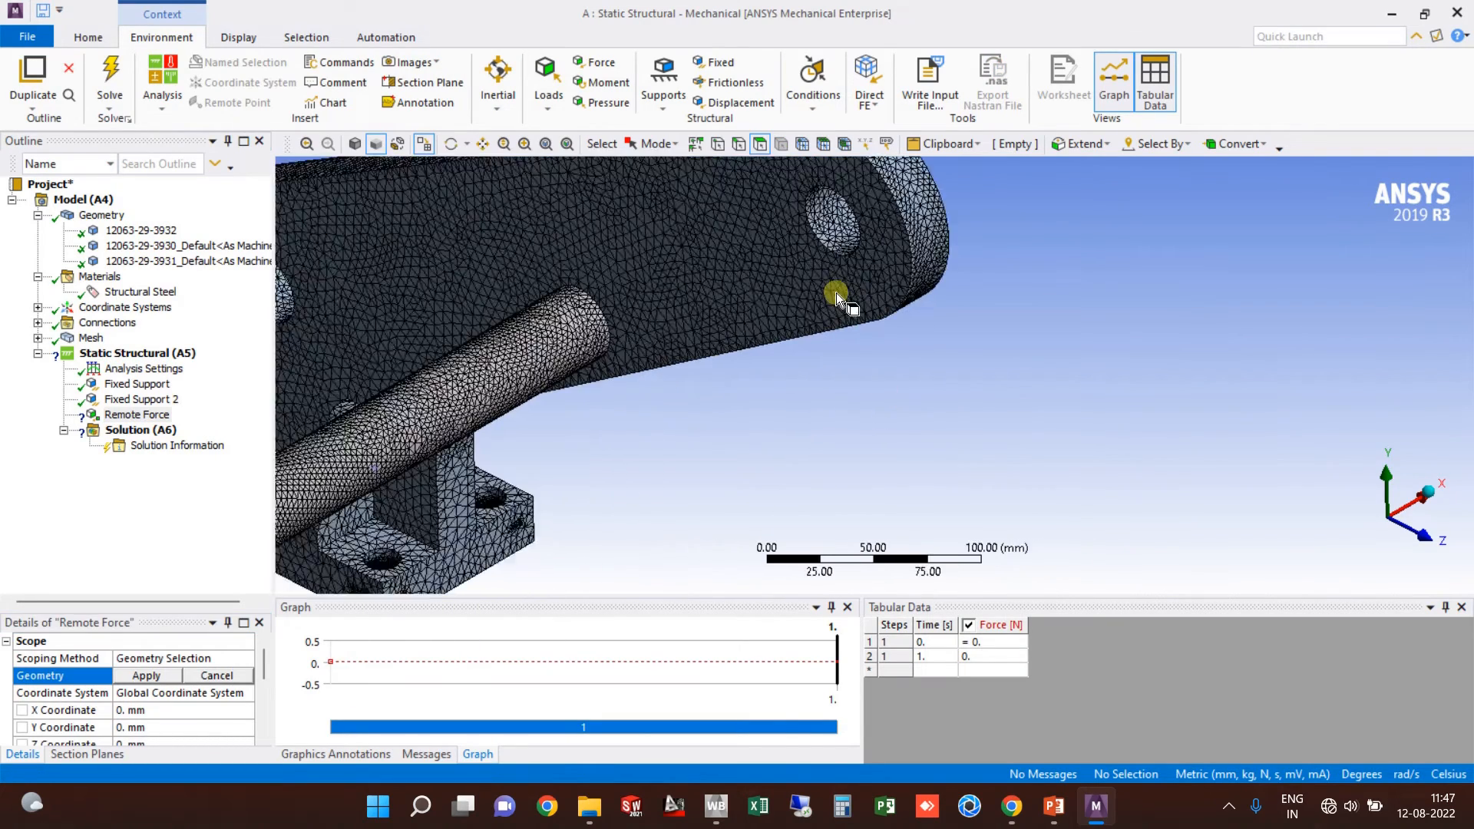
left_click(867, 320)
scroll(794, 372, "down", 5)
middle_click_drag(701, 517, 817, 356, "ctrl")
scroll(600, 370, "up", 3)
middle_click_drag(388, 376, 571, 275, "ctrl")
scroll(571, 274, "up", 3)
scroll(572, 274, "down", 3)
left_click(626, 307, "ctrl")
scroll(389, 565, "down", 2)
left_click(146, 676)
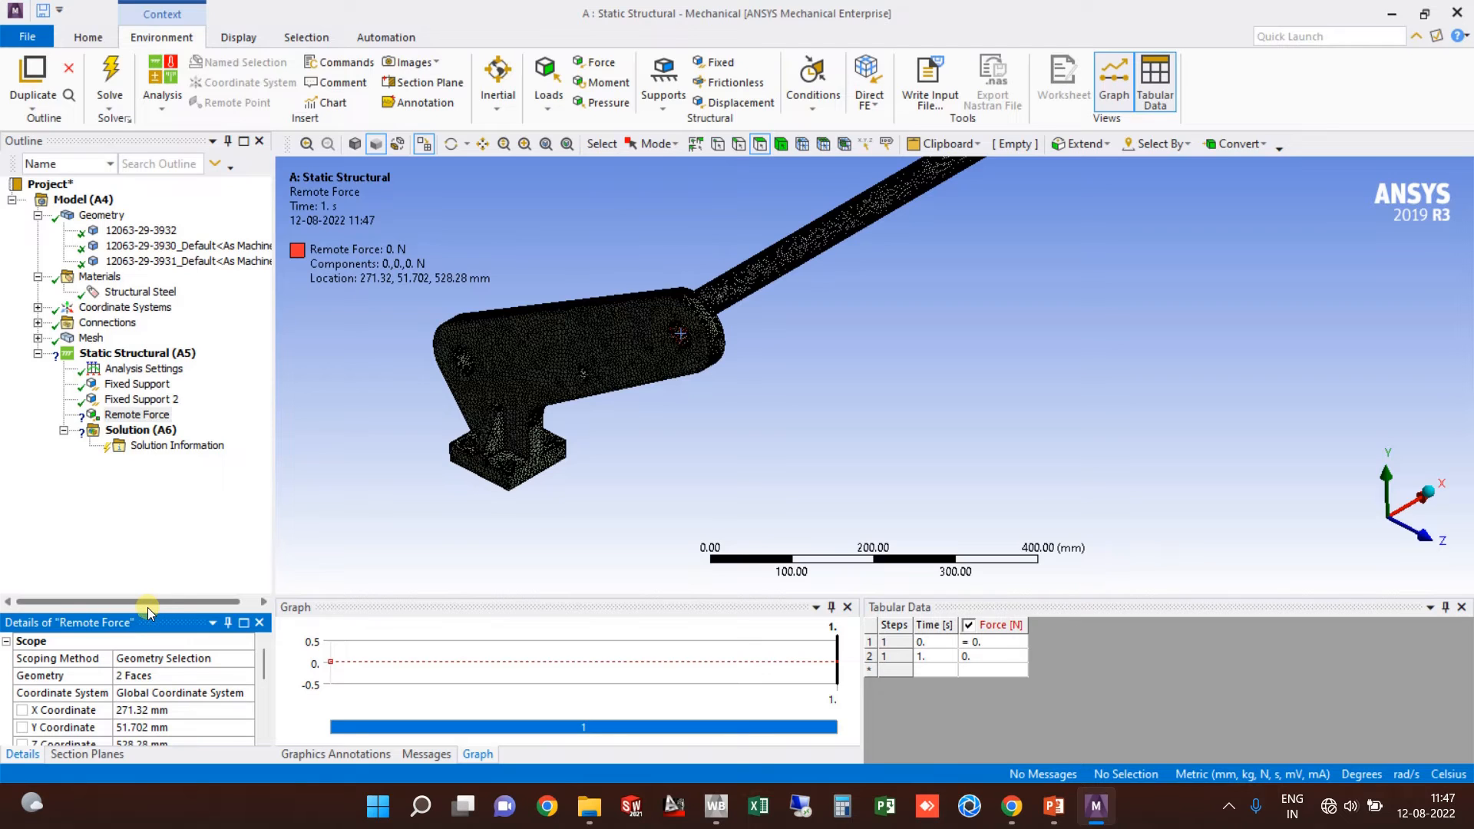
Step: Define the Remote Force by components with a Y component of -1000 N
left_click_drag(146, 612, 144, 455)
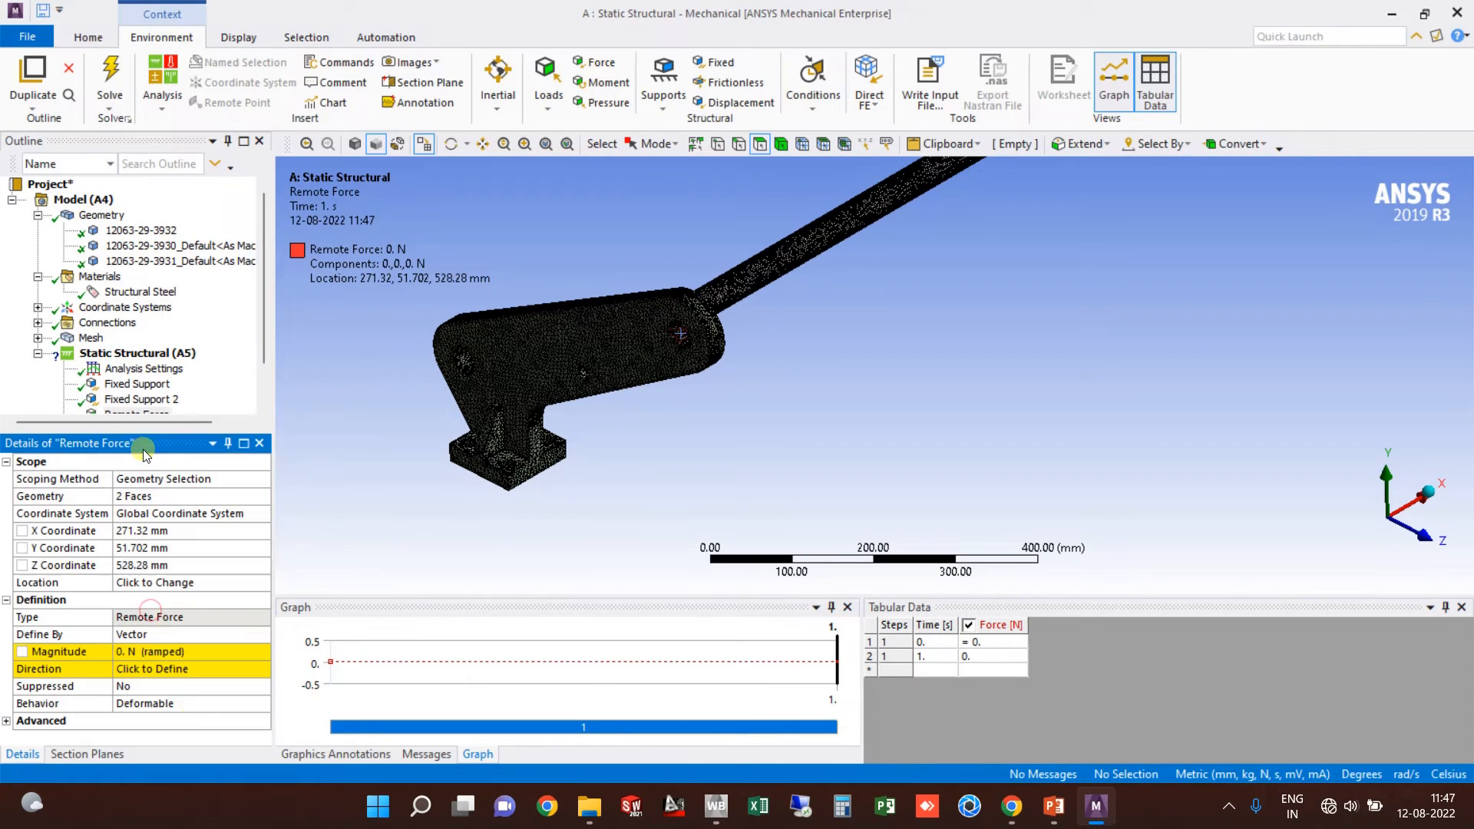
left_click(187, 635)
left_click(263, 635)
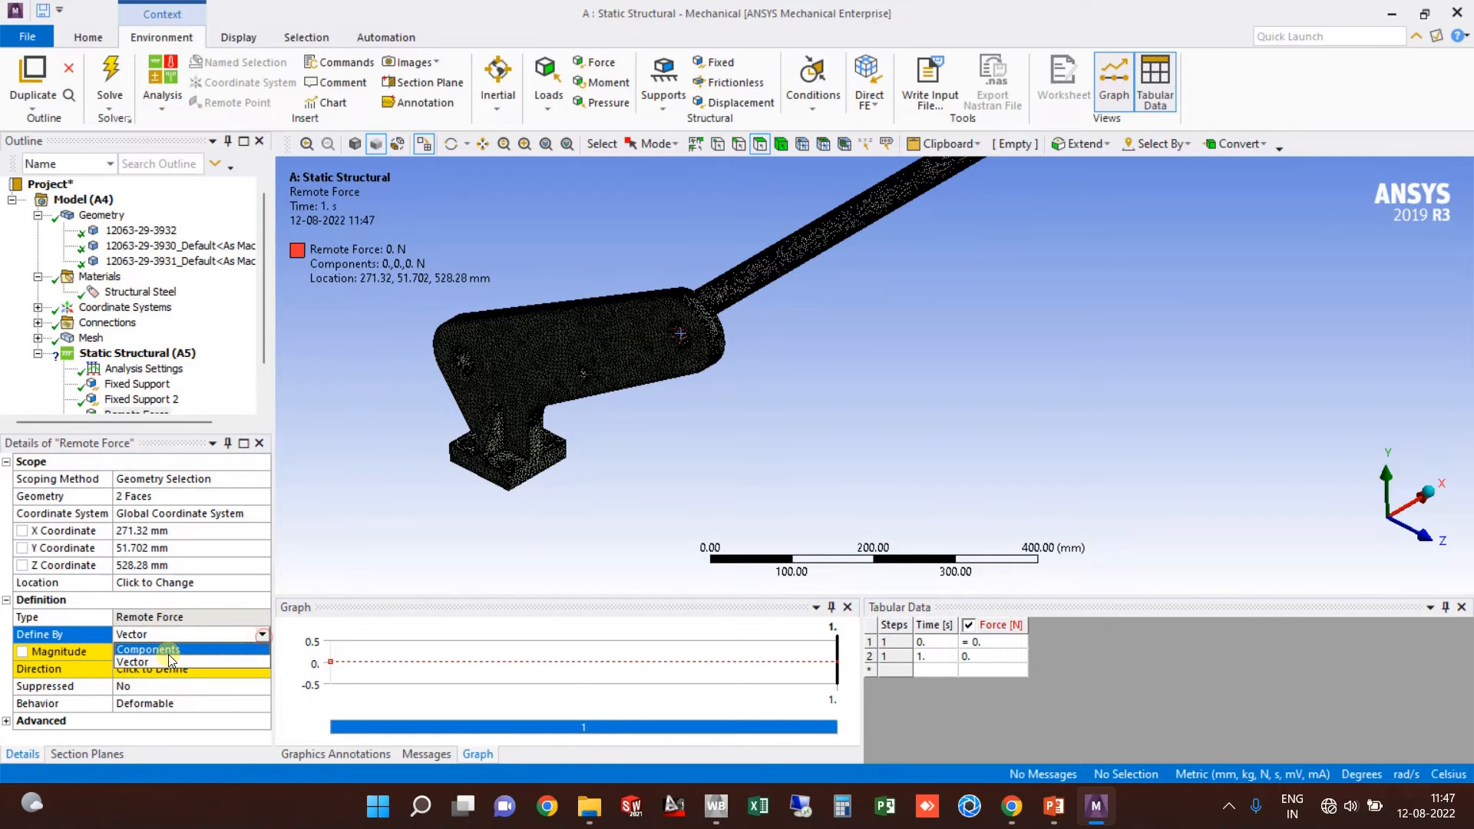
left_click(150, 650)
left_click(155, 667)
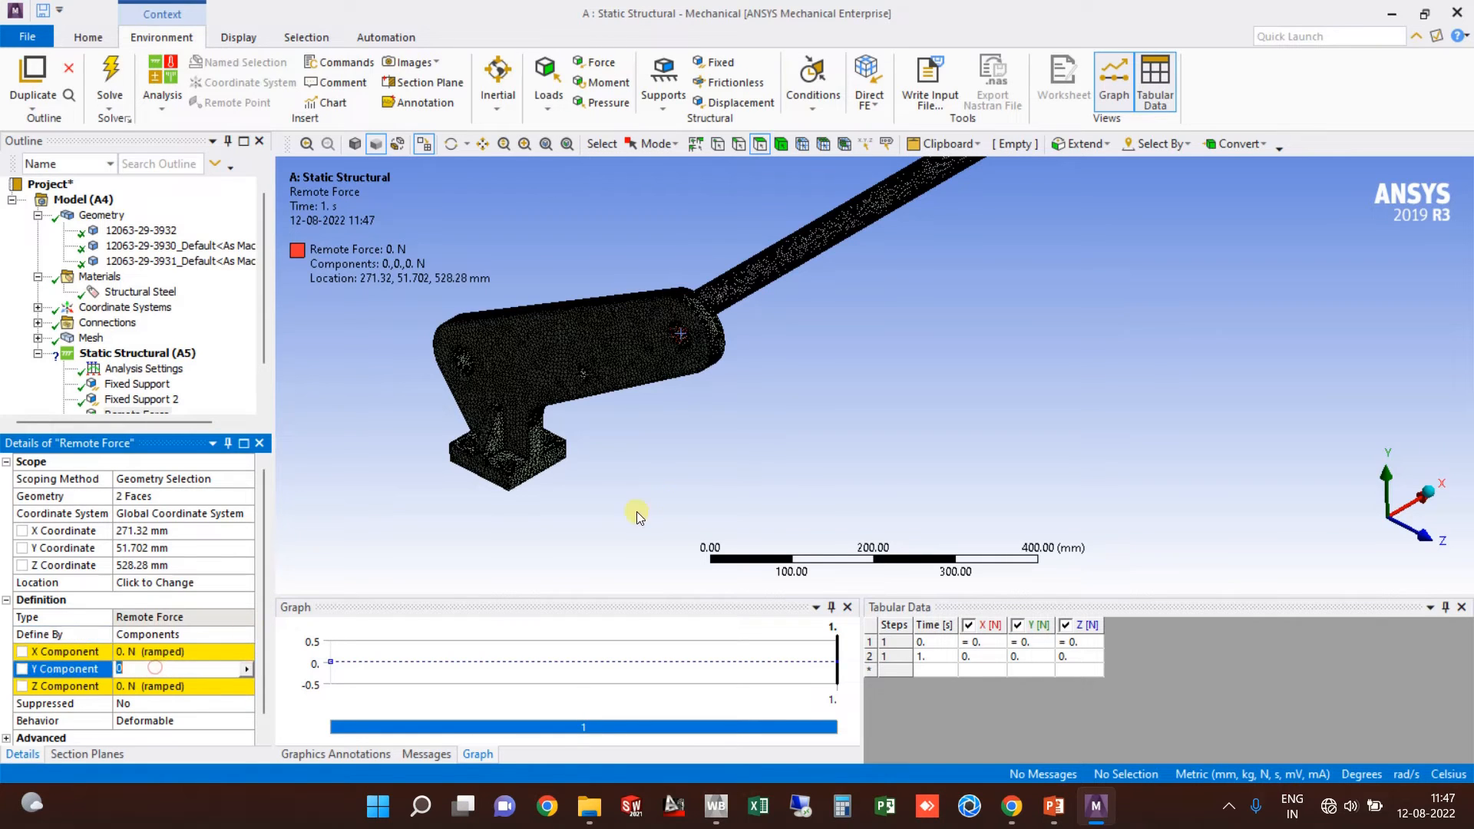
scroll(731, 447, "down", 5)
middle_click_drag(824, 433, 793, 477, "ctrl")
scroll(793, 476, "up", 2)
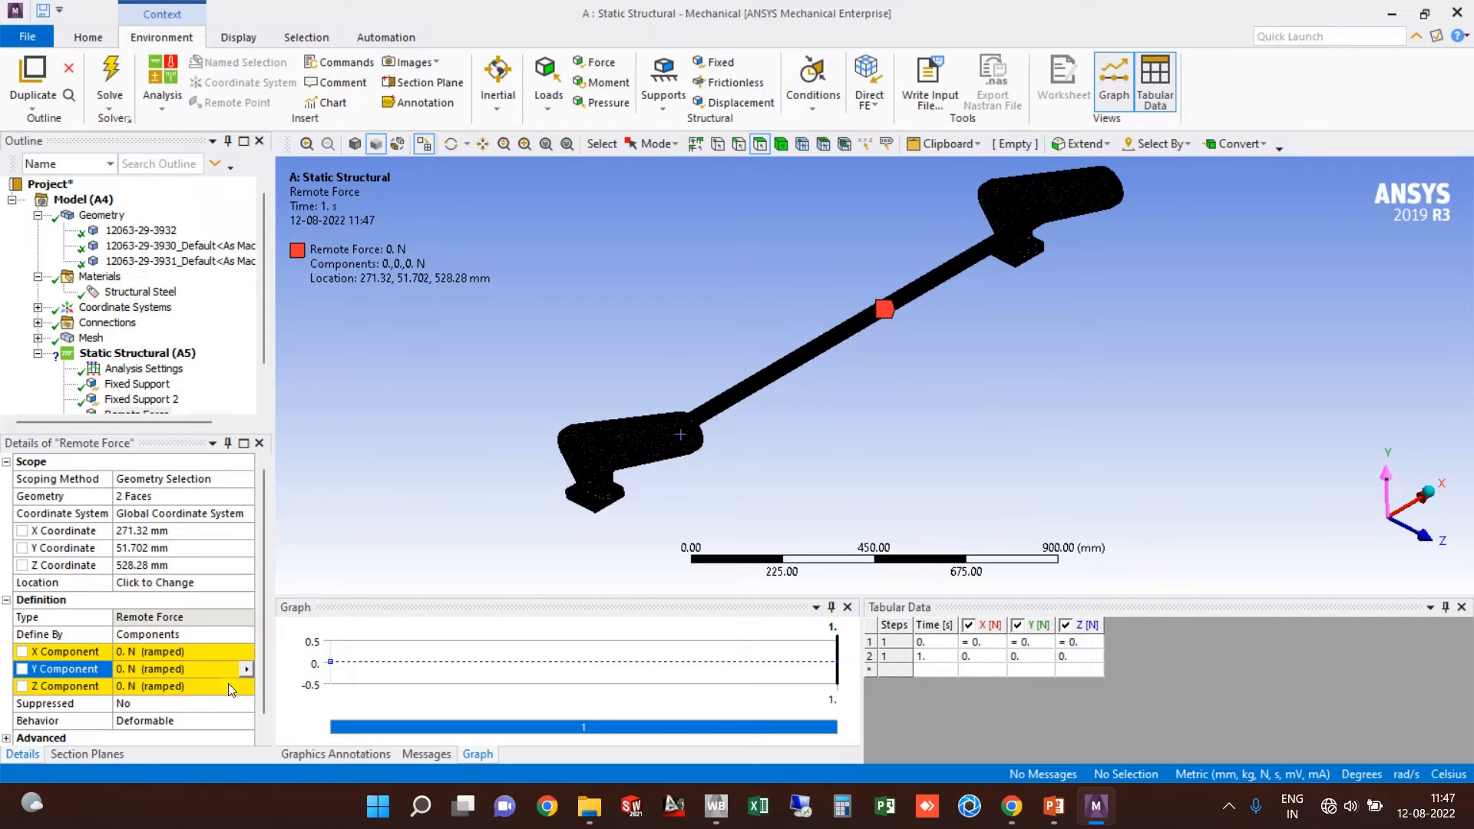
left_click(157, 668)
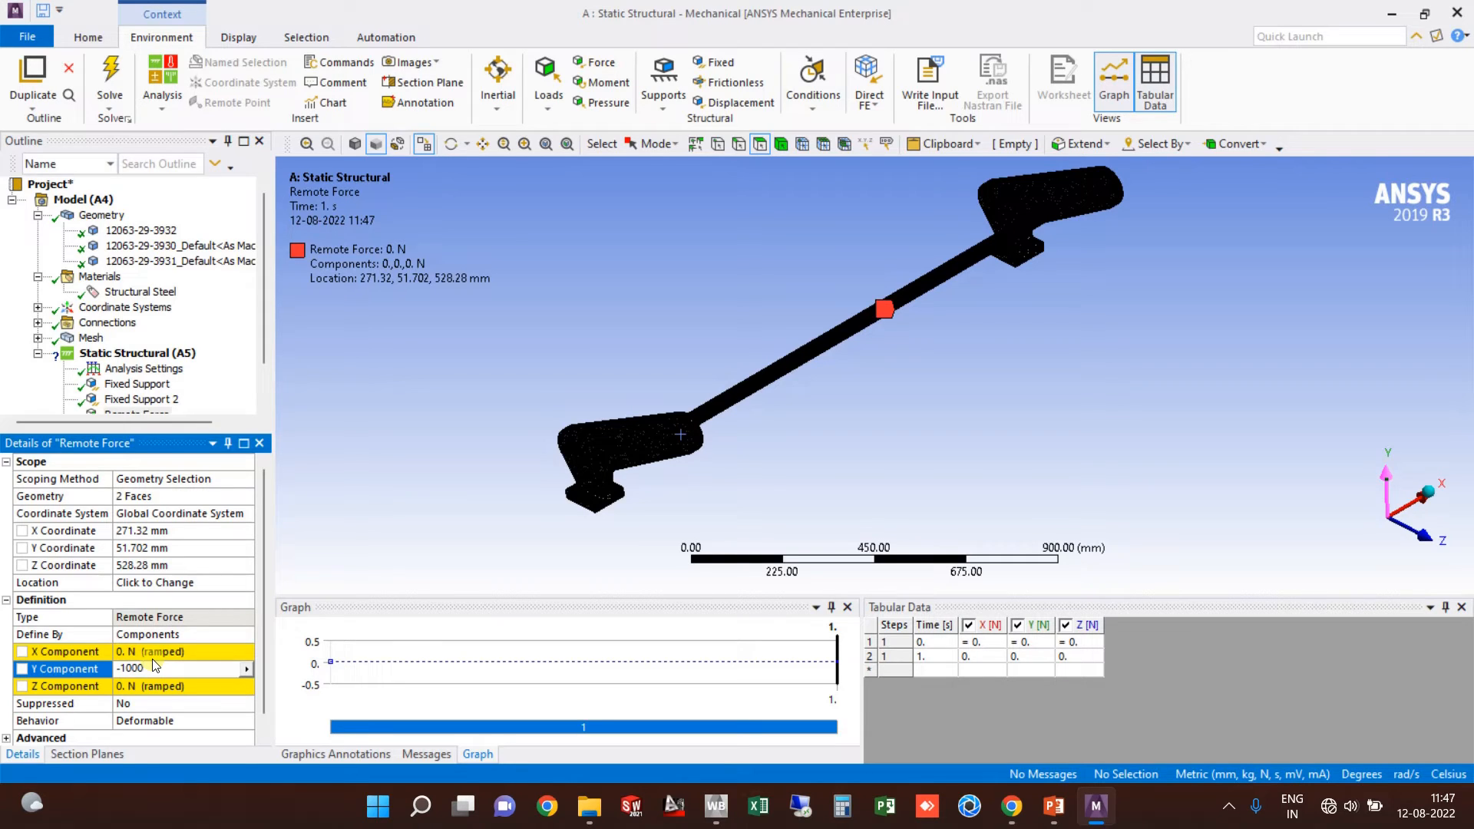
key("Return")
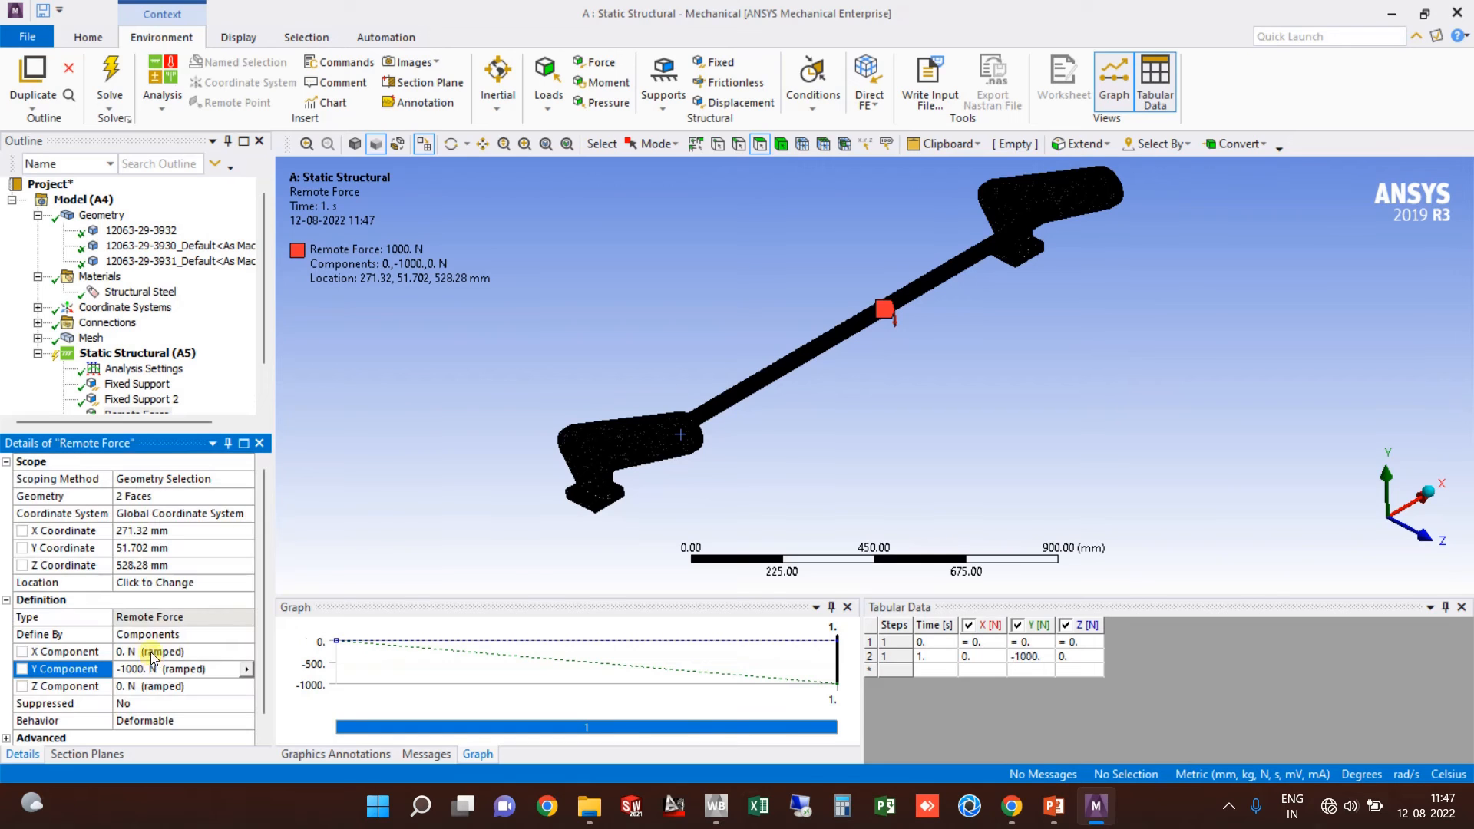
Step: Orbit and pan the view to show both bracket arms
middle_click_drag(803, 376, 929, 292)
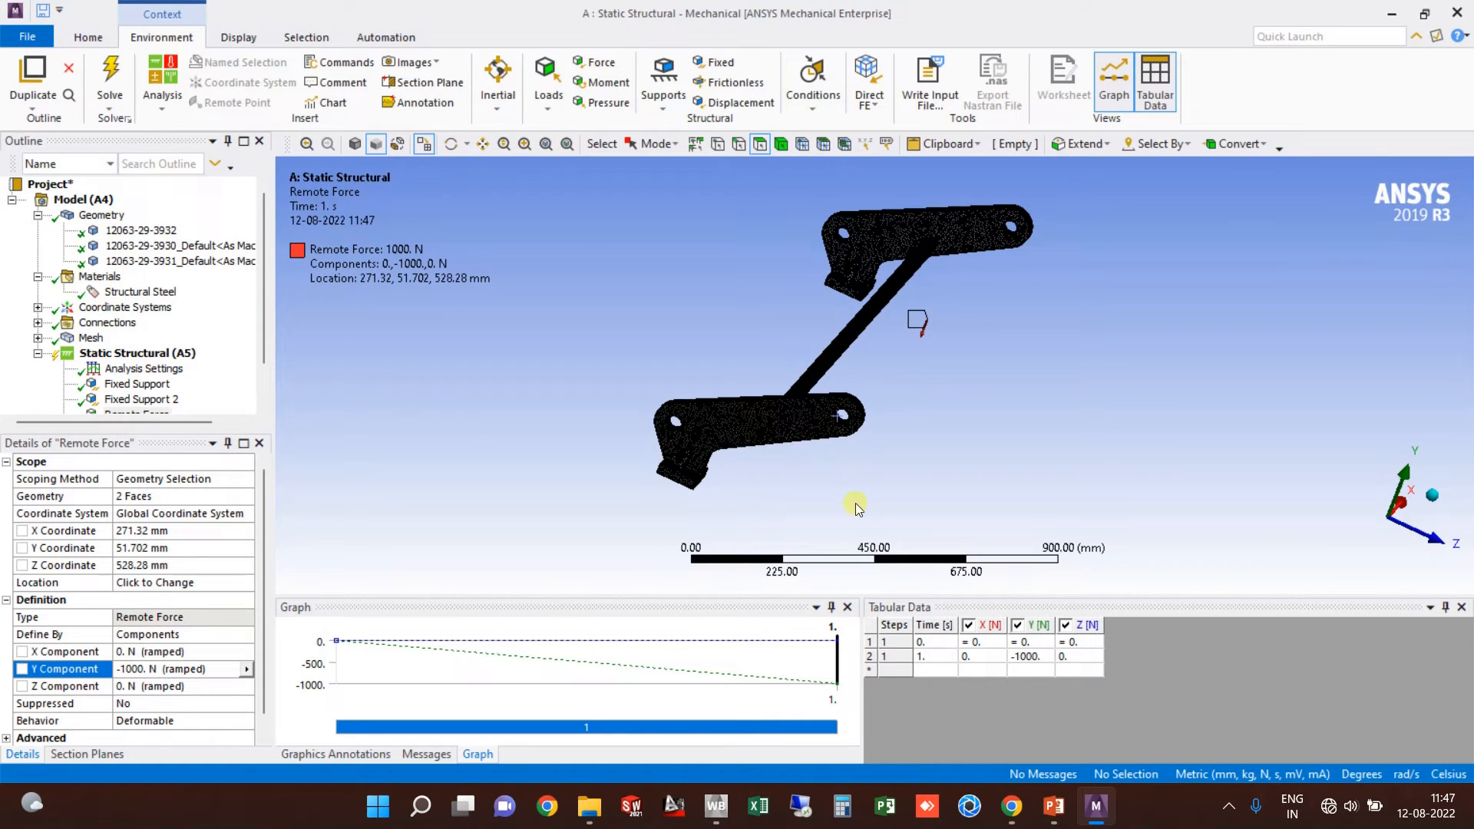
middle_click_drag(805, 283, 812, 351, "ctrl")
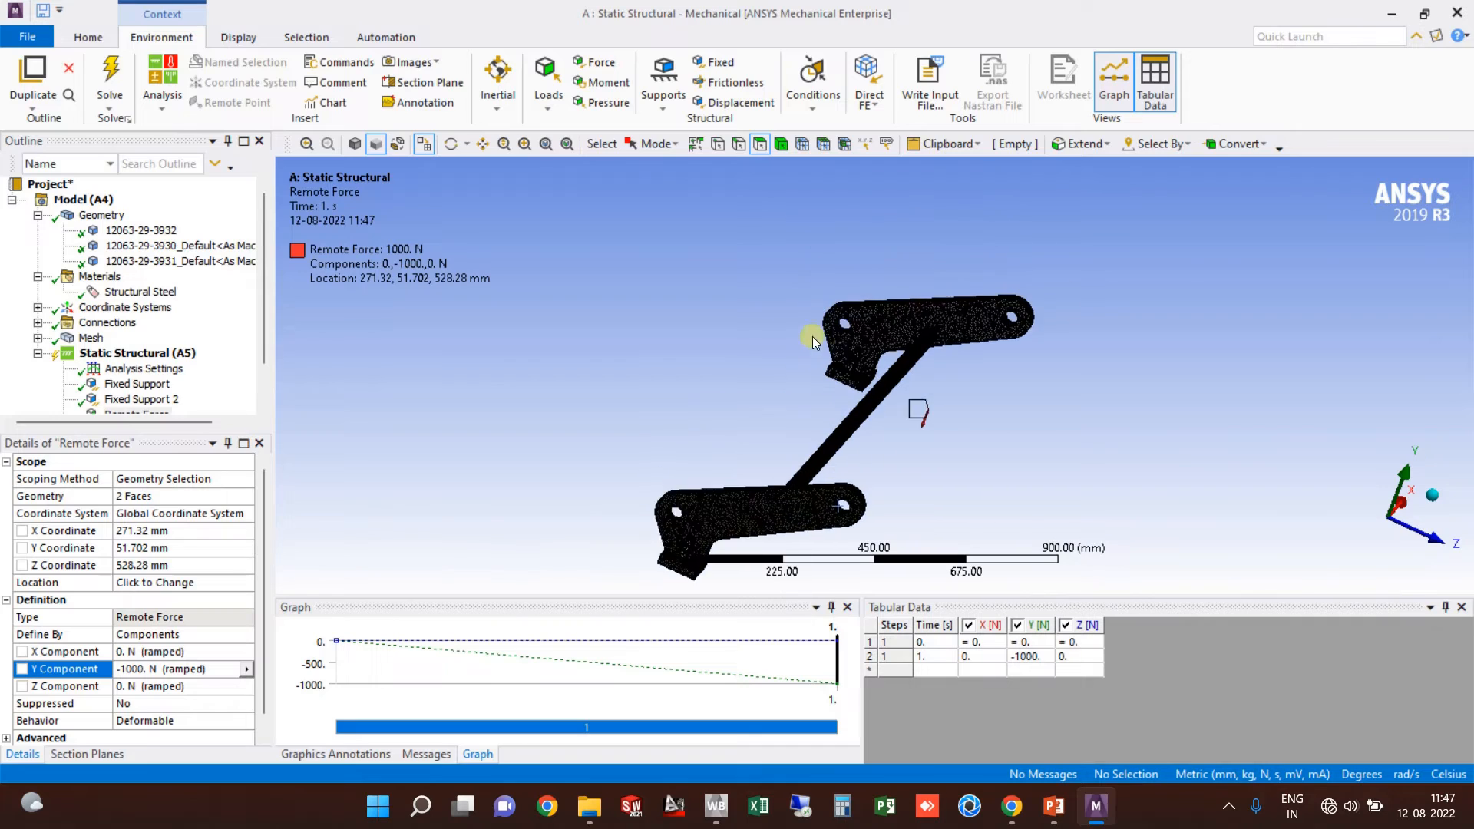
scroll(809, 347, "up", 5)
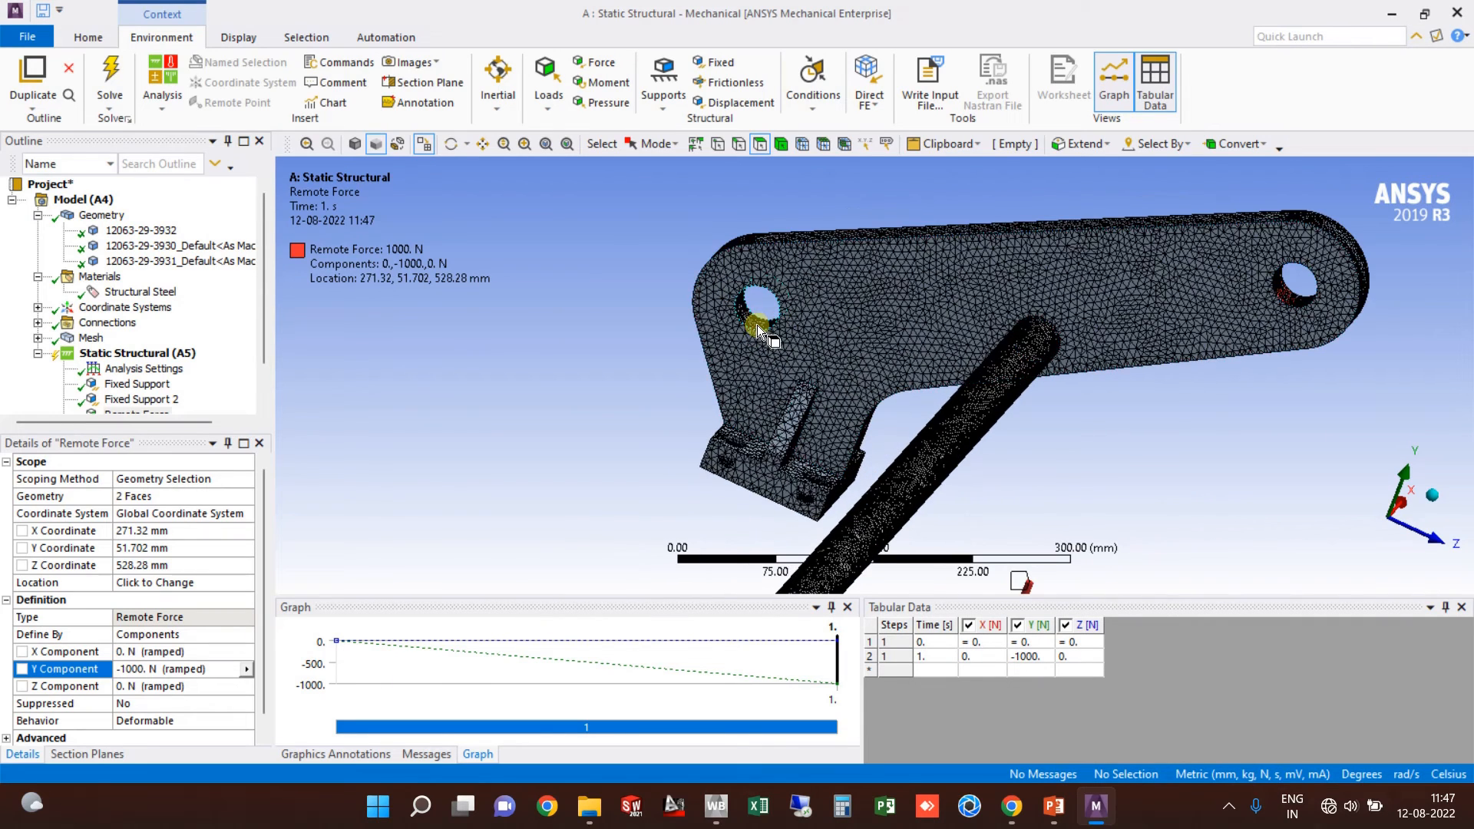
scroll(757, 326, "down", 5)
middle_click_drag(750, 323, 582, 438, "ctrl")
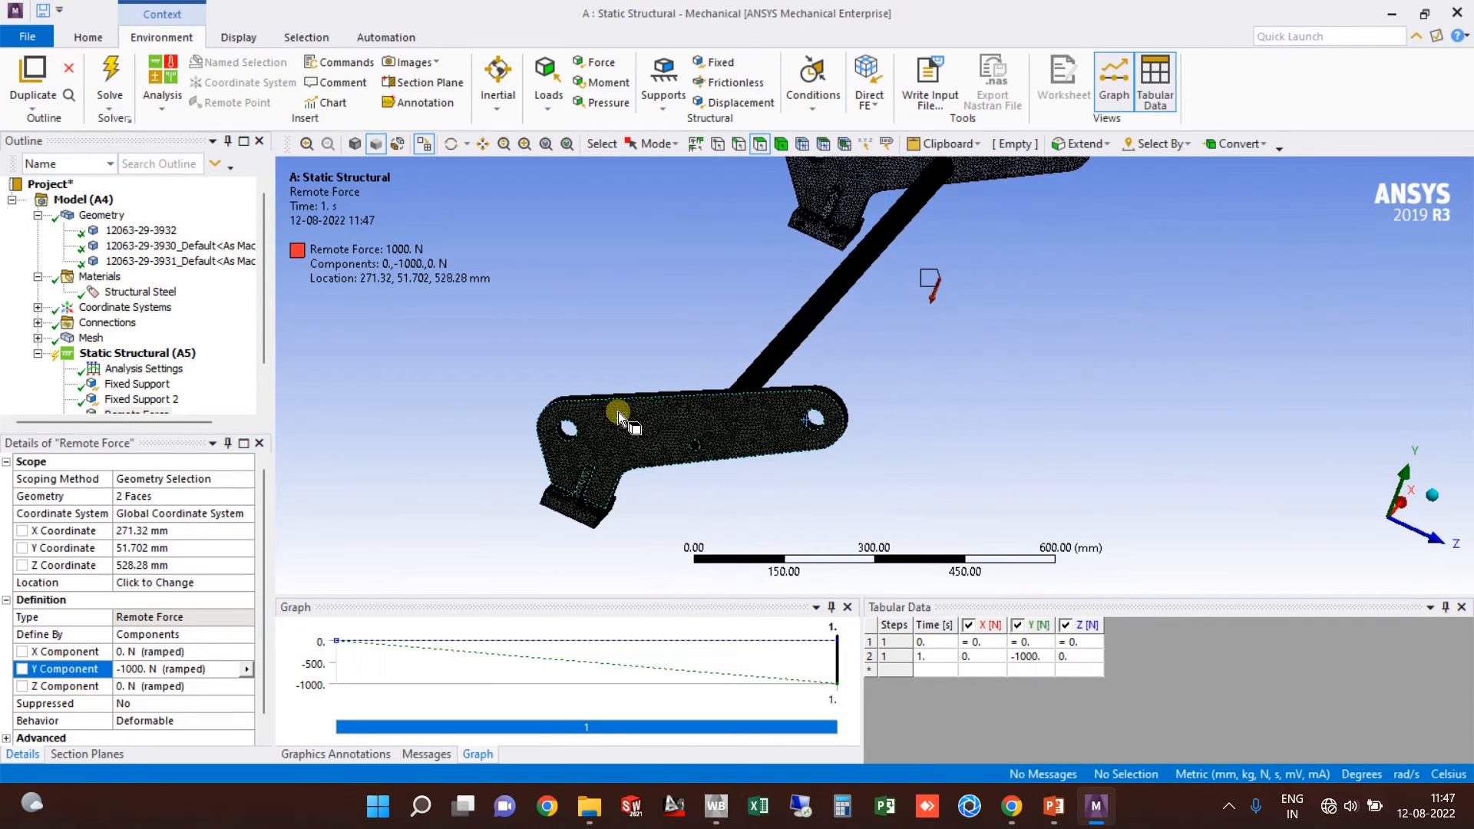
scroll(660, 332, "down", 2)
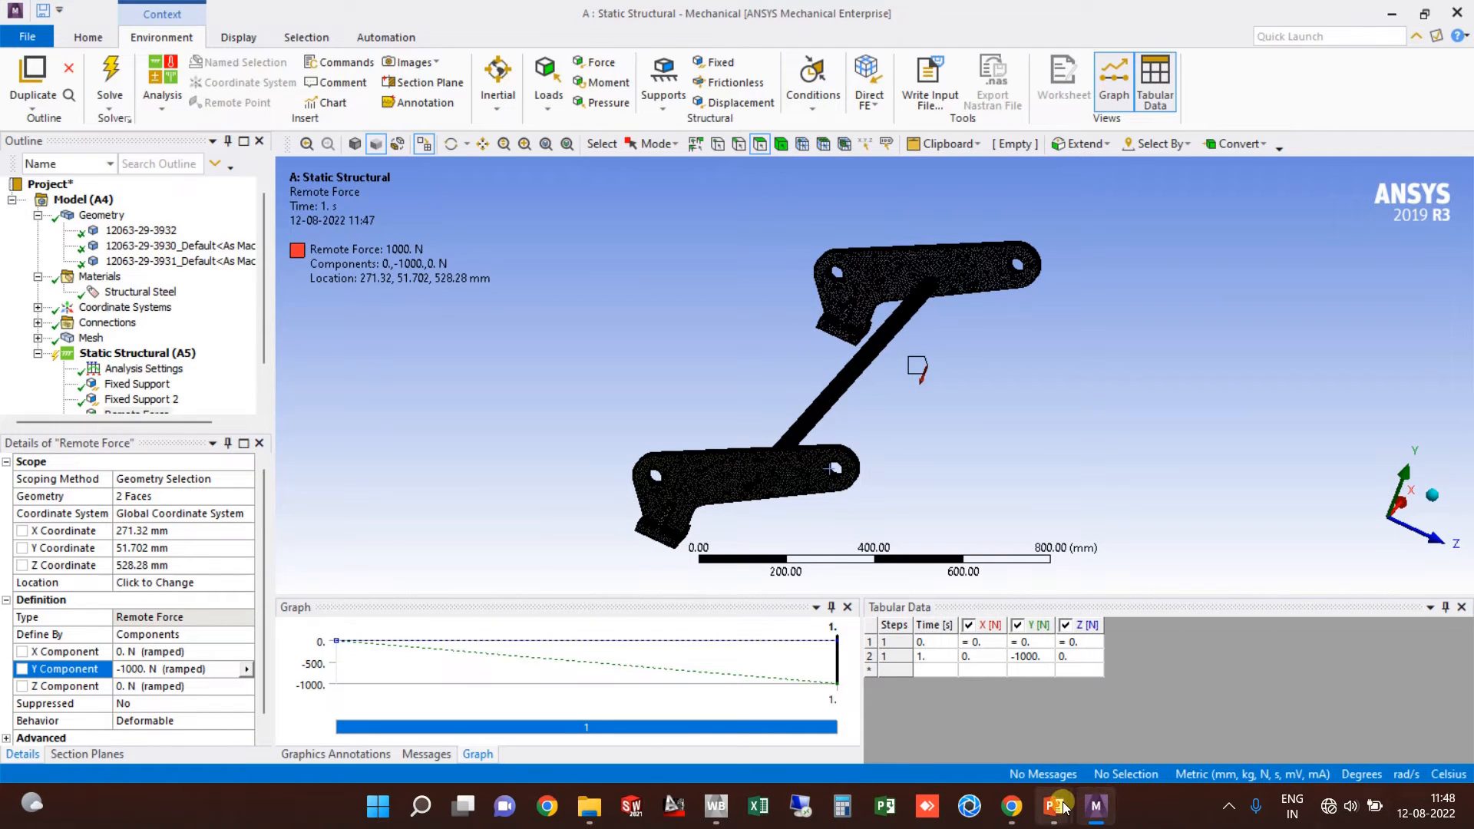
mouse_move(1068, 790)
left_click(1267, 691)
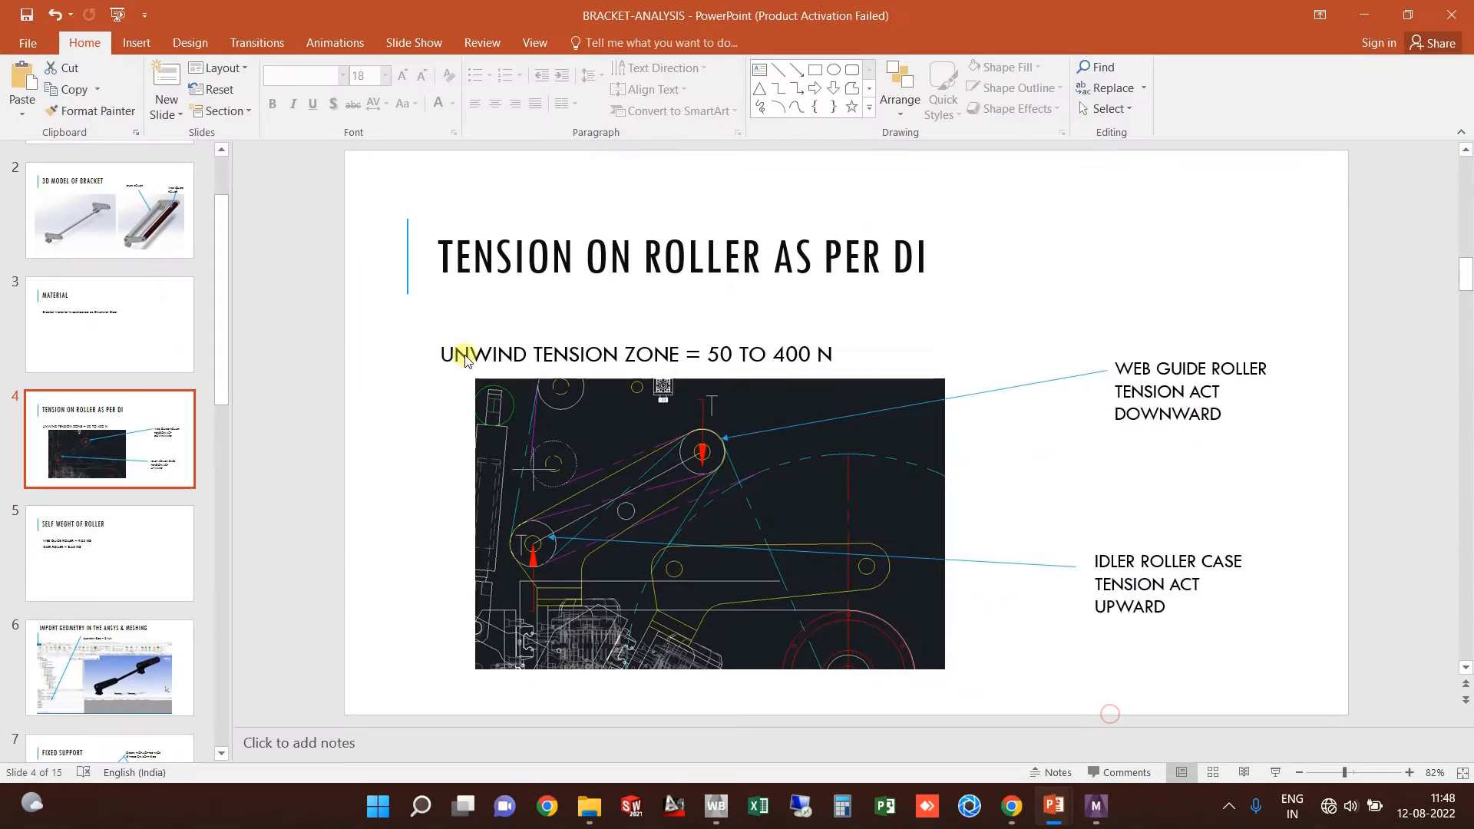
scroll(117, 533, "down", 2)
left_click(117, 533)
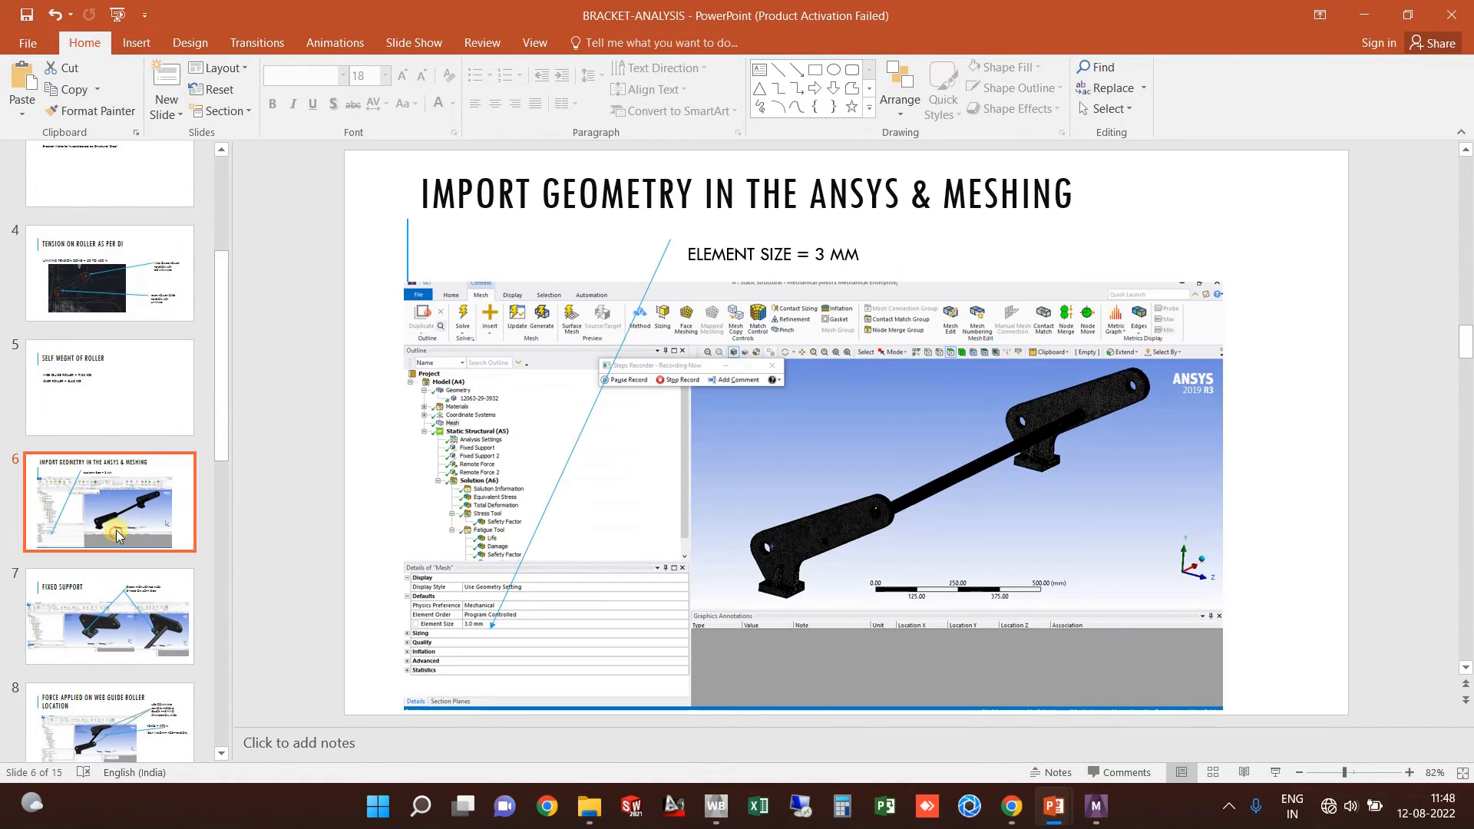
scroll(115, 535, "down", 2)
scroll(113, 528, "up", 5)
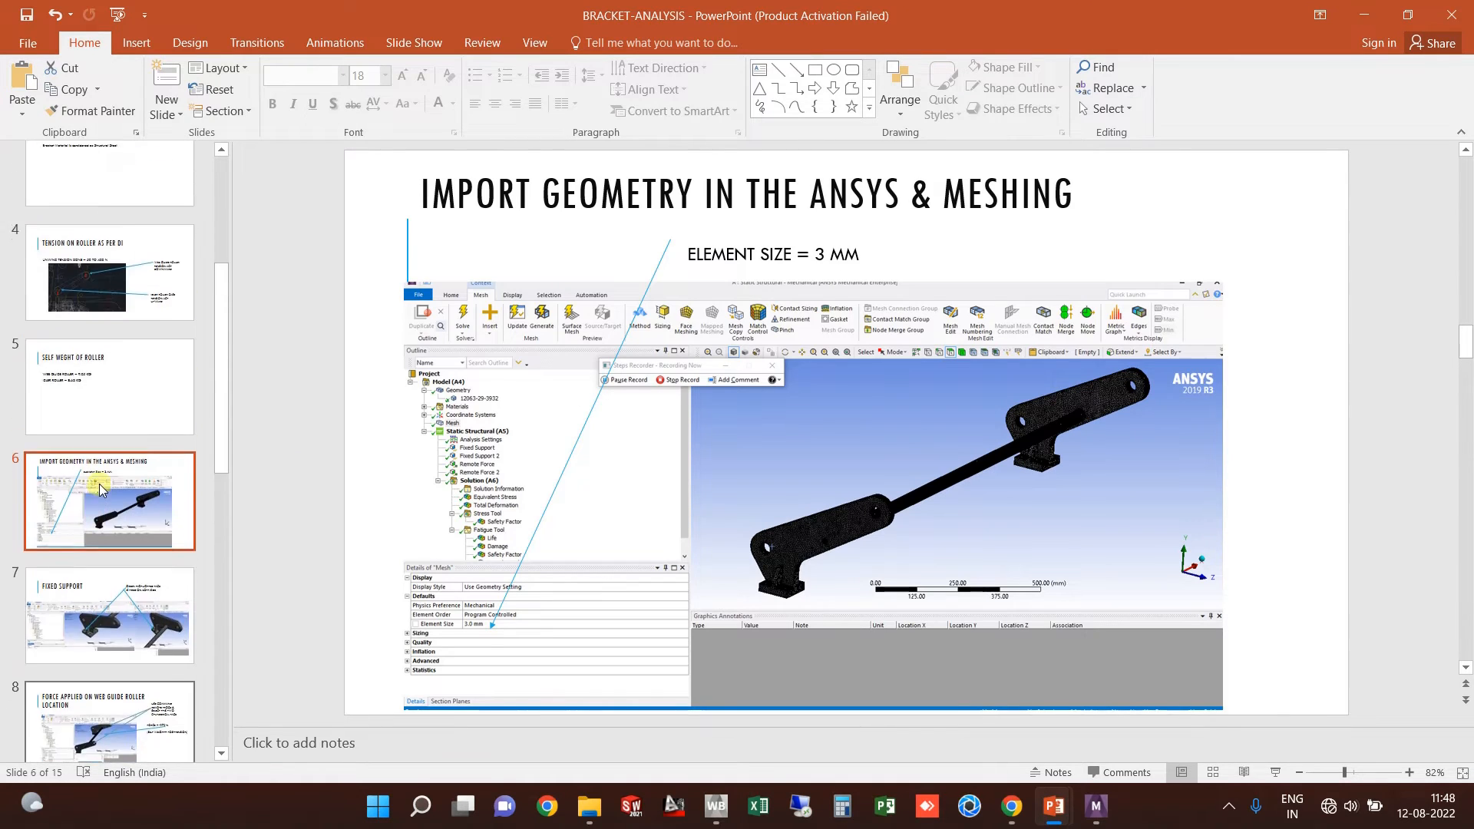
left_click(113, 457)
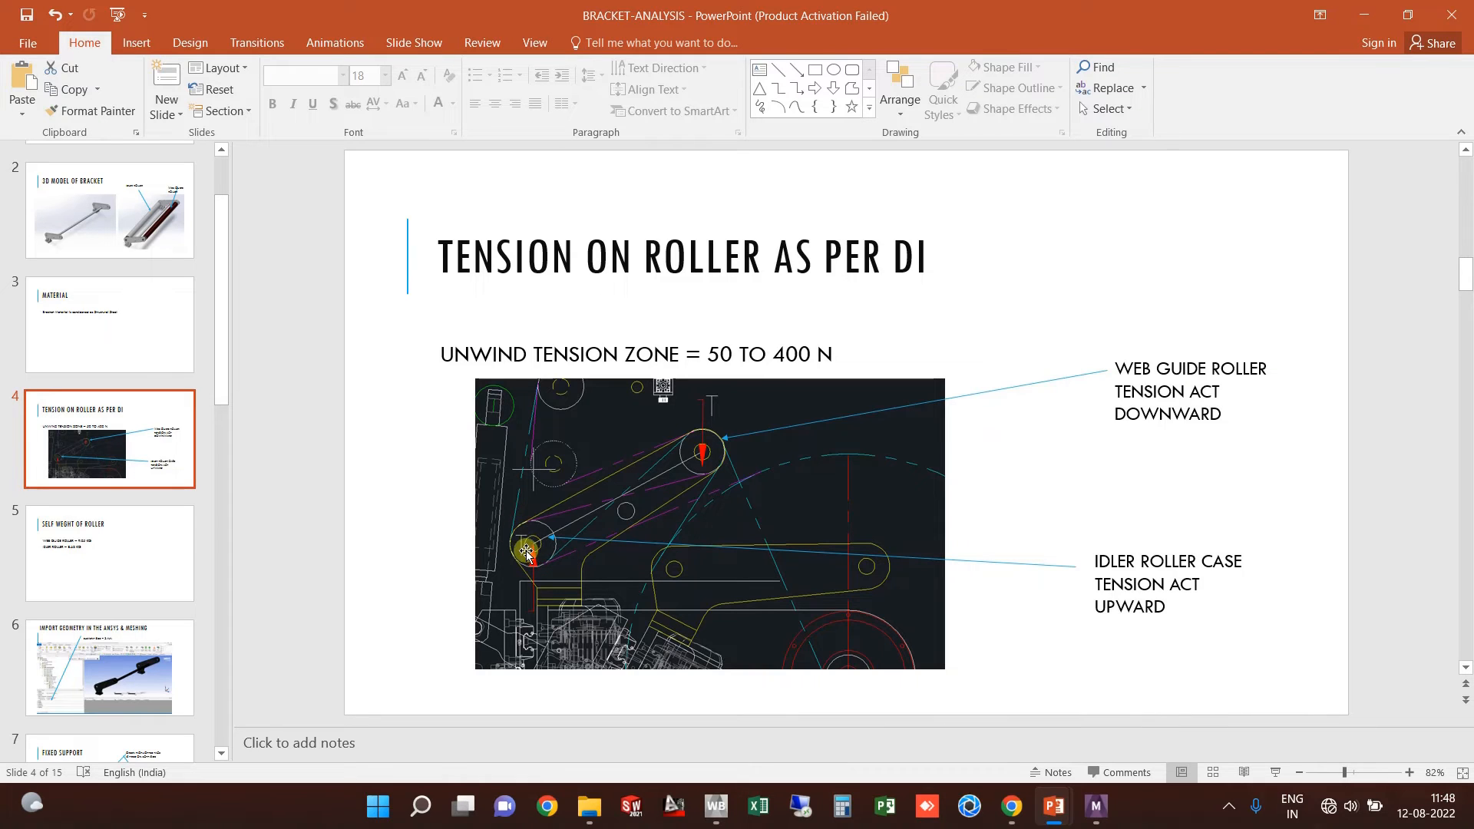
left_click(73, 574)
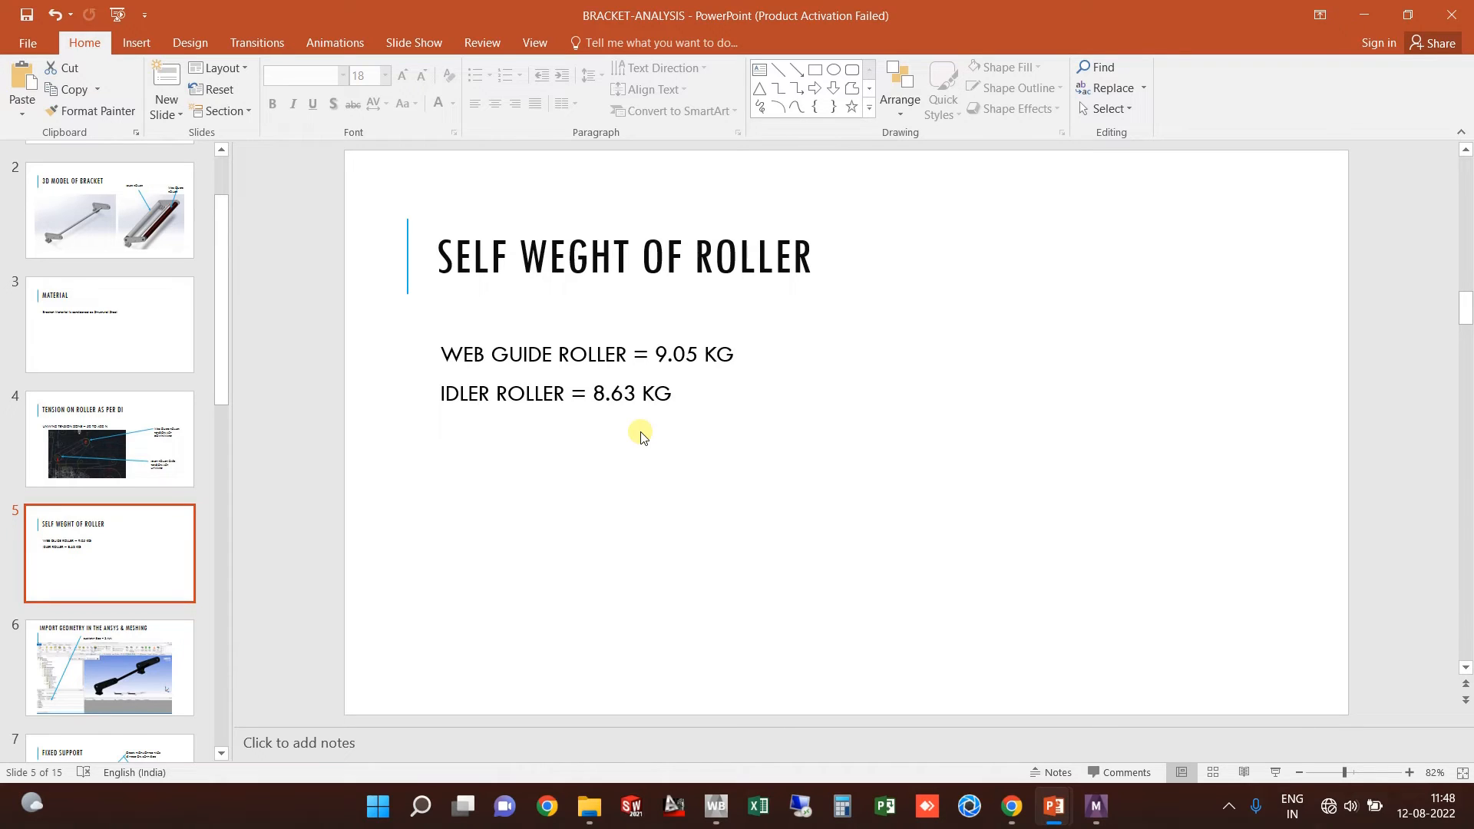
left_click(1358, 13)
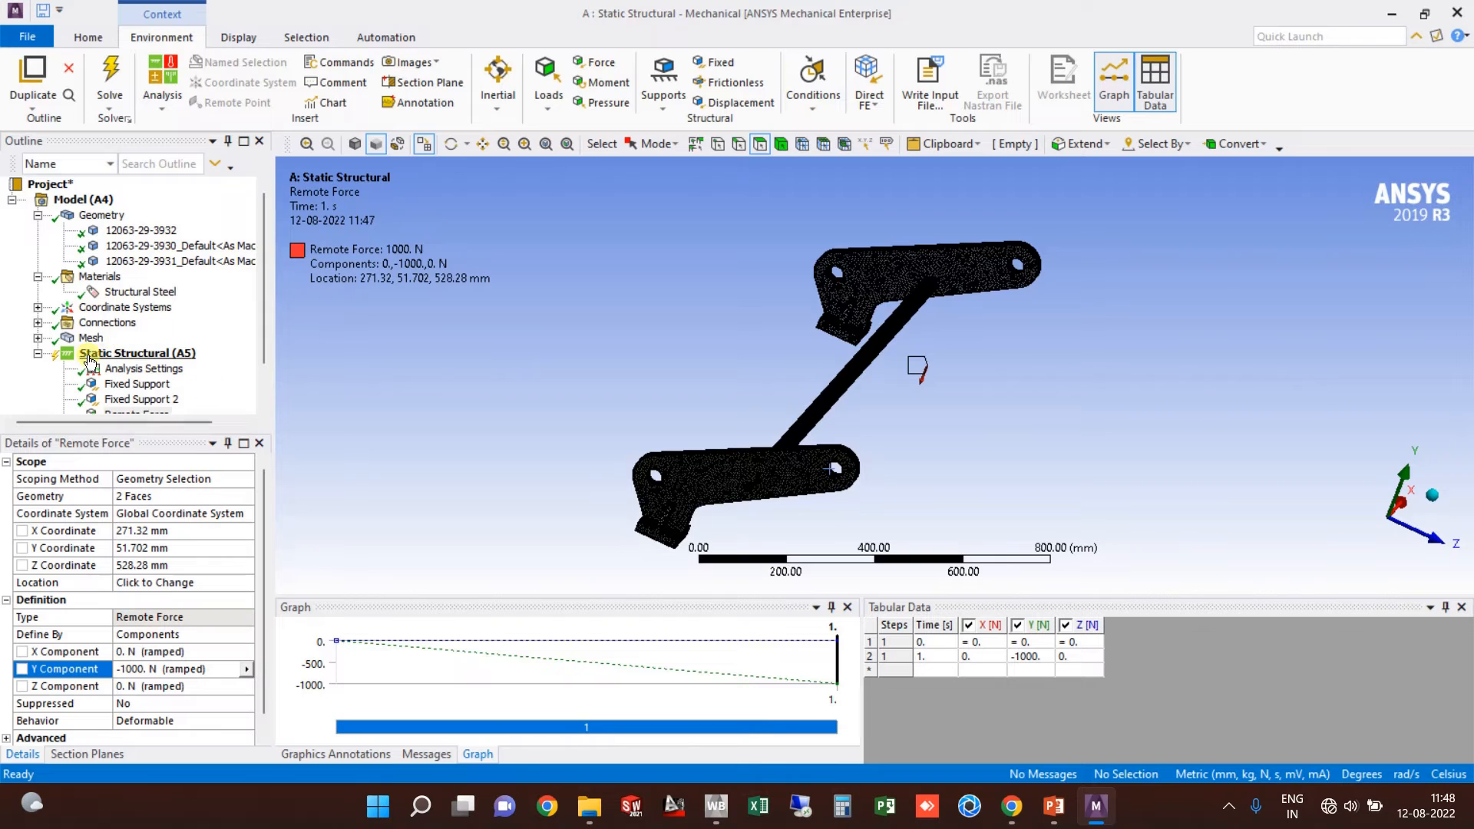
Step: Insert a second Remote Force under Static Structural
scroll(131, 374, "down", 1)
right_click(142, 308)
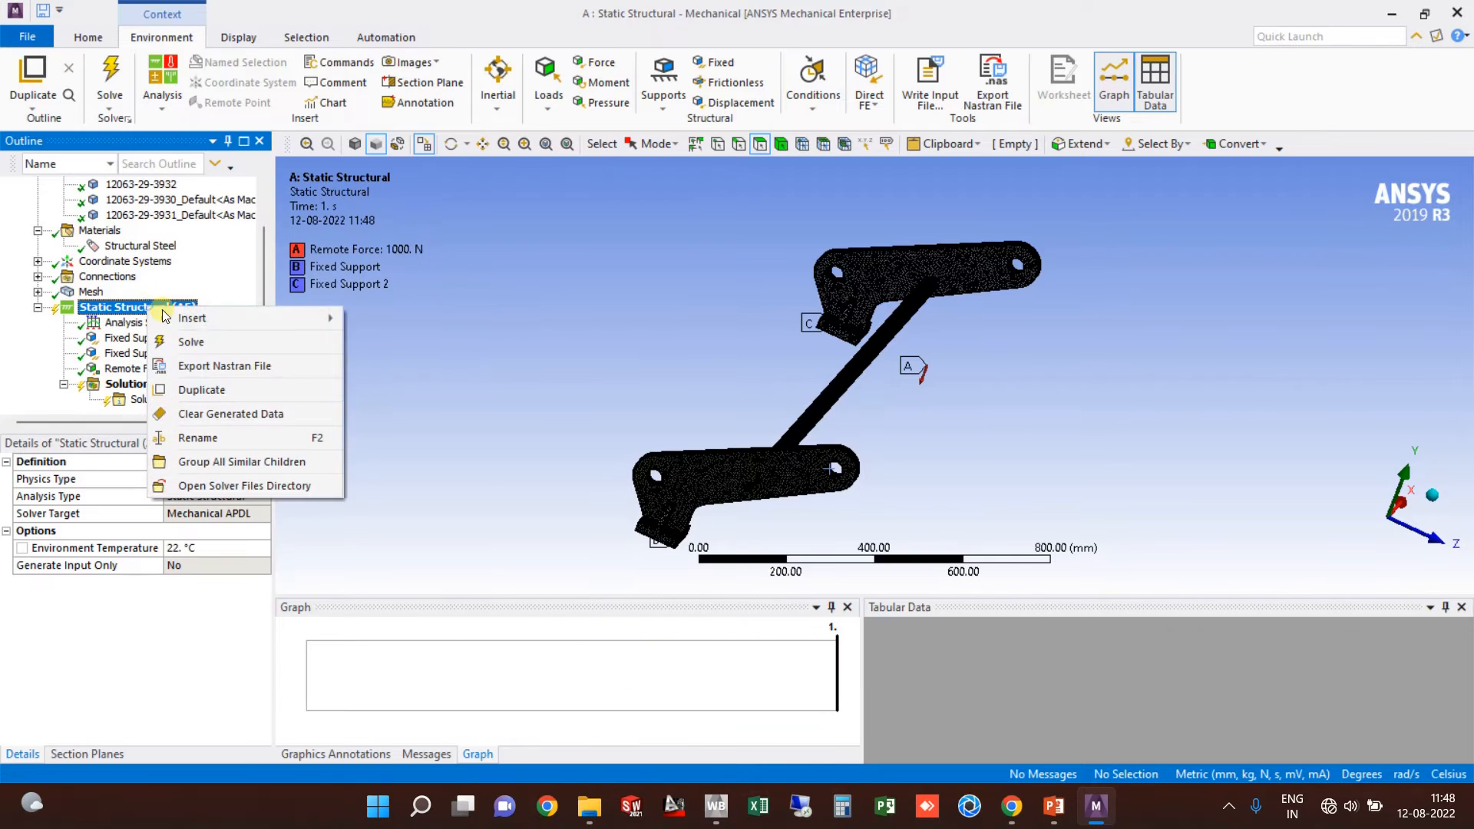
mouse_move(231, 318)
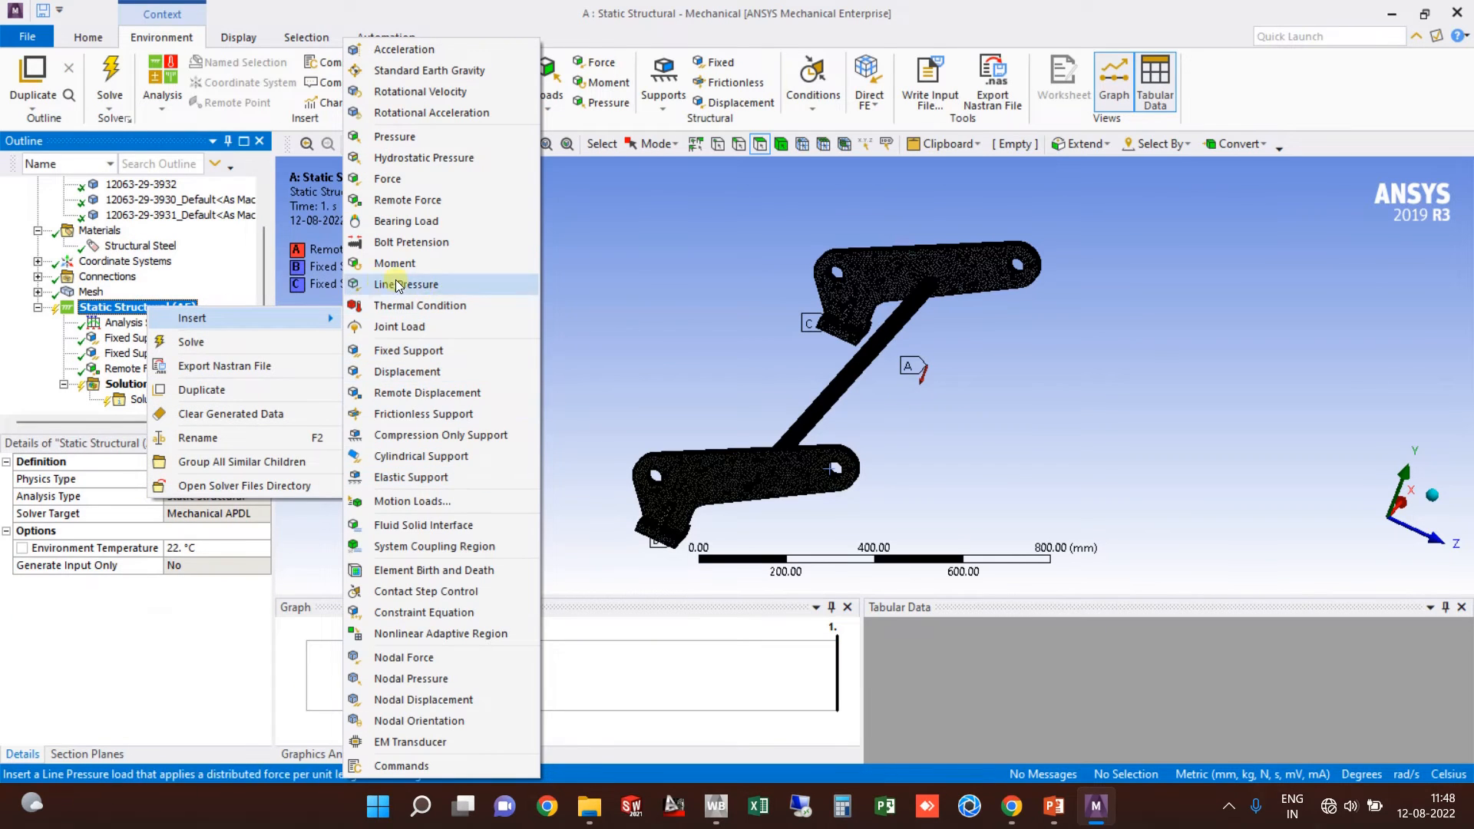
left_click(396, 202)
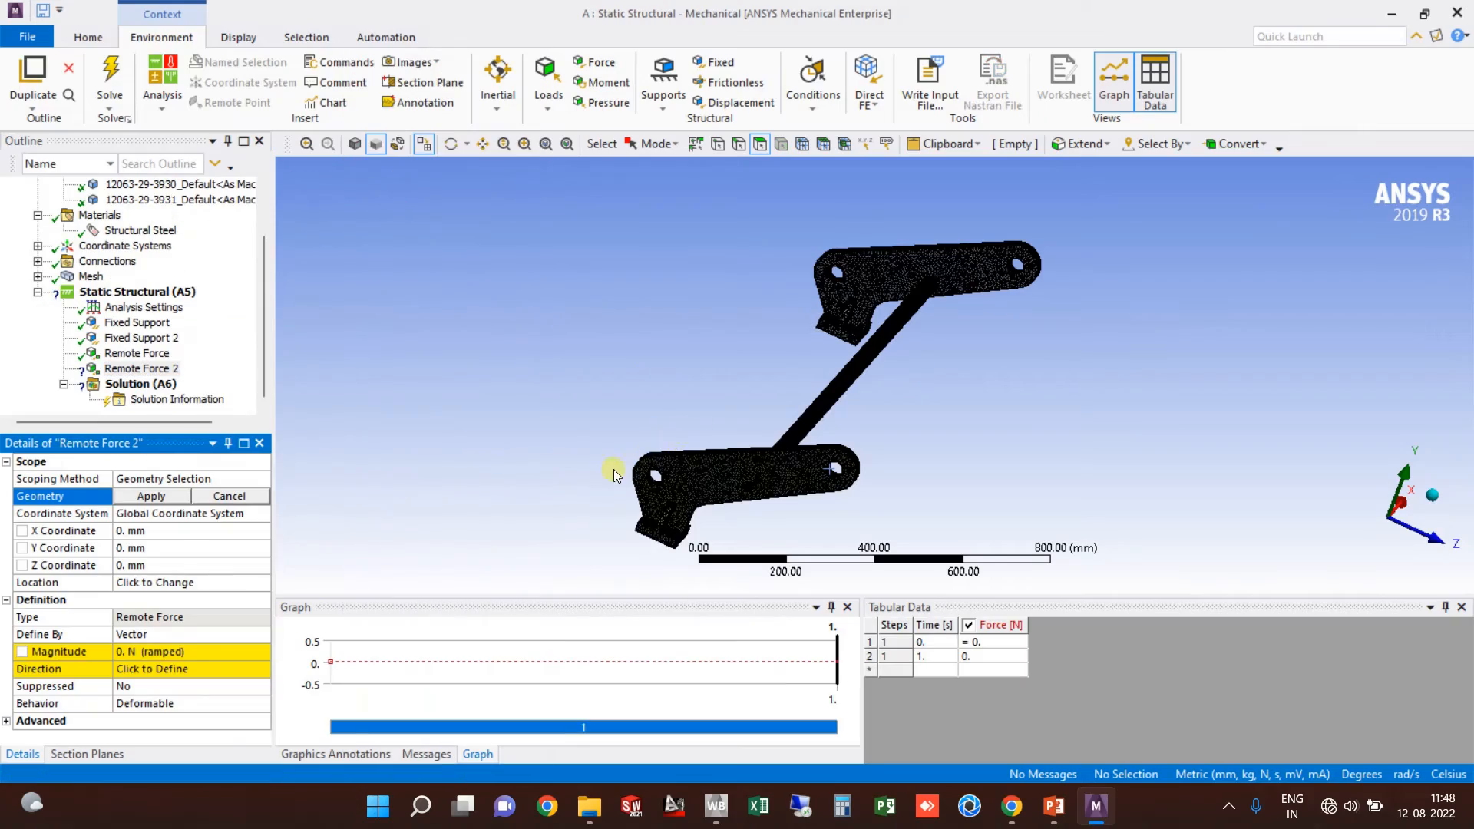
Step: Scope Remote Force 2 to both faces of the lower arm's left hole
scroll(606, 445, "up", 4)
scroll(653, 430, "up", 5)
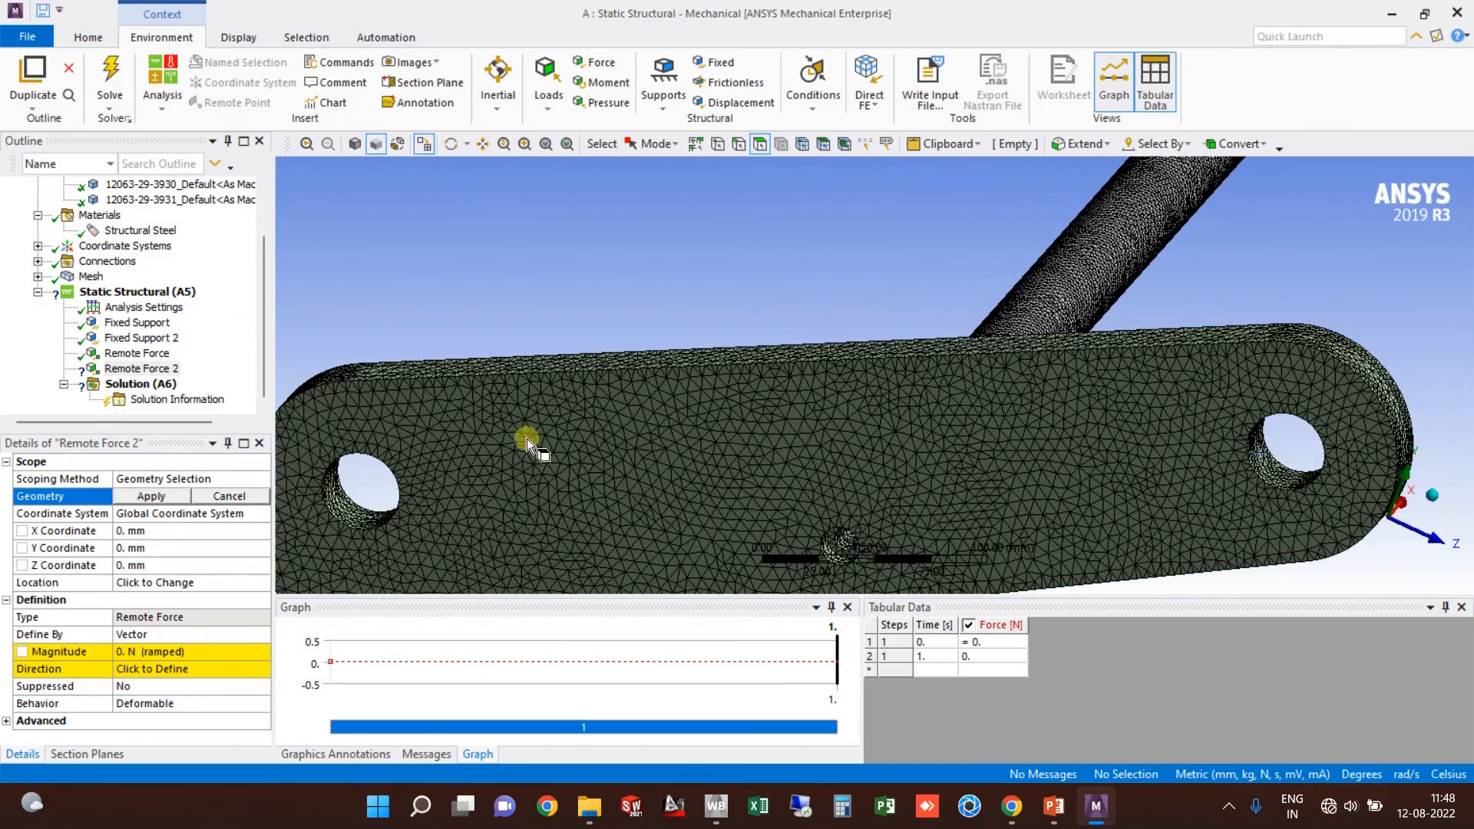
left_click(353, 514)
scroll(354, 514, "down", 5)
middle_click_drag(354, 514, 707, 353)
scroll(760, 372, "up", 5)
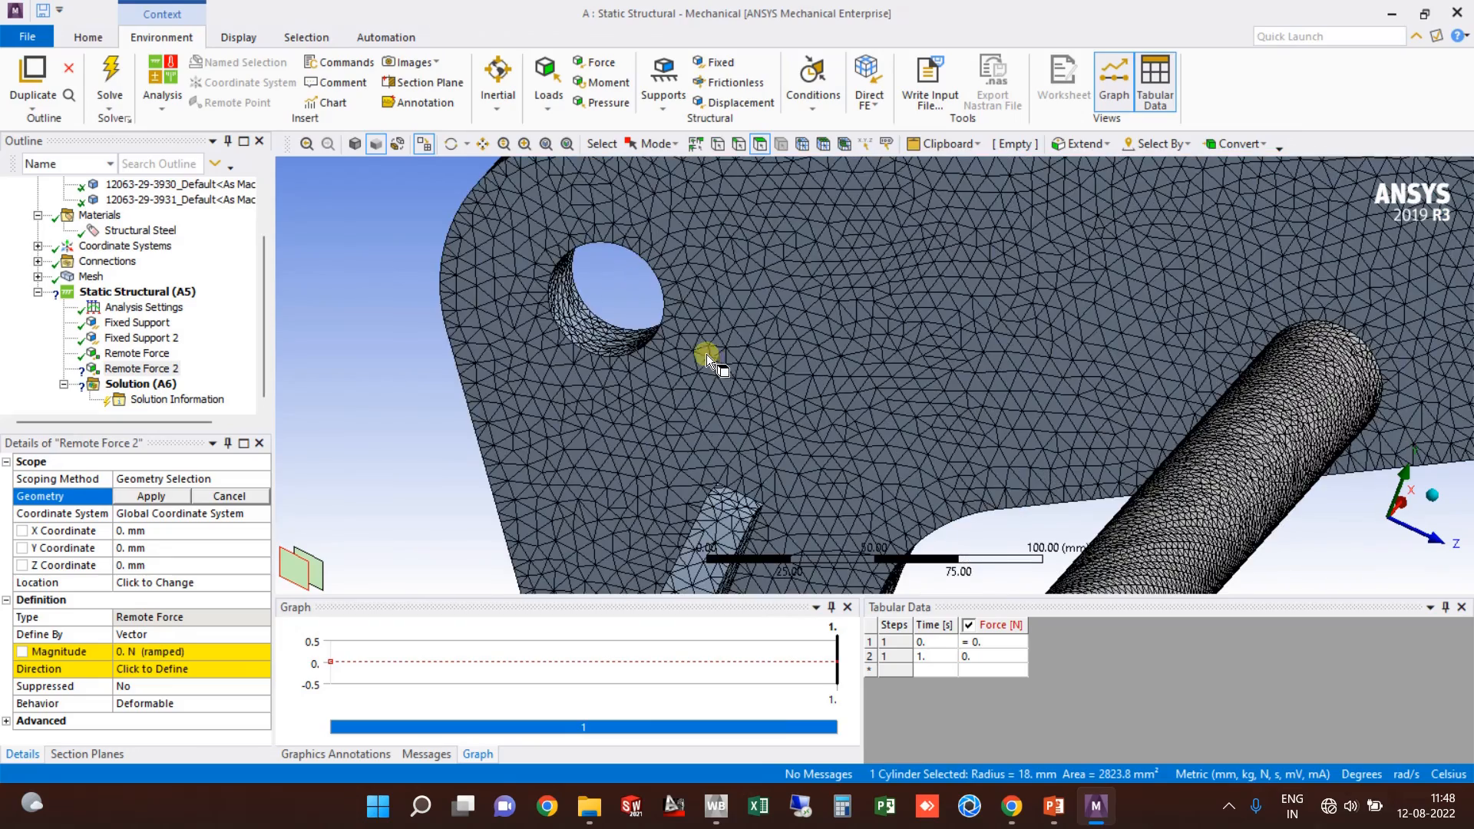
left_click(575, 315, "ctrl")
scroll(574, 316, "down", 3)
left_click(159, 496)
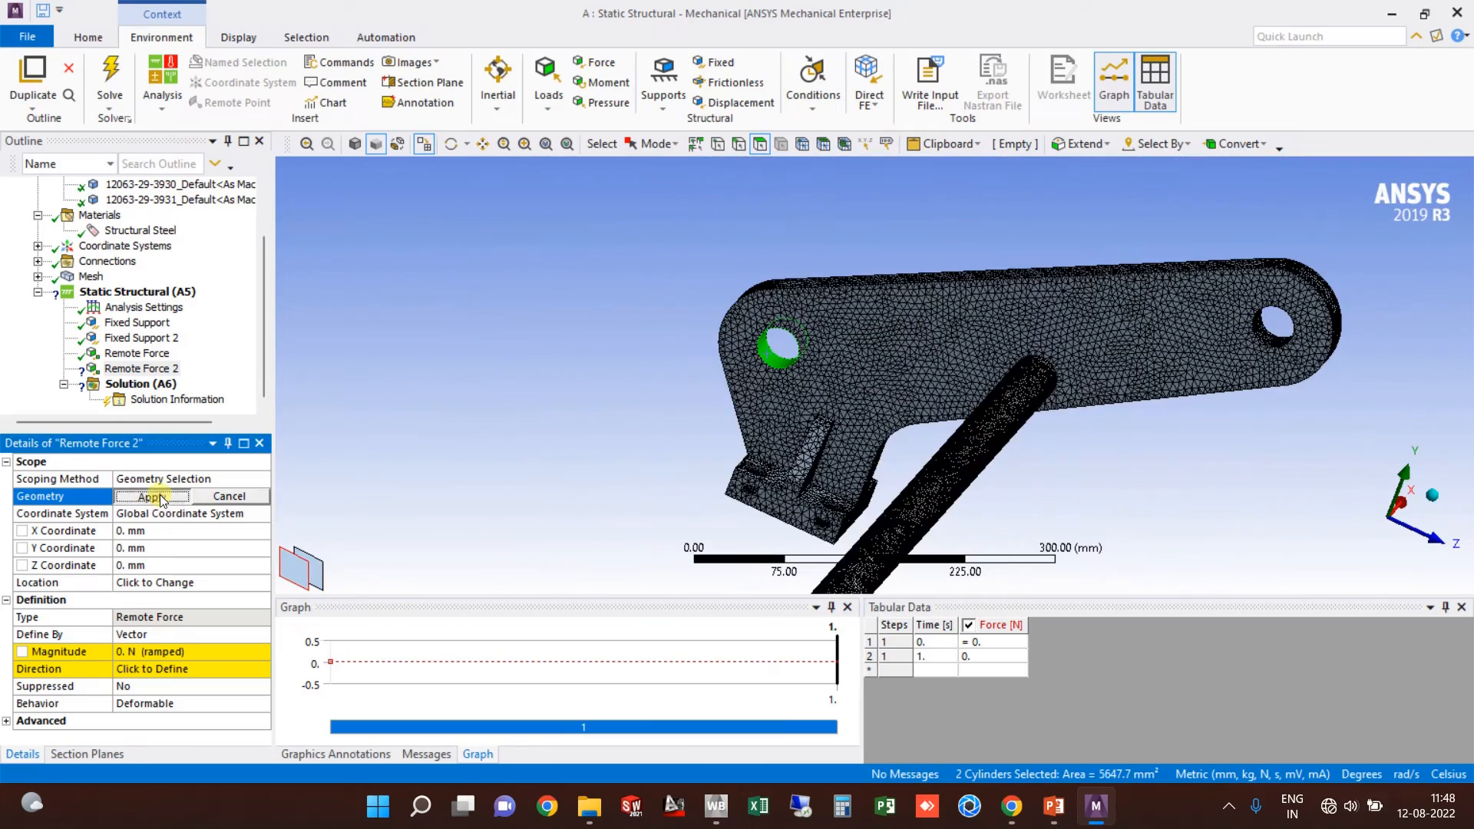
Step: Define Remote Force 2 by components with a Y component of 980 N
left_click(190, 635)
left_click(262, 634)
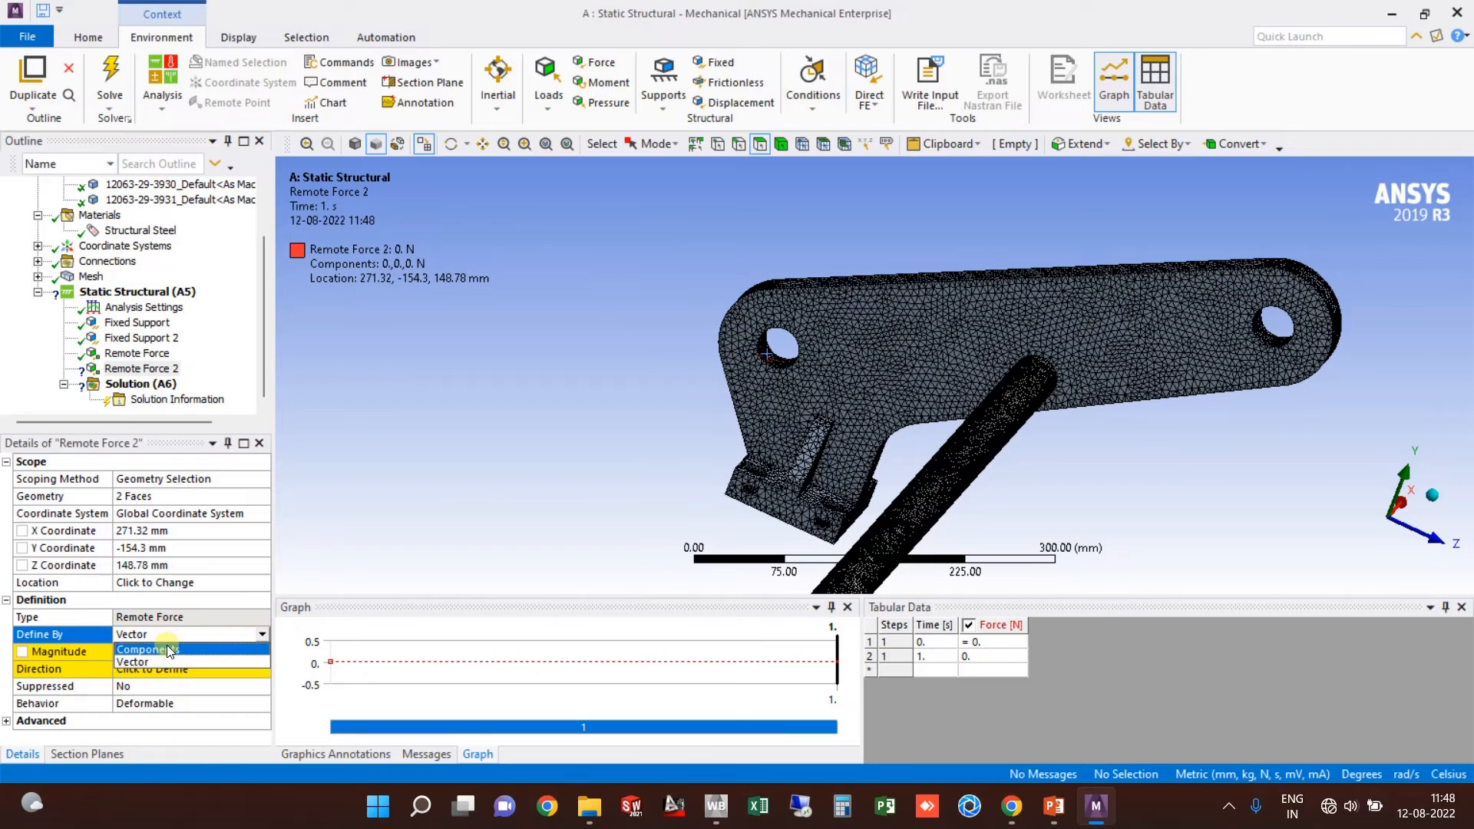
left_click(171, 665)
left_click(163, 672)
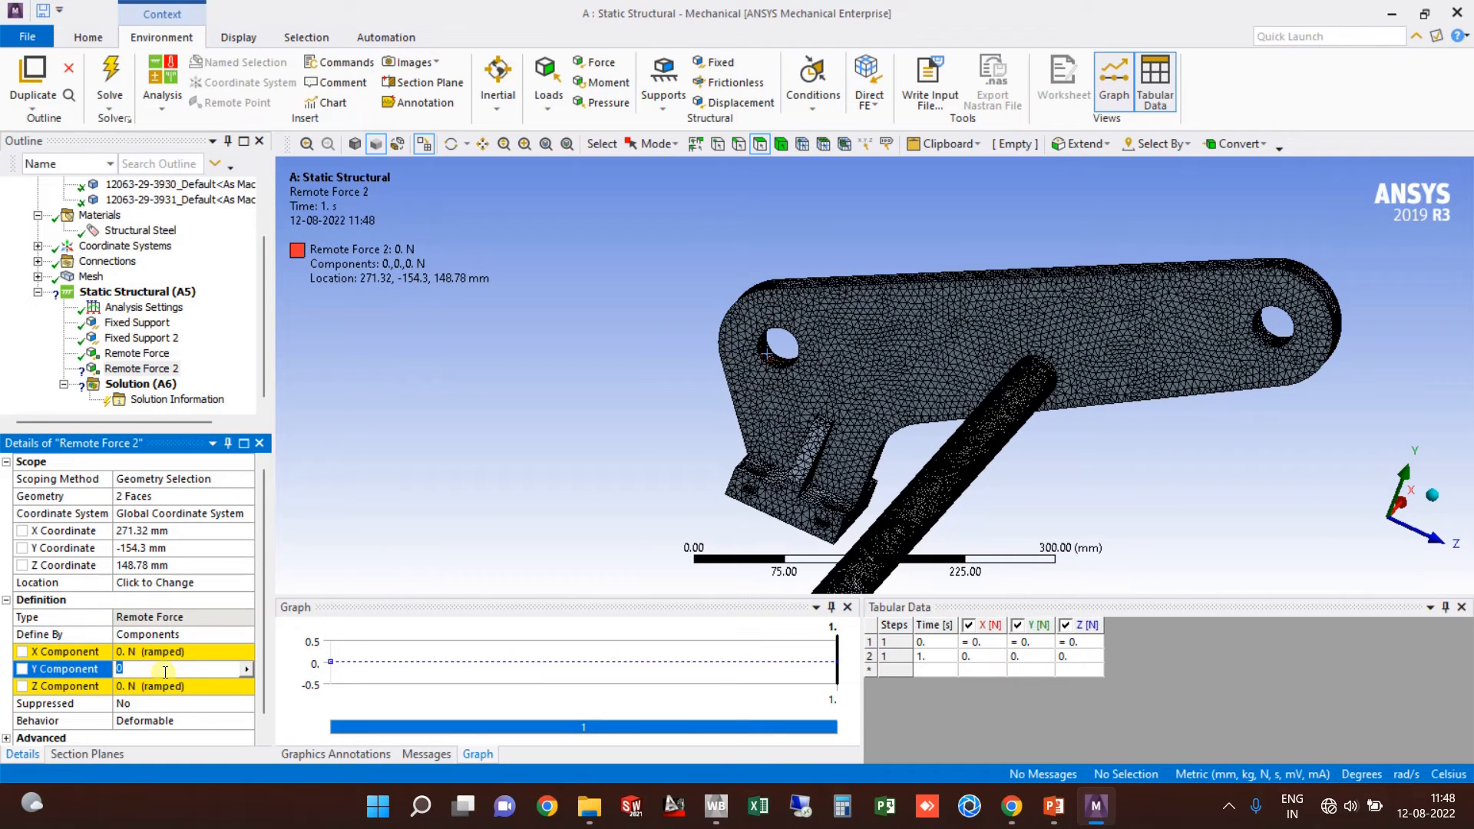
type("980")
key("Return")
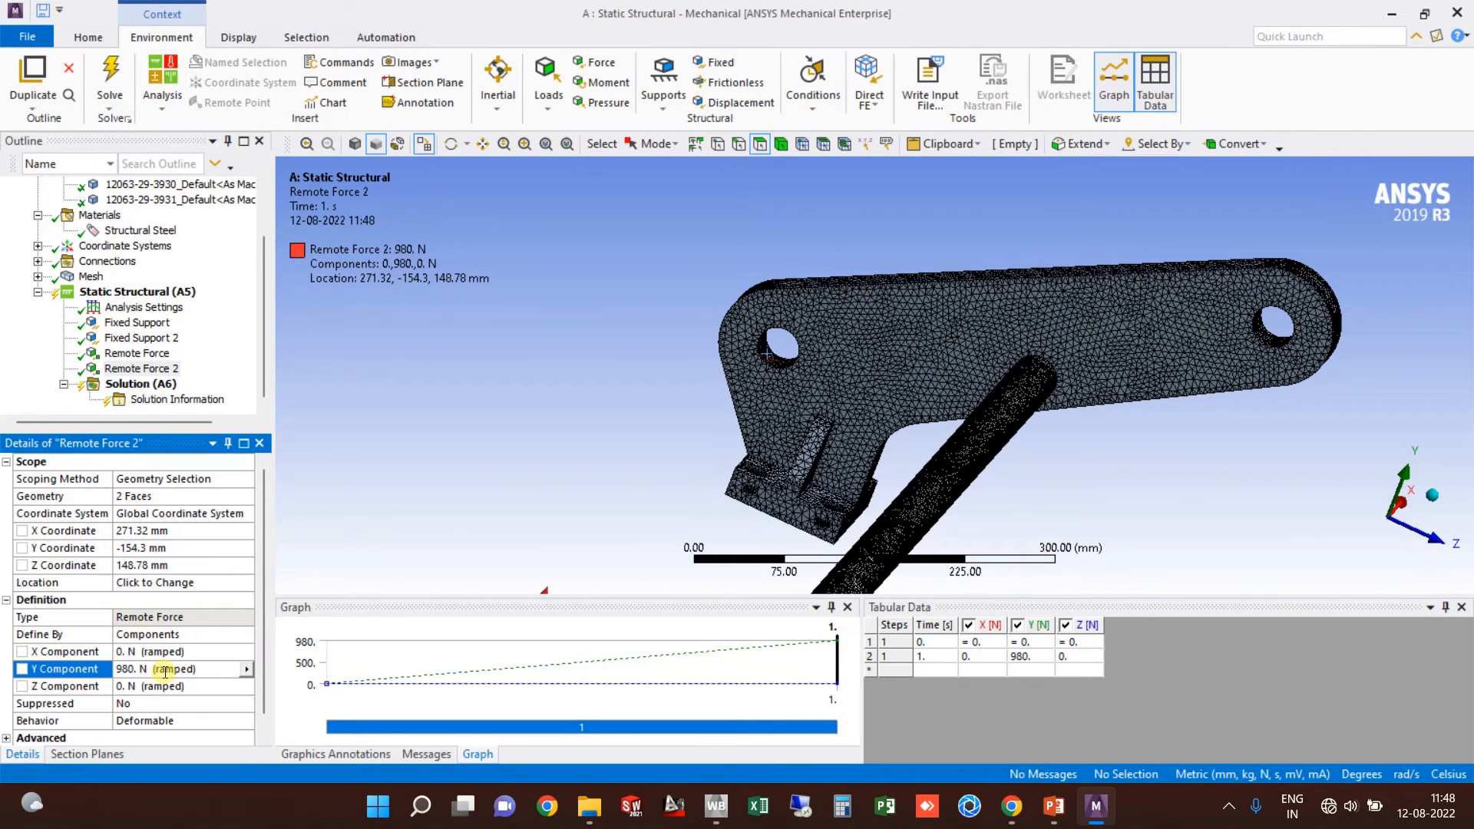
Step: Select both remote forces together to review them on the model
scroll(614, 453, "down", 3)
middle_click_drag(663, 440, 694, 305, "ctrl")
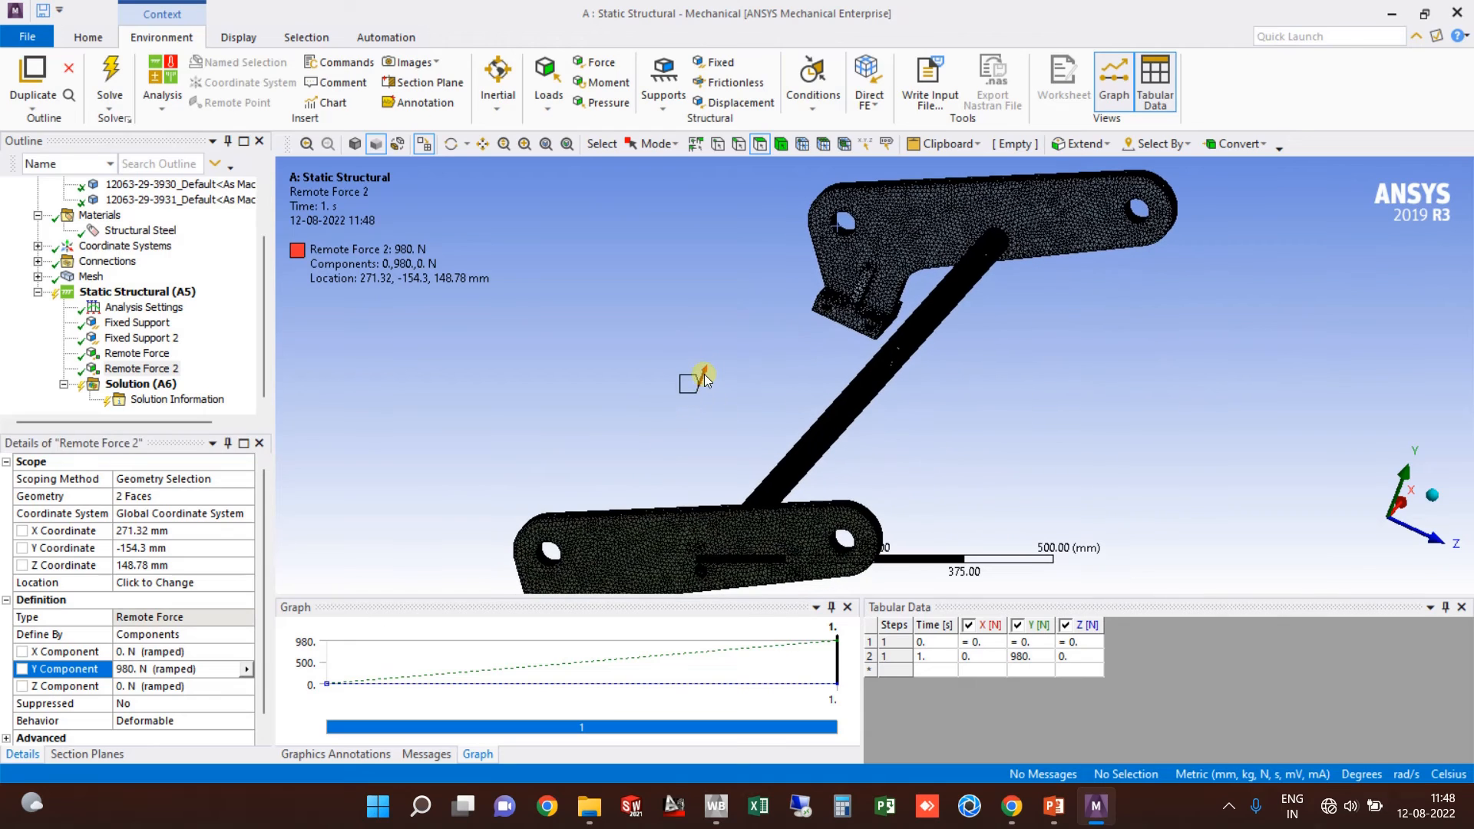
left_click(151, 354, "ctrl")
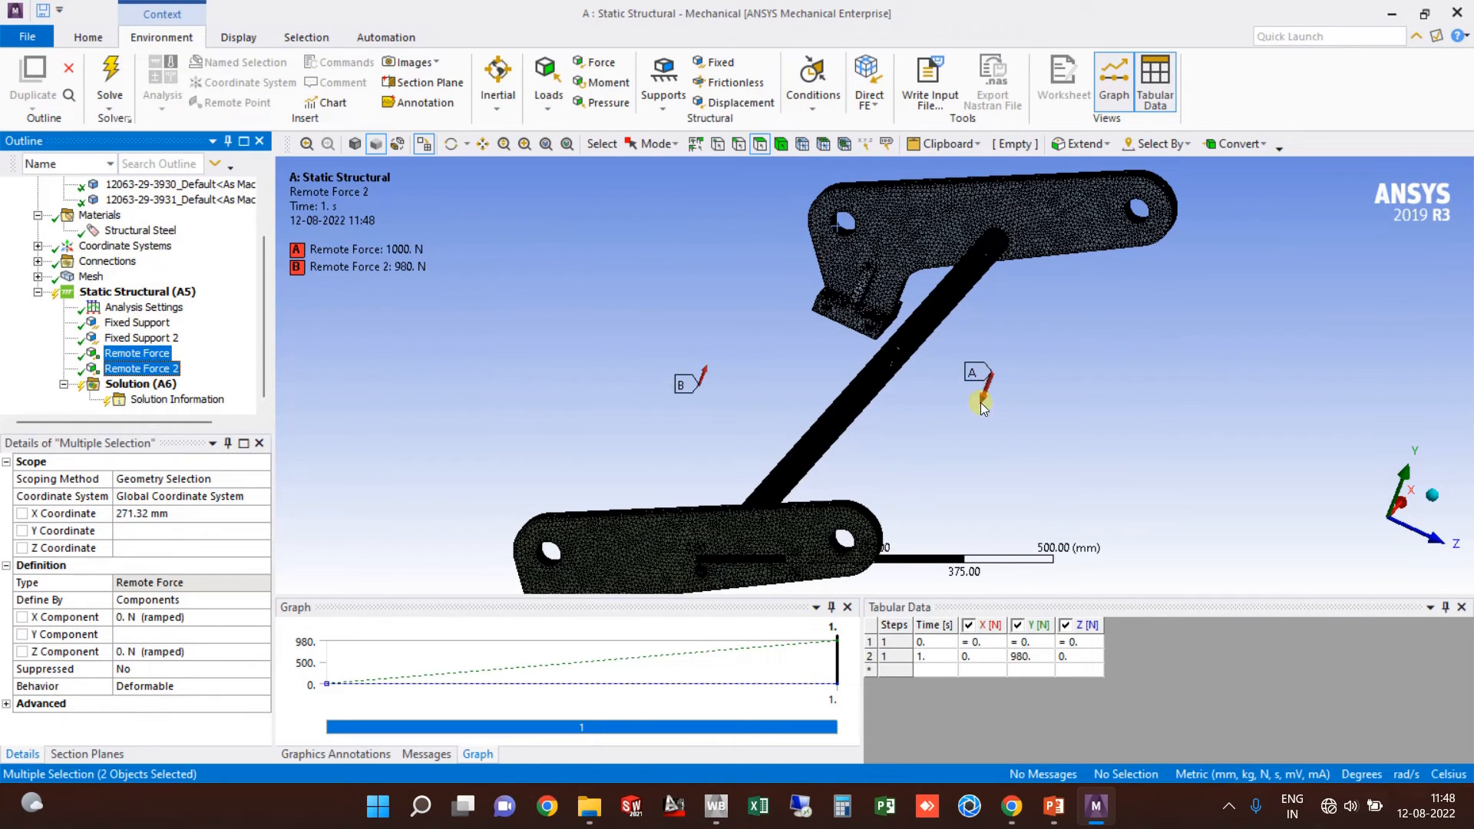
mouse_move(730, 354)
middle_mouse_down()
mouse_move(807, 353)
mouse_move(734, 358)
middle_mouse_up()
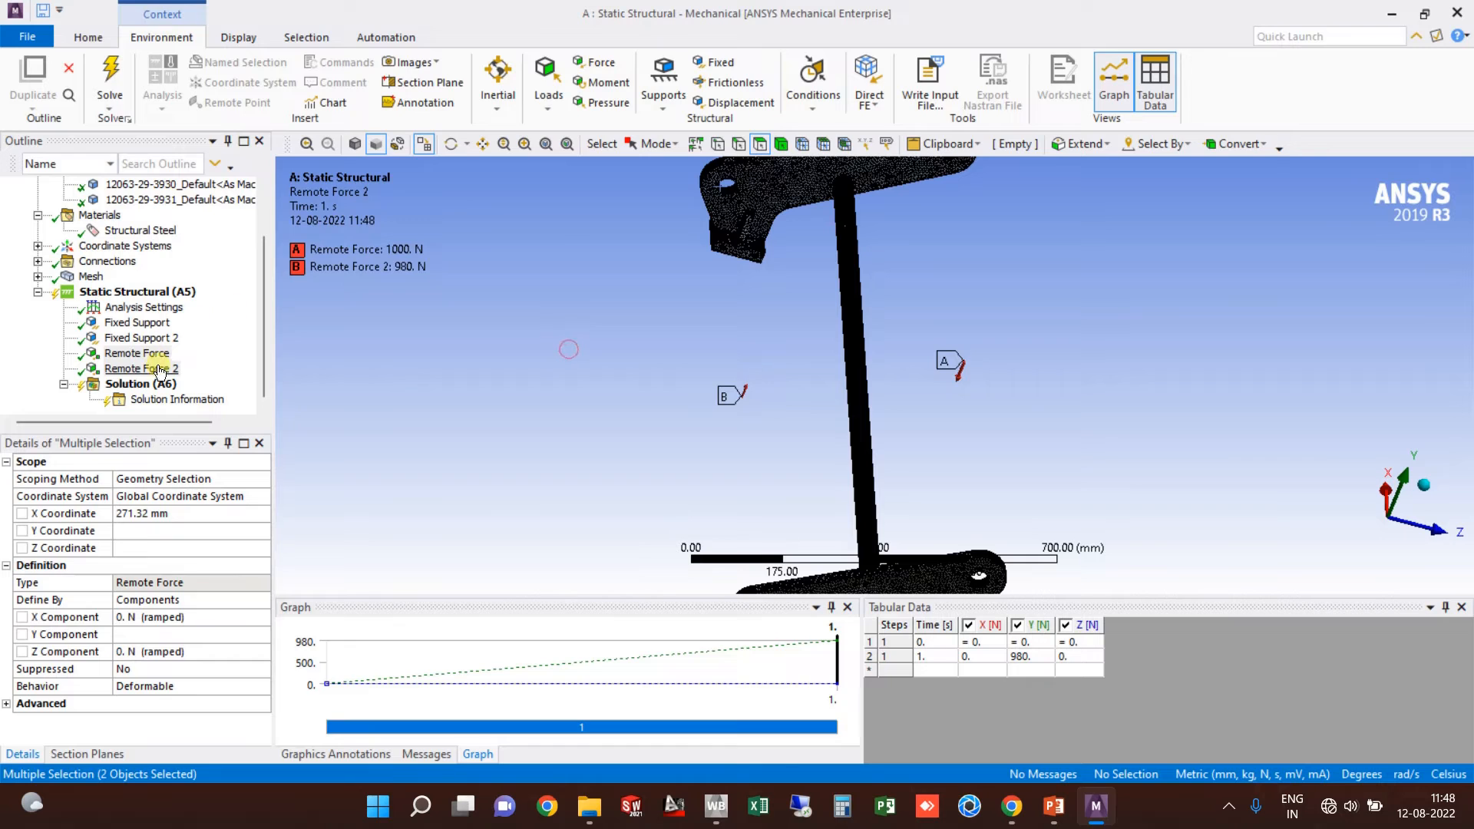
right_click(142, 384)
Step: Insert a Total Deformation result under Solution
mouse_move(205, 402)
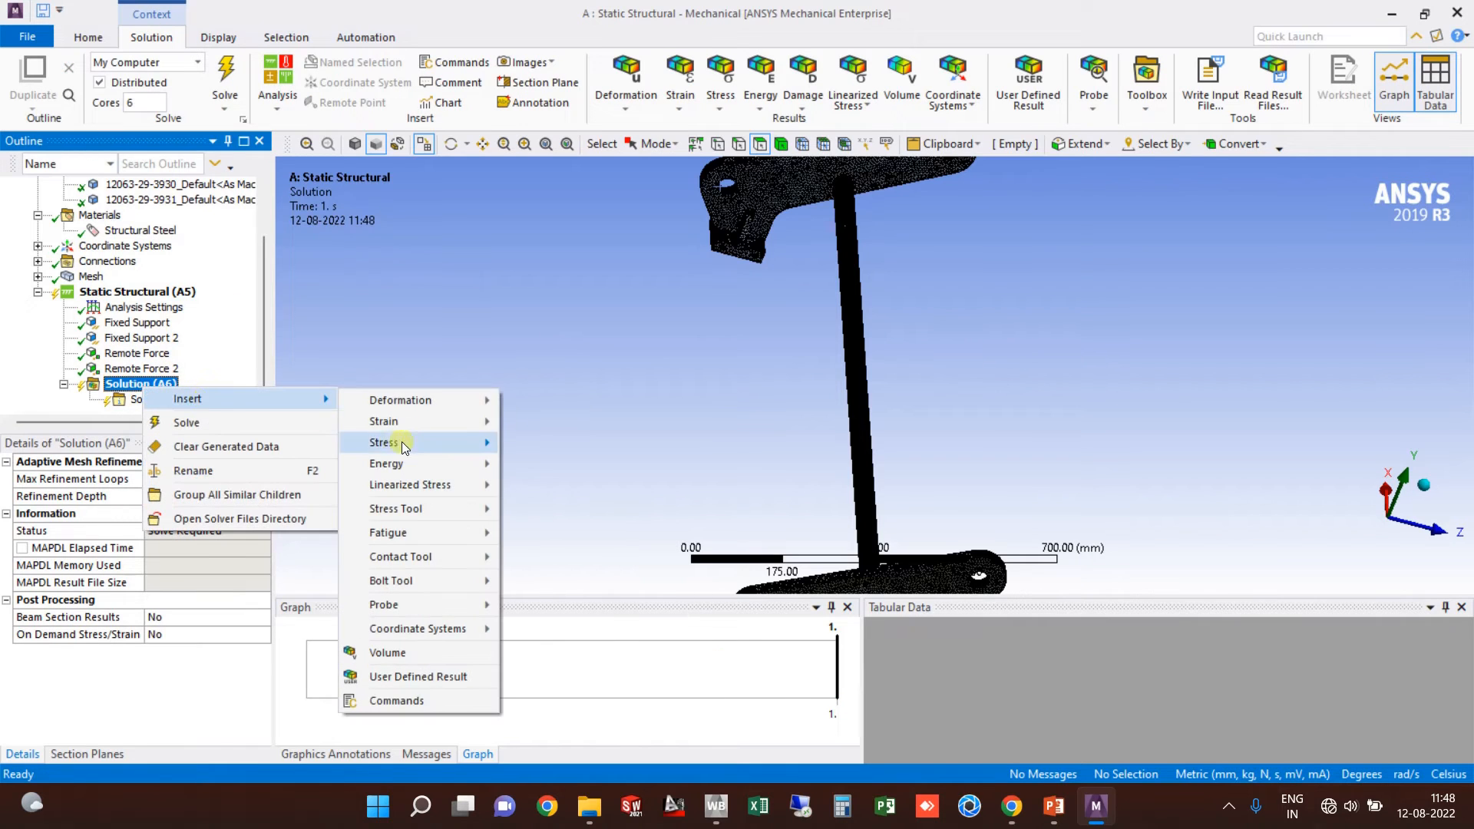
mouse_move(477, 400)
left_click(547, 402)
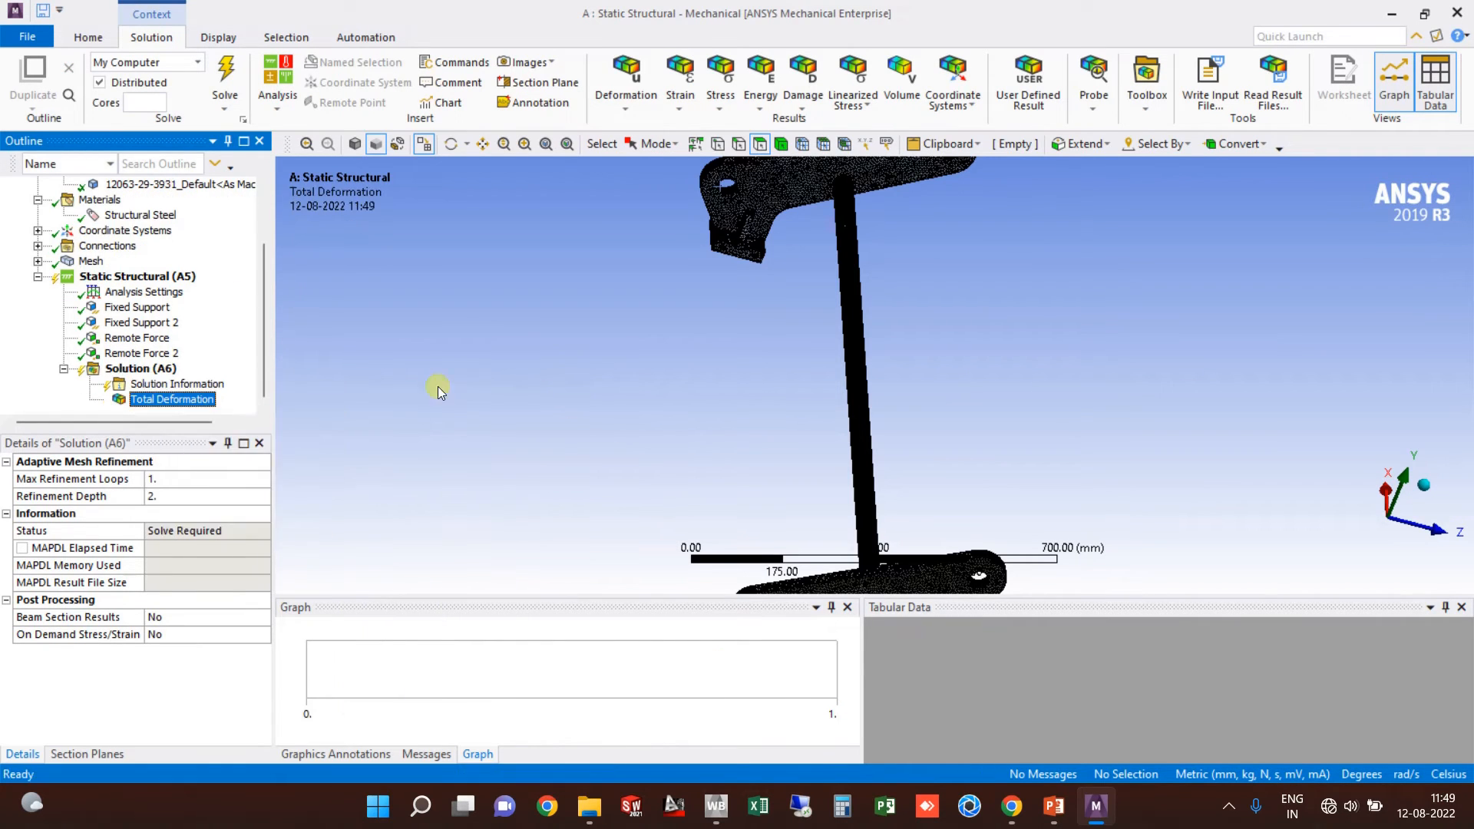
Step: Insert an Equivalent (von-Mises) Stress result and start the solve
left_click(127, 369)
right_click(140, 367)
mouse_move(231, 375)
mouse_move(453, 420)
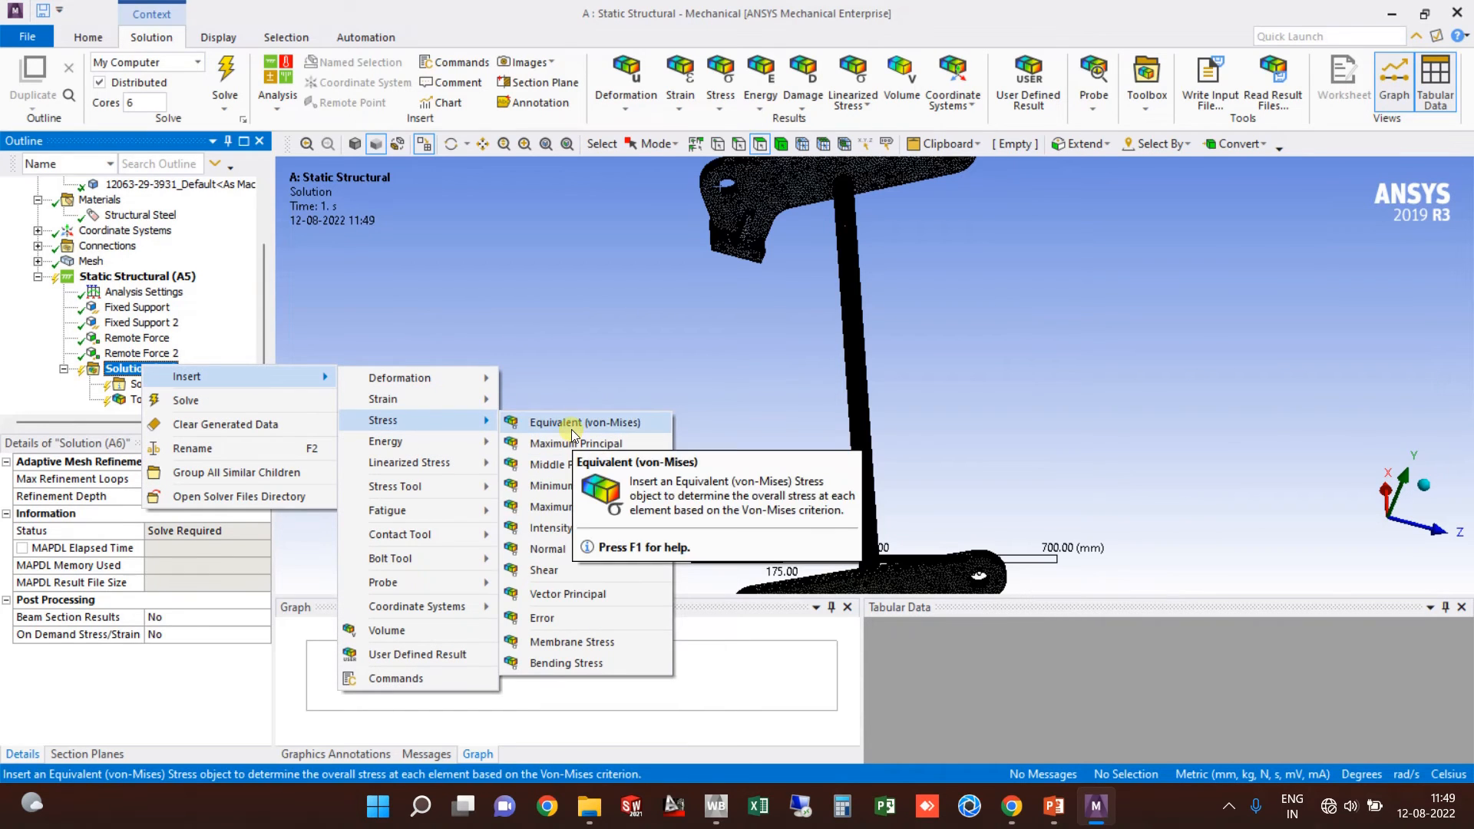
left_click(571, 424)
middle_click_drag(528, 343, 549, 294)
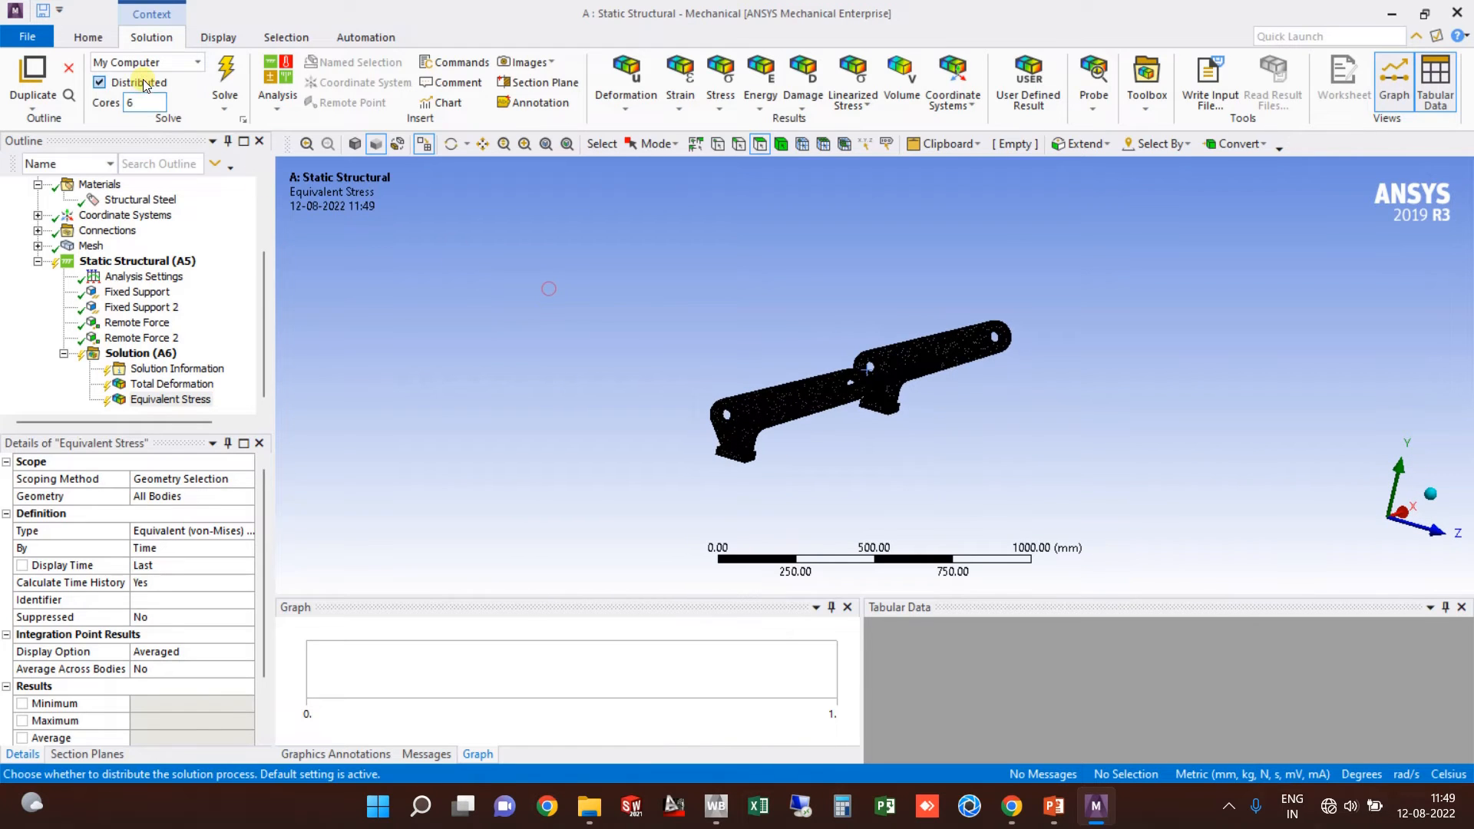
left_click(224, 75)
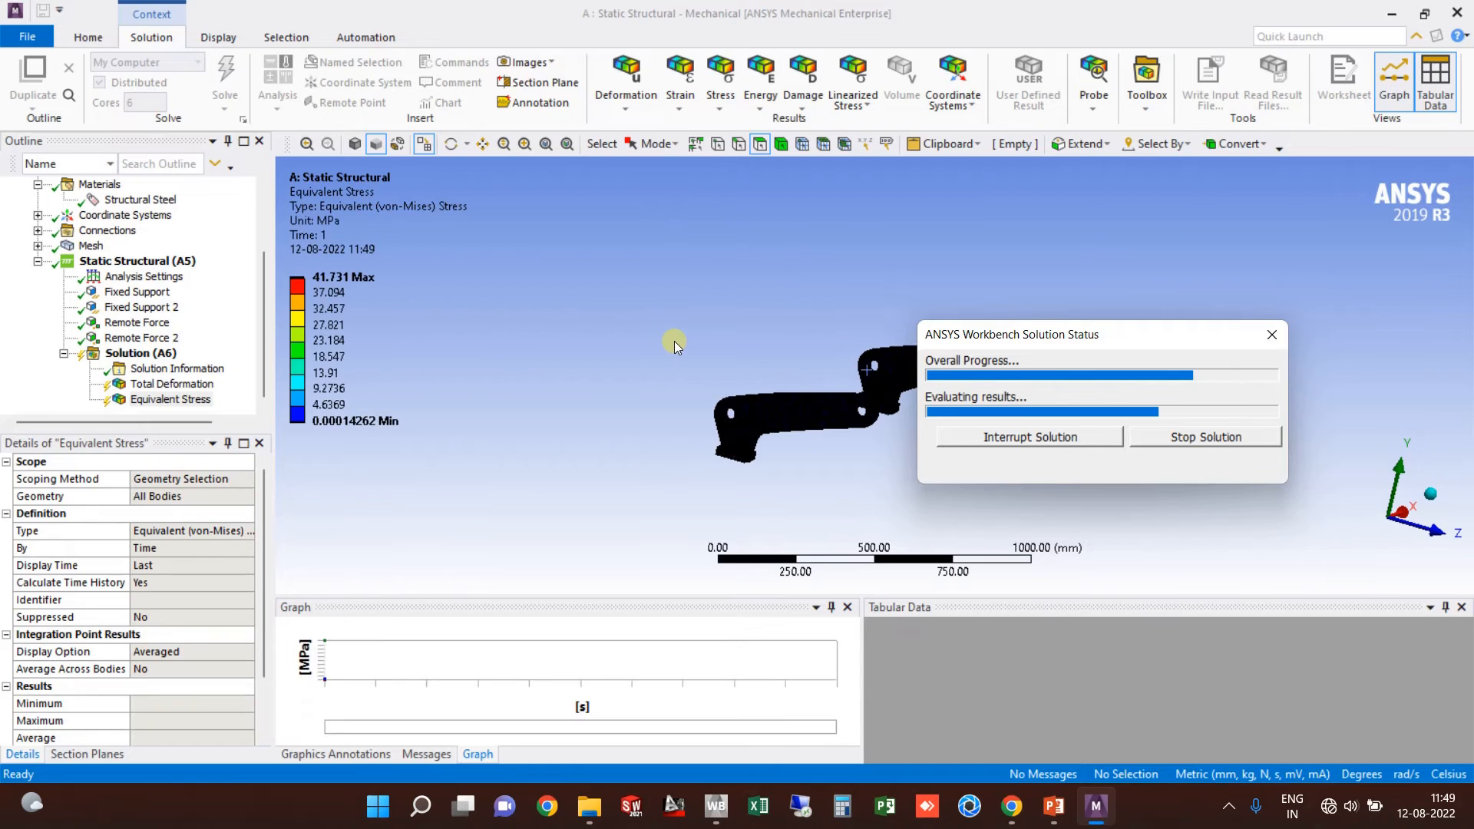
Step: Show the Total Deformation result and frame the brackets' high-deformation ends
scroll(847, 439, "up", 2)
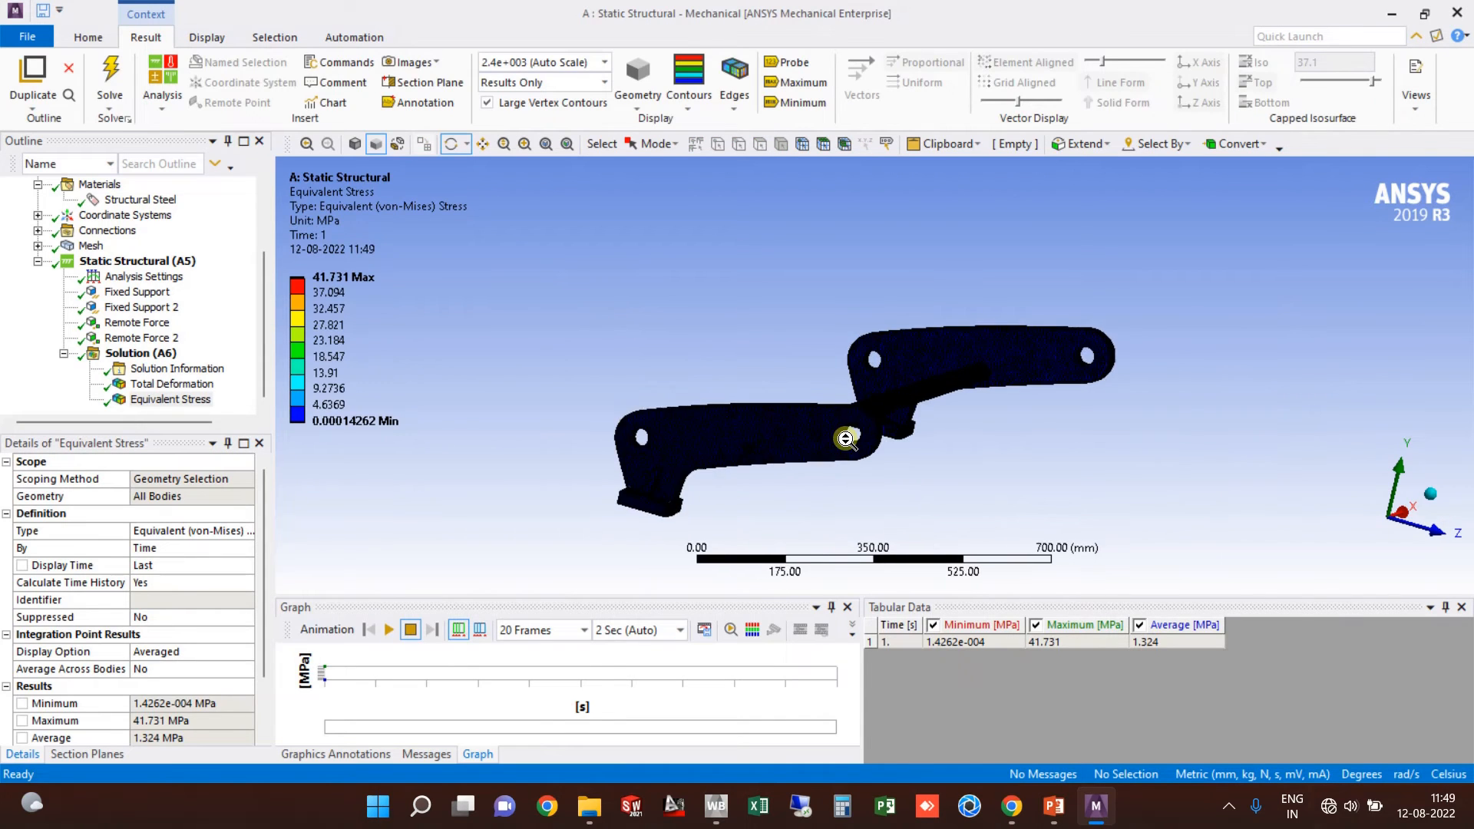
scroll(847, 439, "up", 2)
left_click_drag(779, 382, 835, 429)
middle_click_drag(834, 428, 802, 461)
scroll(800, 366, "down", 2)
scroll(714, 346, "up", 1)
left_click(192, 384)
scroll(873, 356, "down", 1)
middle_click_drag(873, 355, 810, 427, "ctrl")
scroll(846, 269, "up", 4)
scroll(894, 328, "up", 2)
middle_click_drag(888, 330, 853, 412, "ctrl")
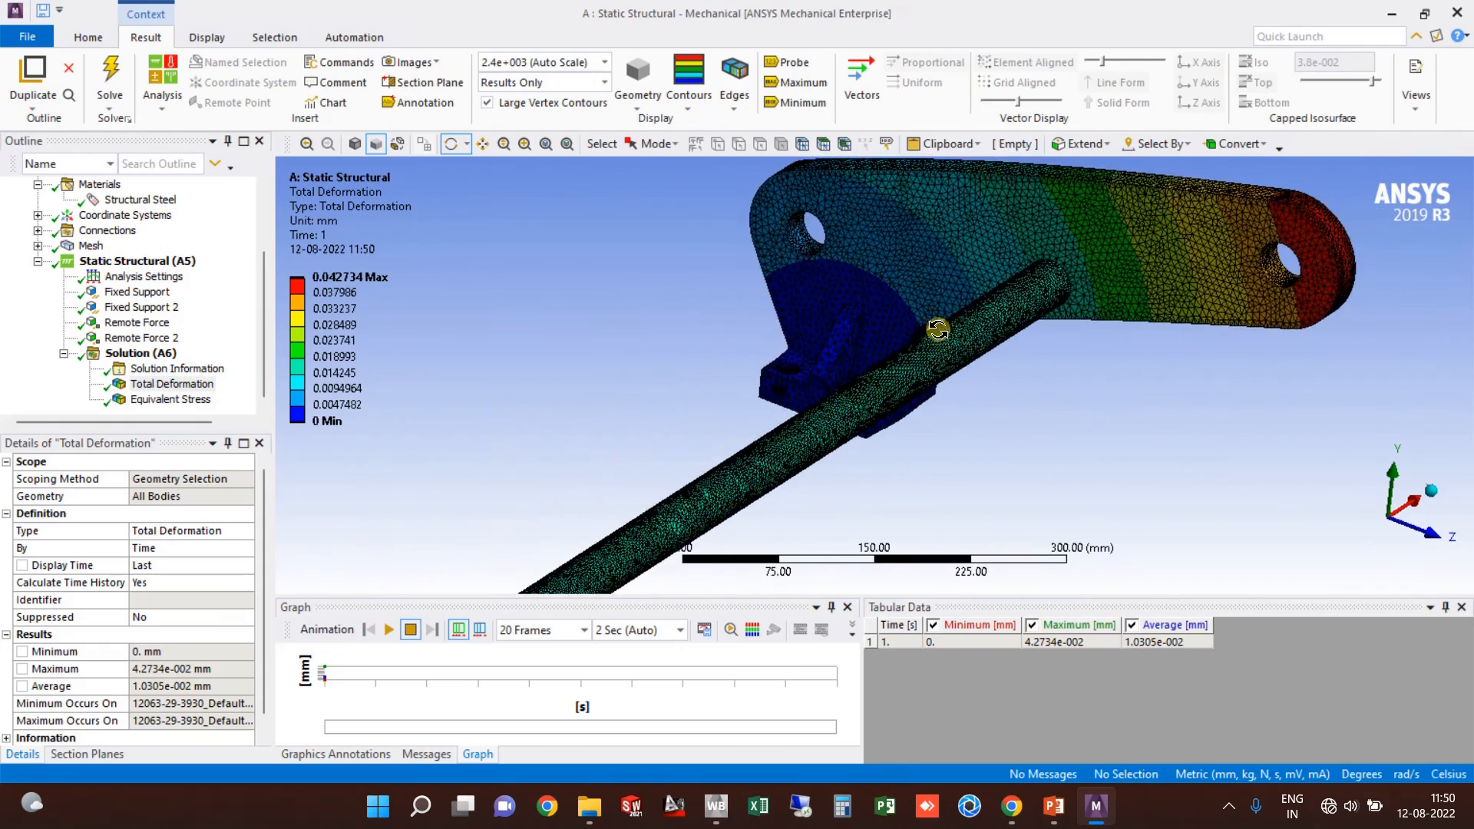
middle_click_drag(940, 330, 868, 319)
scroll(1017, 373, "down", 4)
middle_click_drag(795, 489, 942, 382, "ctrl")
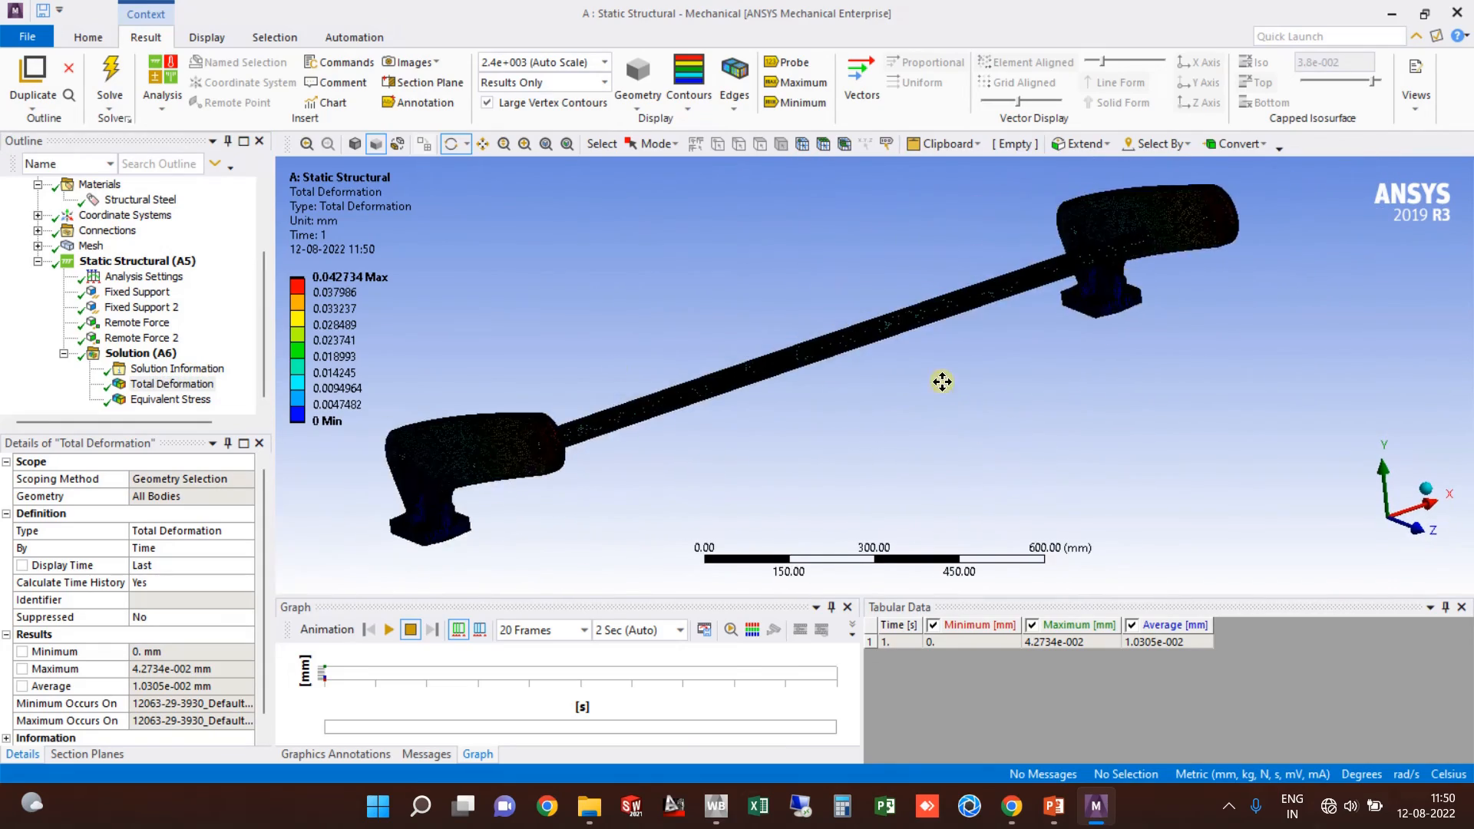
scroll(833, 388, "up", 3)
middle_click_drag(346, 444, 625, 411, "ctrl")
scroll(624, 412, "up", 3)
middle_click_drag(756, 353, 882, 332, "ctrl")
scroll(714, 358, "up", 1)
scroll(829, 329, "down", 2)
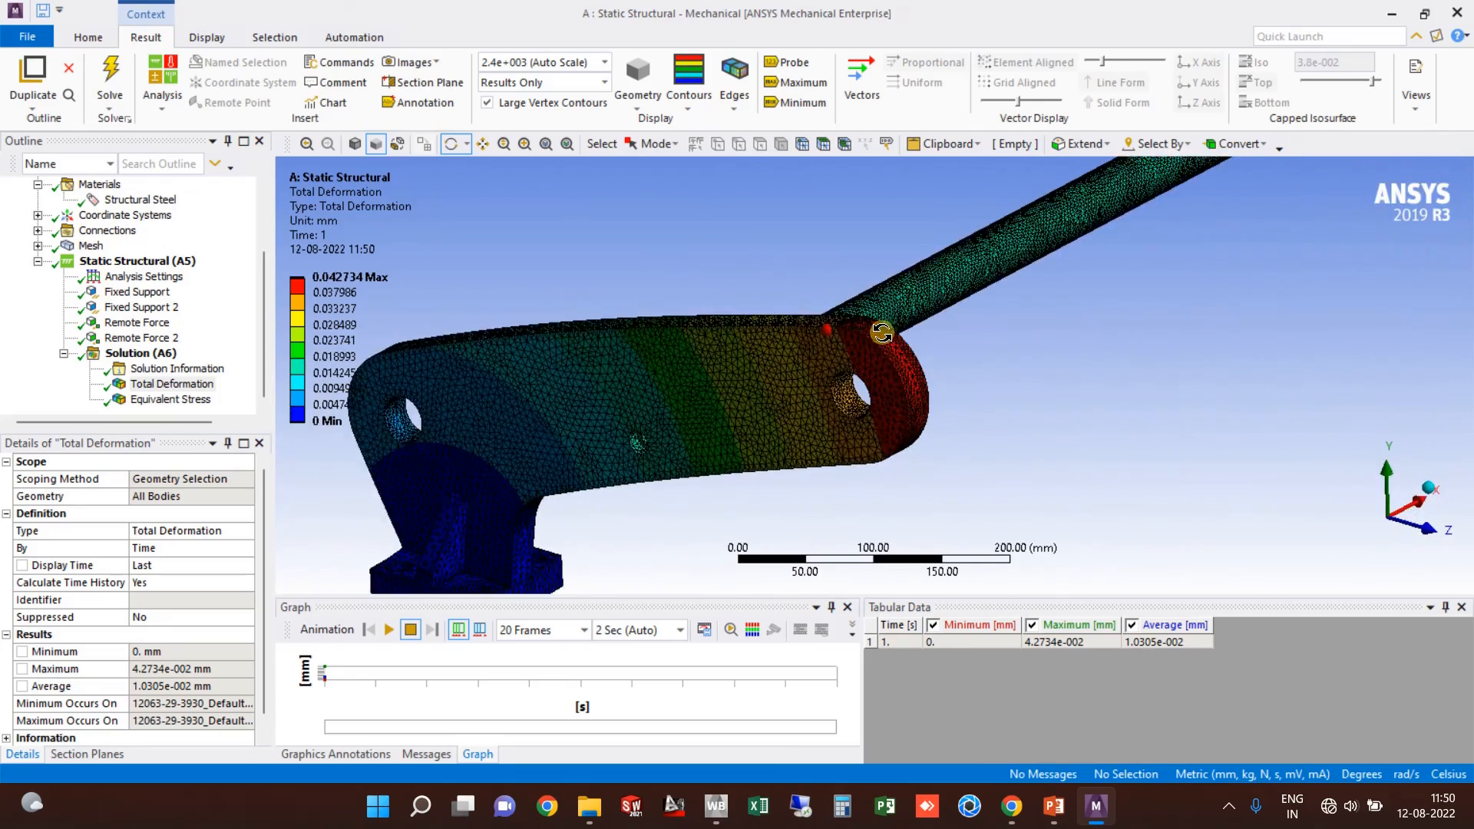
scroll(833, 334, "down", 2)
scroll(661, 387, "down", 2)
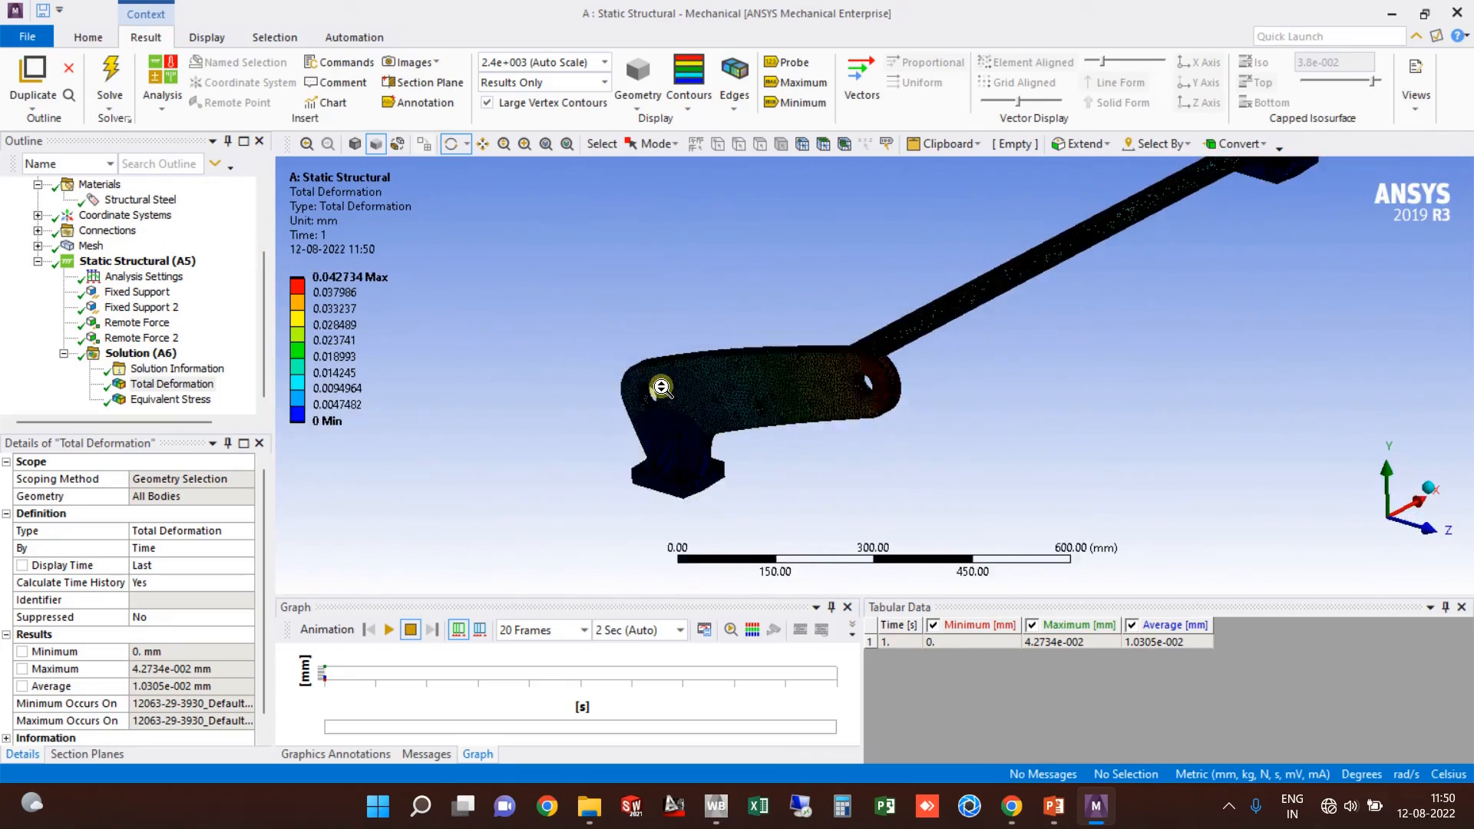
scroll(882, 399, "up", 1)
Step: Turn on the Max and Min labels on the Total Deformation plot
left_click(804, 82)
scroll(932, 366, "down", 3)
middle_click_drag(961, 283, 907, 323, "ctrl")
scroll(1040, 280, "up", 2)
middle_click_drag(1037, 278, 877, 337, "ctrl")
scroll(1075, 281, "up", 2)
middle_click_drag(1085, 264, 1017, 340, "ctrl")
left_click(803, 102)
Step: Probe three bracket points, reading 2.1358e-002, 1.5348e-002 and 9.064e-003 mm
left_click(793, 67)
left_click(979, 250)
left_click(945, 269)
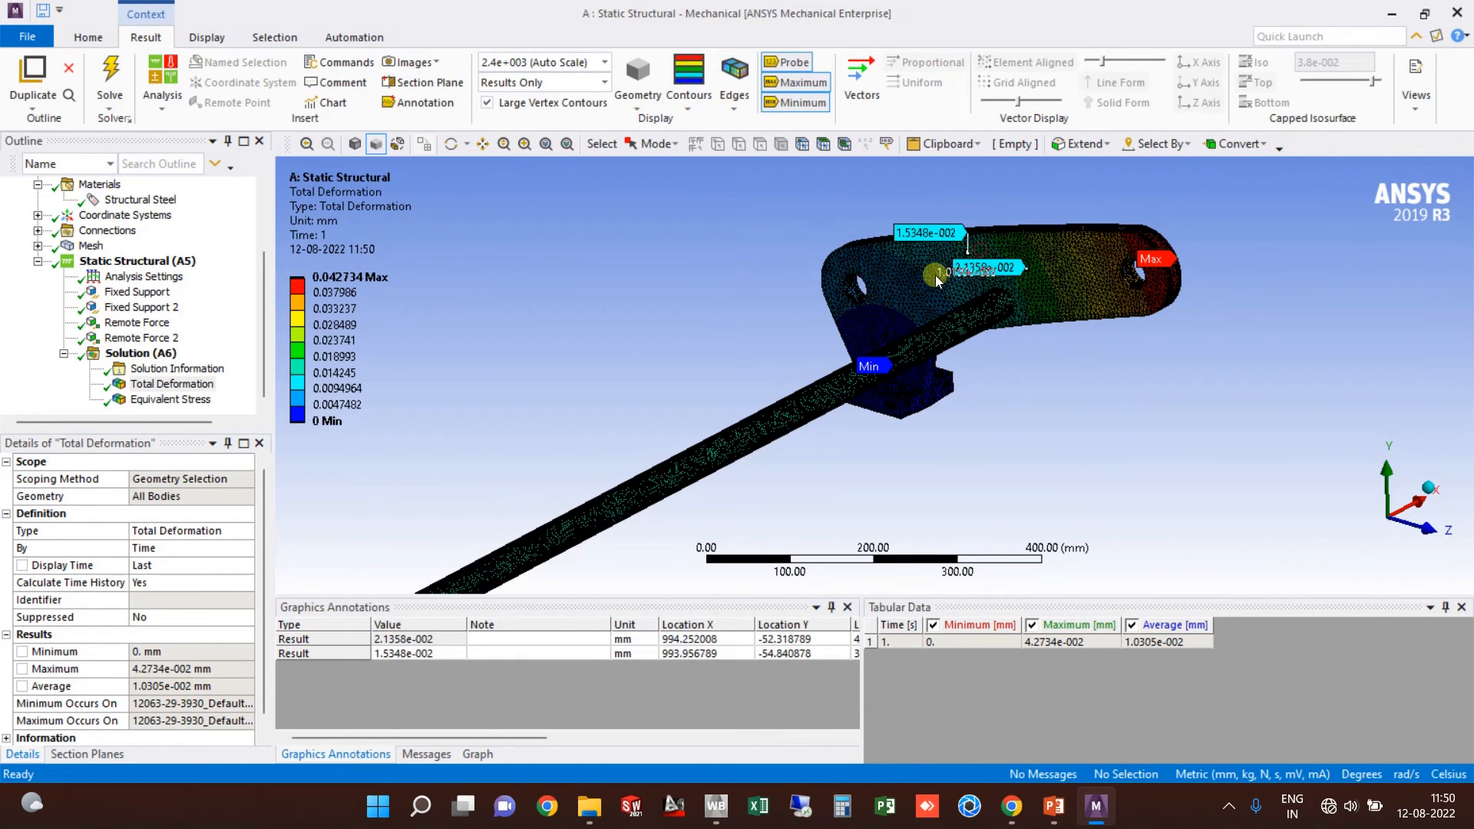
left_click(849, 278)
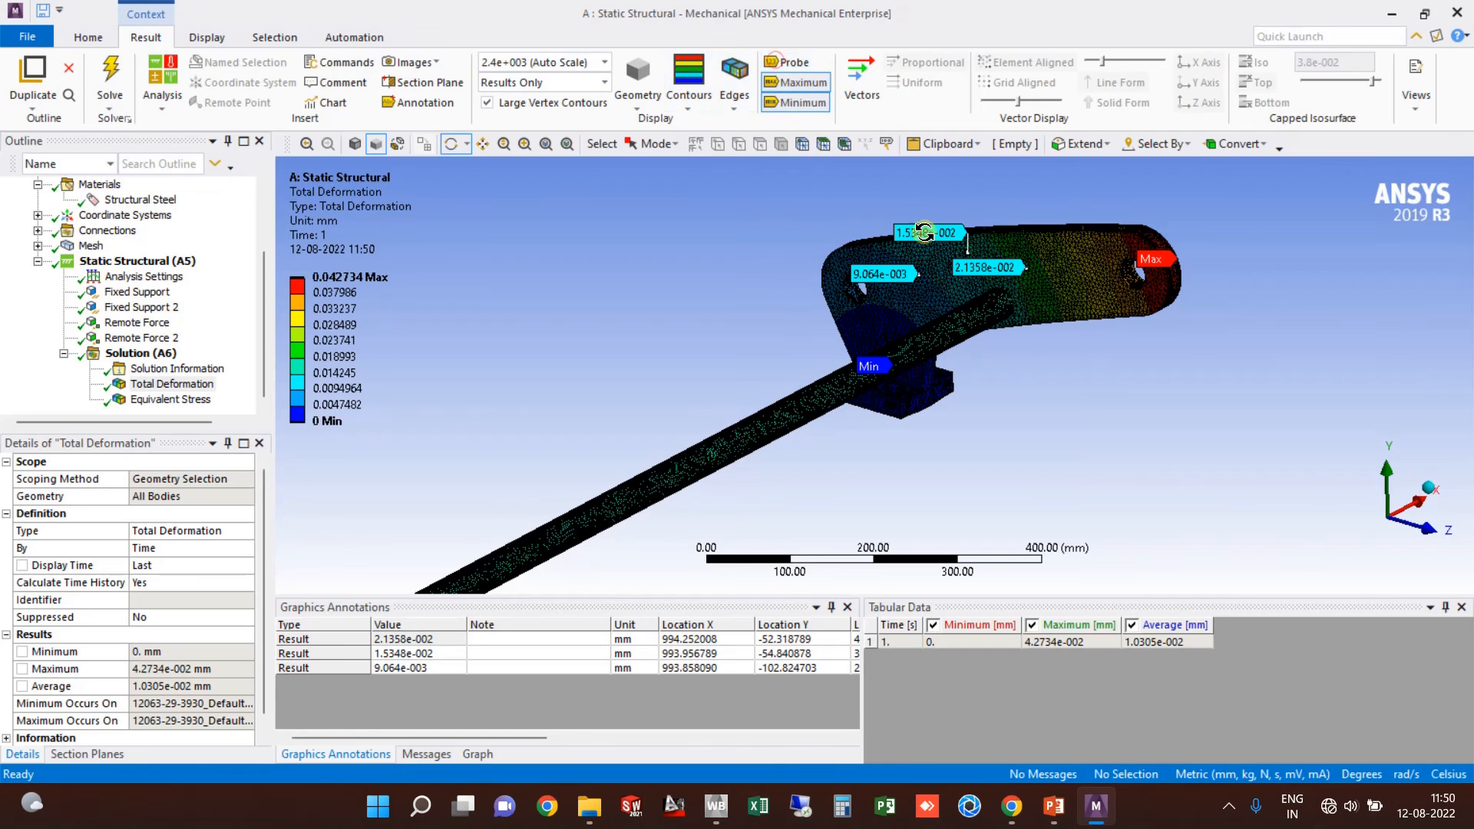
Step: Show the Equivalent Stress plot and zoom in on the 41.731 MPa Max location
left_click(157, 400)
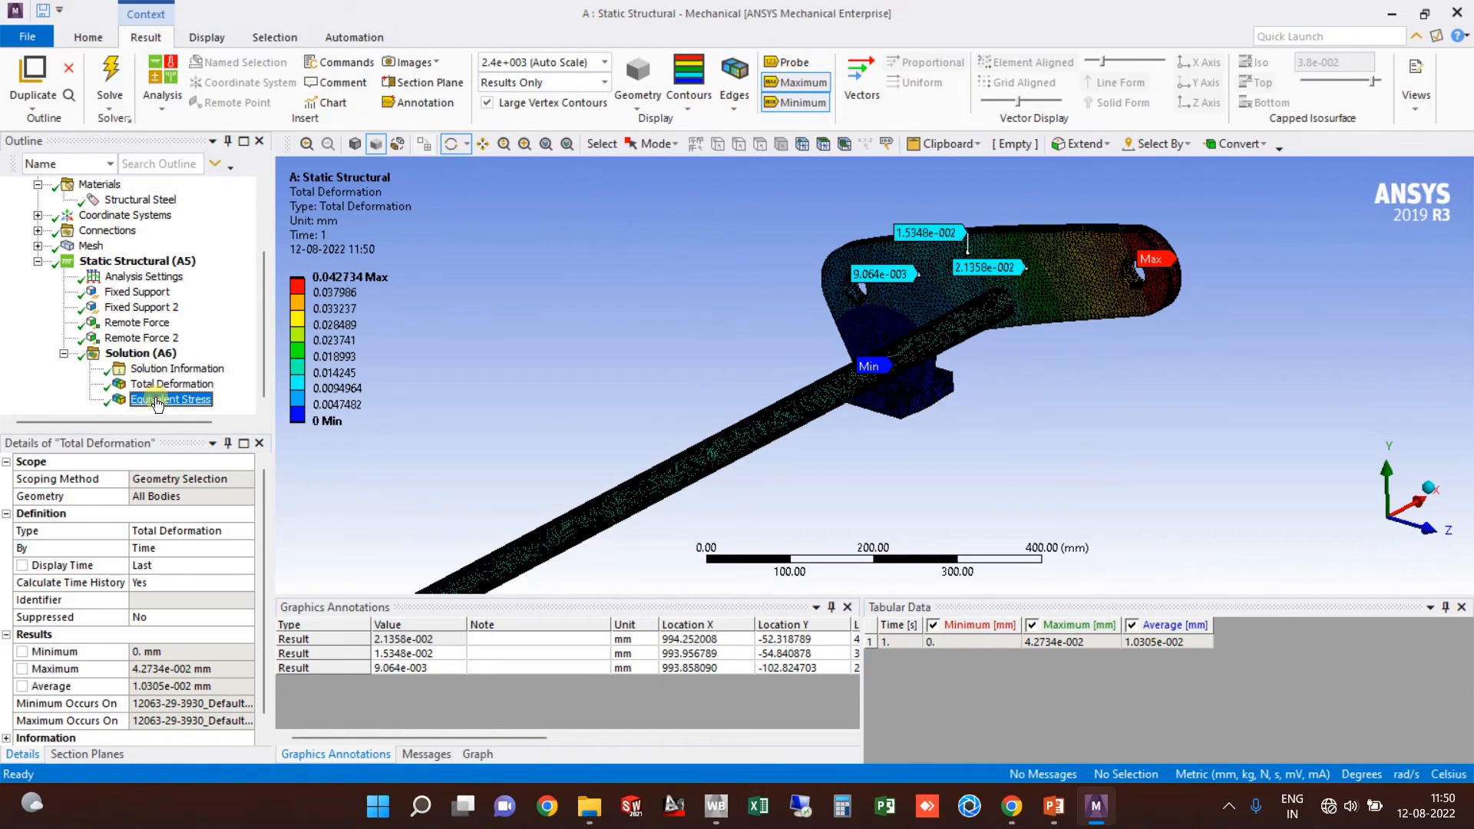
left_click_drag(820, 407, 882, 278)
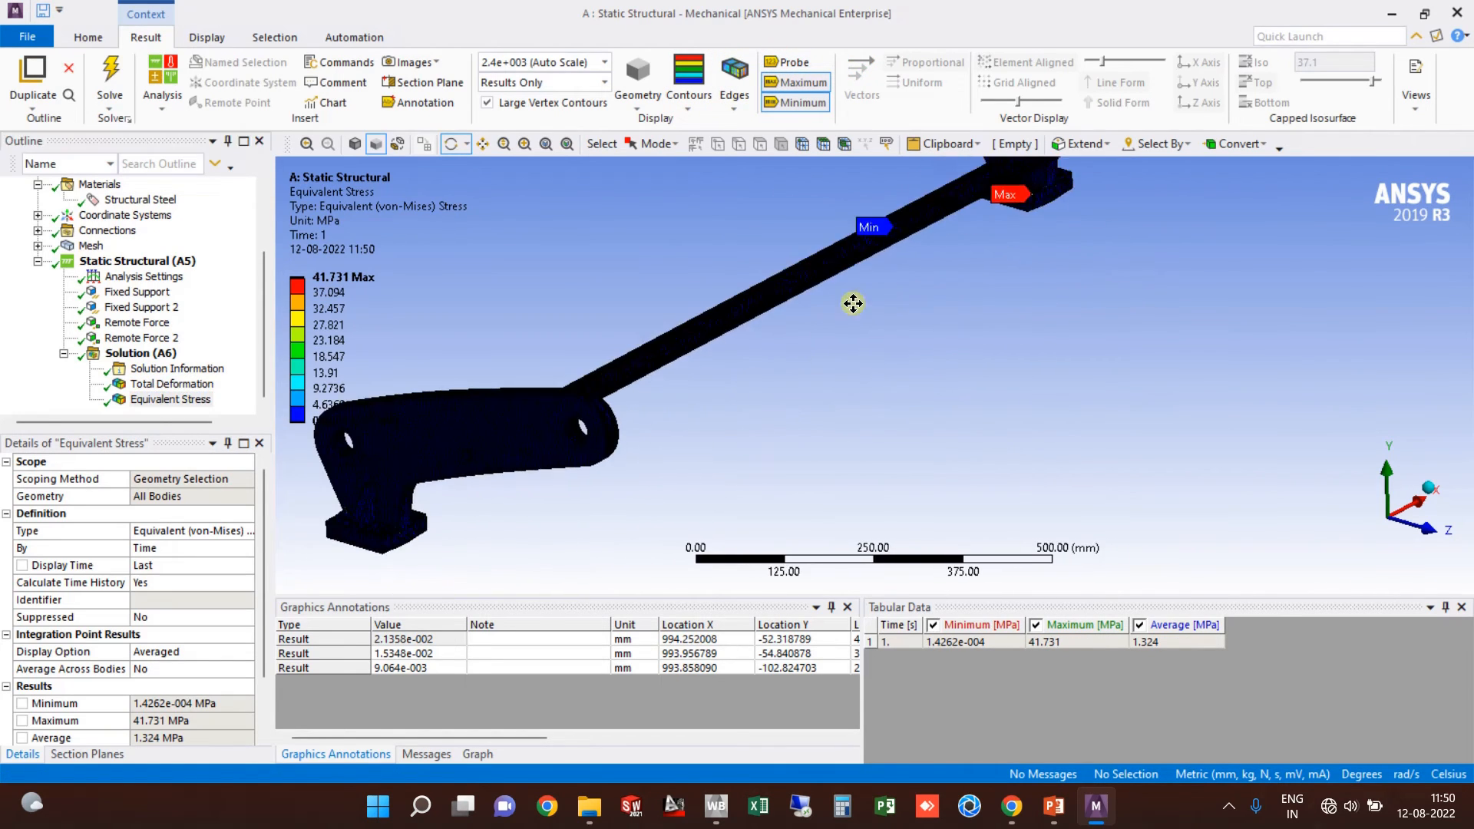
middle_click_drag(882, 277, 782, 379, "ctrl")
scroll(948, 319, "up", 6)
middle_click_drag(947, 312, 734, 439, "ctrl")
scroll(795, 303, "up", 6)
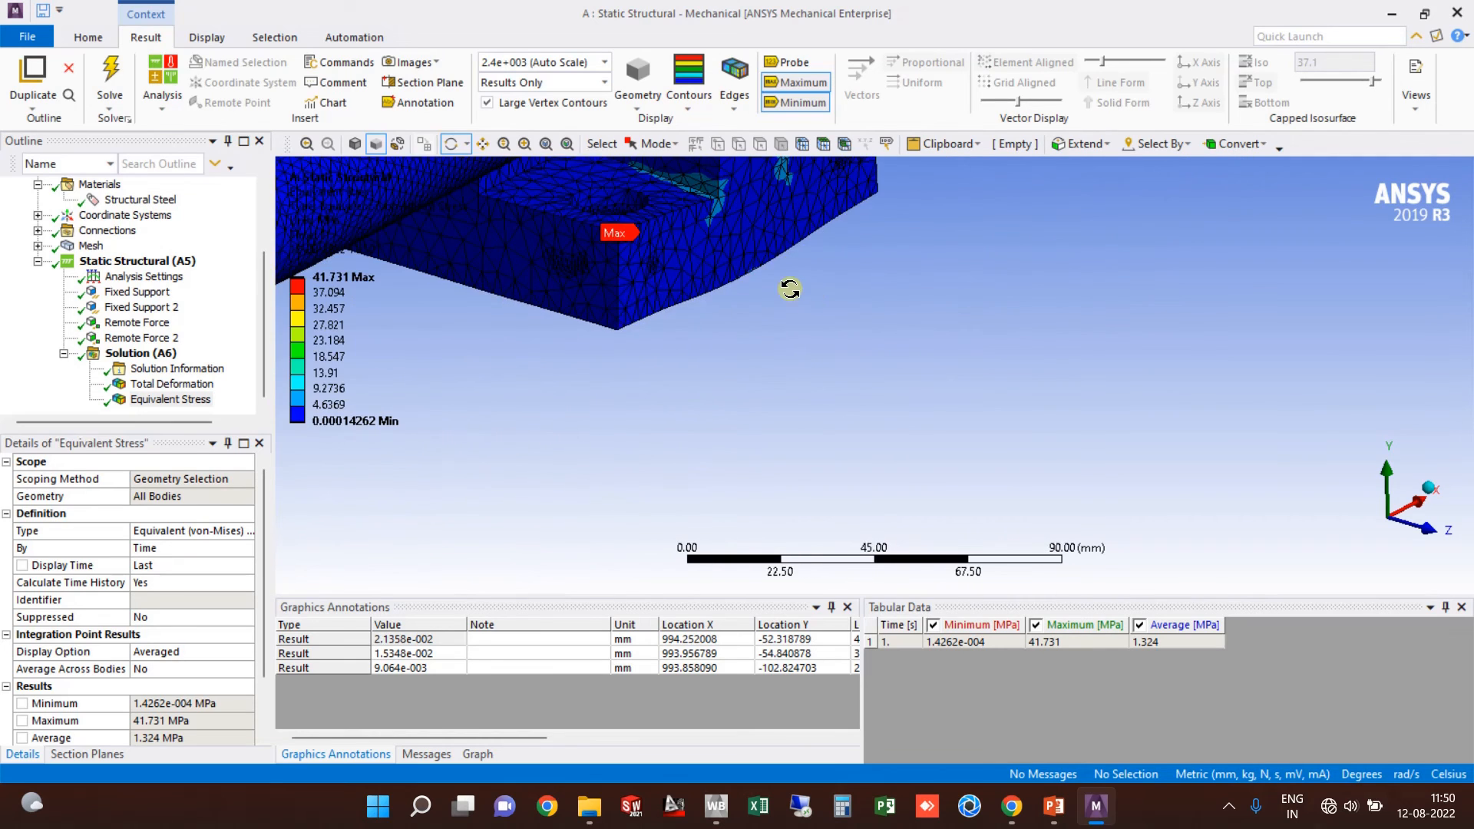
middle_click_drag(706, 177, 688, 290, "ctrl")
scroll(685, 290, "up", 5)
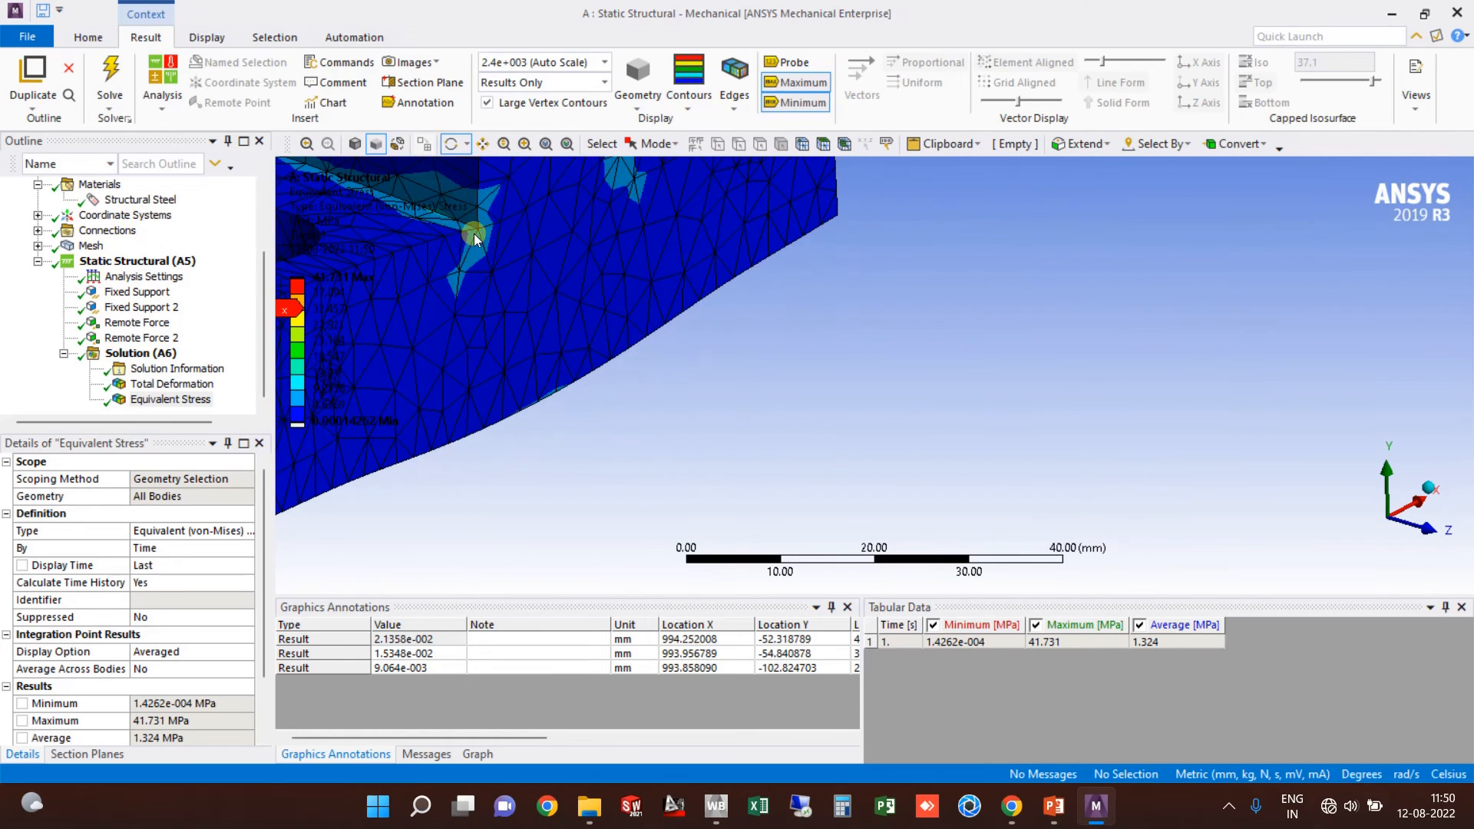
scroll(595, 306, "down", 4)
middle_click_drag(596, 305, 740, 437, "ctrl")
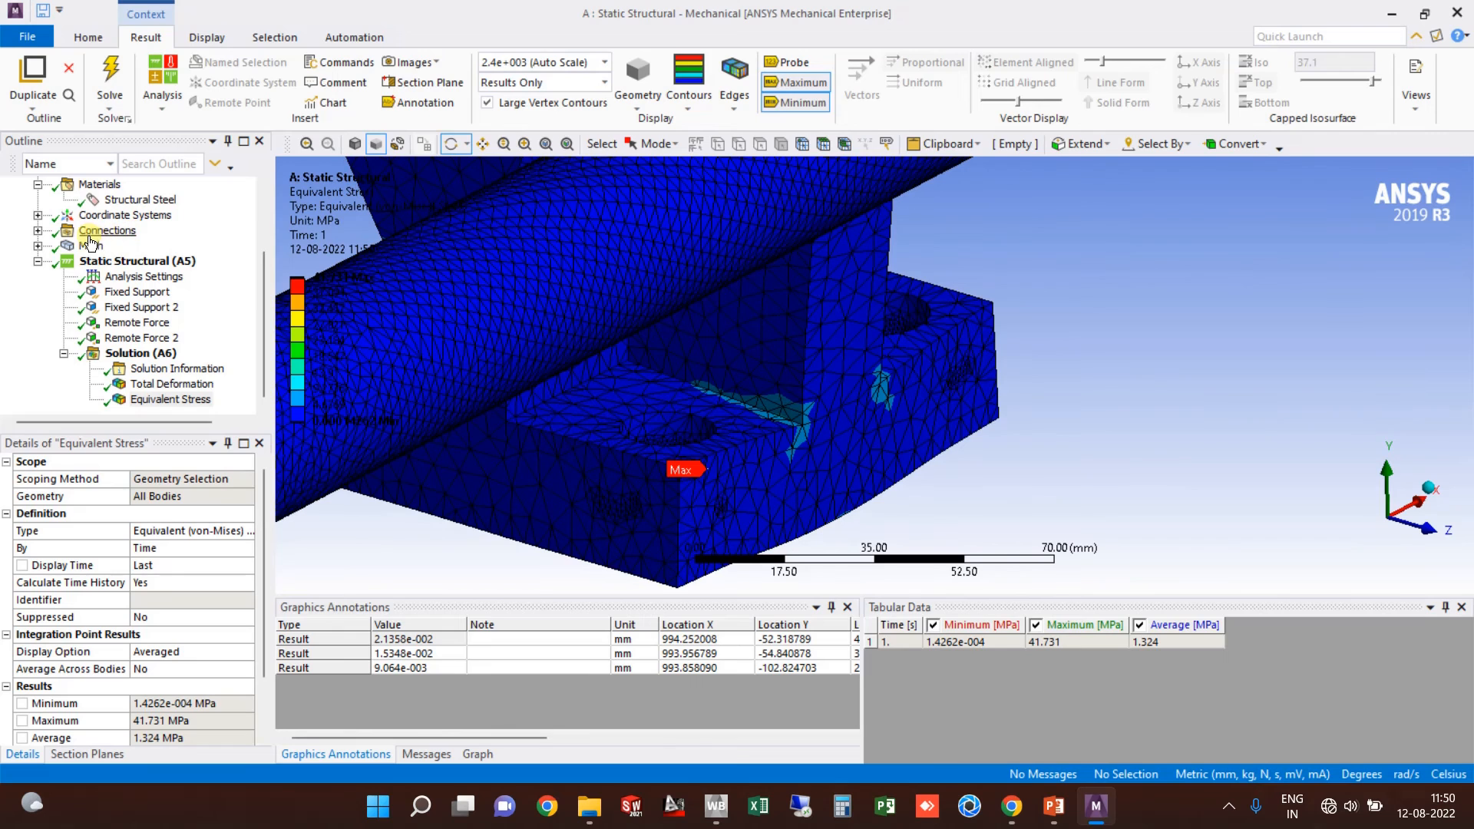
Step: Display the assembly mesh to check it
left_click(90, 245)
scroll(714, 388, "up", 3)
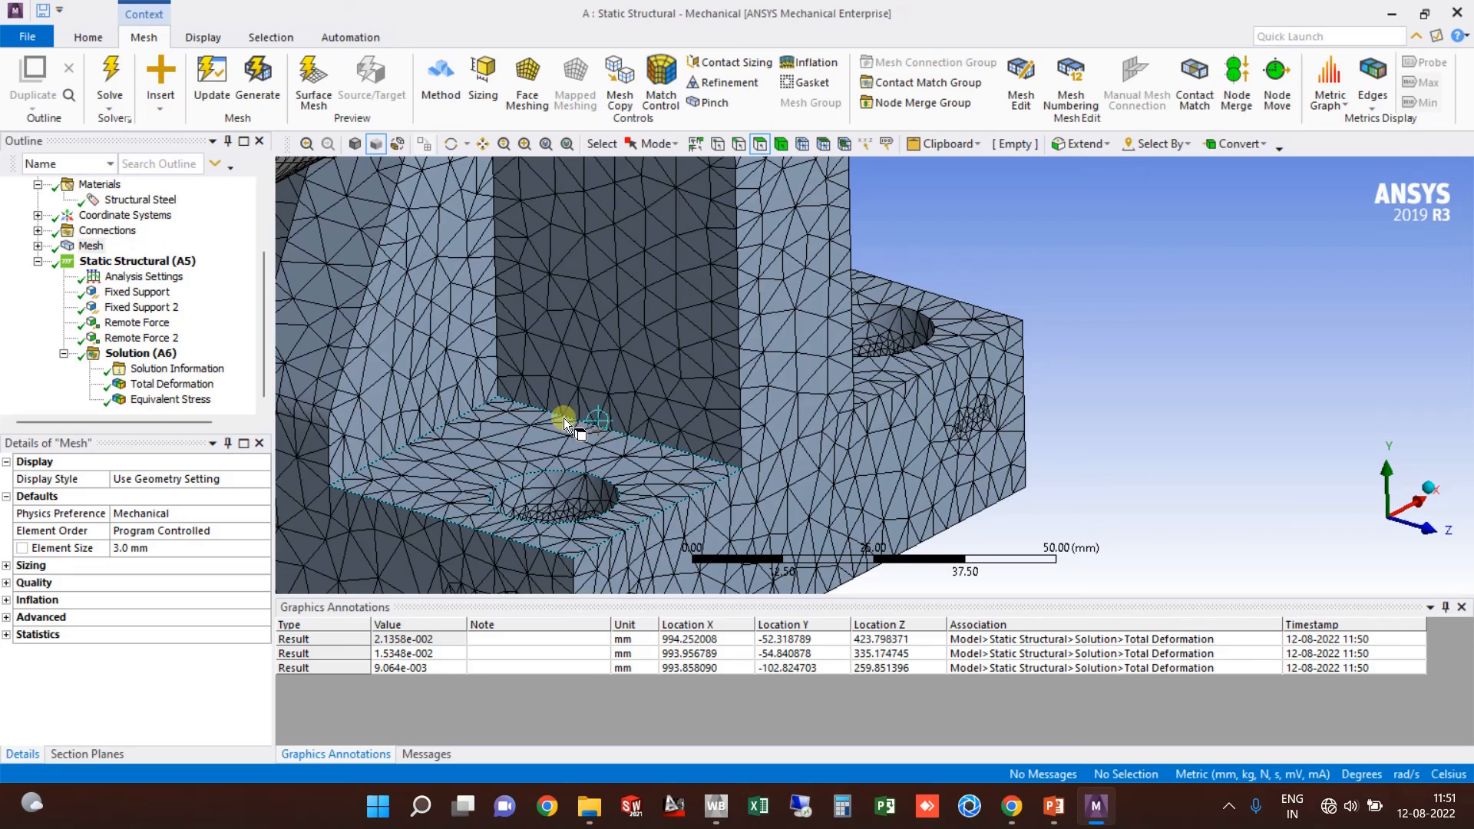
scroll(676, 353, "down", 8)
scroll(703, 345, "down", 2)
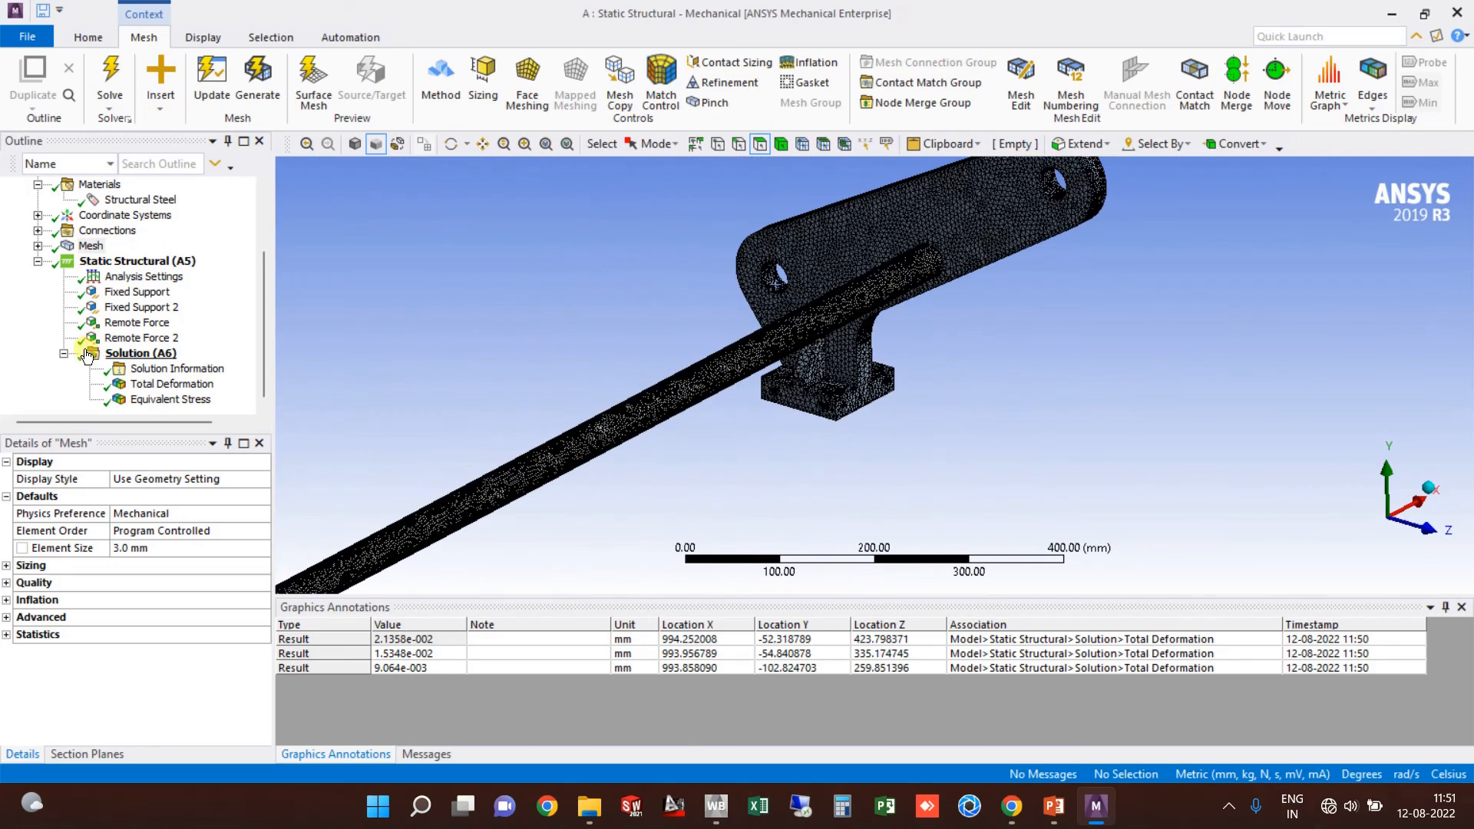
Step: Reselect the Equivalent Stress result and reposition the model in the view
left_click(140, 354)
left_click(204, 399)
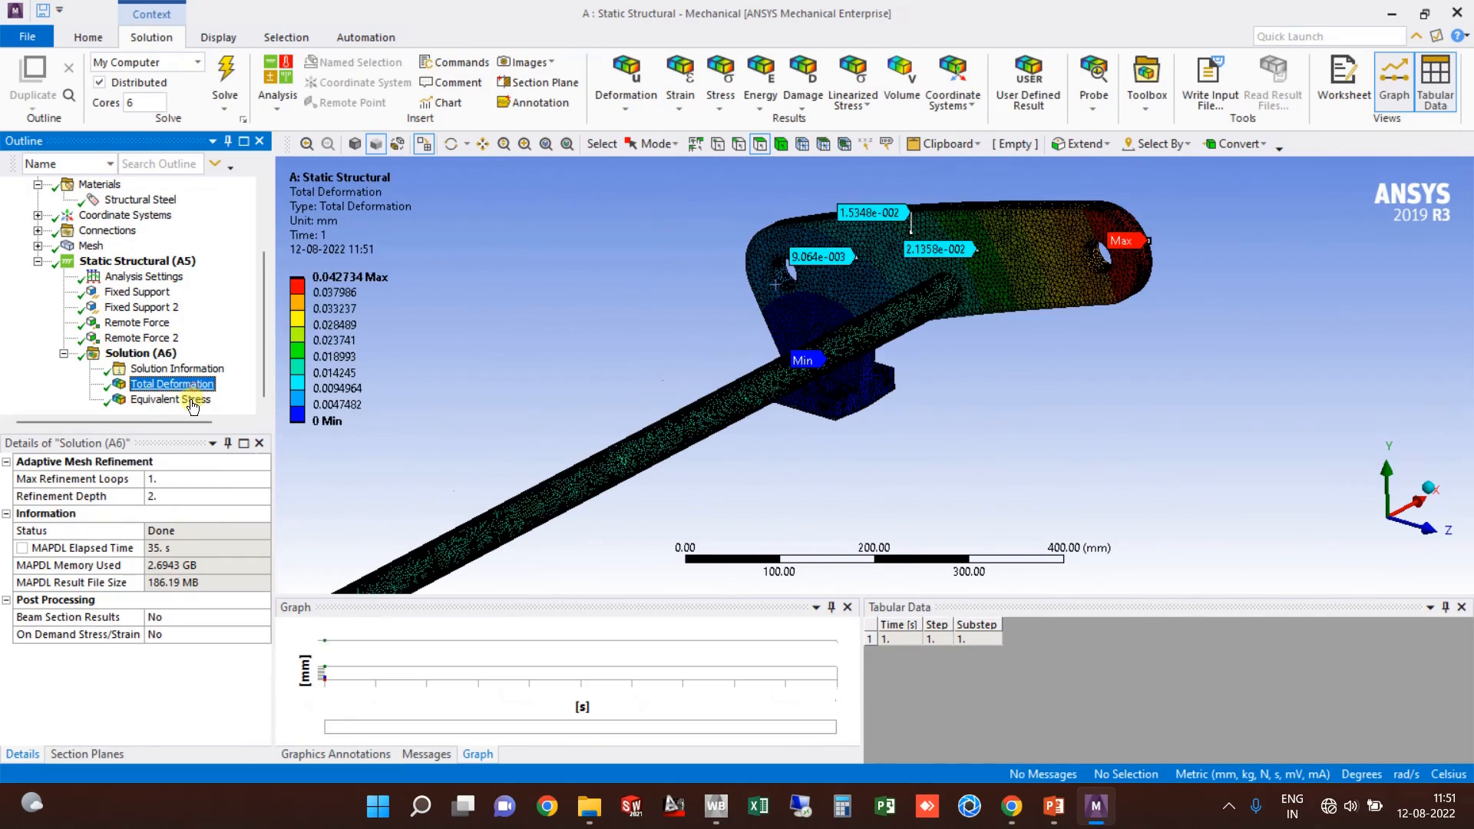
middle_click_drag(699, 468, 737, 316, "ctrl")
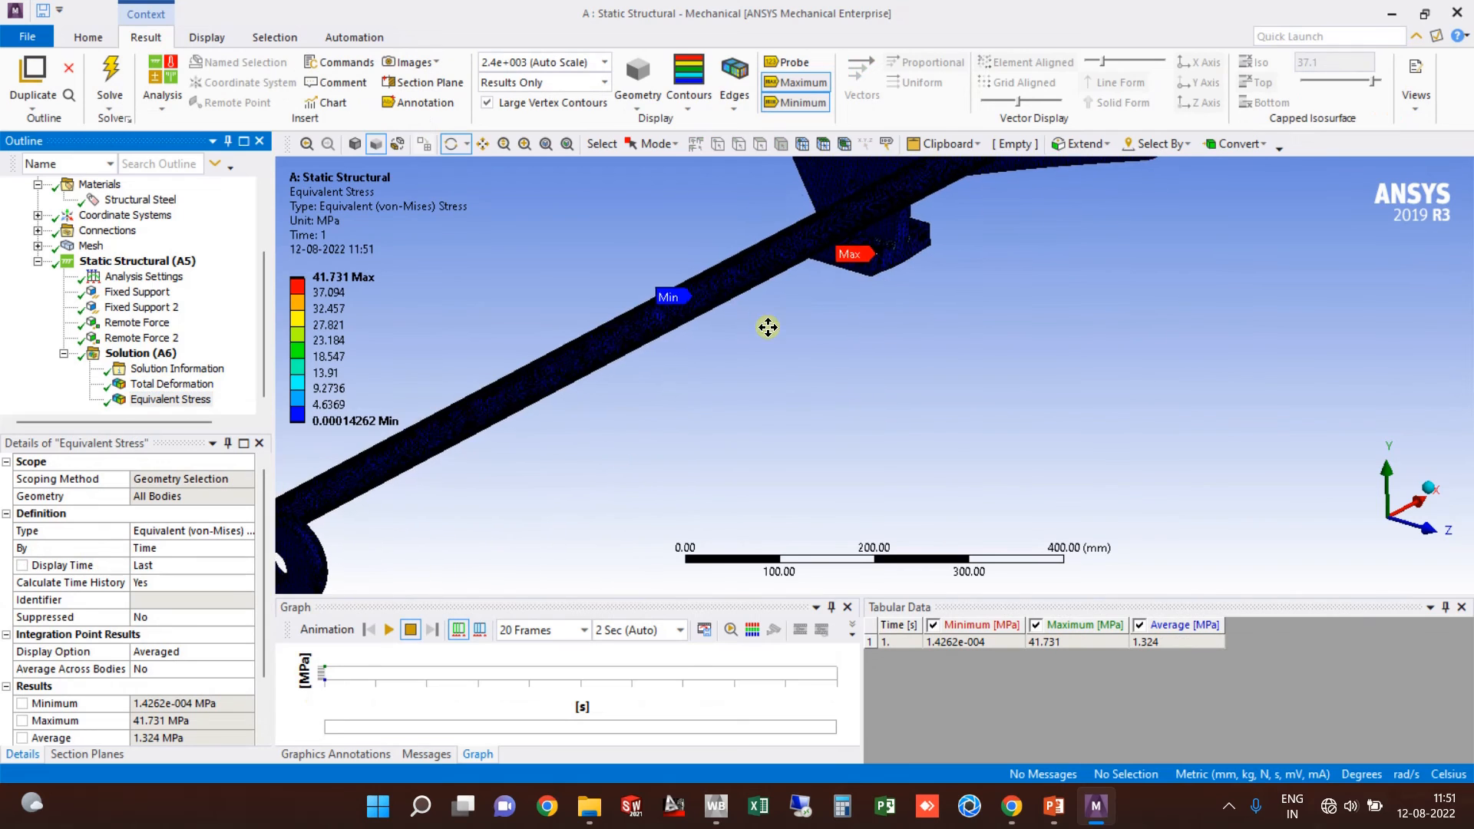
scroll(799, 359, "down", 2)
middle_click_drag(882, 316, 911, 269, "ctrl")
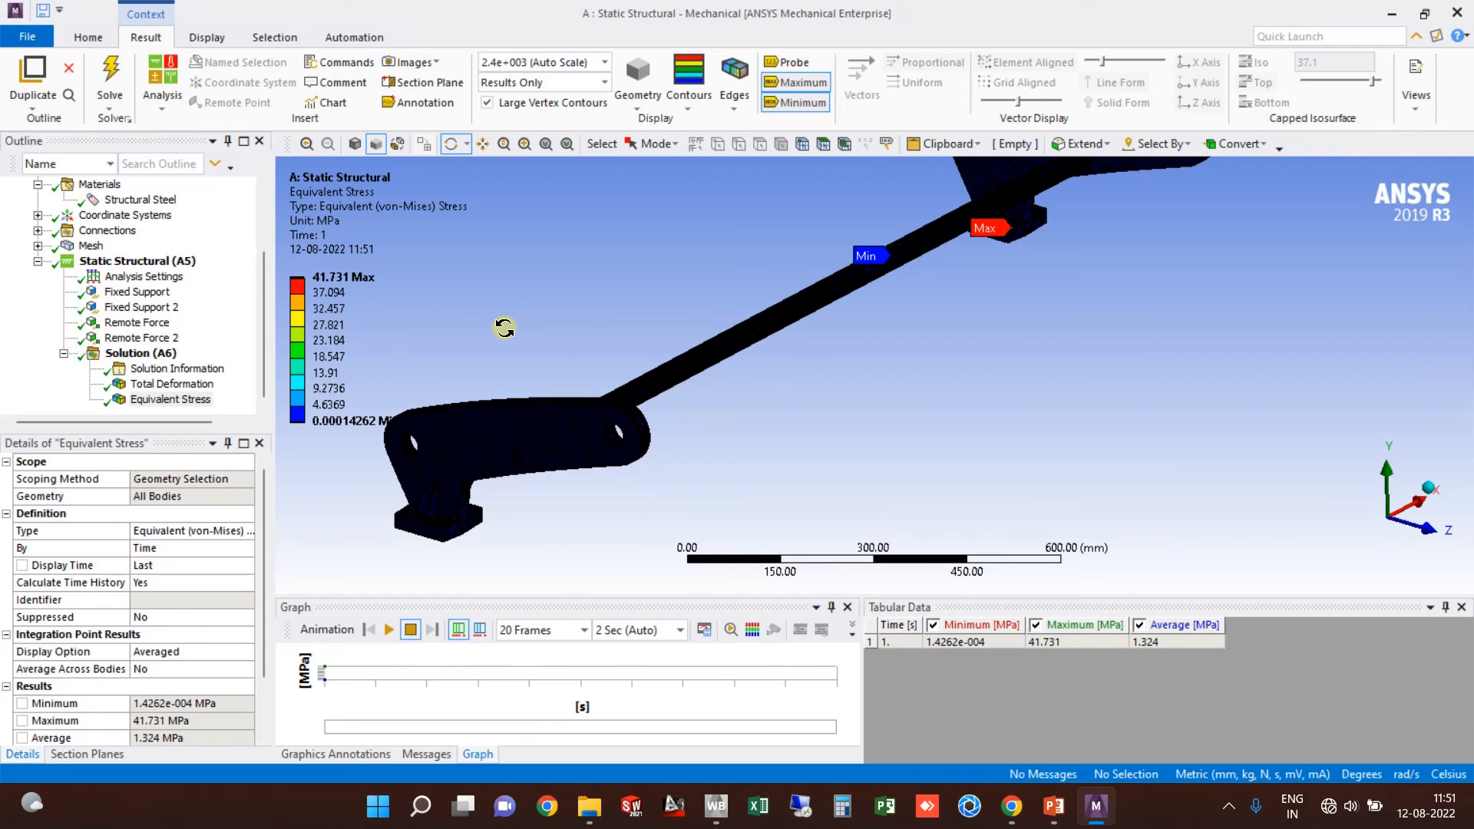
right_click(145, 357)
Step: Insert a Max Equivalent Stress Stress Tool under Solution and solve it
left_click(215, 370)
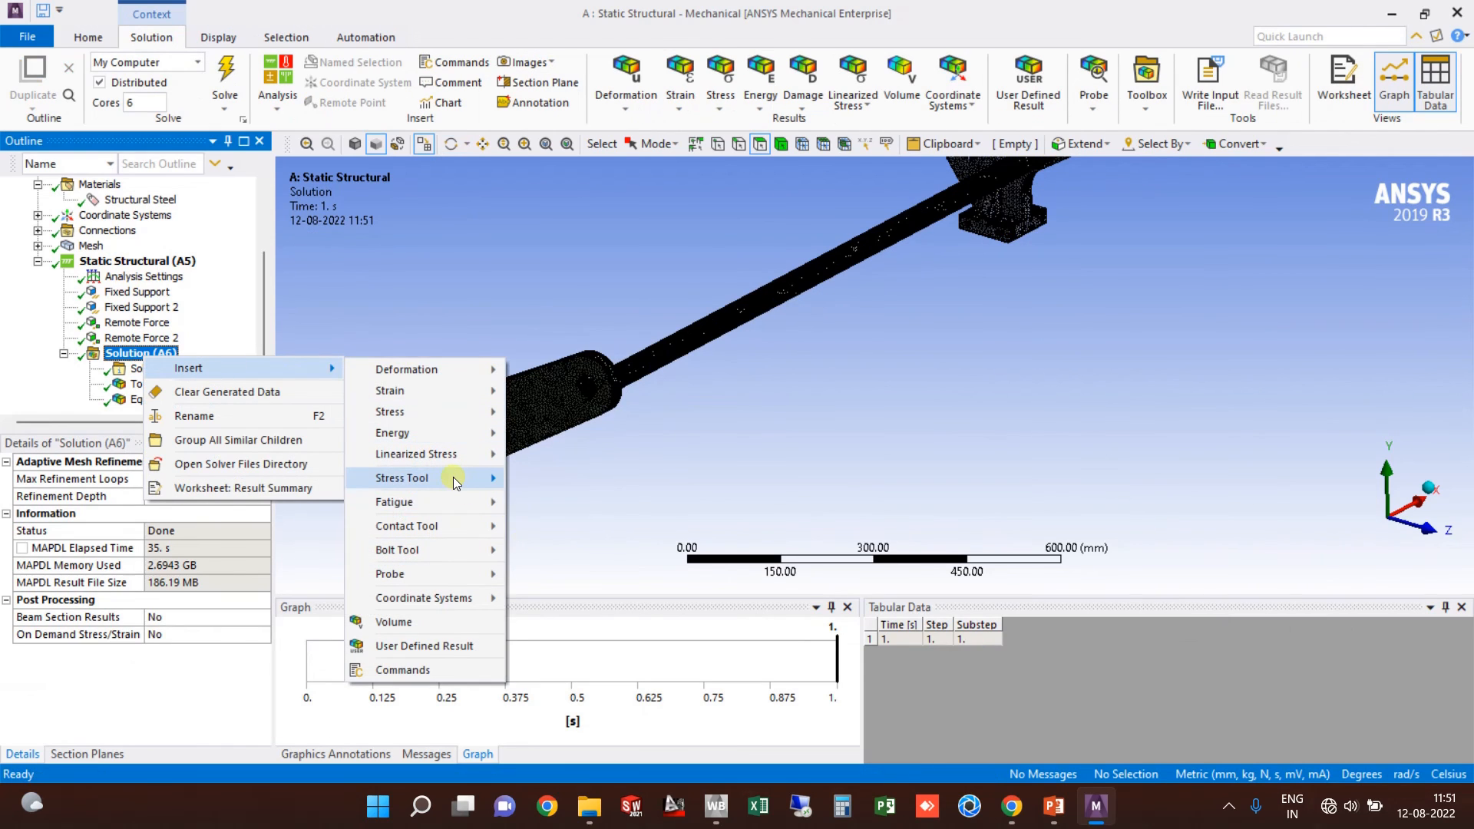
mouse_move(456, 486)
left_click(576, 480)
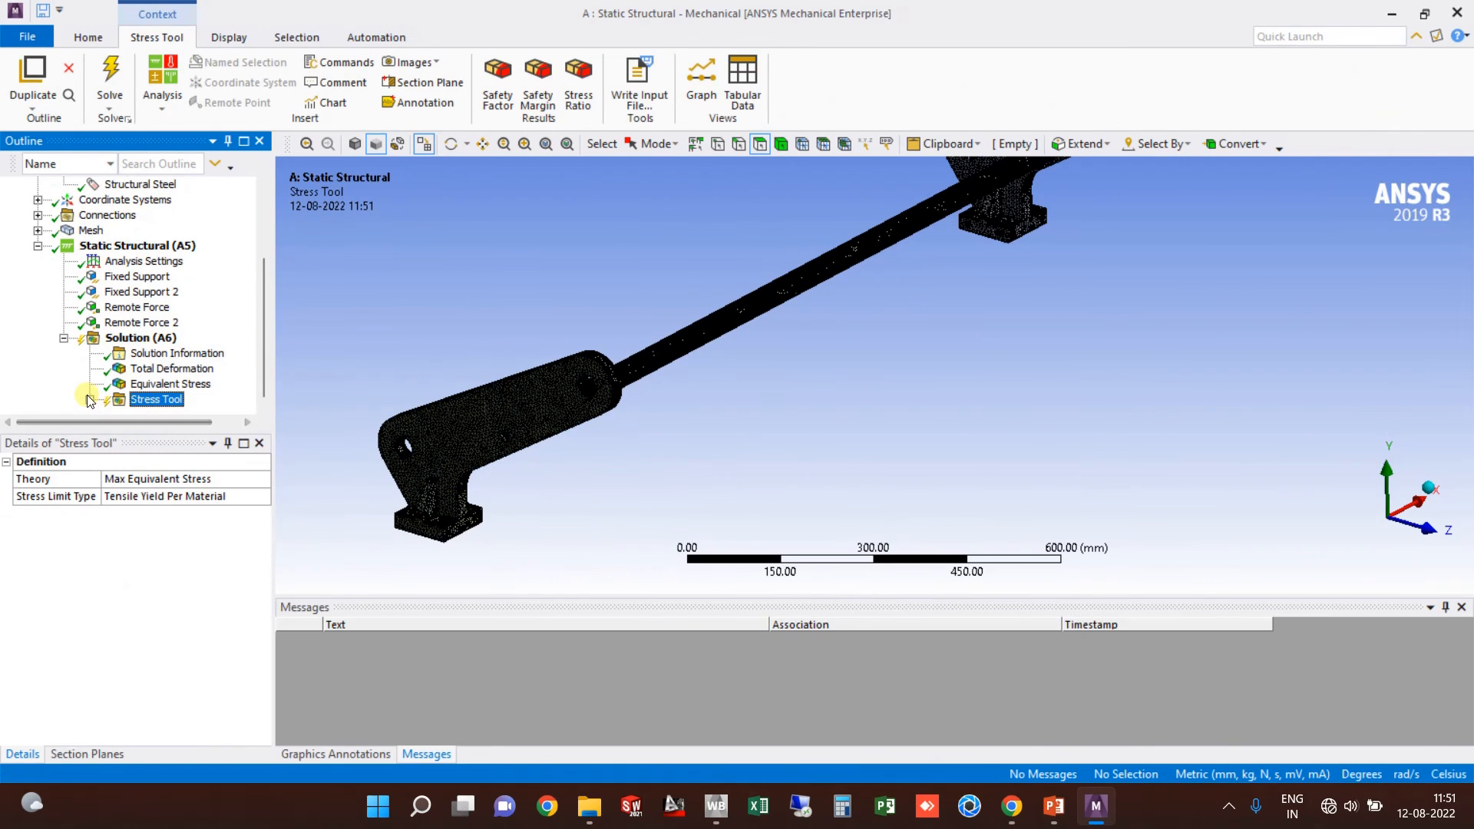
left_click(106, 79)
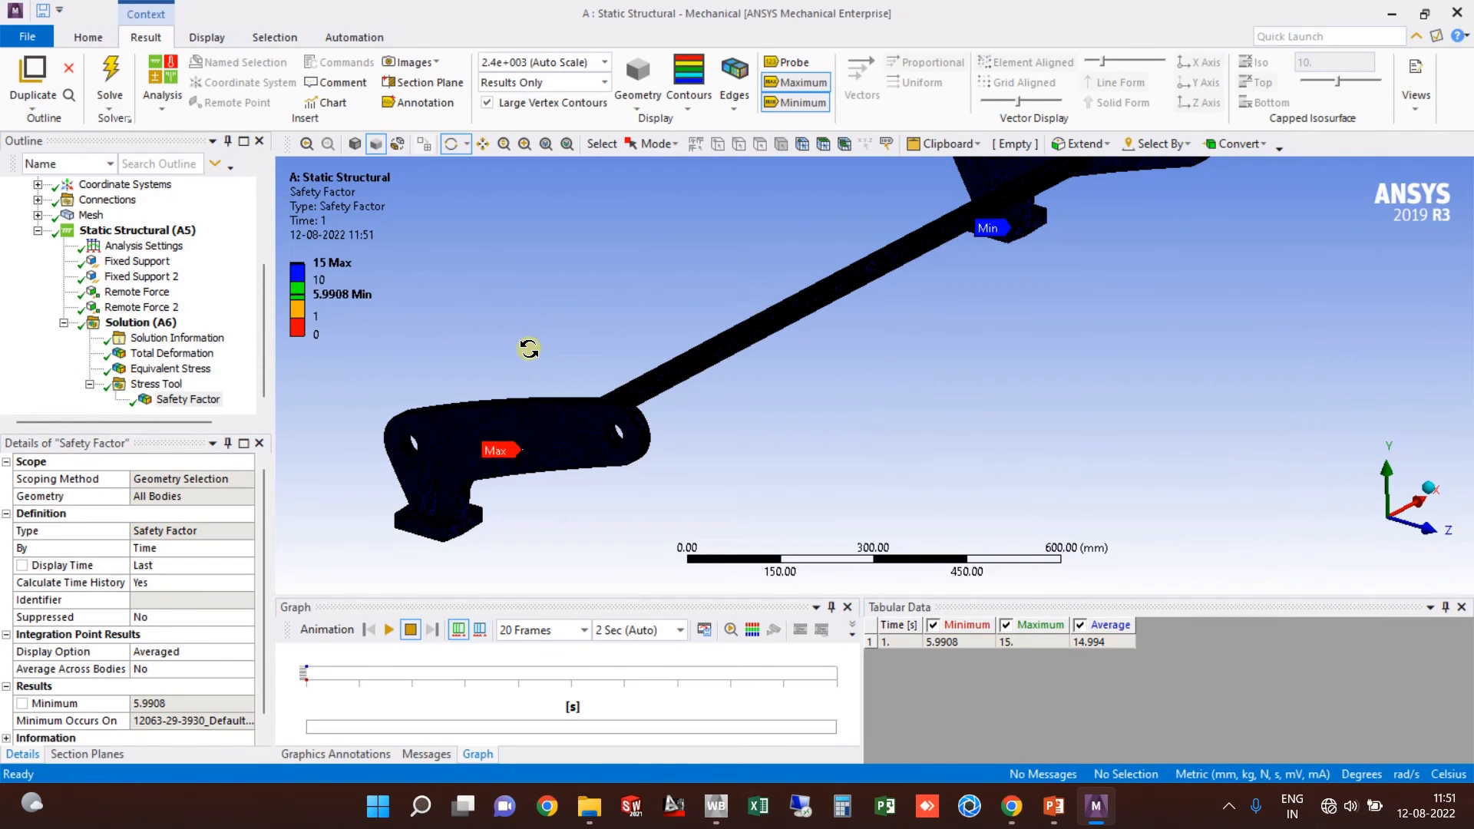
Step: Edit the Safety Factor legend minimum, leaving it at 5.9908
scroll(400, 322, "up", 2)
left_click(323, 300)
type("5")
left_click(416, 341)
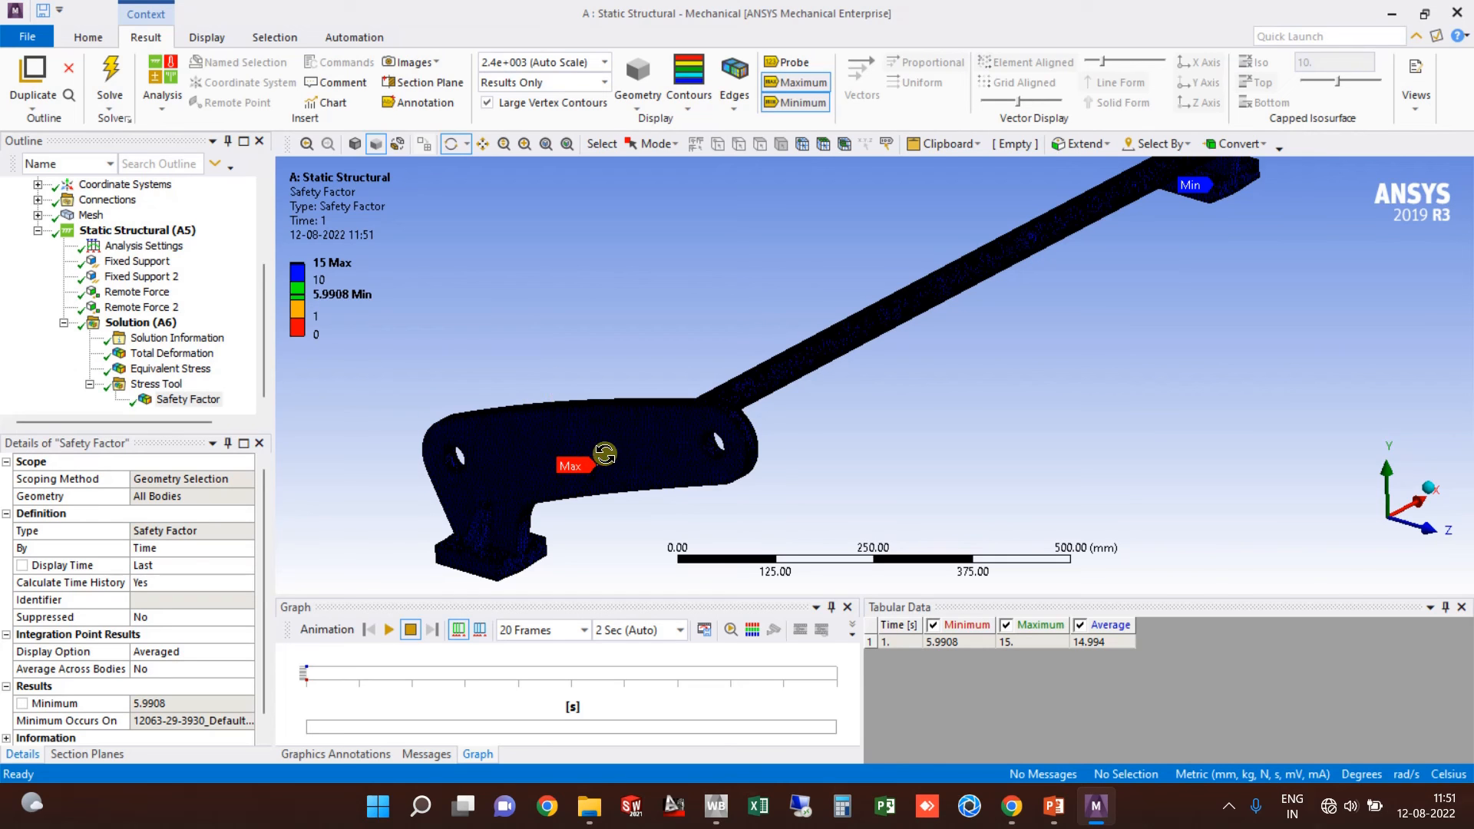
Step: Frame both brackets and the rod in the Safety Factor view
scroll(710, 470, "down", 3)
middle_click_drag(898, 358, 813, 279, "ctrl")
scroll(761, 401, "up", 2)
scroll(813, 280, "down", 3)
middle_click_drag(626, 403, 648, 256, "ctrl")
Step: Select the Safety Factor result and orbit the model to view it from above
left_click(171, 405)
mouse_move(694, 395)
middle_mouse_down()
mouse_move(743, 415)
mouse_move(682, 377)
mouse_move(648, 408)
mouse_move(615, 372)
mouse_move(654, 389)
mouse_move(692, 375)
middle_mouse_up()
scroll(653, 389, "up", 5)
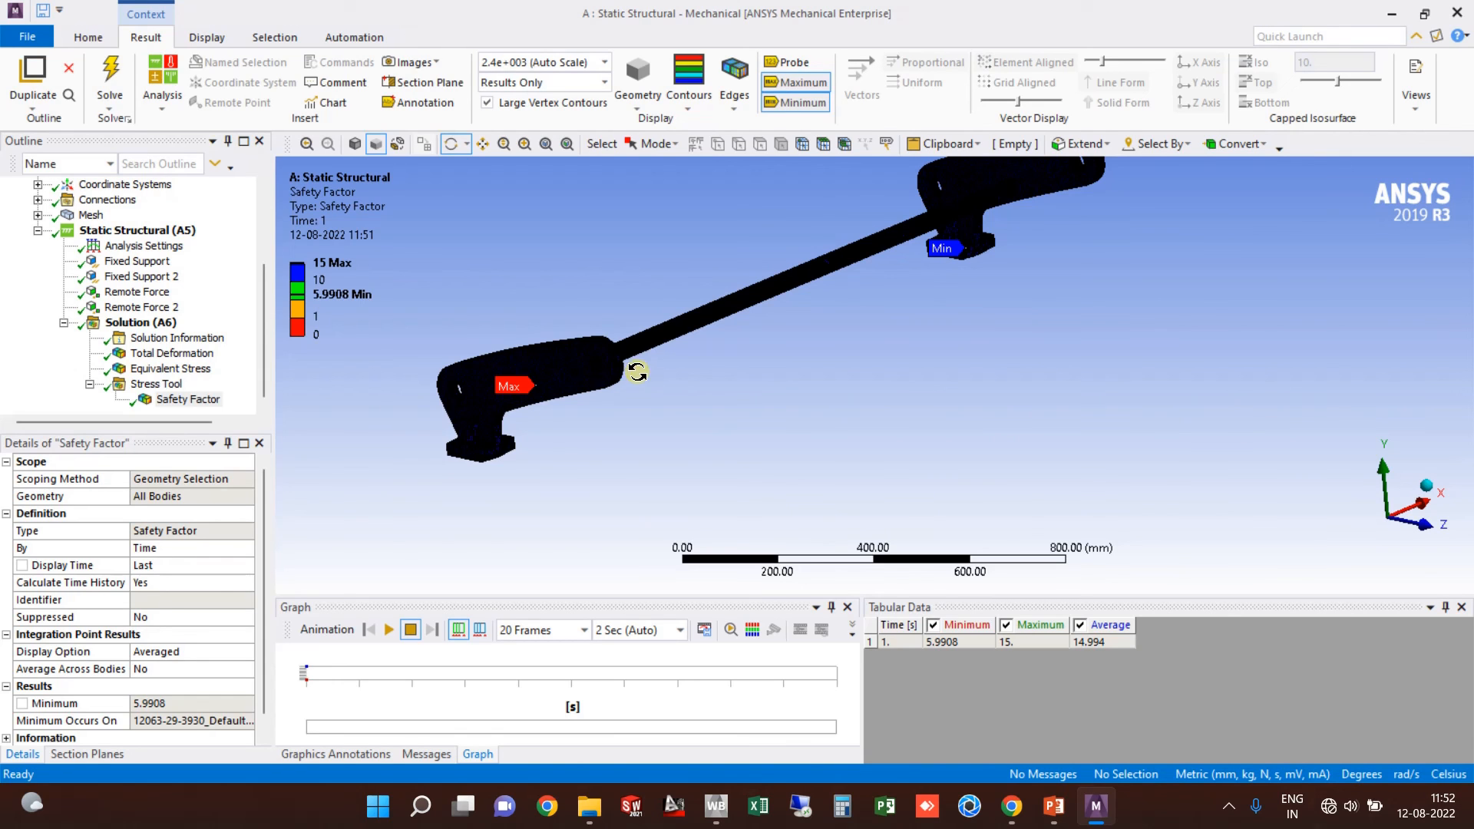
scroll(631, 377, "up", 6)
middle_click_drag(795, 349, 796, 284)
scroll(794, 313, "down", 3)
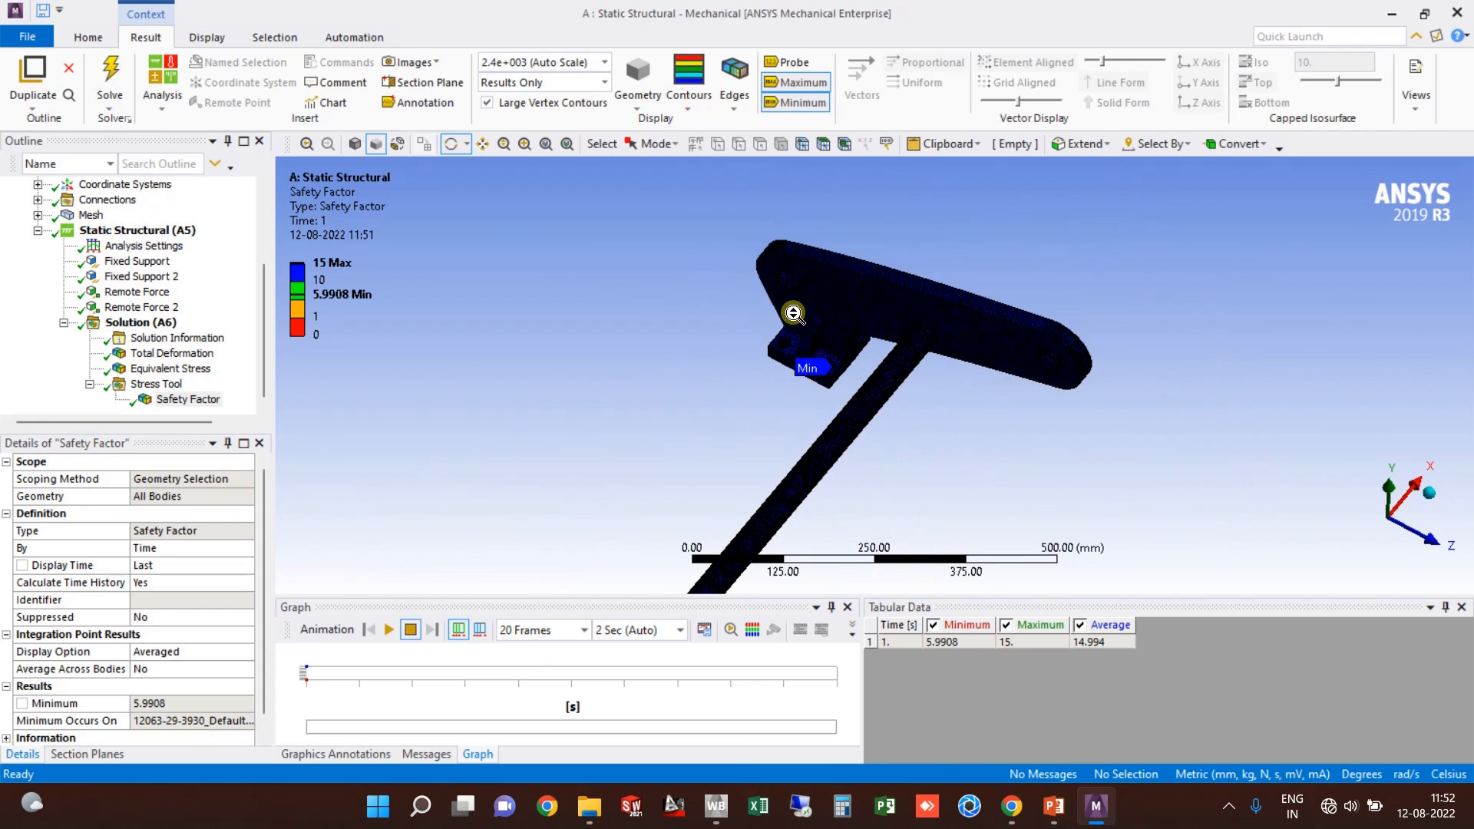
scroll(794, 313, "down", 3)
scroll(828, 380, "up", 2)
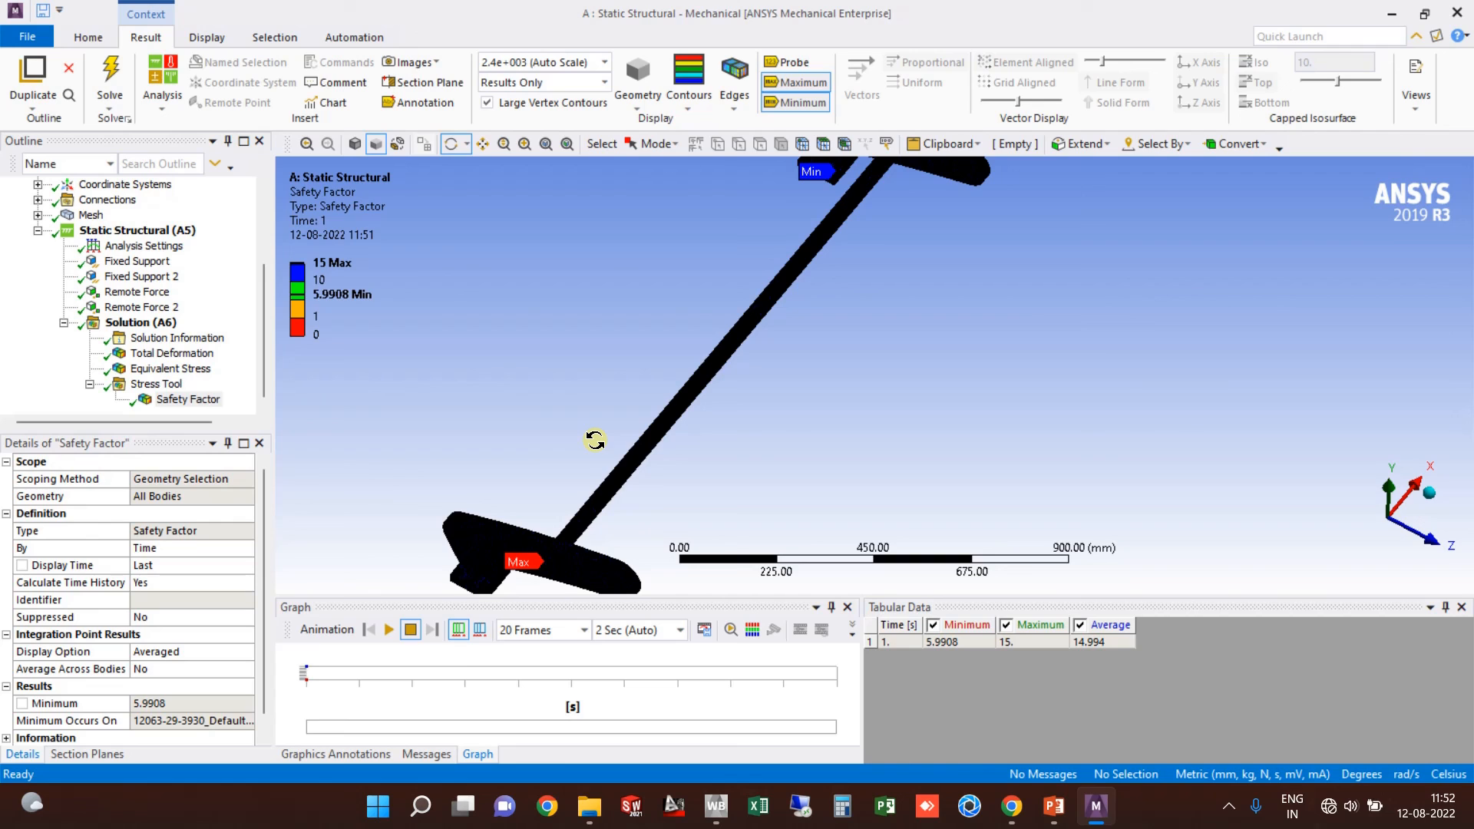
left_click(1228, 808)
left_click(1181, 753)
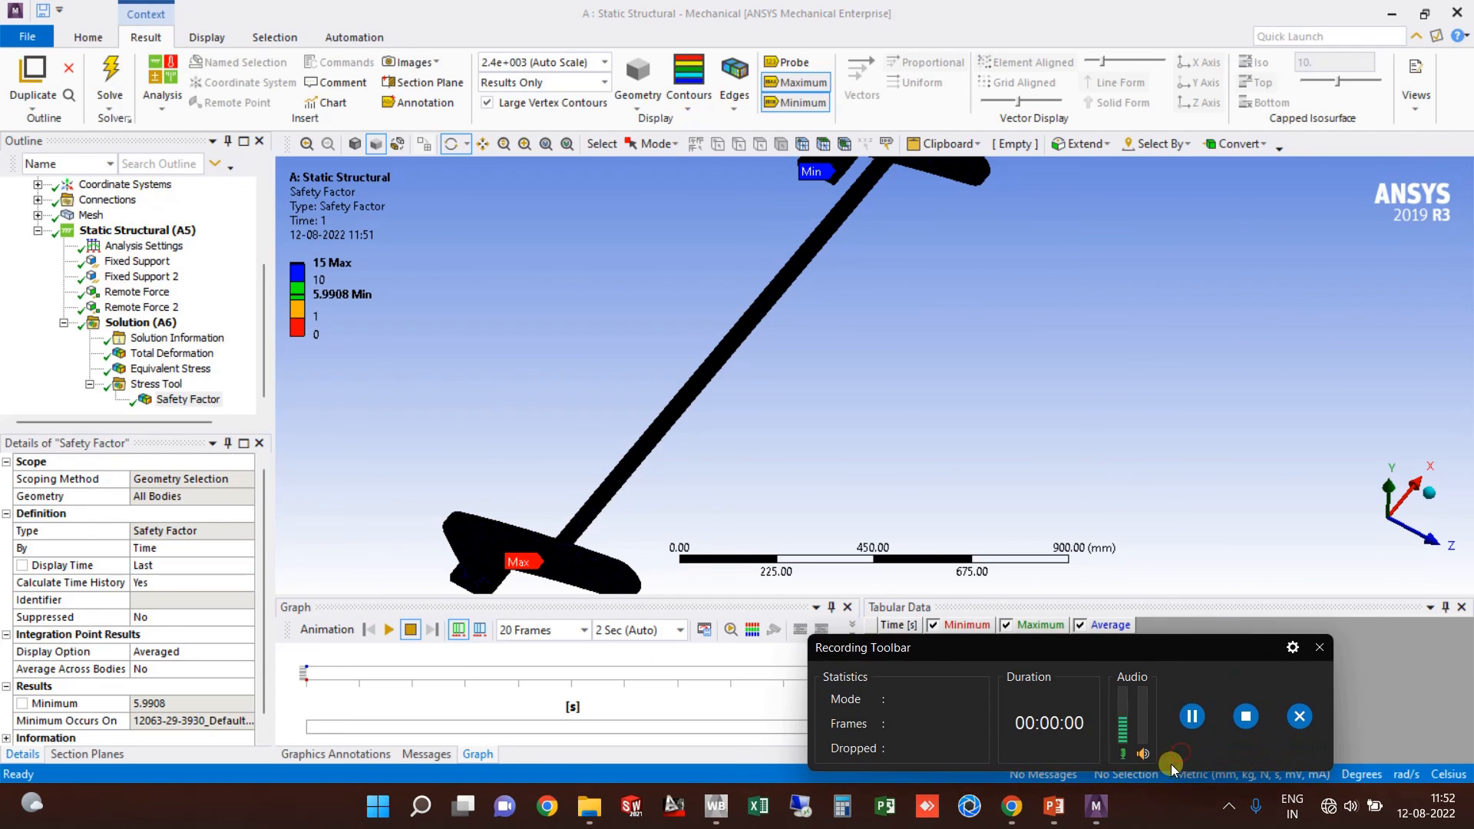